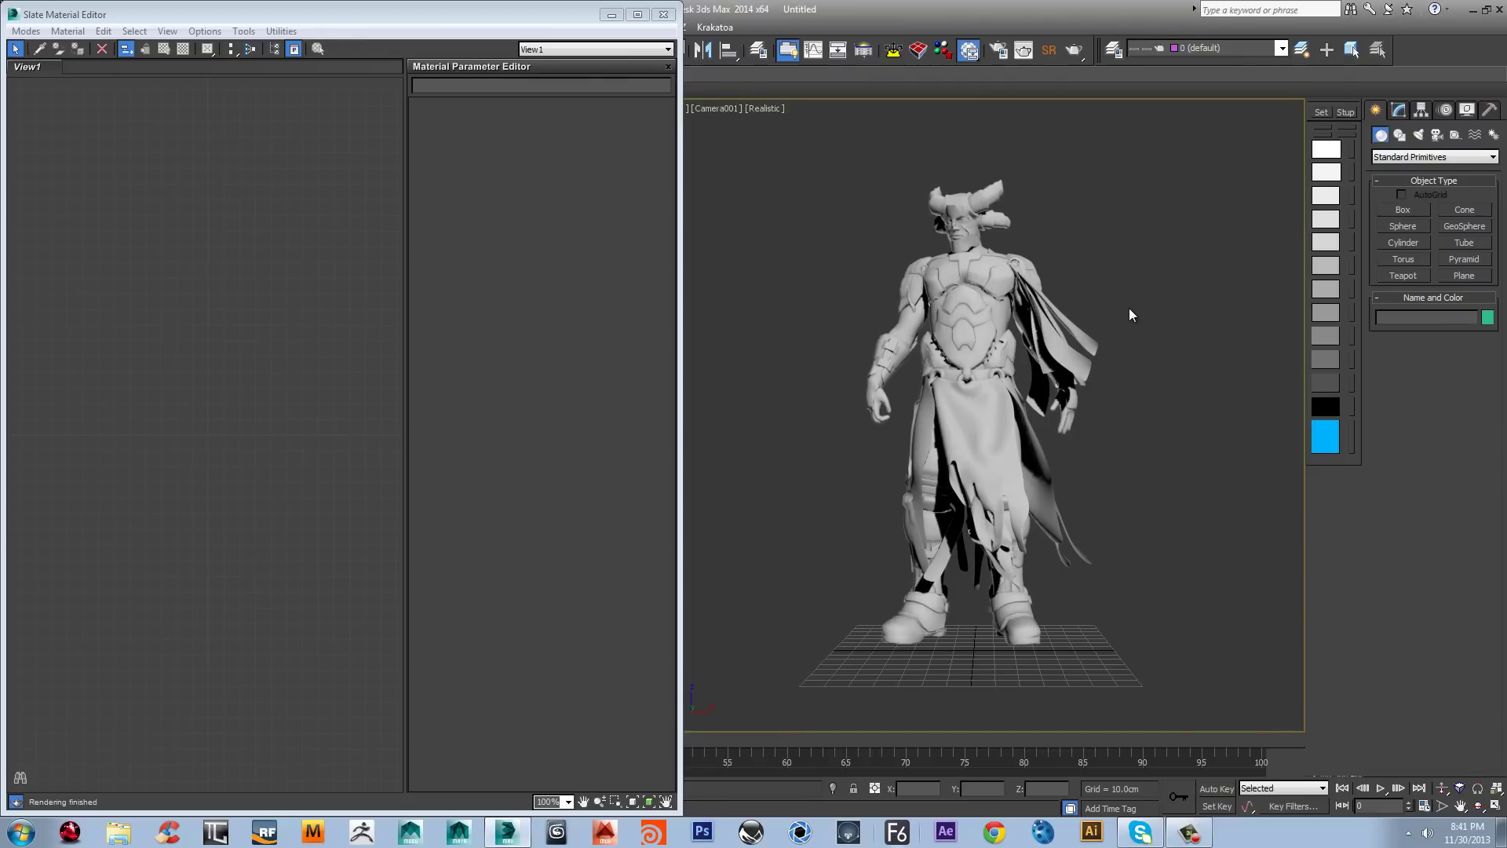
# Step: Show the safe frame in the camera view and pick the character's material into the Slate Material Editor as a node
pyautogui.hotkey('shift', 'f')
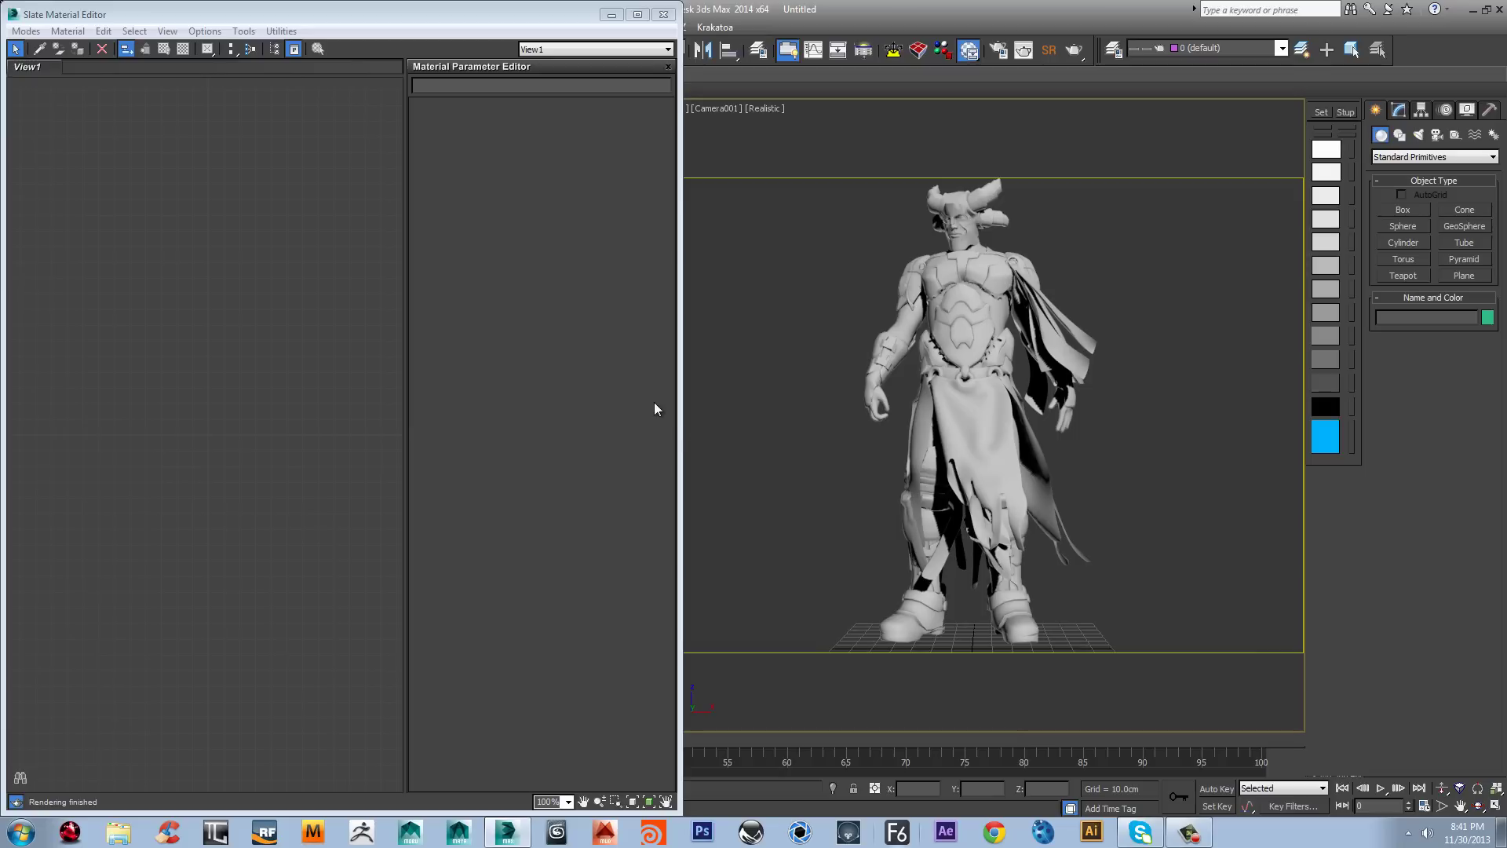
pyautogui.rightClick(160, 156)
pyautogui.click(276, 88)
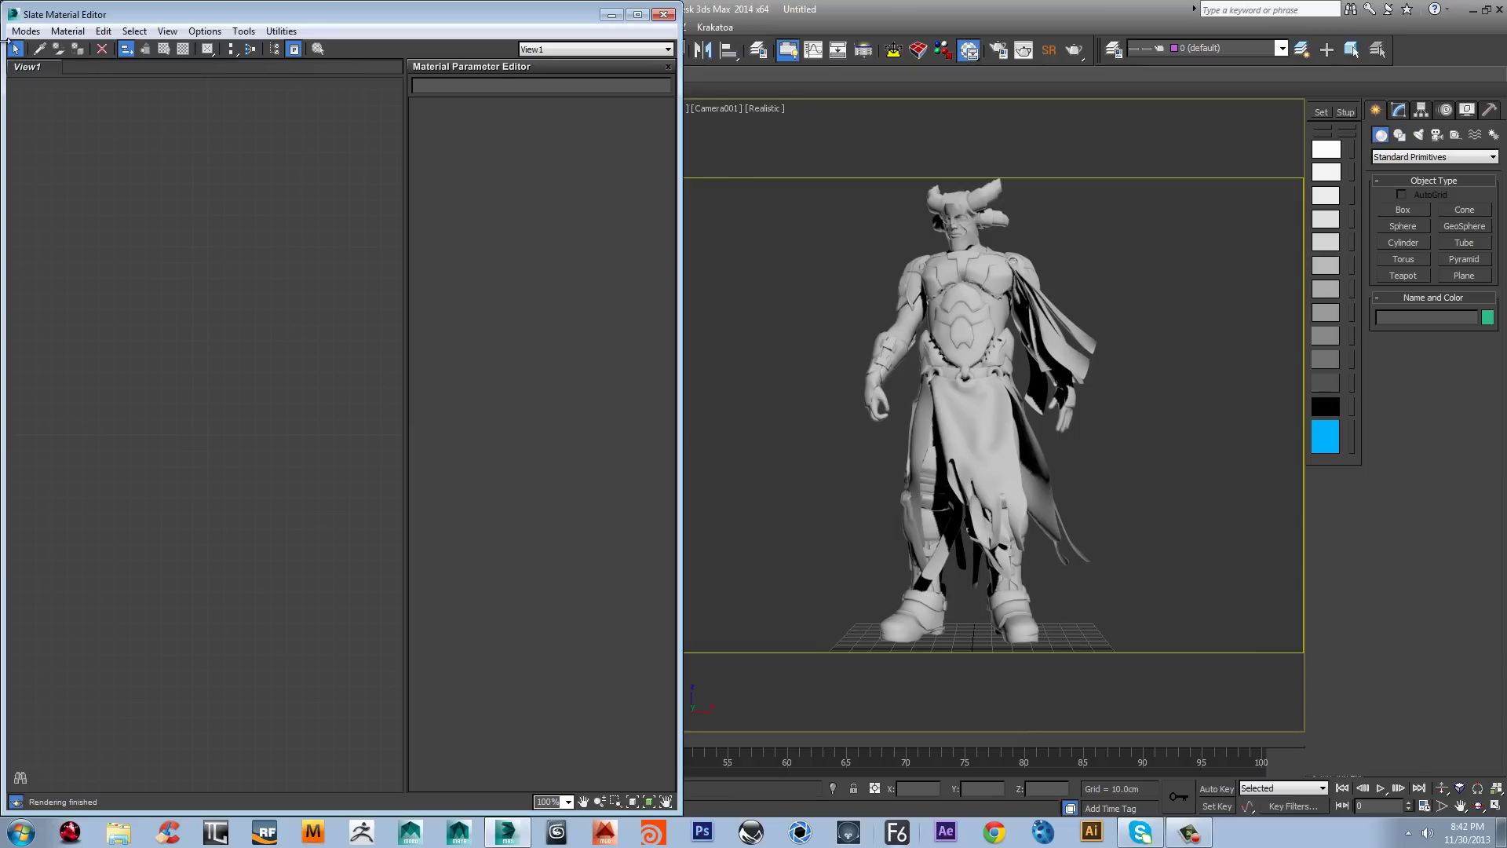
pyautogui.click(39, 49)
pyautogui.click(859, 293)
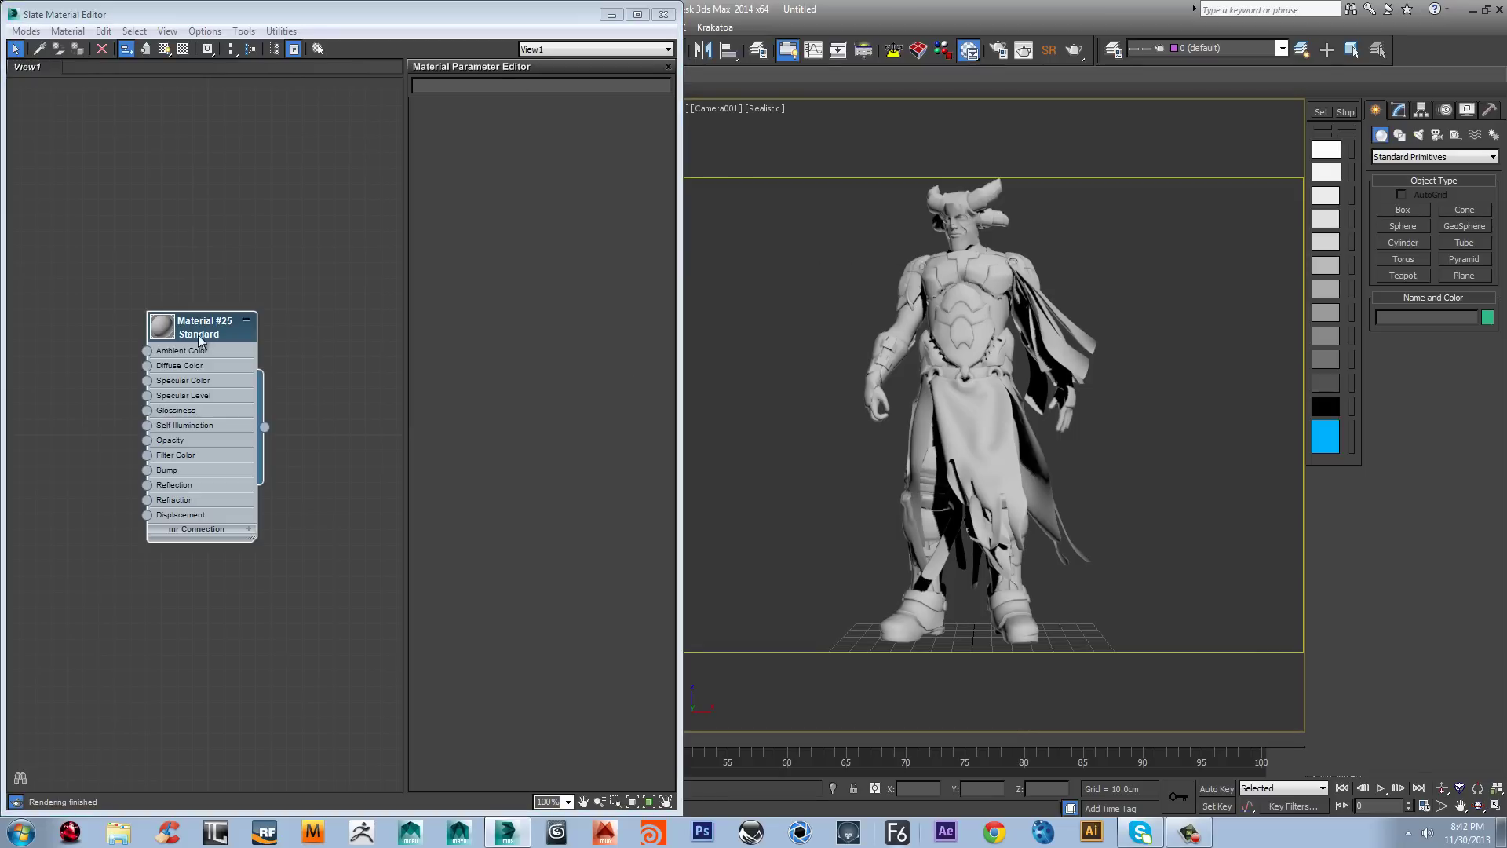
pyautogui.moveTo(299, 312); pyautogui.dragTo(292, 169)
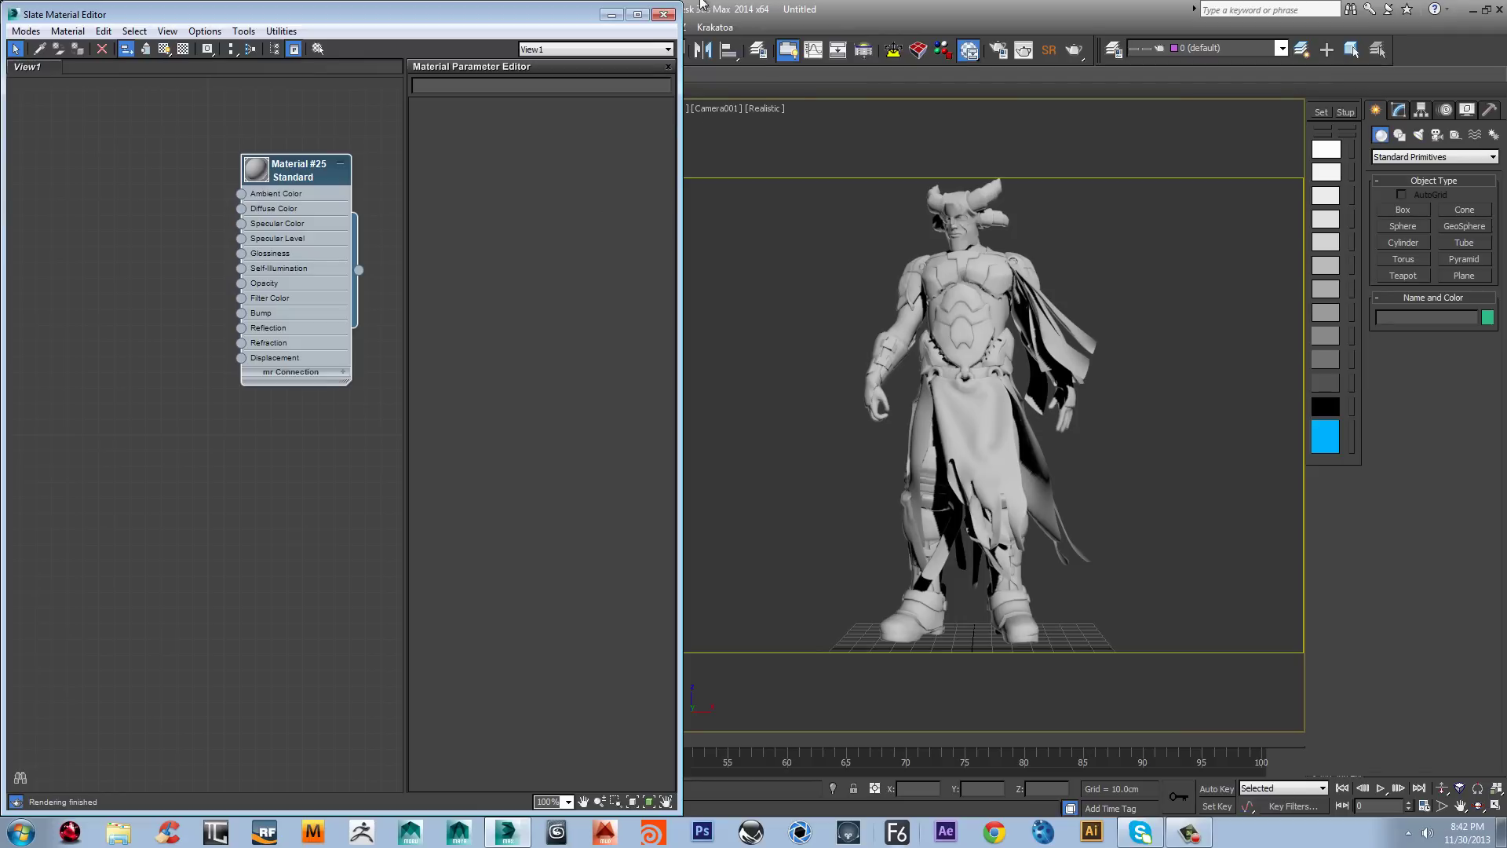
# Step: Assign NVIDIA mental ray as the production renderer in Render Setup
pyautogui.moveTo(550, 8); pyautogui.dragTo(545, 70)
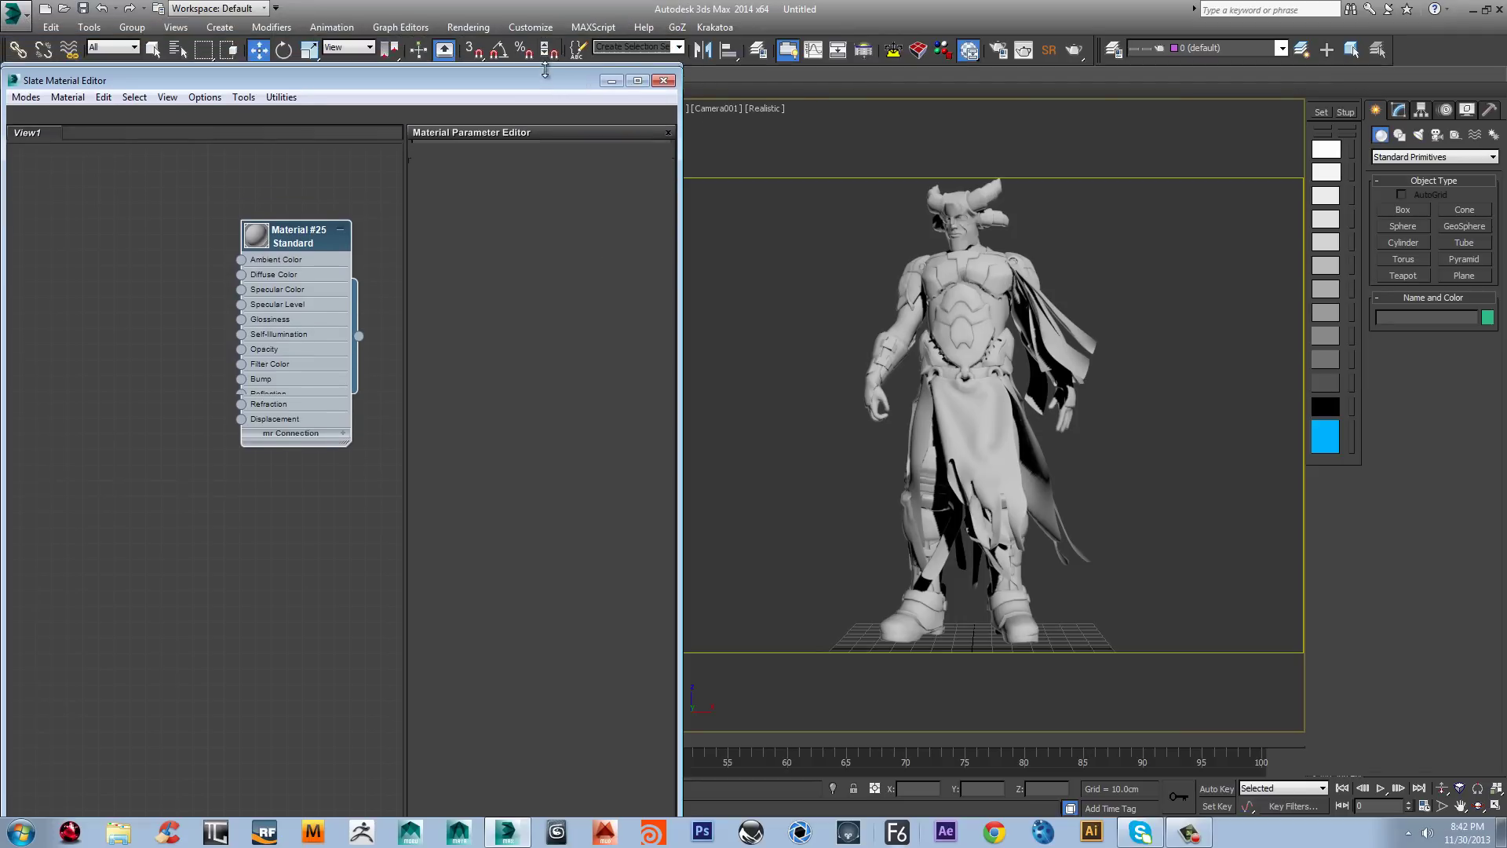
pyautogui.click(482, 29)
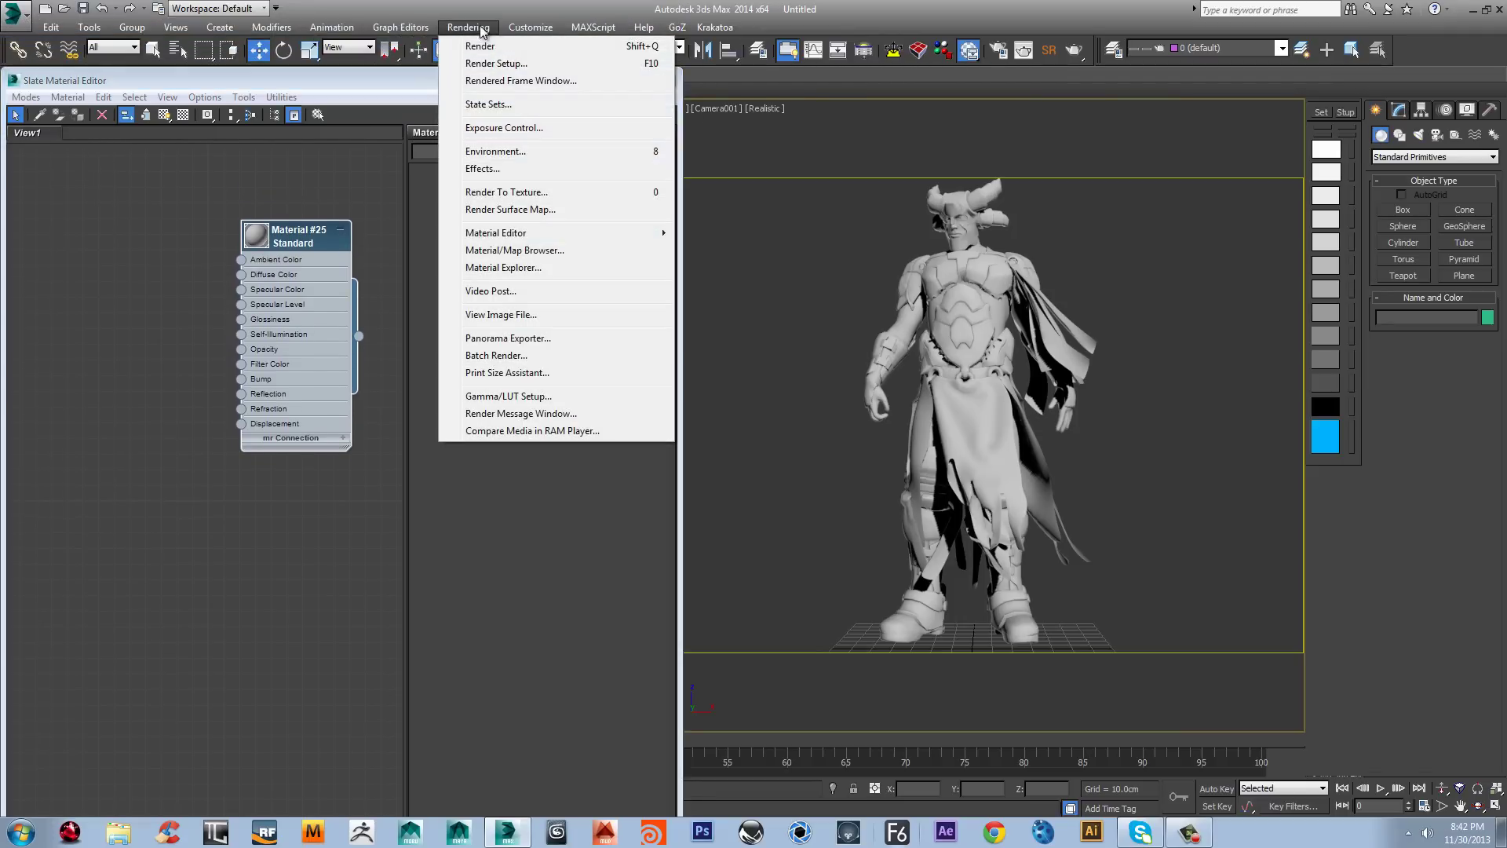
pyautogui.click(492, 63)
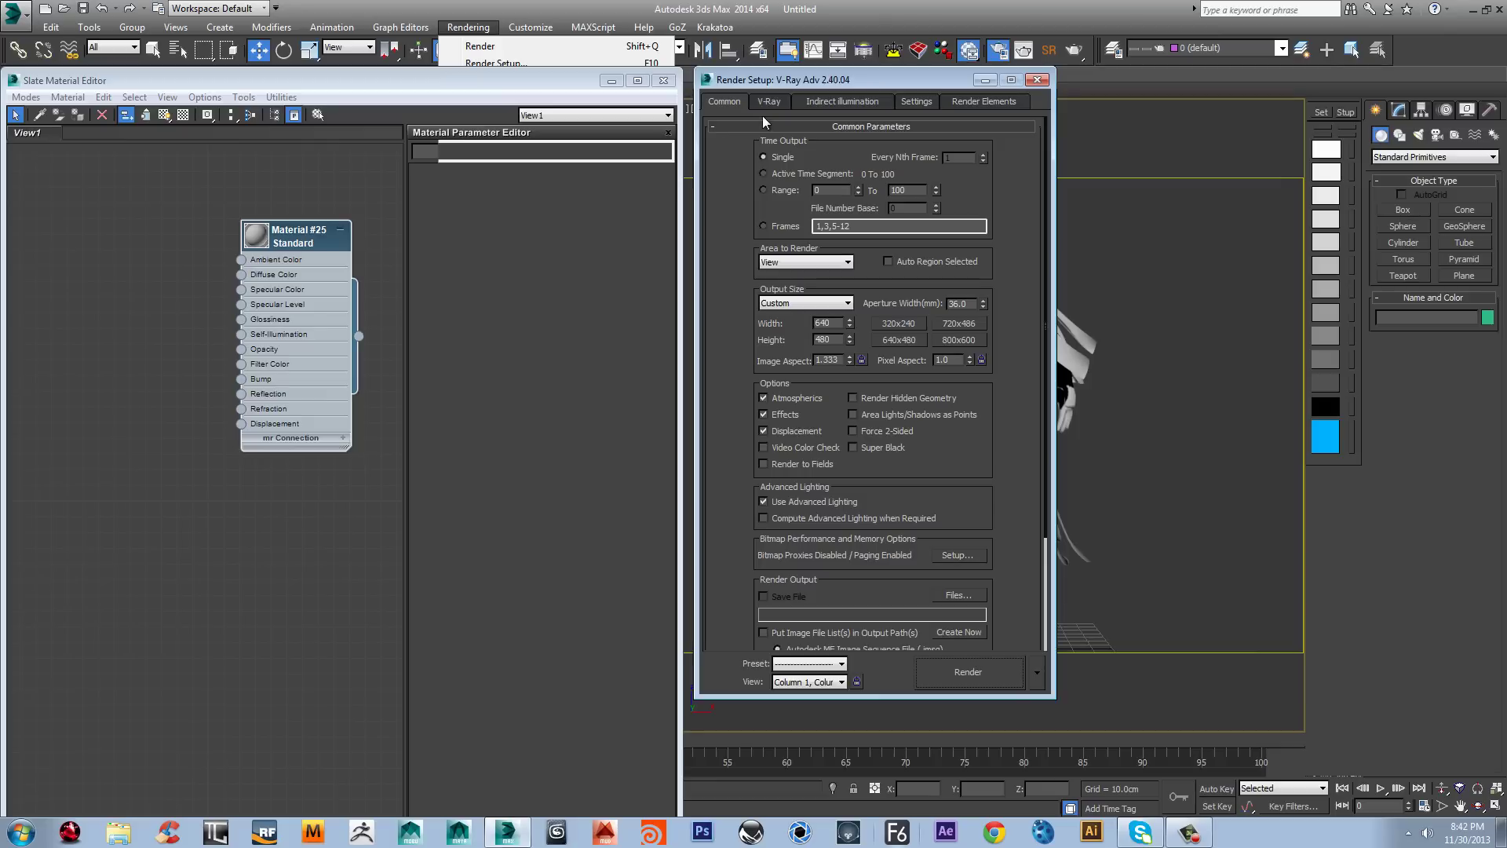
pyautogui.scroll(-2, 910, 316)
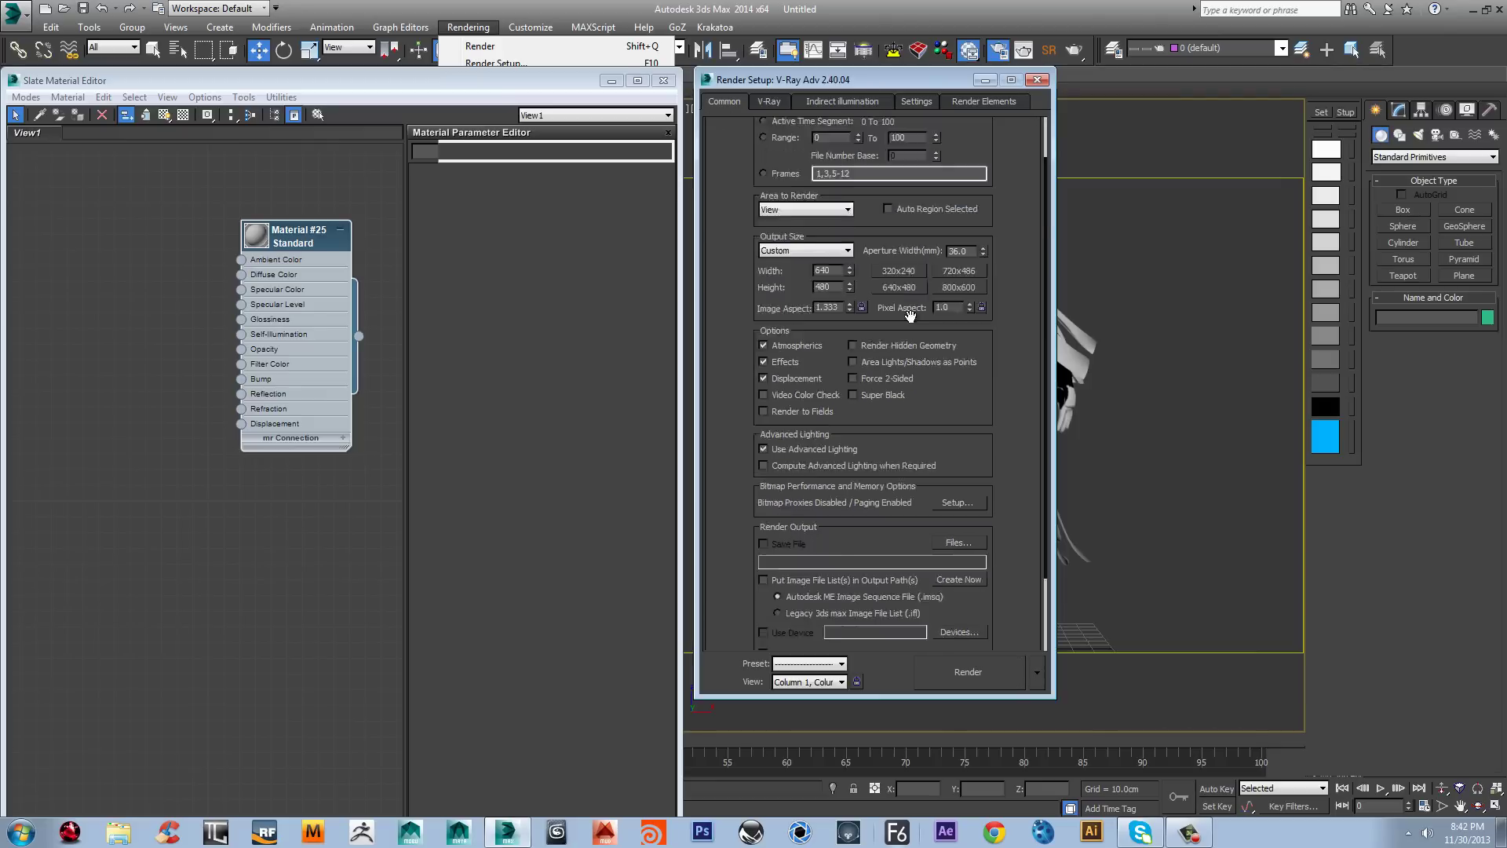
pyautogui.scroll(-3, 911, 316)
pyautogui.click(853, 642)
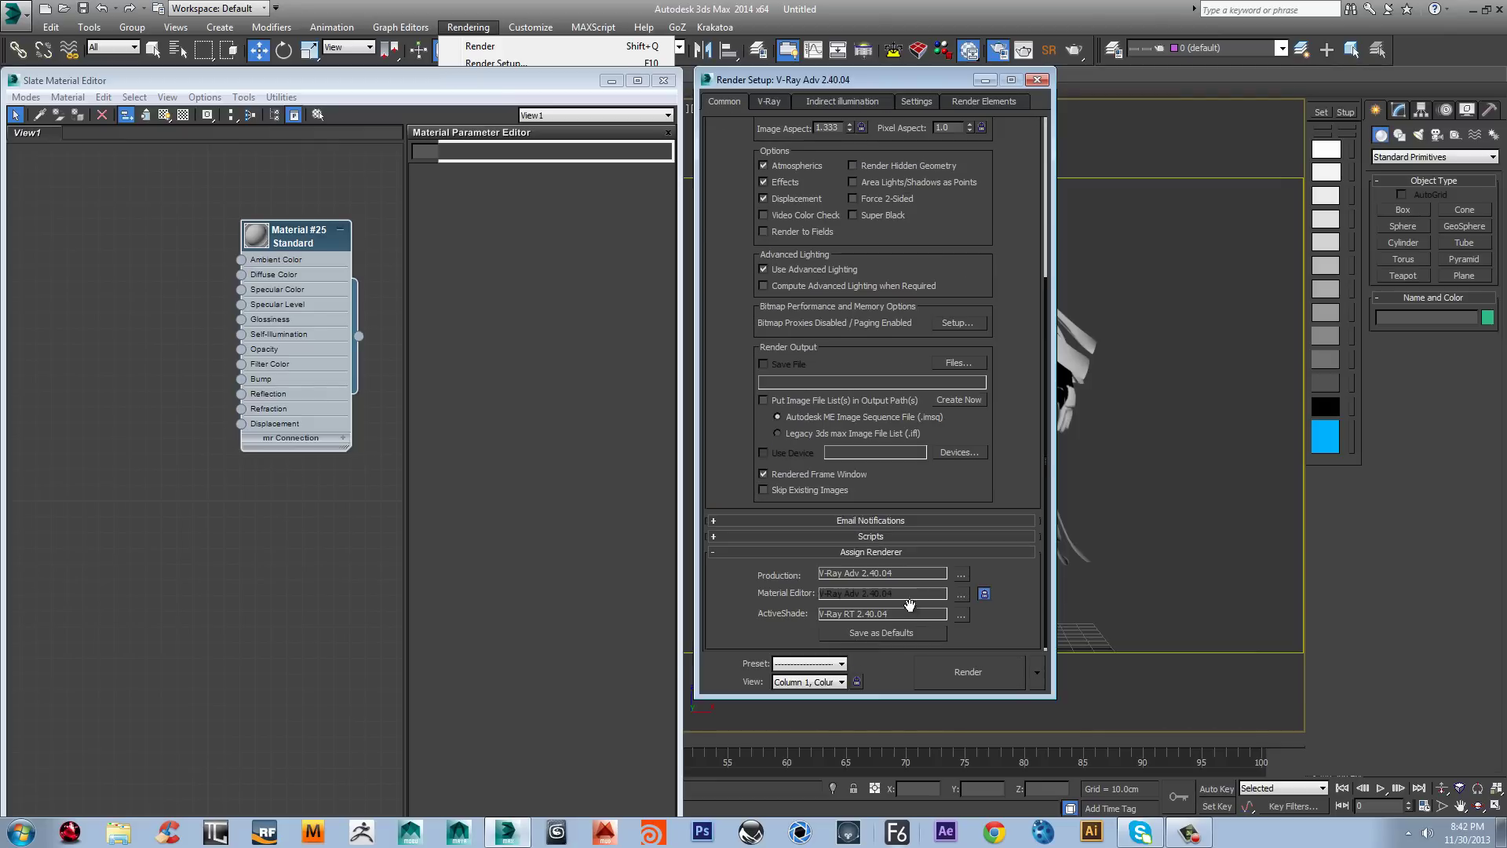
pyautogui.click(961, 573)
pyautogui.doubleClick(803, 322)
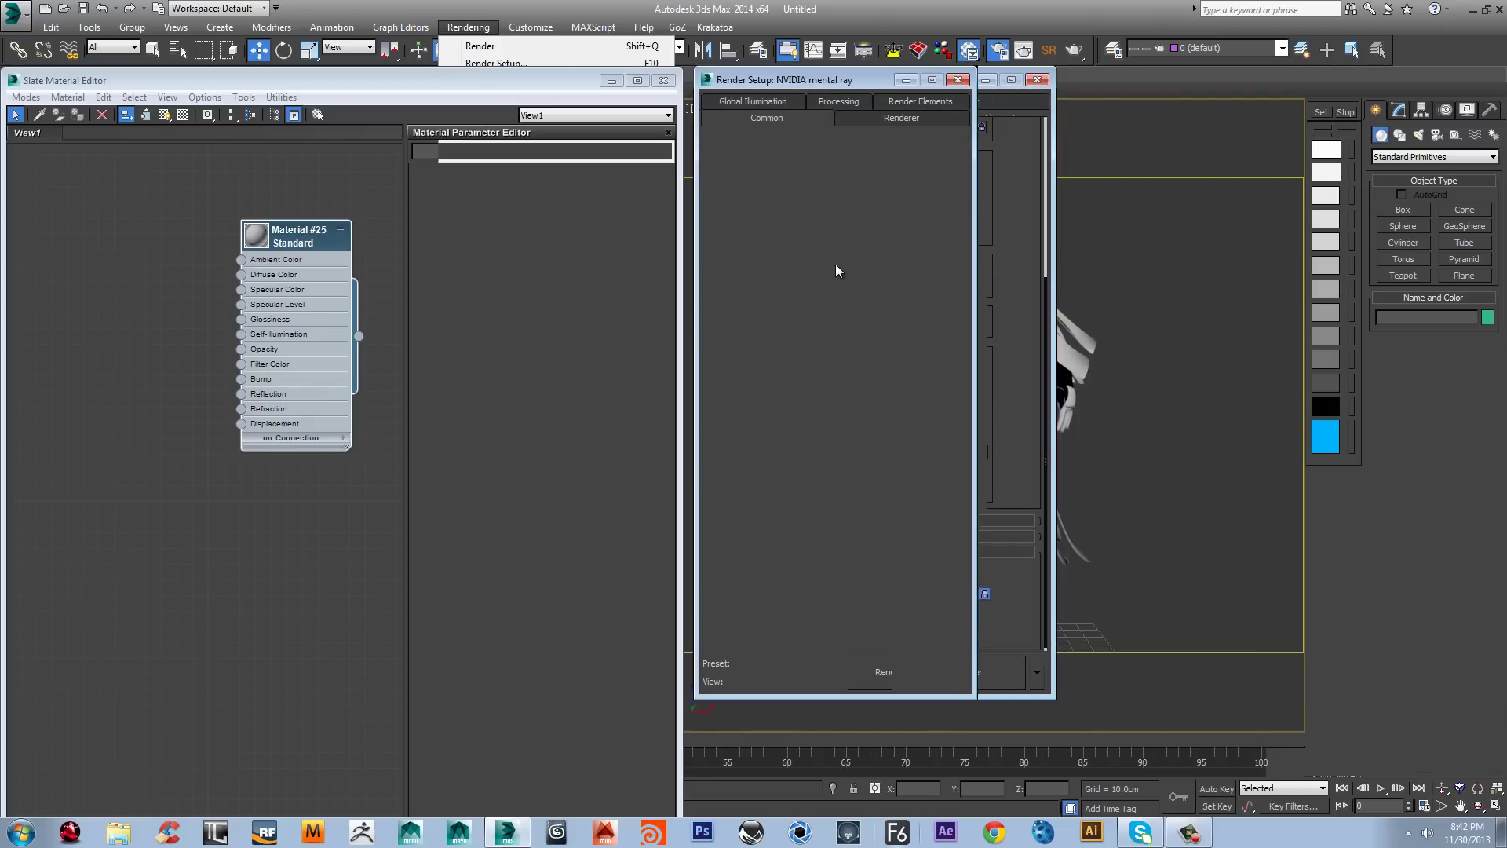
# Step: Enable Contours in the mental ray renderer's Camera Effects settings
pyautogui.click(874, 119)
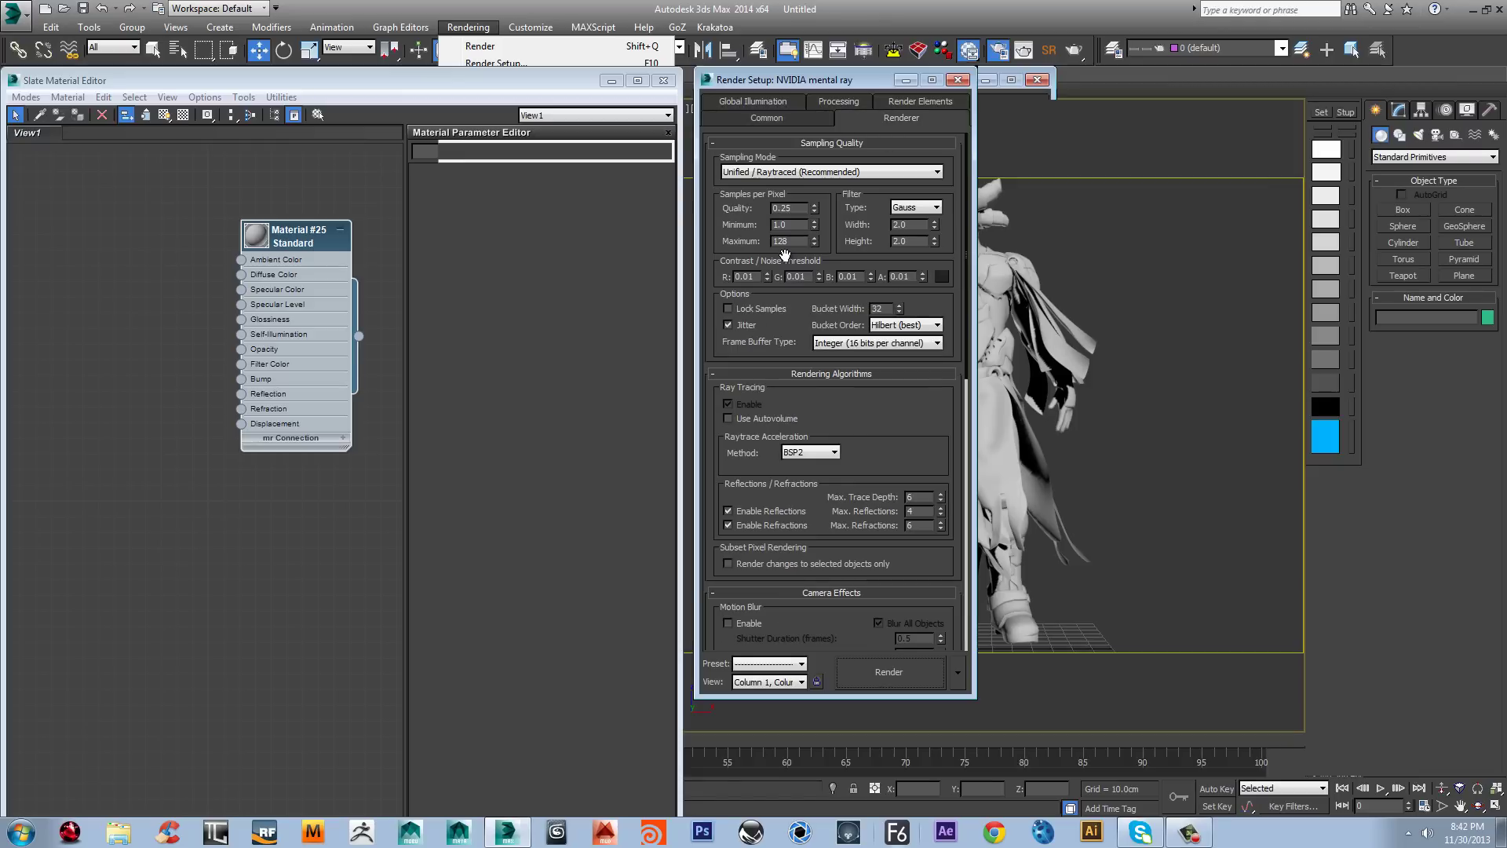
pyautogui.moveTo(879, 445); pyautogui.dragTo(879, 145)
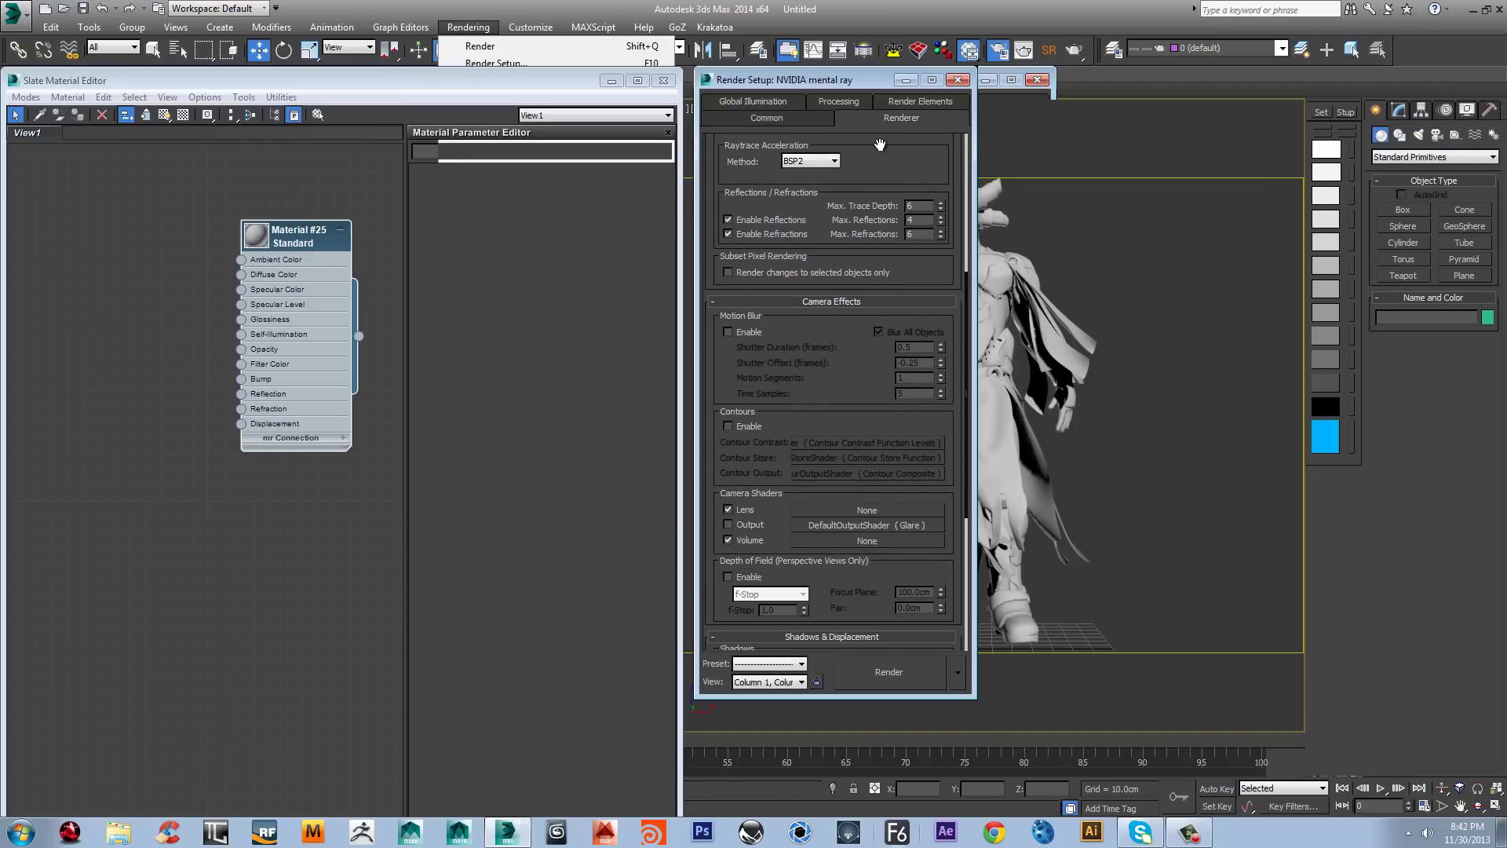
pyautogui.scroll(-3, 799, 380)
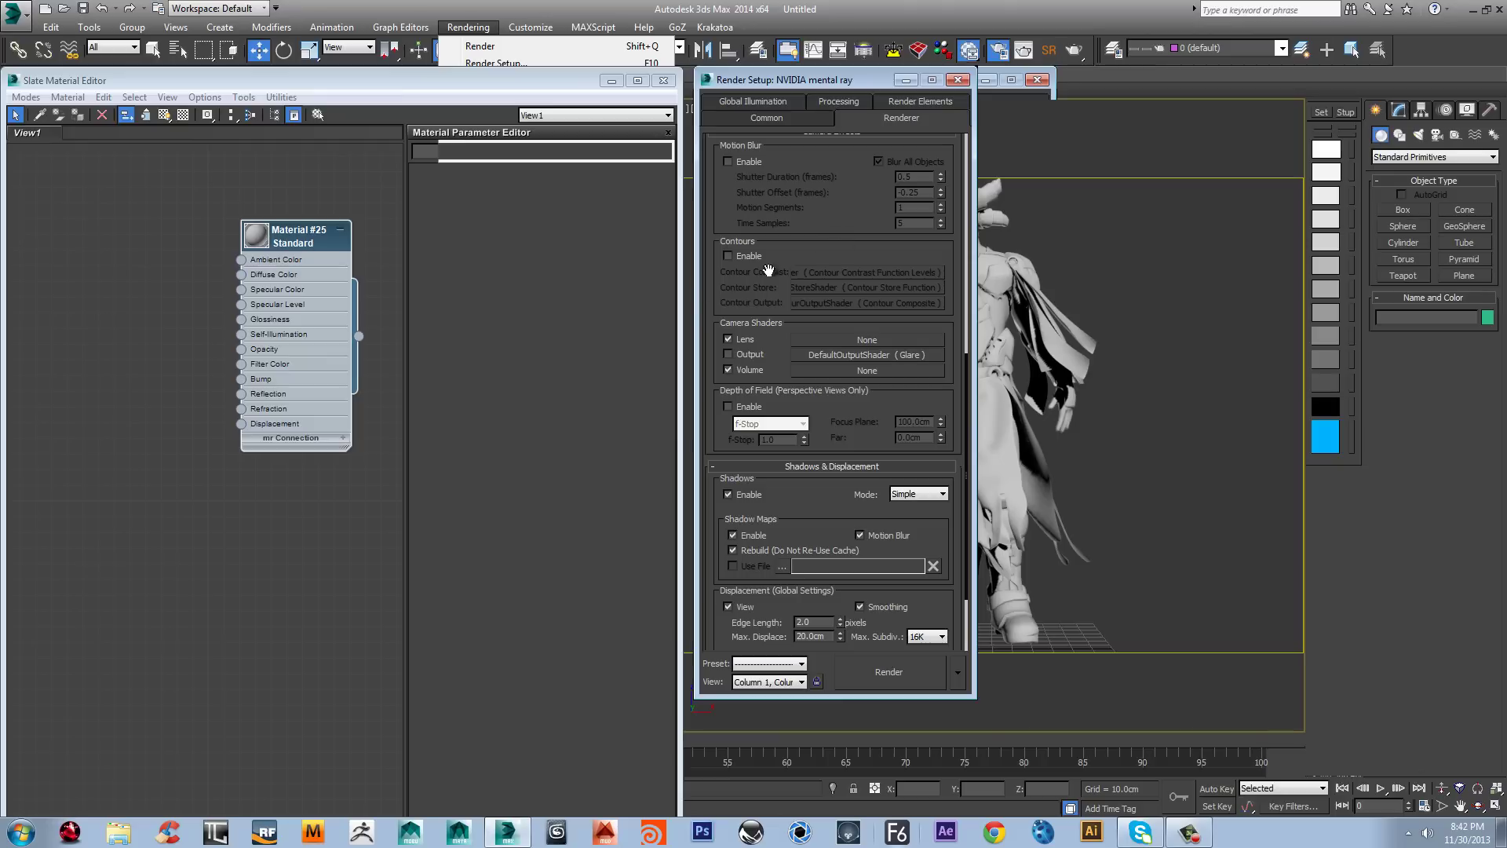
pyautogui.click(727, 256)
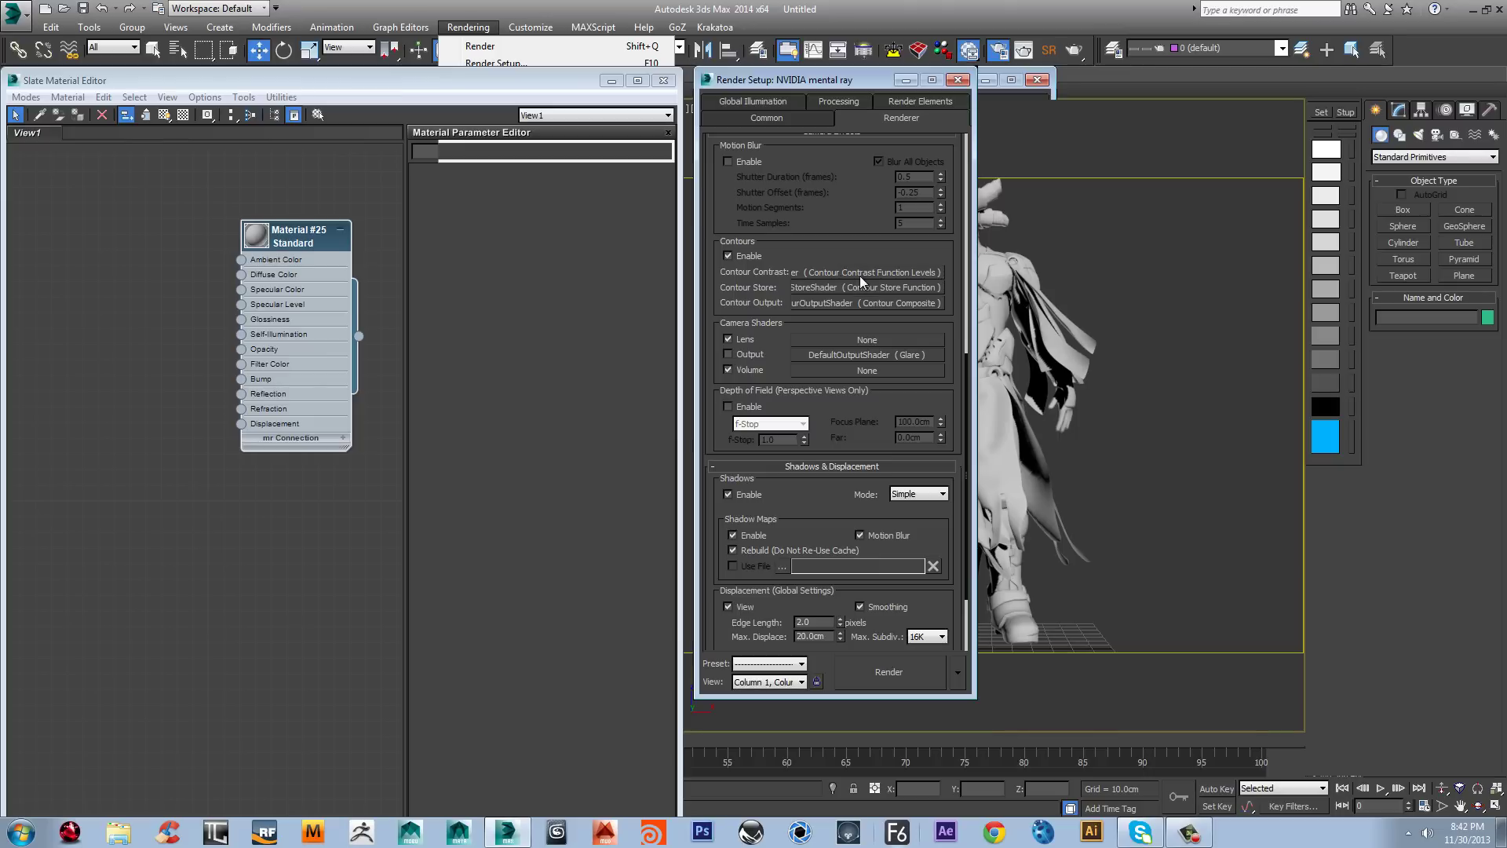
# Step: Bring the Contour Contrast Function Levels shader from the renderer settings into the material editor as a node and close Render Setup
pyautogui.moveTo(907, 271); pyautogui.dragTo(81, 251)
pyautogui.moveTo(67, 204); pyautogui.dragTo(116, 229)
pyautogui.click(303, 524)
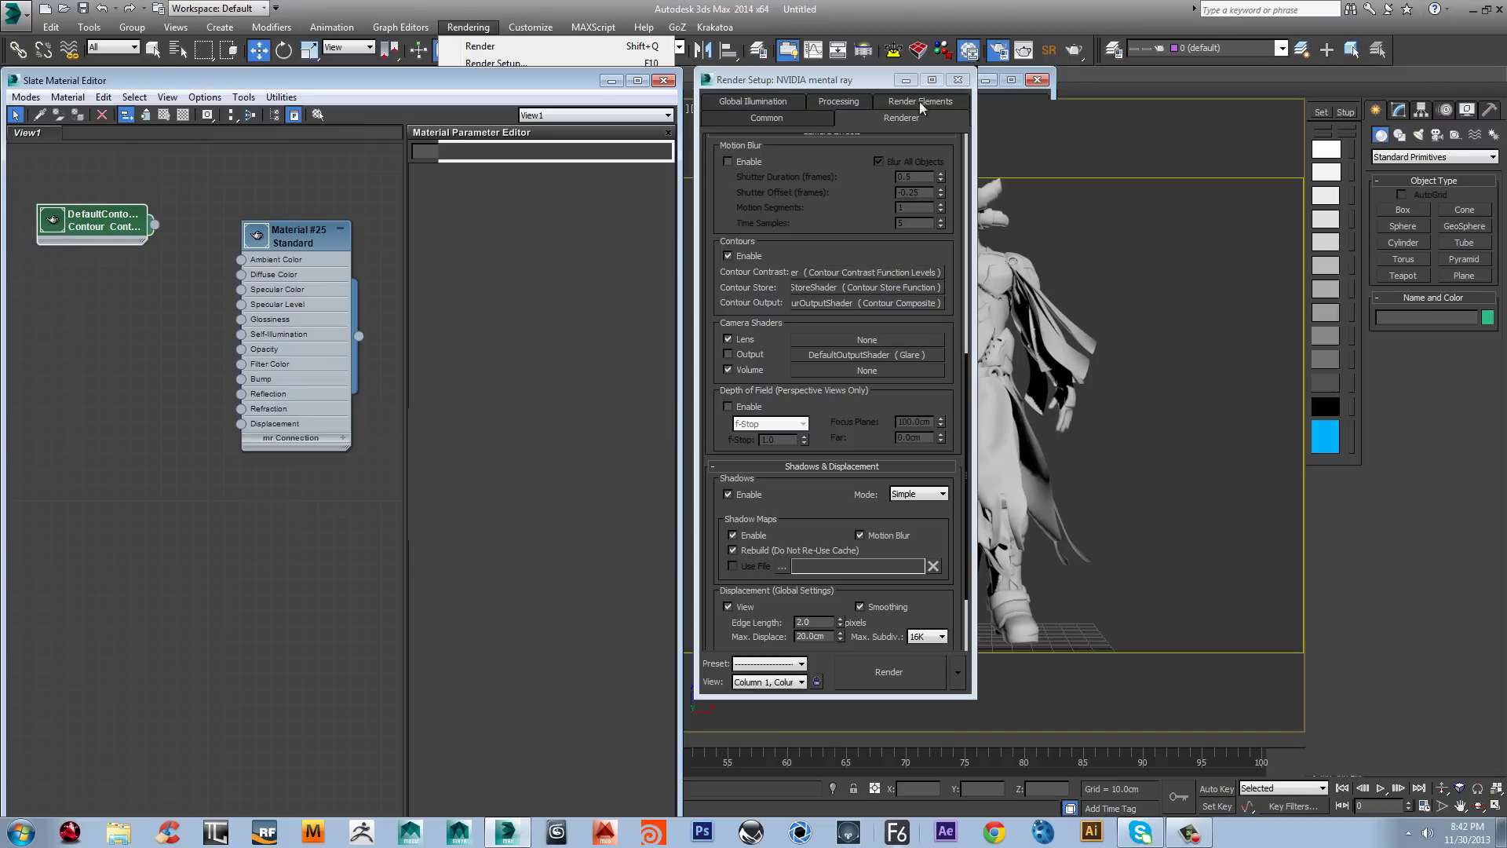
pyautogui.click(958, 79)
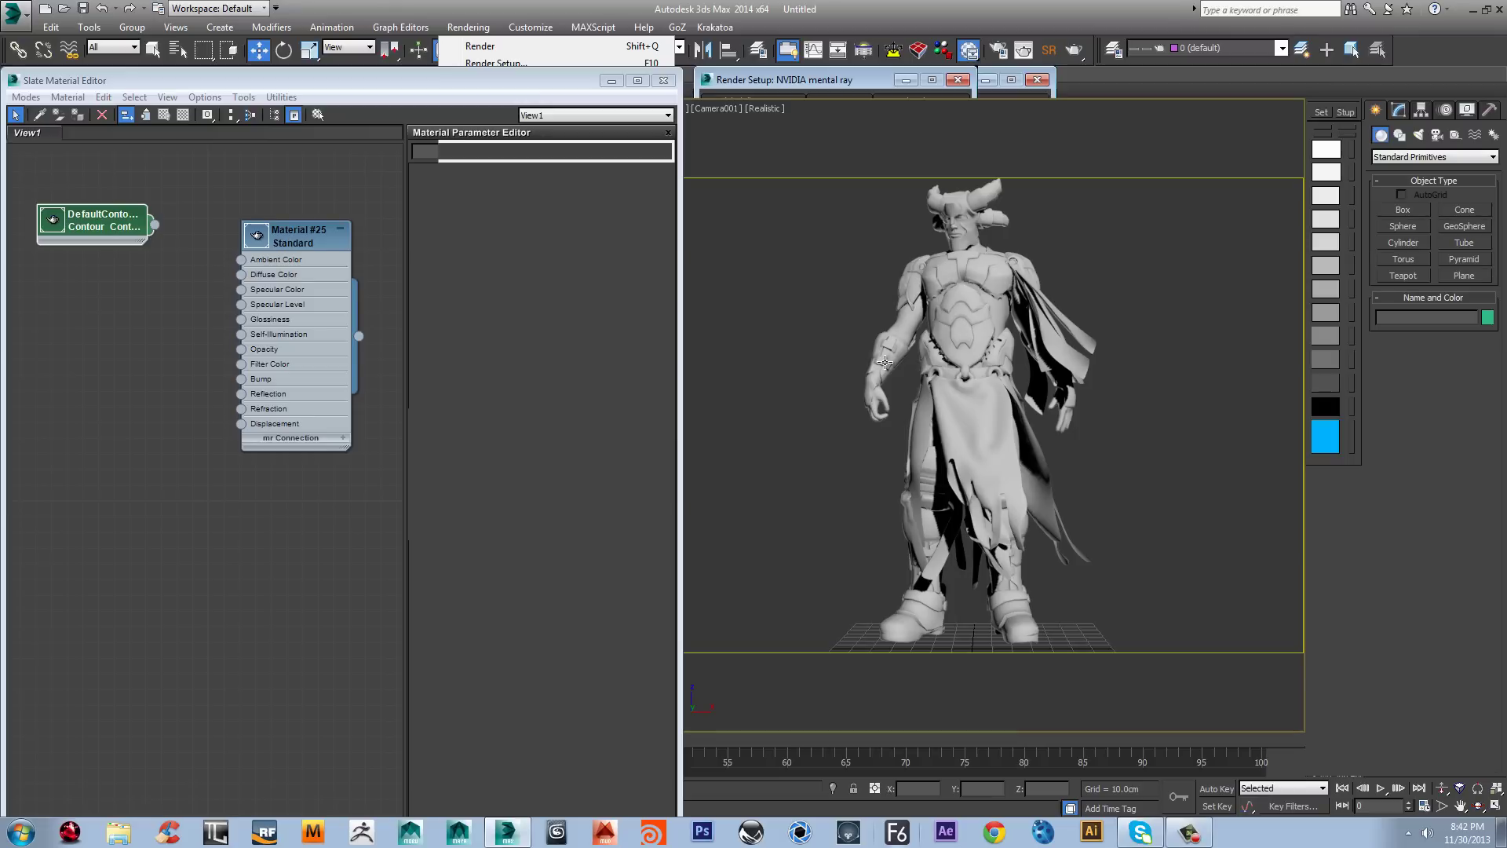
# Step: Set the environment background color to pure white (255, 255, 255)
pyautogui.press('8')
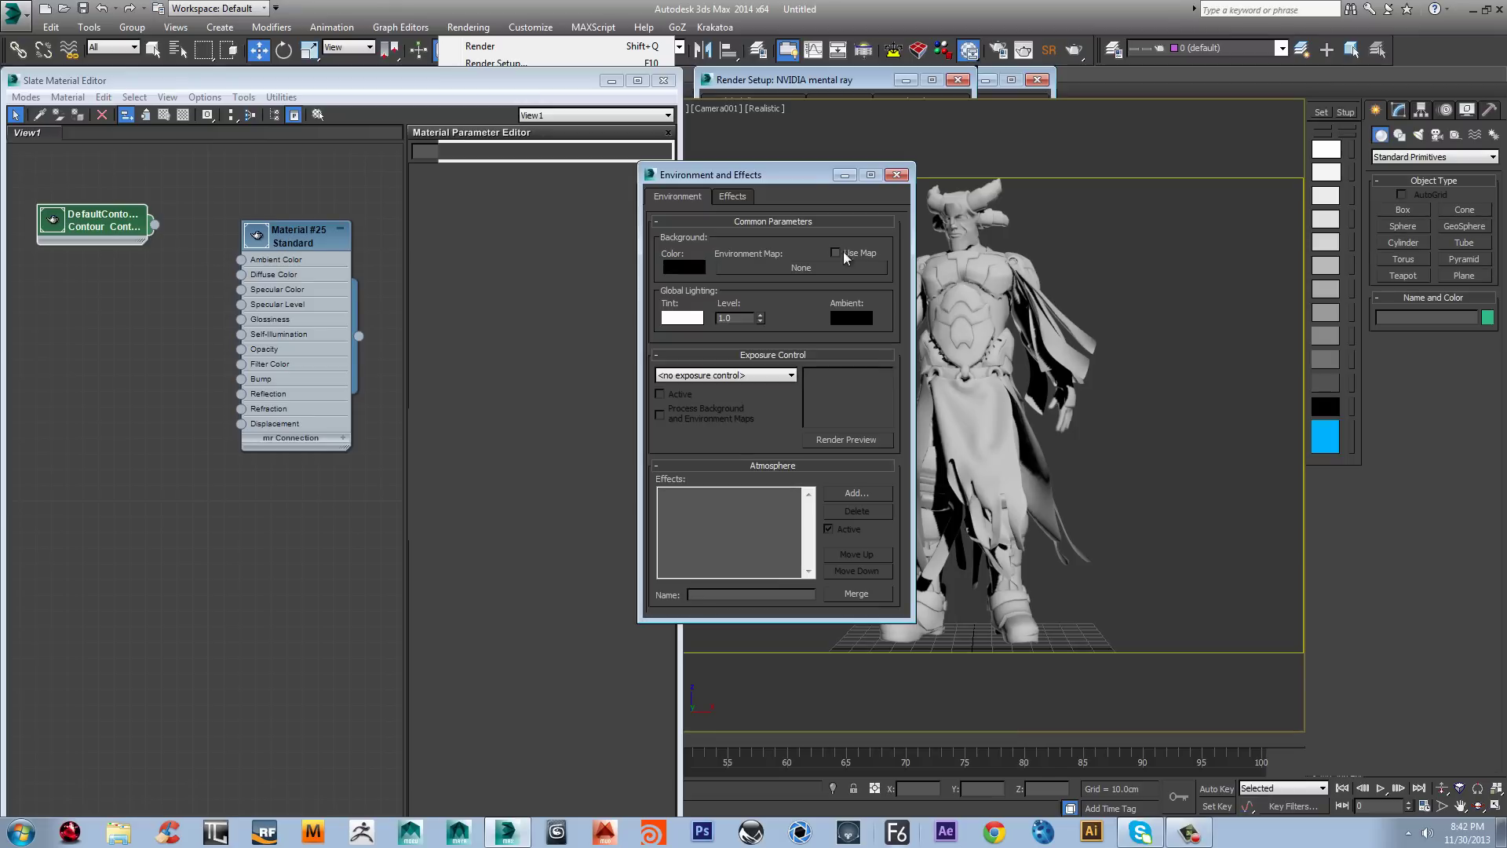
pyautogui.click(677, 264)
pyautogui.moveTo(460, 113); pyautogui.dragTo(465, 219)
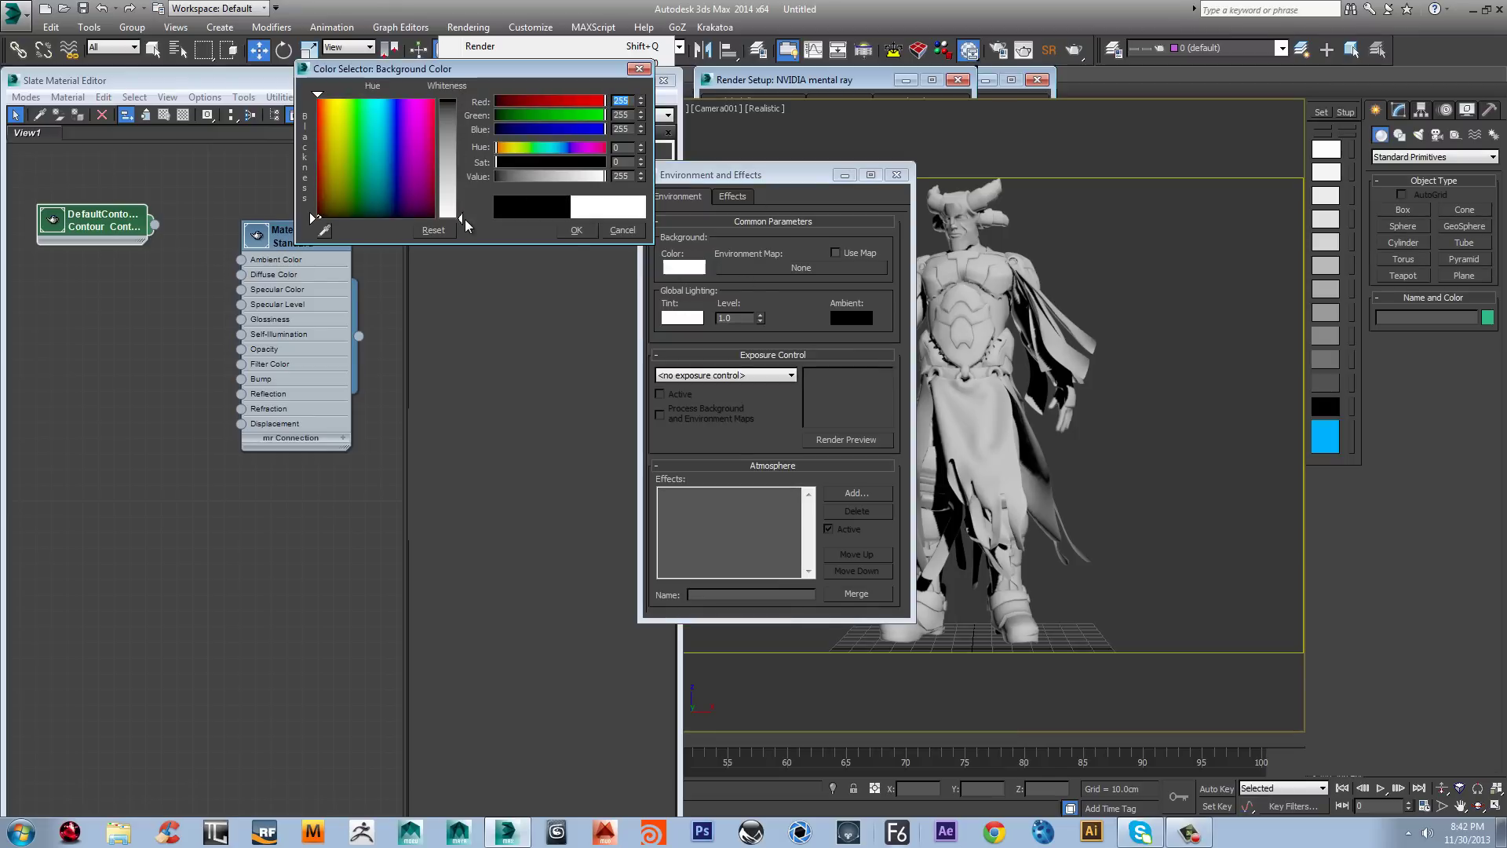
pyautogui.click(576, 230)
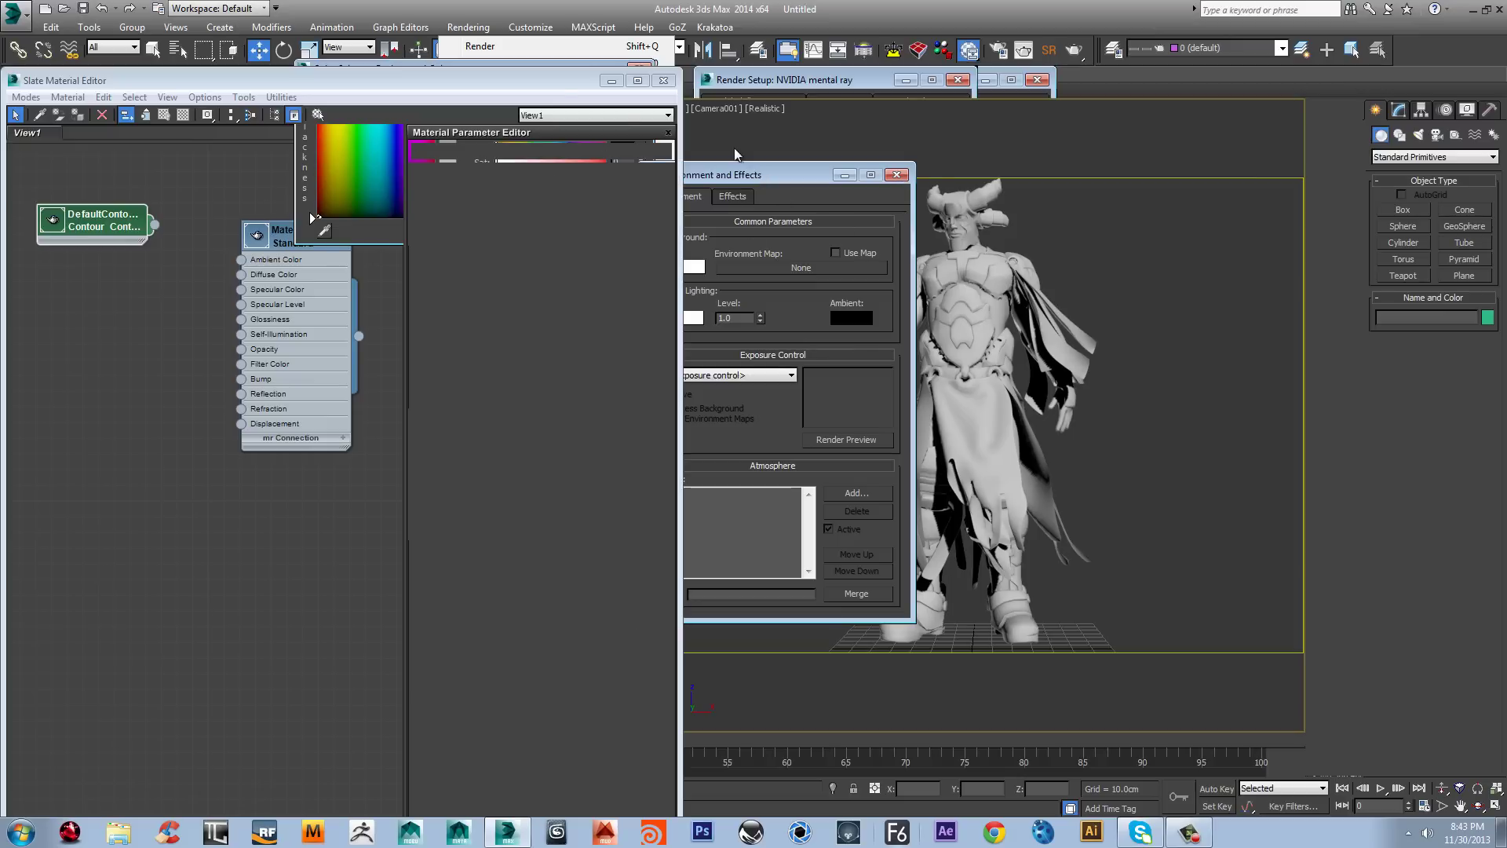
# Step: Set the character material's specular color to pure white (255) and copy it onto the linked diffuse and ambient colors
pyautogui.moveTo(559, 81)
pyautogui.mouseDown()
pyautogui.moveTo(734, 169)
pyautogui.moveTo(554, 98)
pyautogui.moveTo(527, 69)
pyautogui.moveTo(547, 73)
pyautogui.mouseUp()
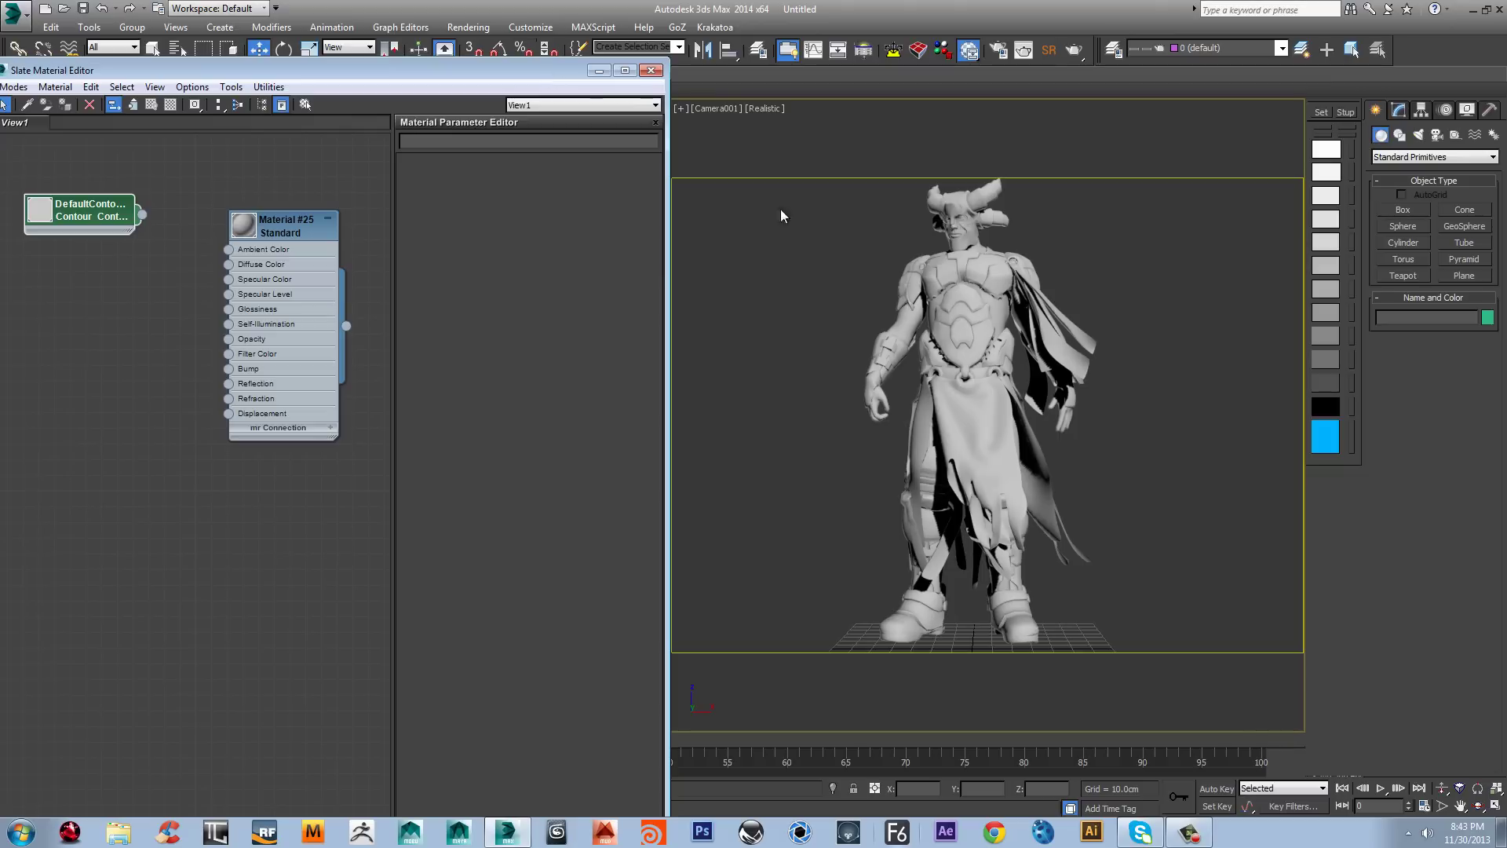
pyautogui.doubleClick(286, 236)
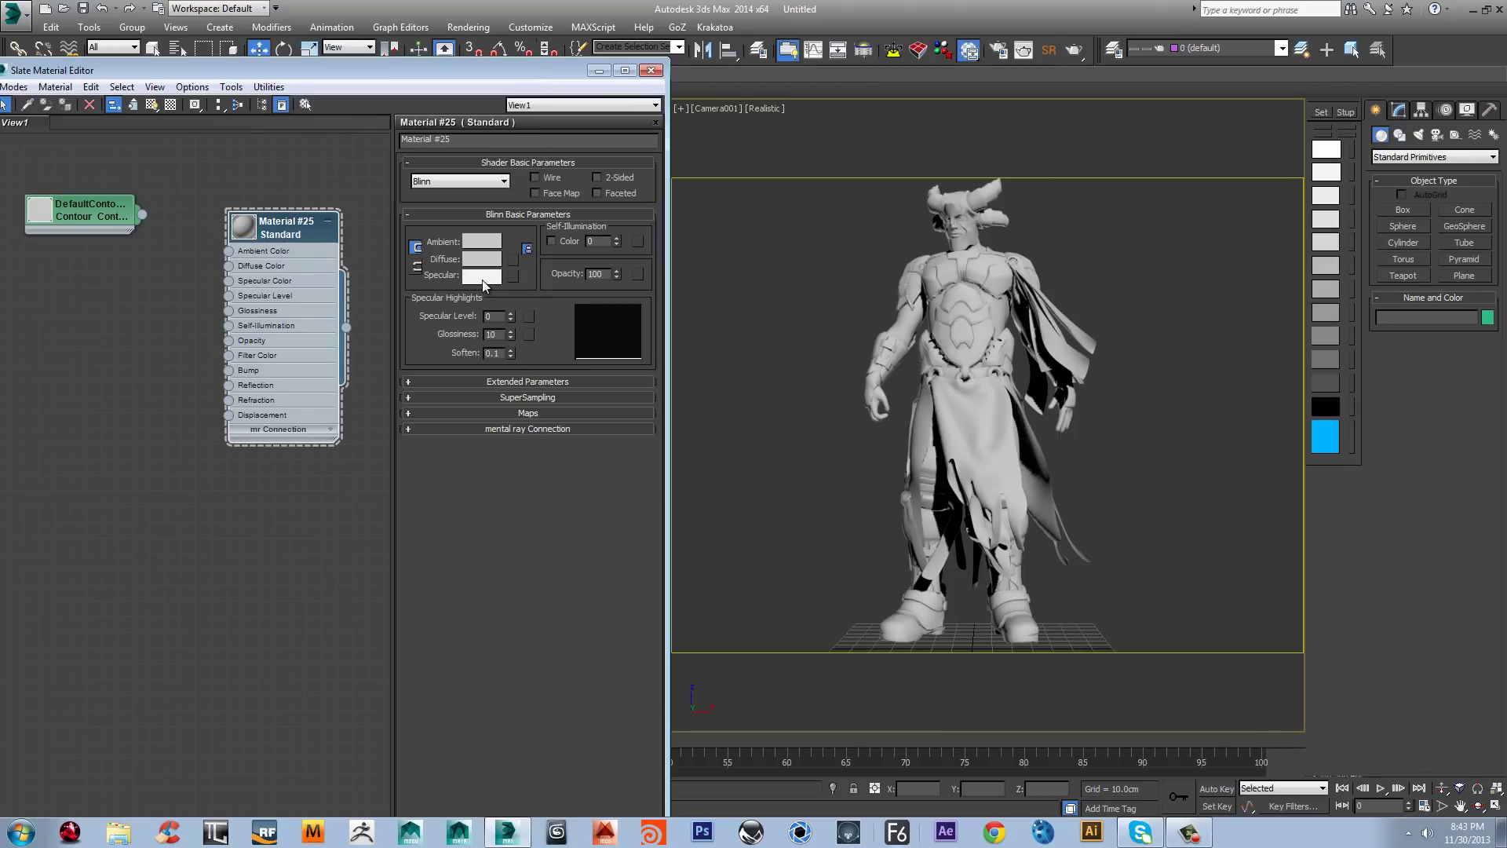
pyautogui.moveTo(483, 280); pyautogui.dragTo(486, 260)
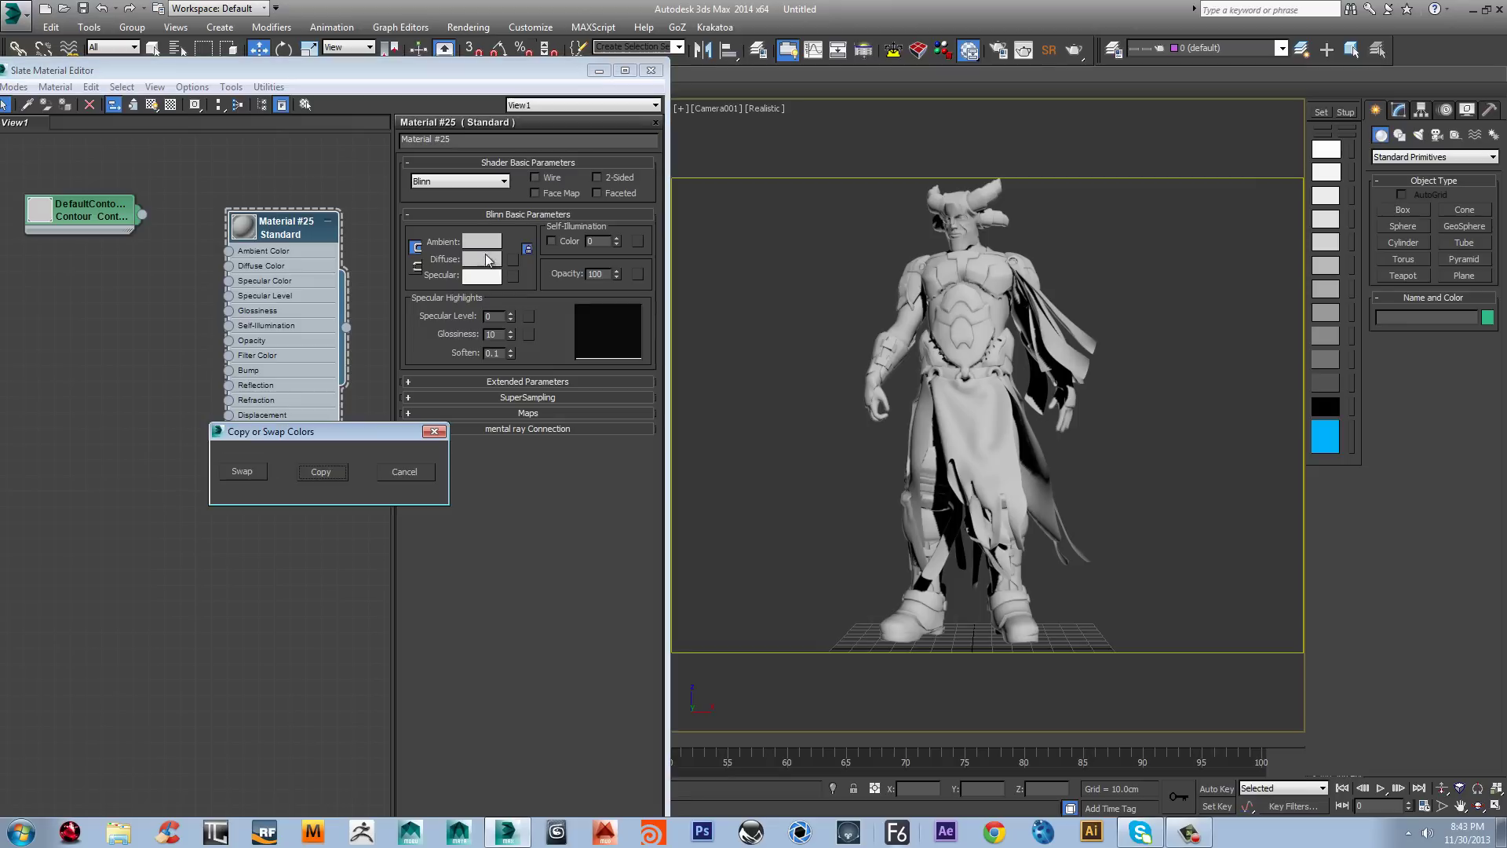
pyautogui.click(321, 474)
pyautogui.moveTo(486, 259); pyautogui.dragTo(460, 267)
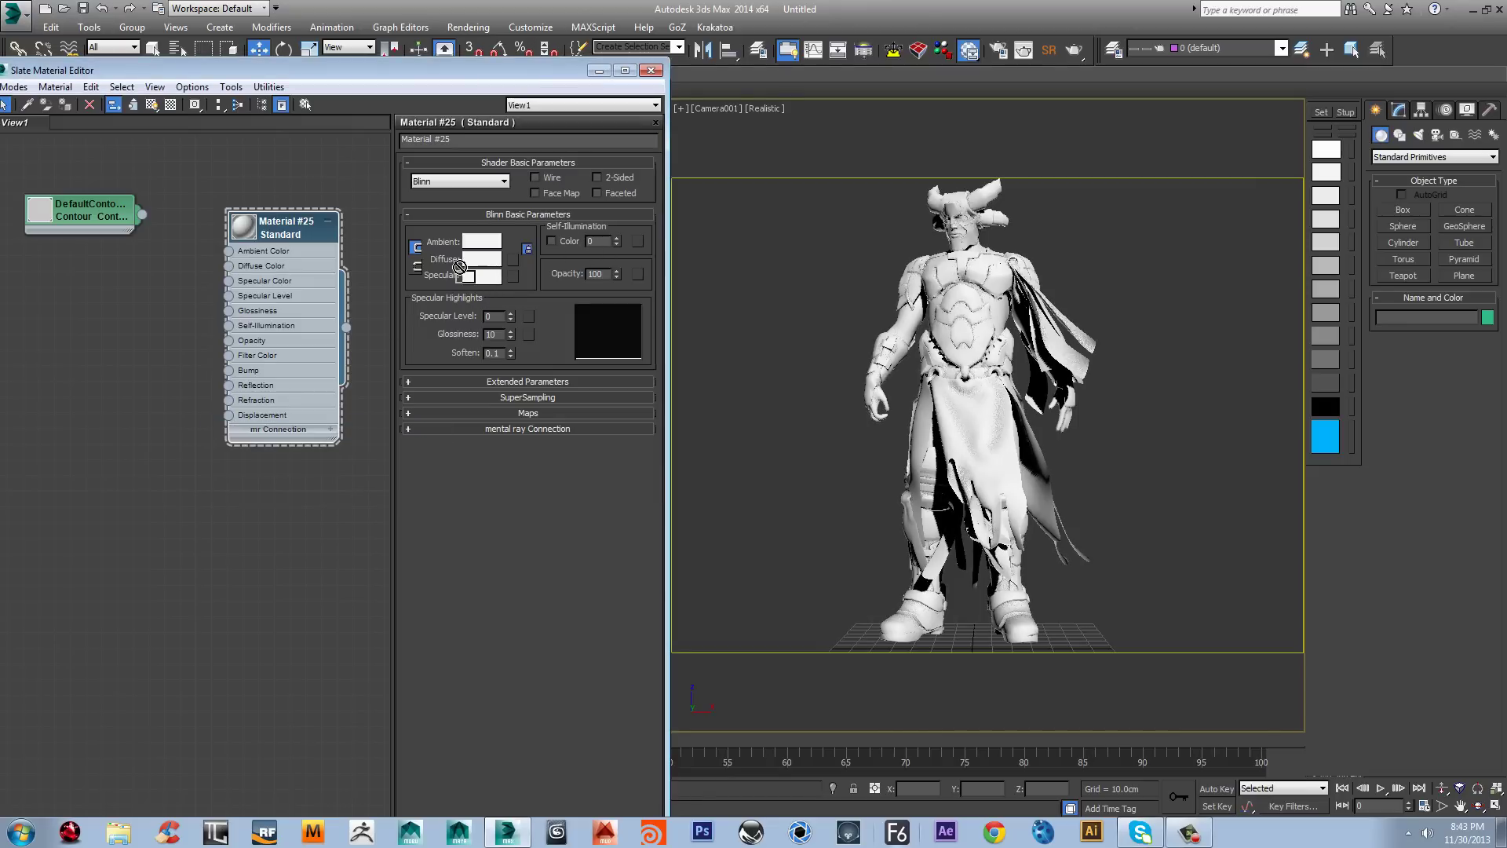
pyautogui.click(482, 277)
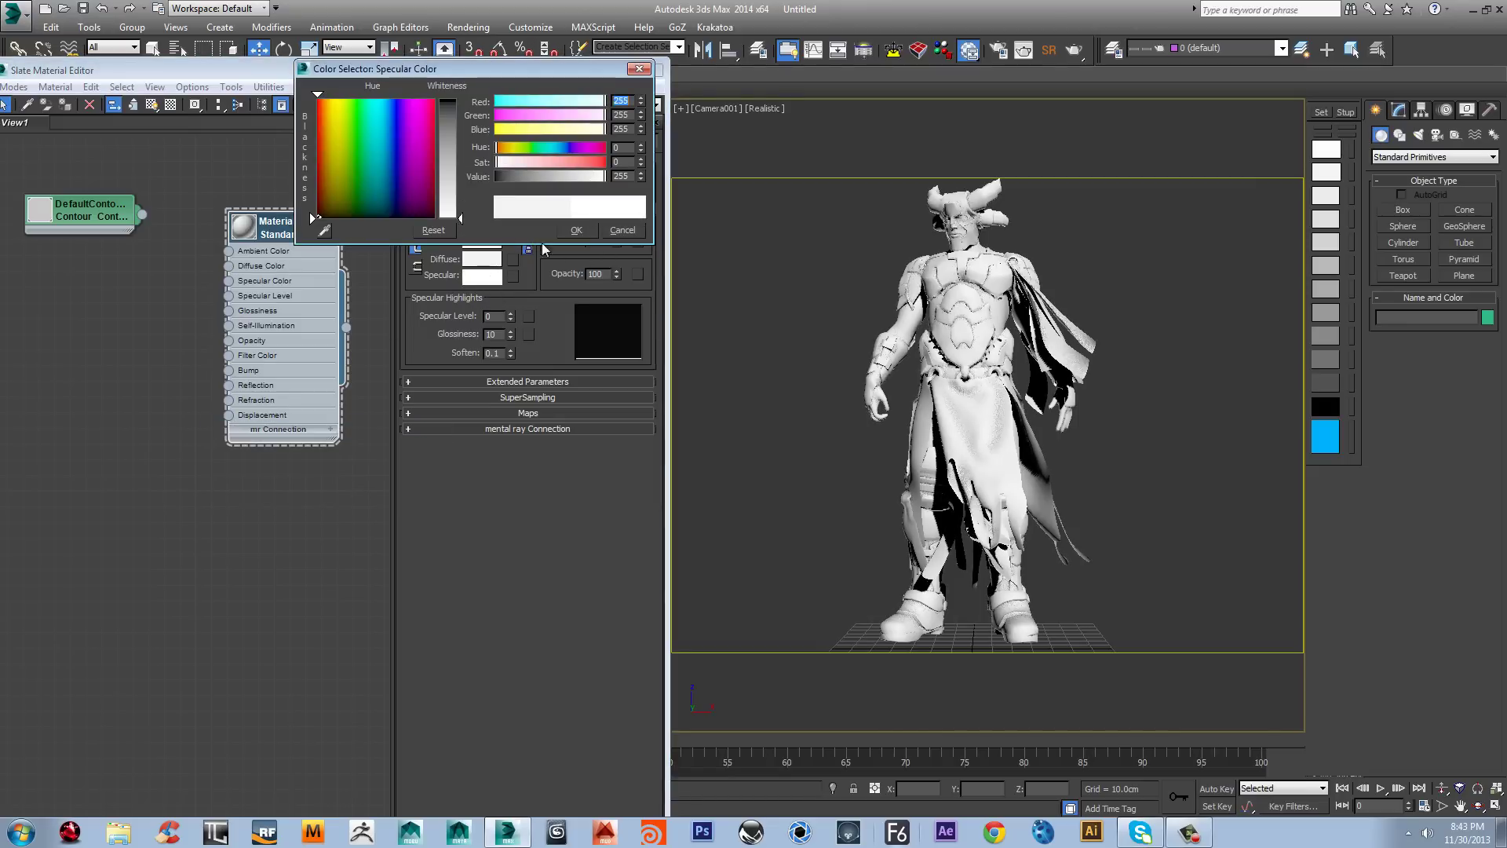
pyautogui.click(577, 230)
pyautogui.moveTo(471, 280); pyautogui.dragTo(478, 259)
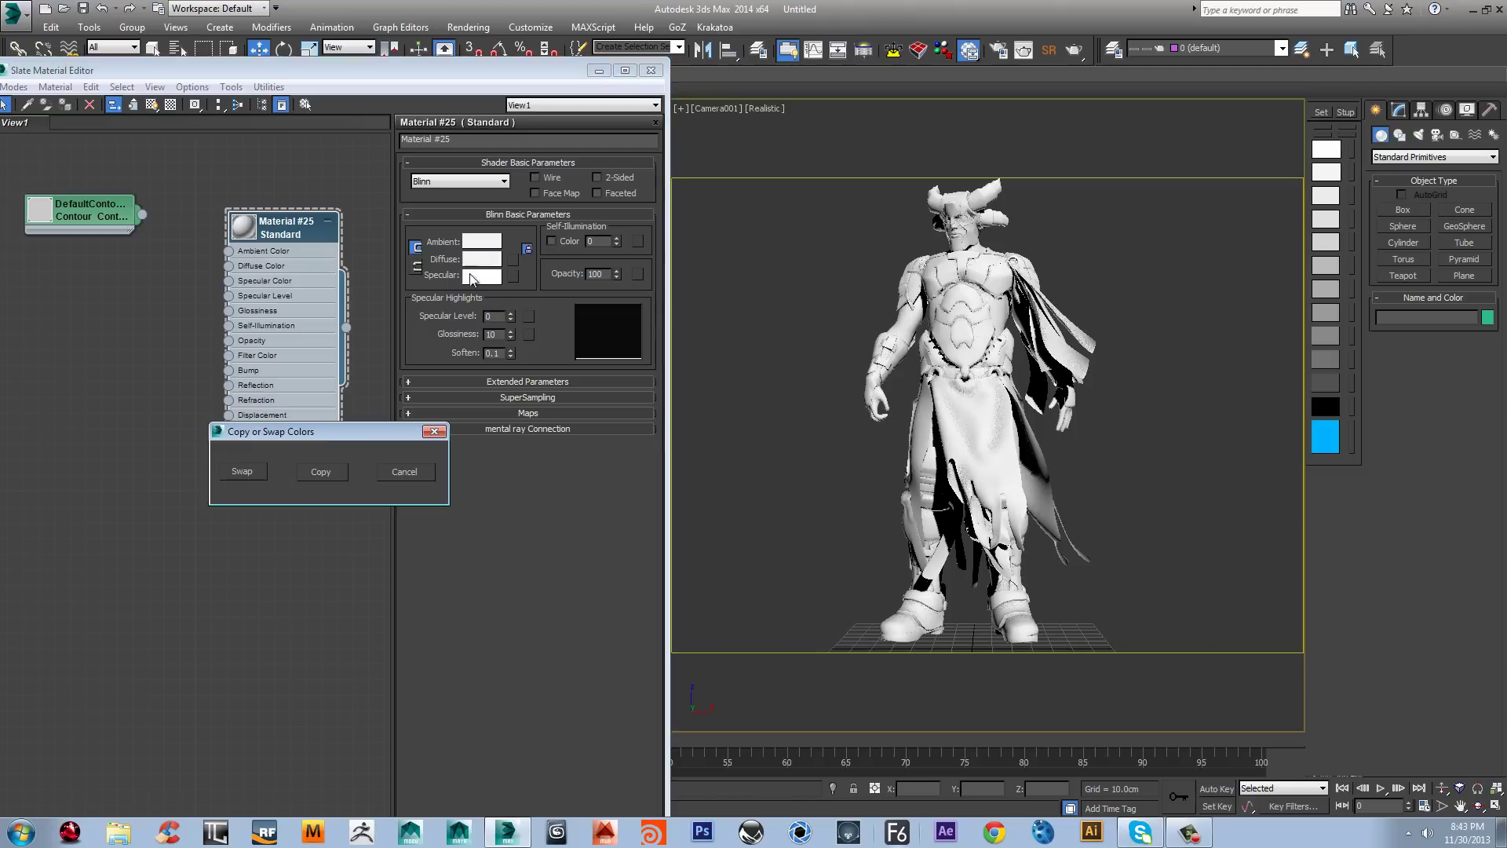
pyautogui.click(320, 473)
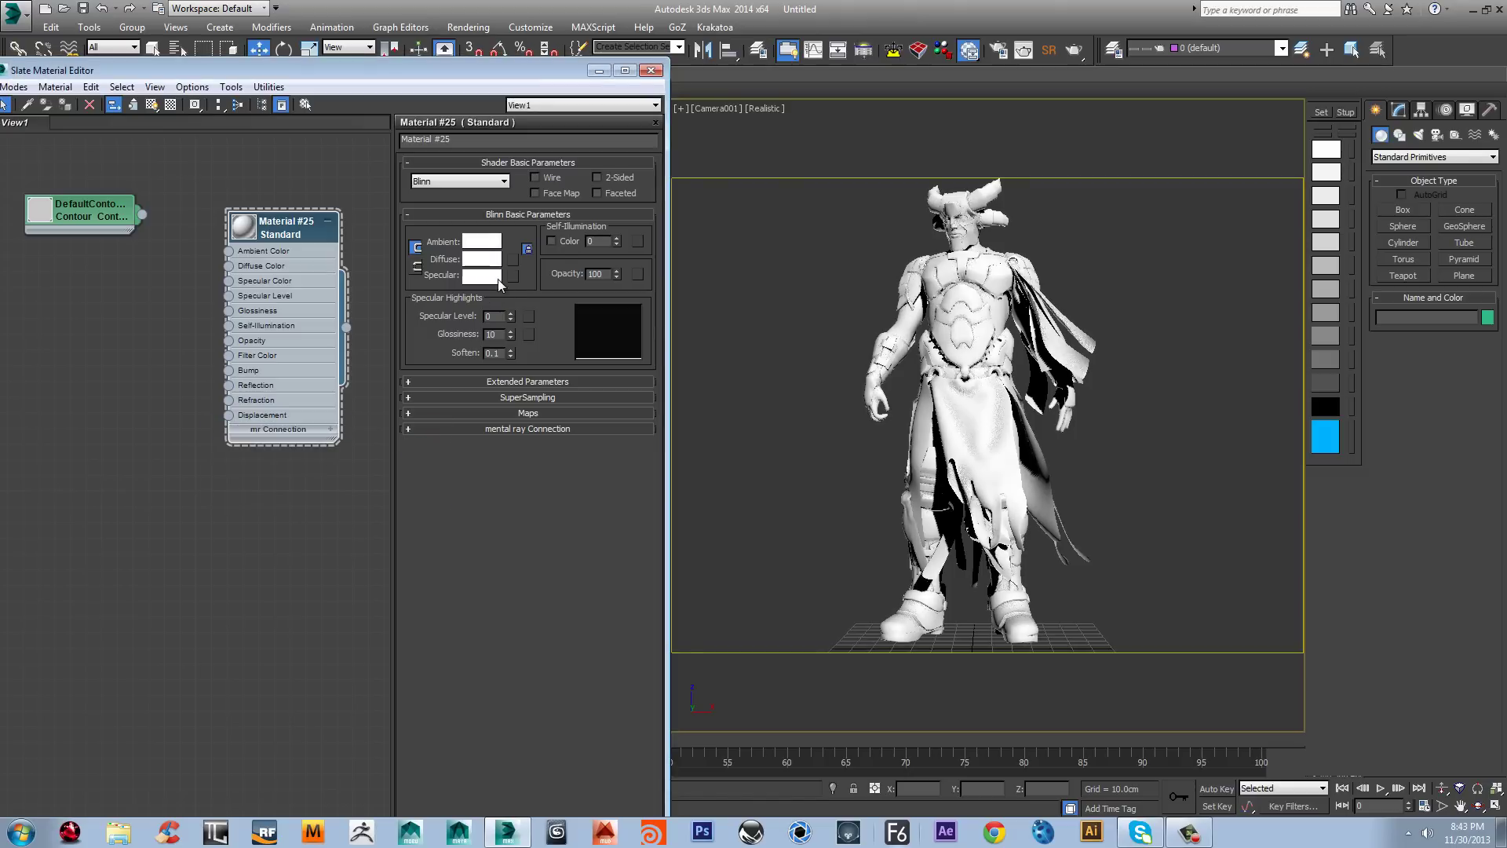
# Step: Enable the material's self-illumination color, copy white onto it, and test-render the camera view
pyautogui.click(550, 241)
pyautogui.moveTo(609, 240); pyautogui.dragTo(609, 240)
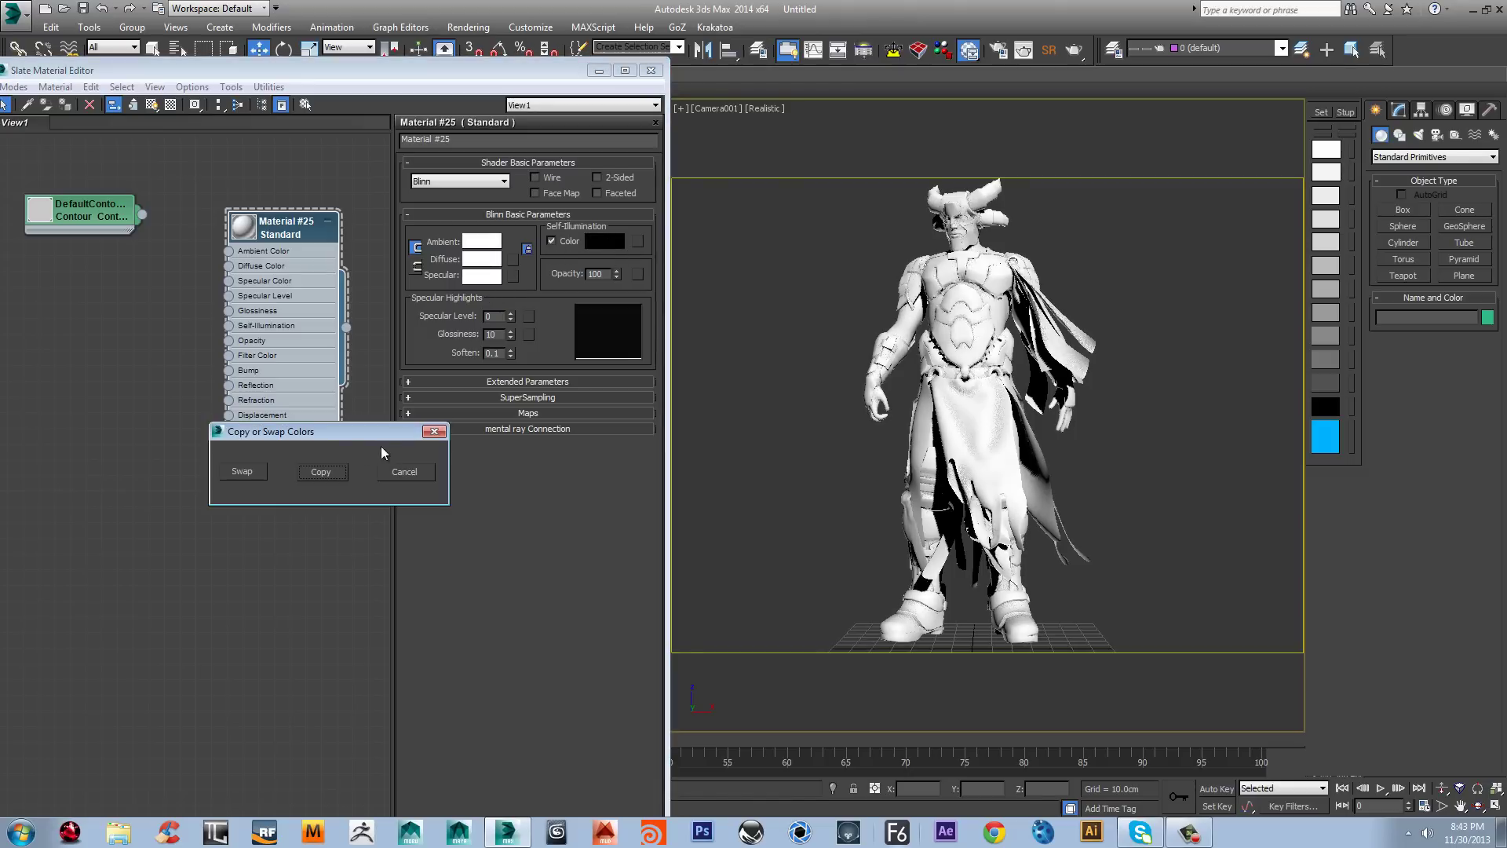
pyautogui.click(320, 472)
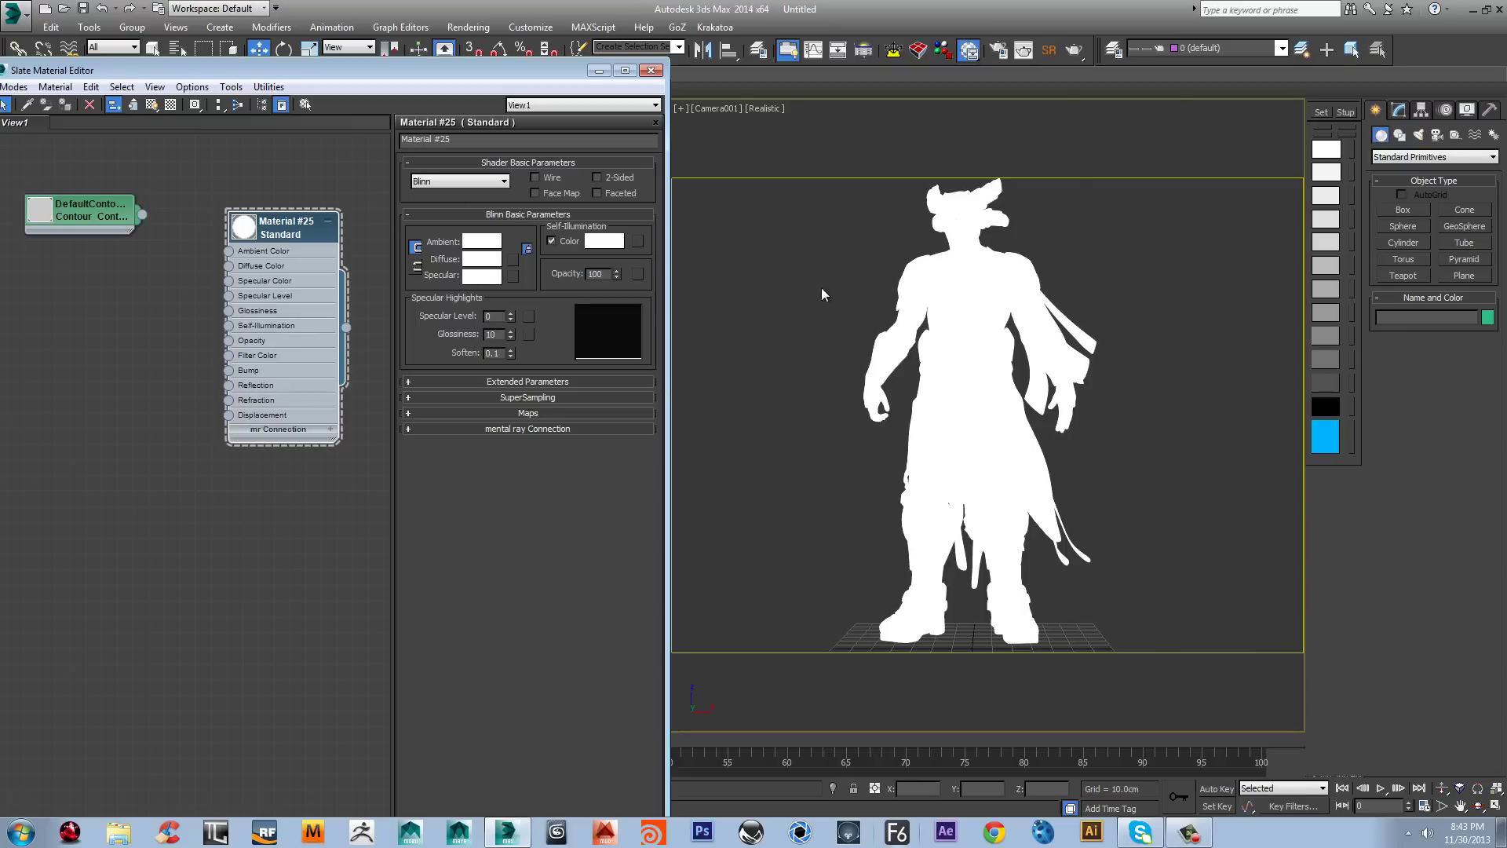
pyautogui.click(1074, 49)
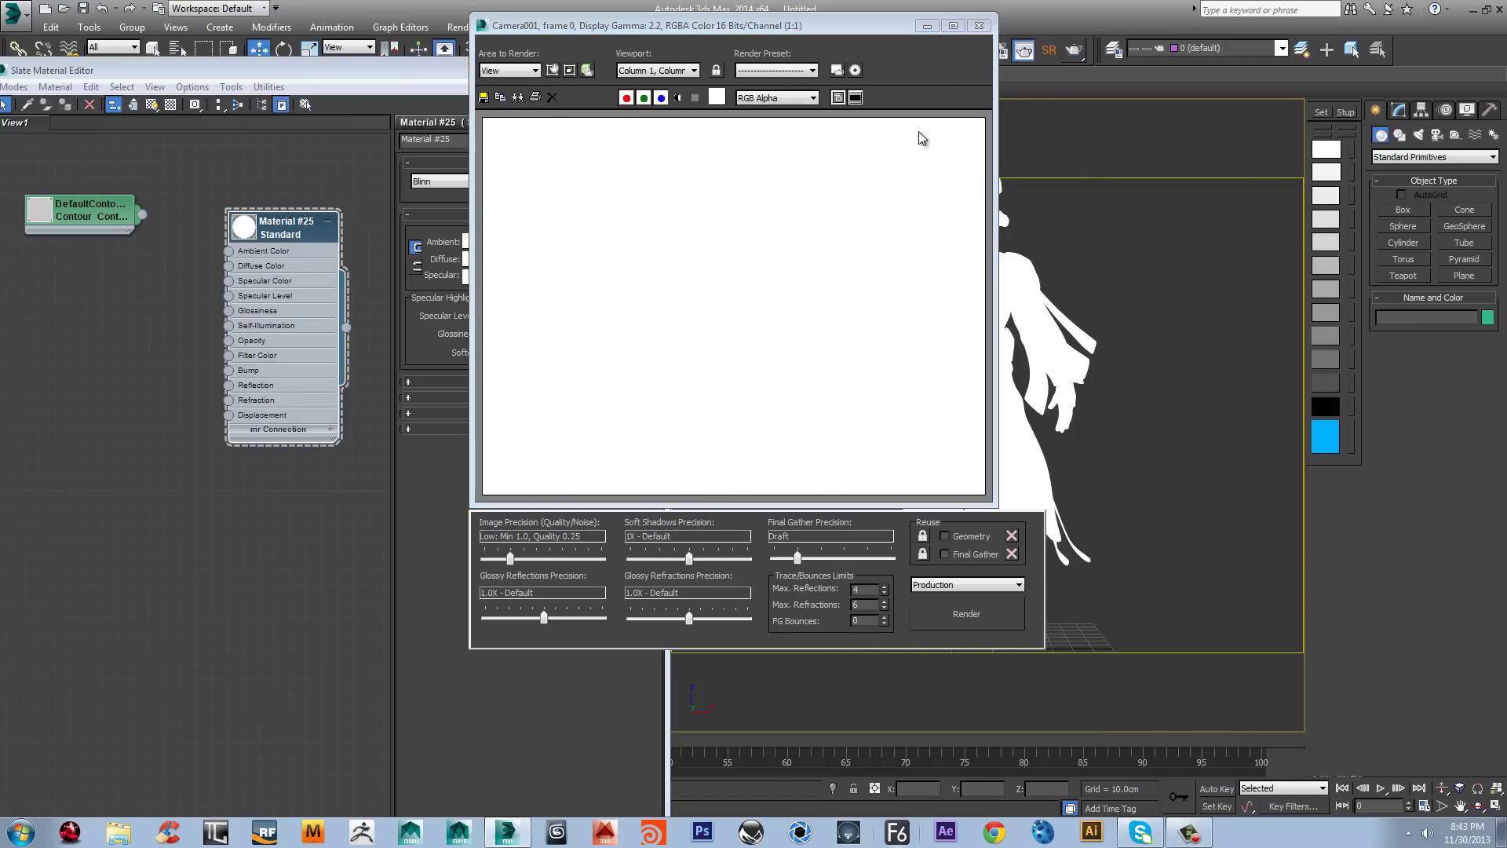
pyautogui.click(978, 26)
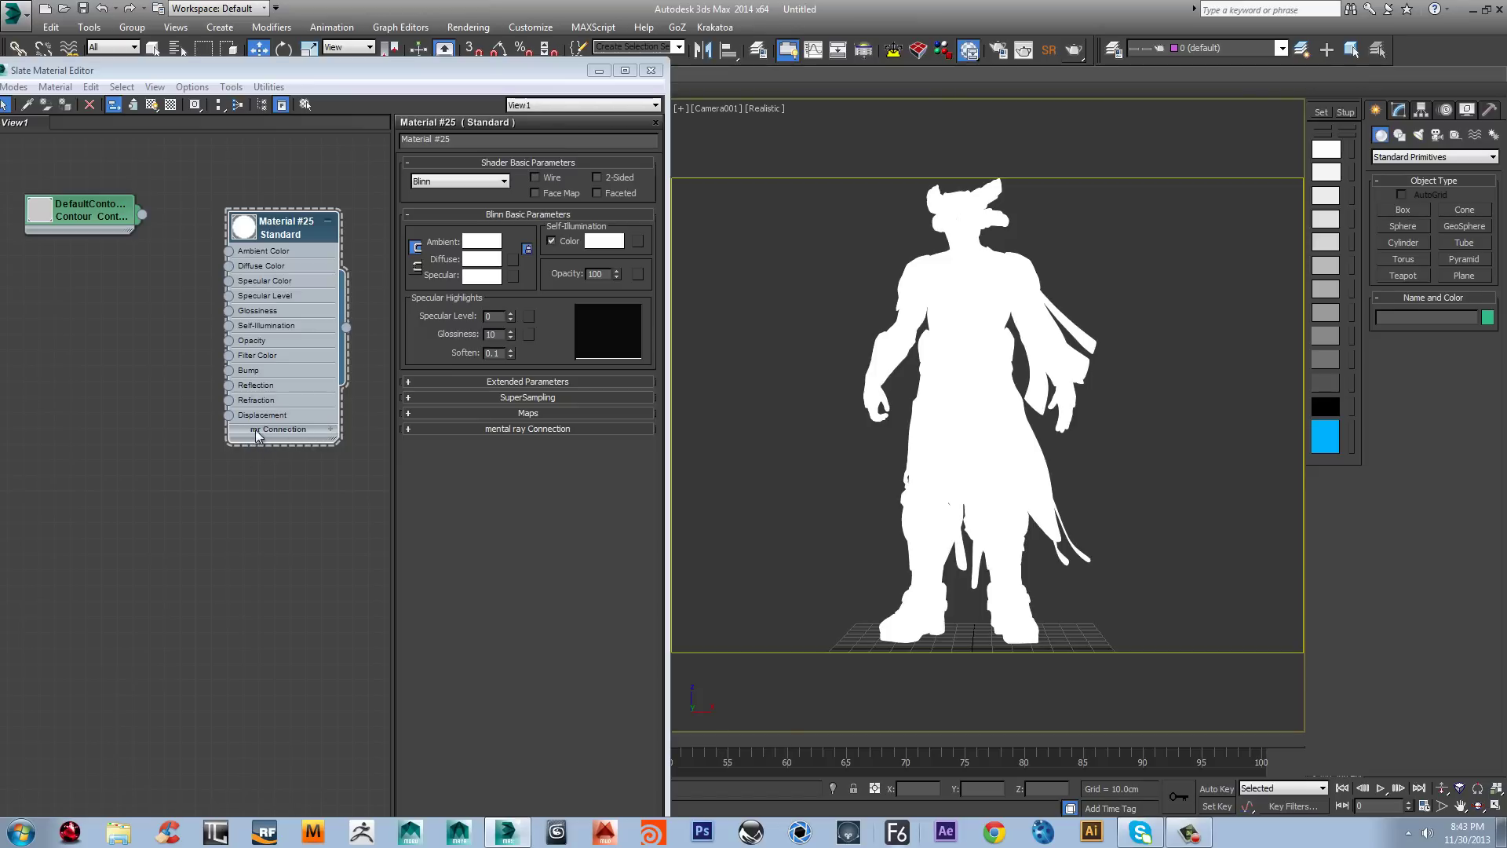
# Step: Connect a Contour Simple map to the material's mental ray Contour input and render the camera view
pyautogui.click(329, 430)
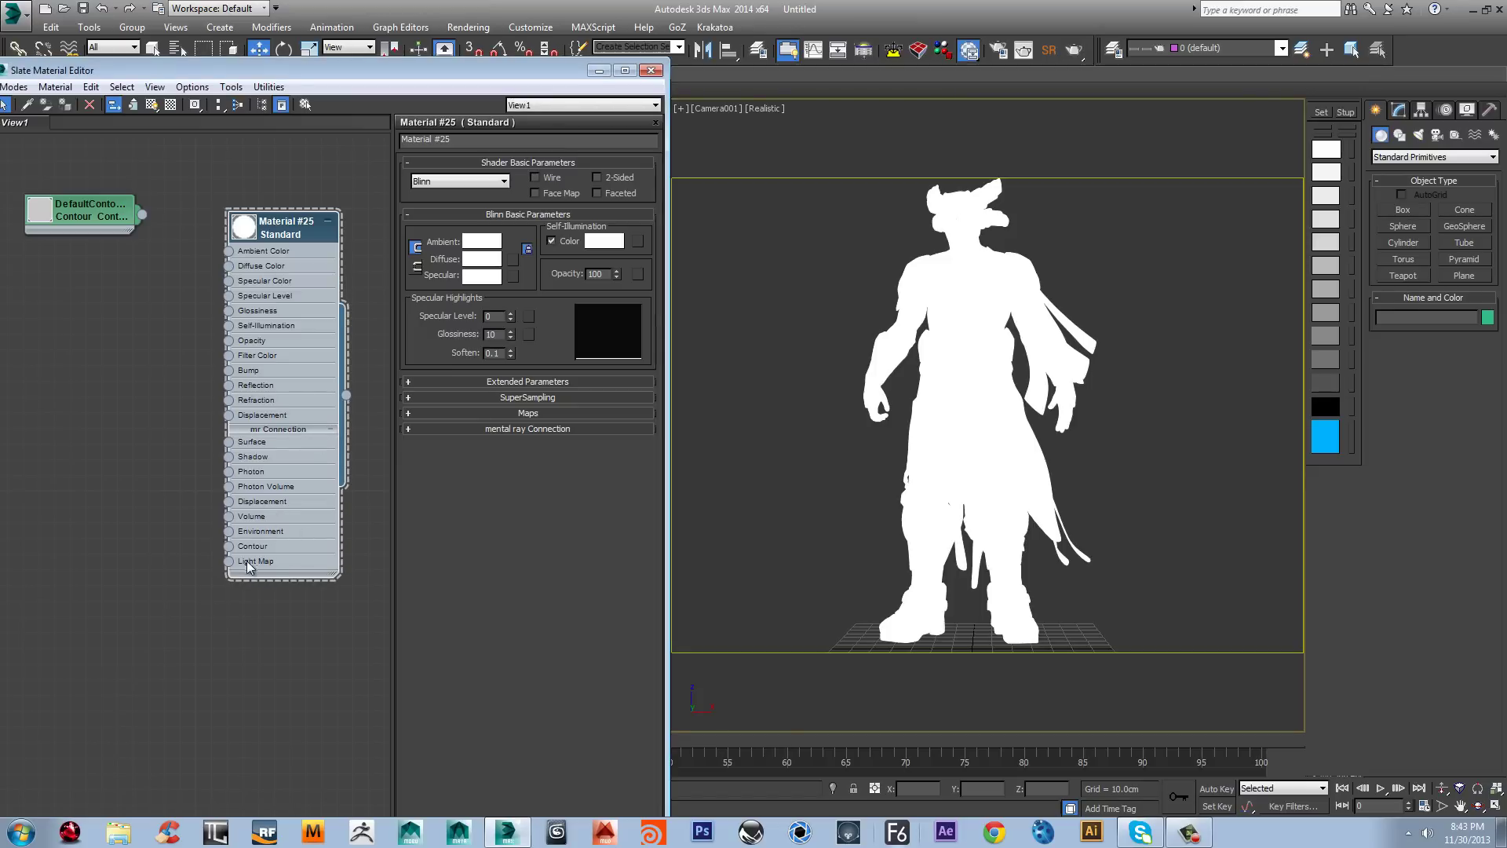
pyautogui.moveTo(229, 547); pyautogui.dragTo(144, 424)
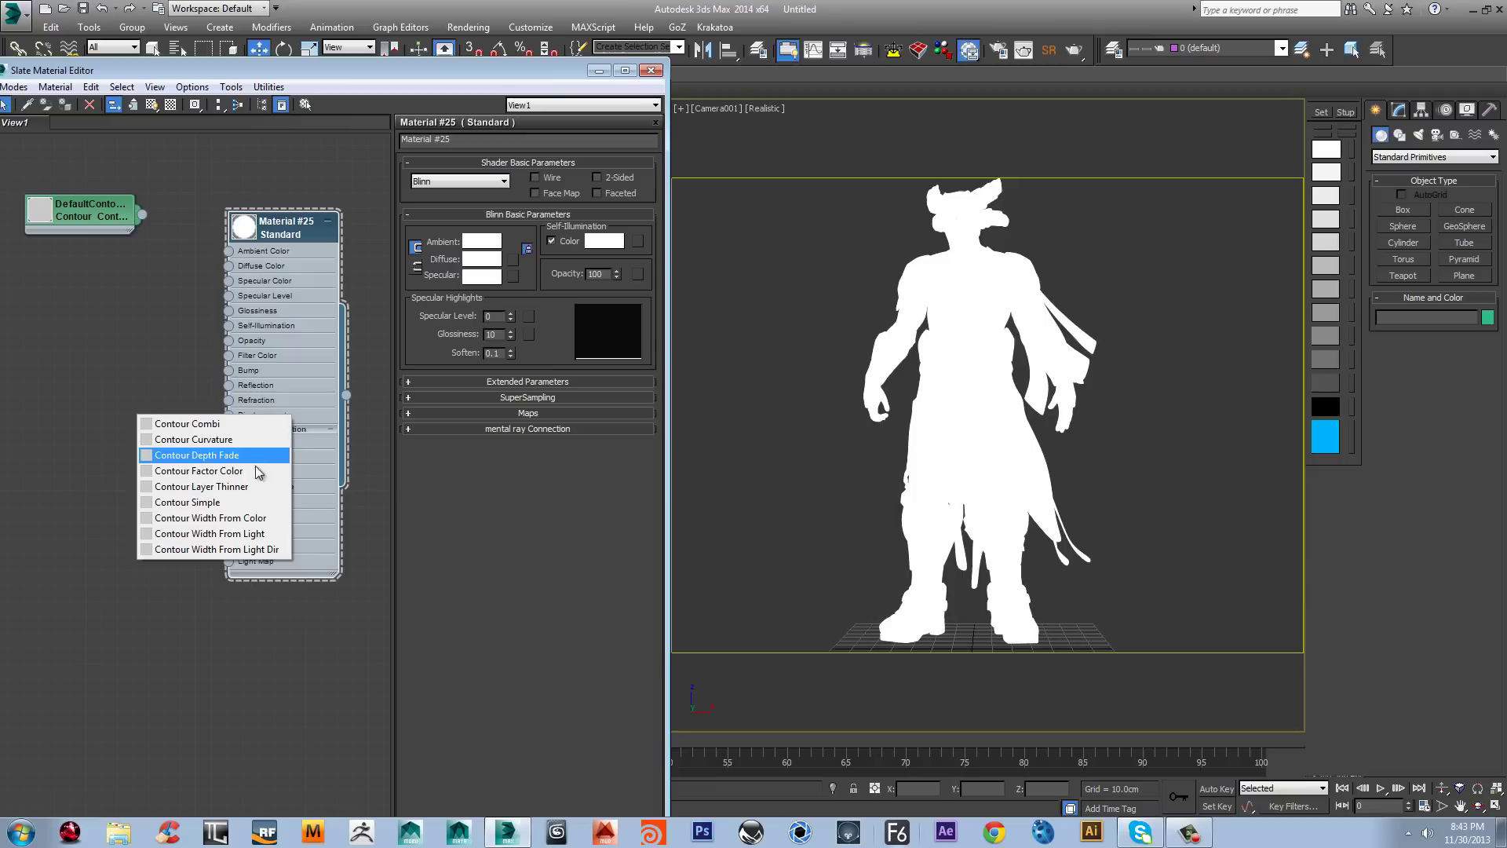
pyautogui.click(217, 505)
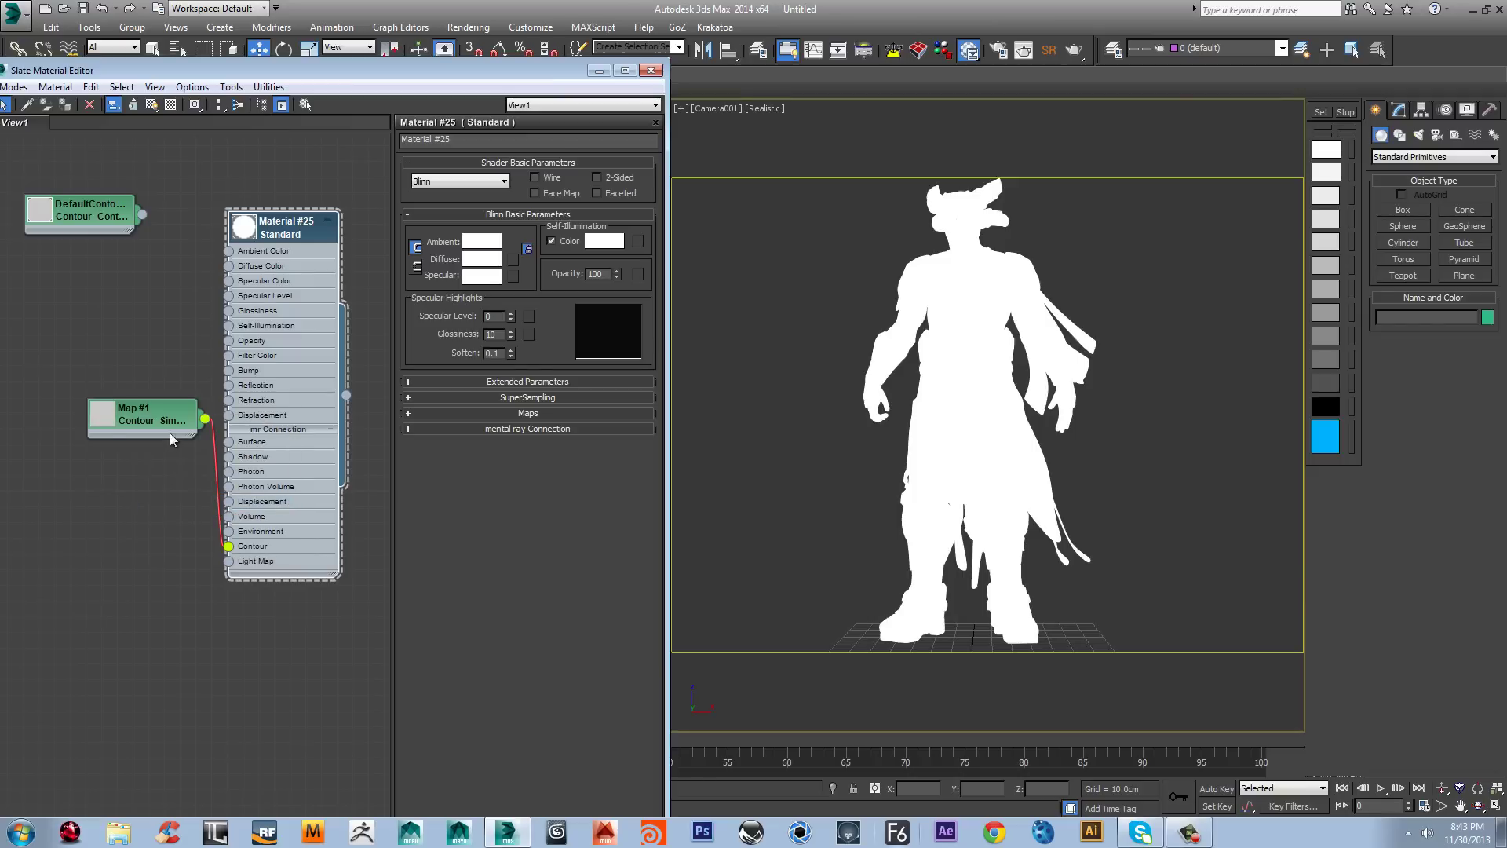
pyautogui.click(1075, 51)
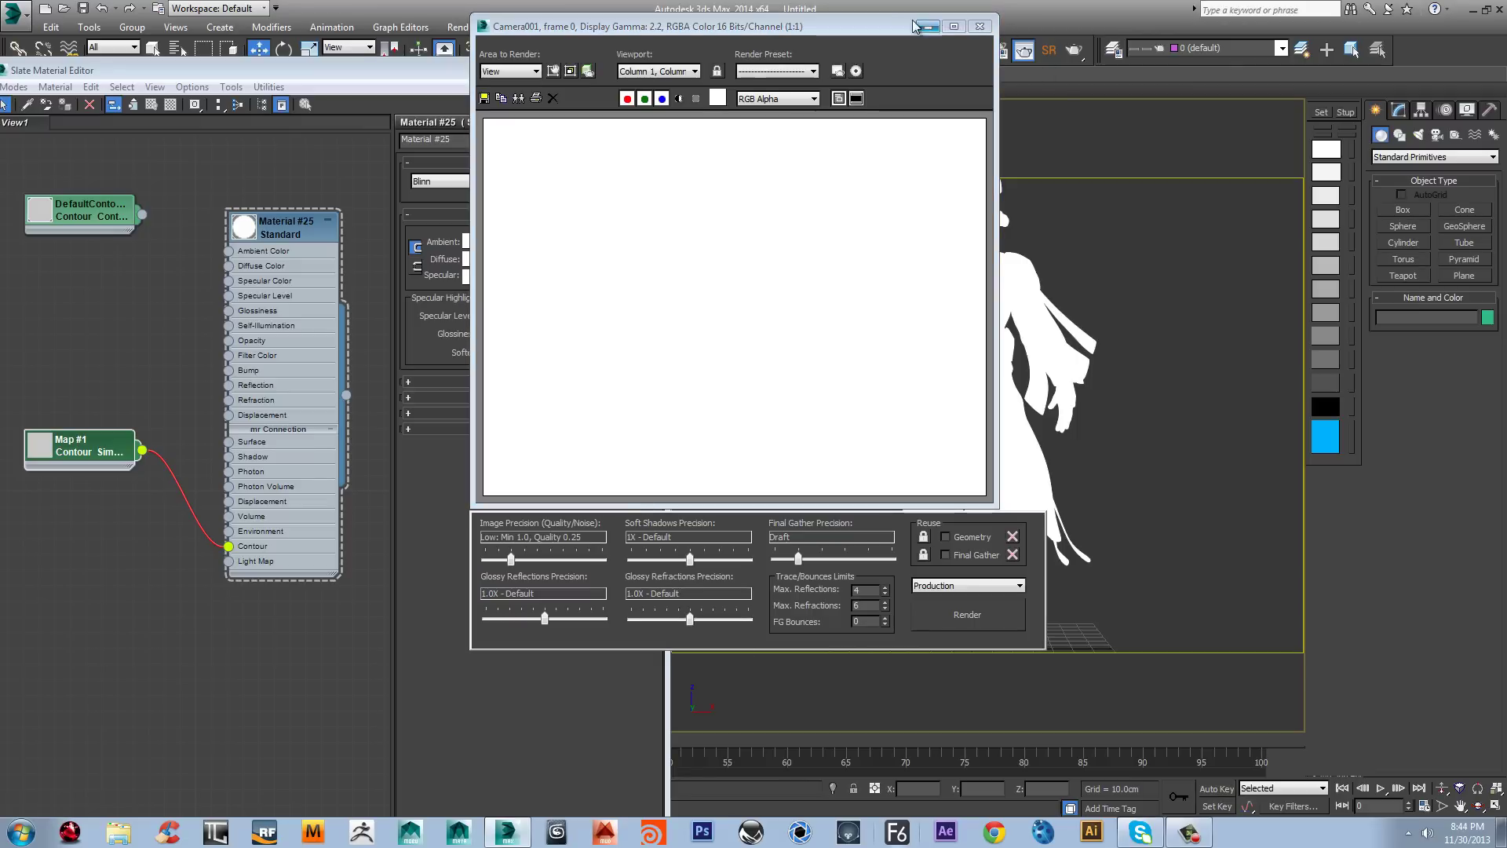
pyautogui.moveTo(882, 20); pyautogui.dragTo(930, 121)
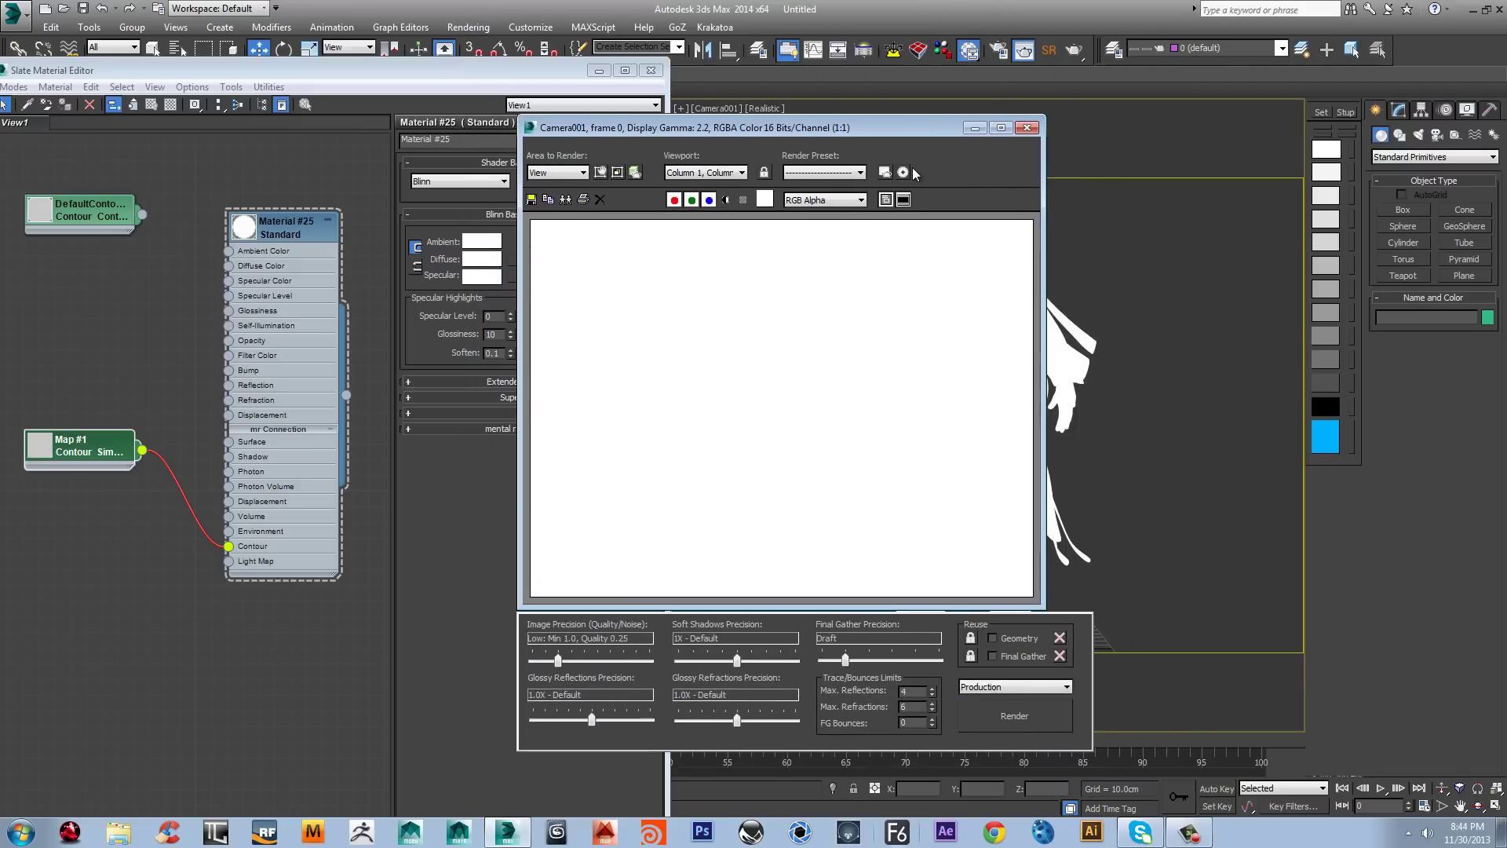
# Step: Set the mental ray renderer's sampling mode to Classic / Raytraced and render the camera view to check the contour lines
pyautogui.click(1024, 126)
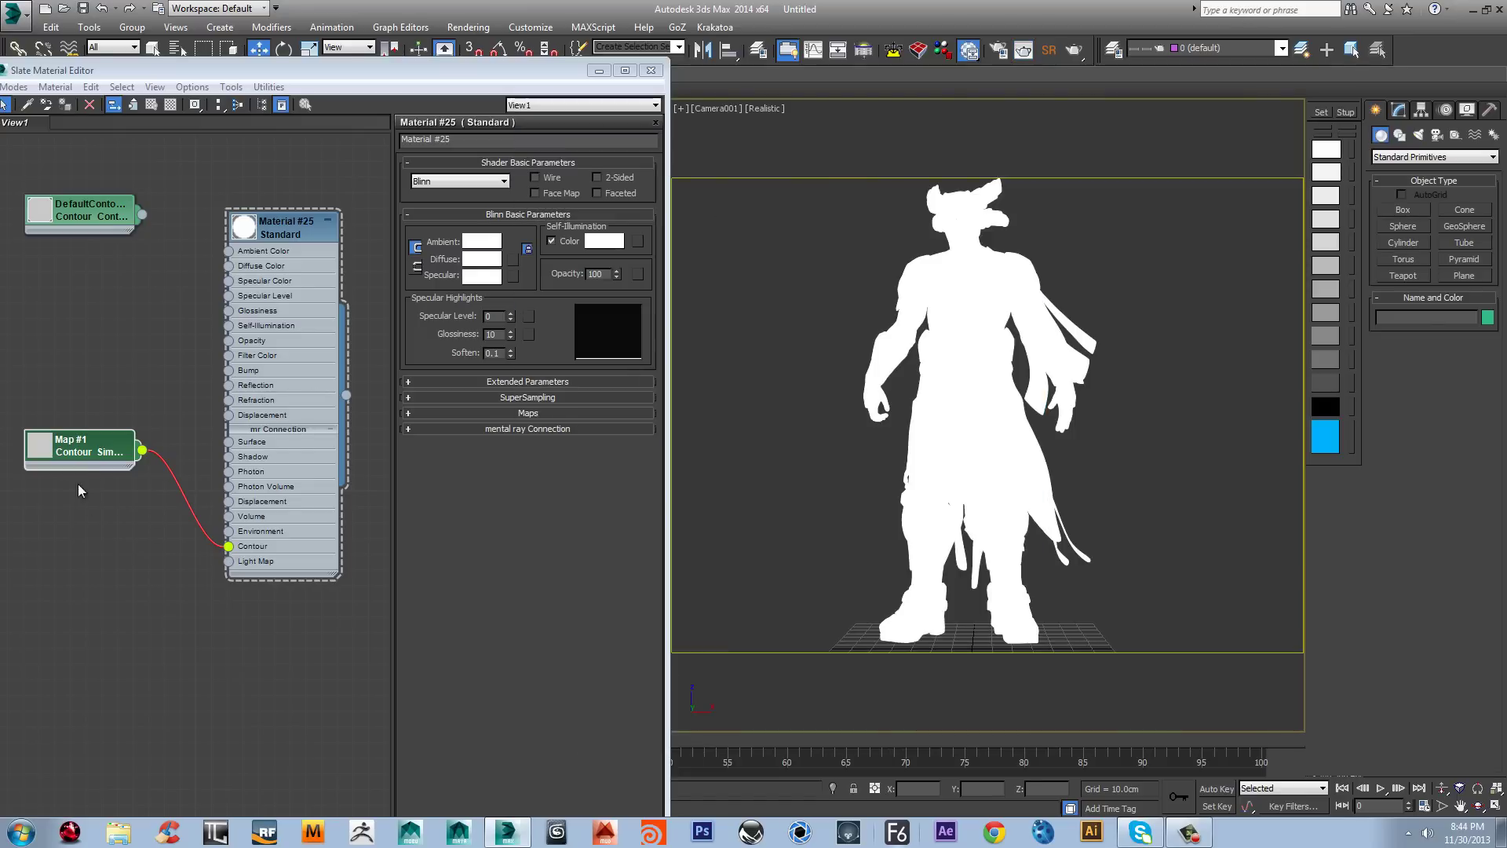
pyautogui.doubleClick(89, 451)
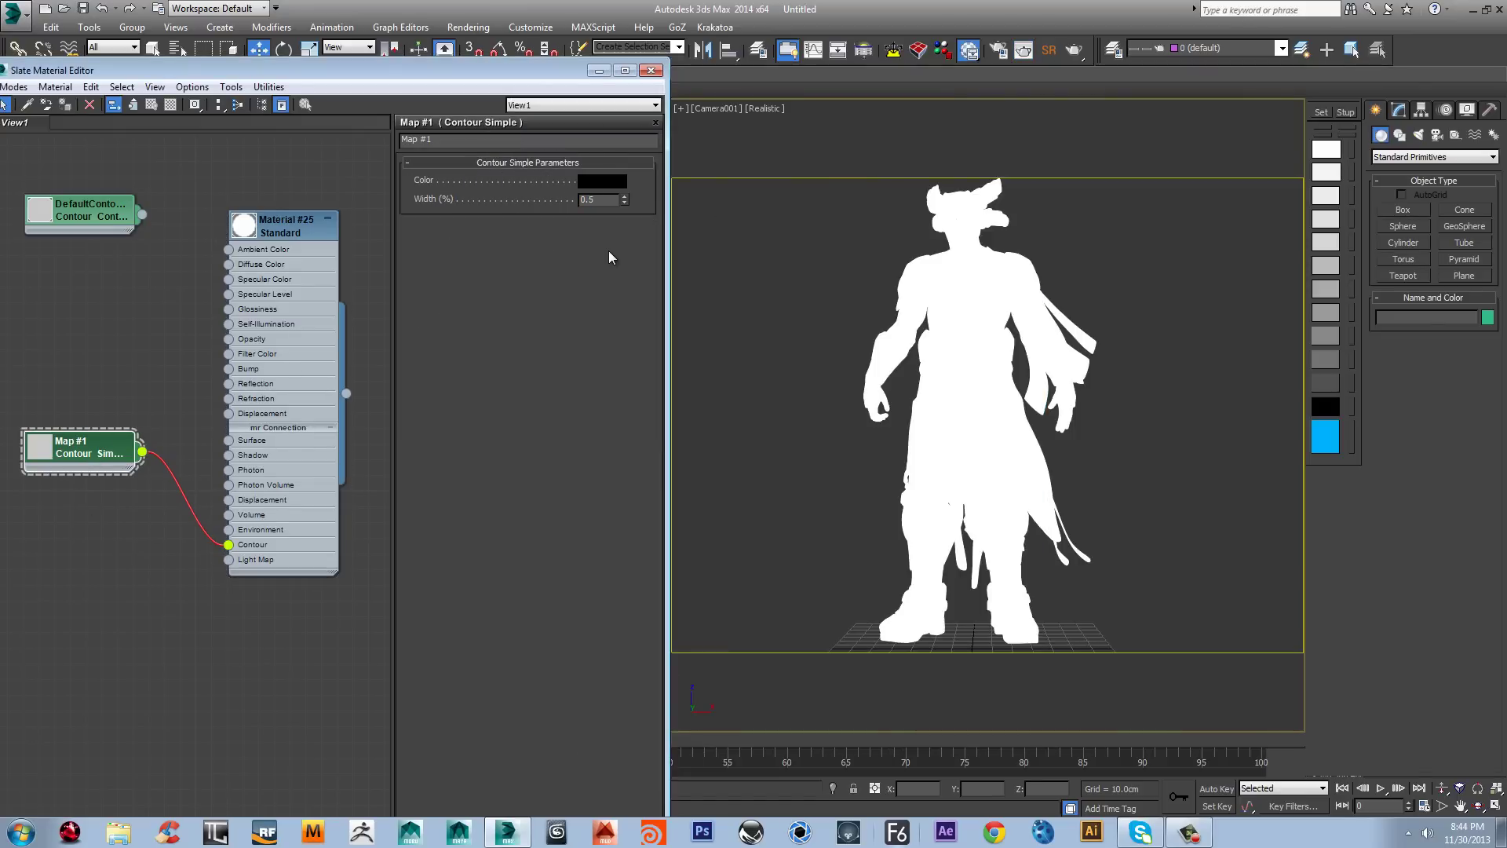
pyautogui.click(774, 318)
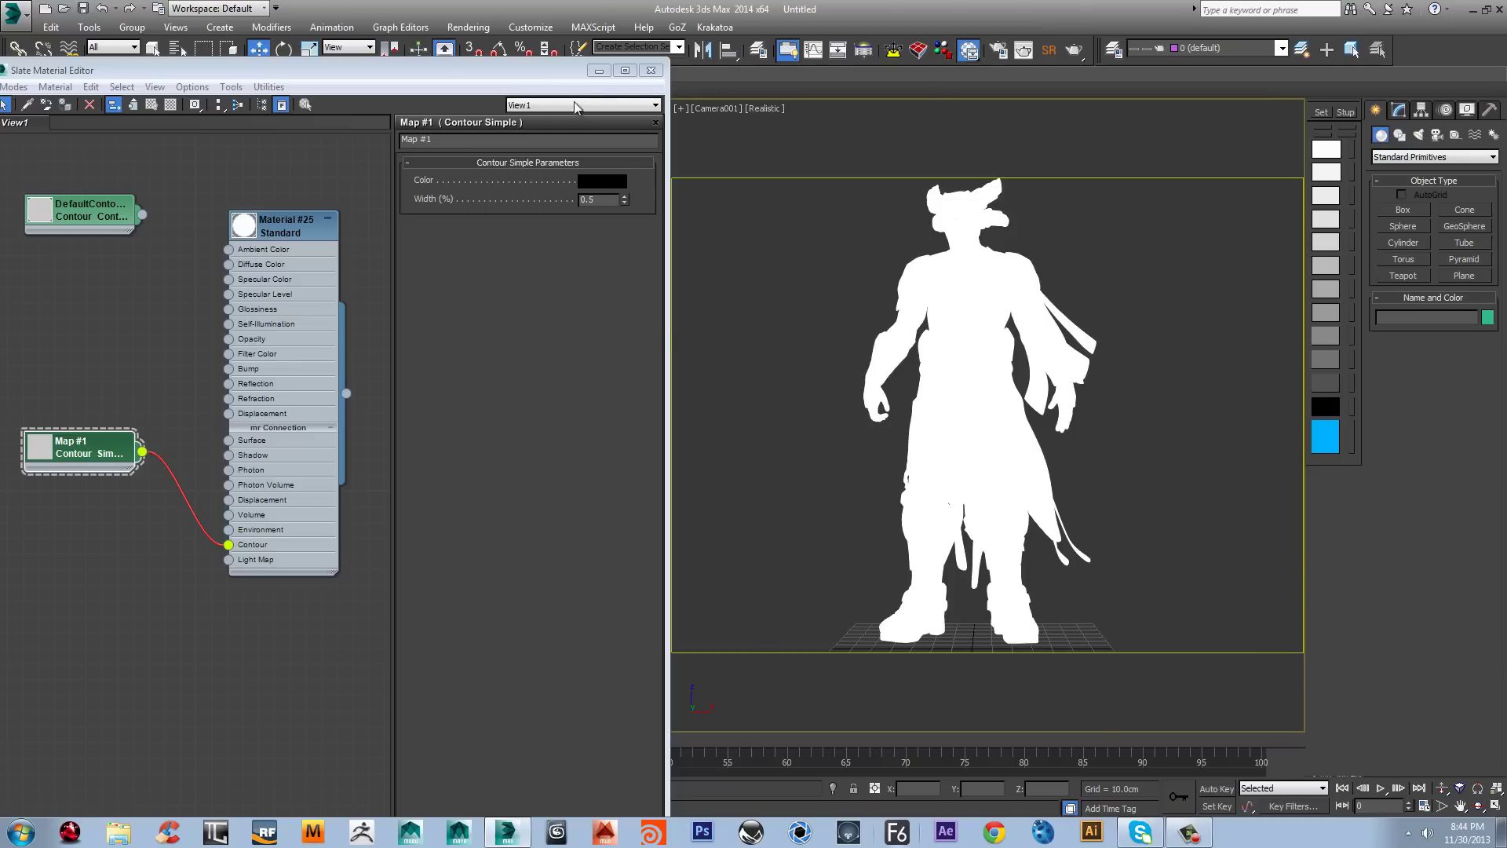
pyautogui.click(468, 27)
pyautogui.click(502, 63)
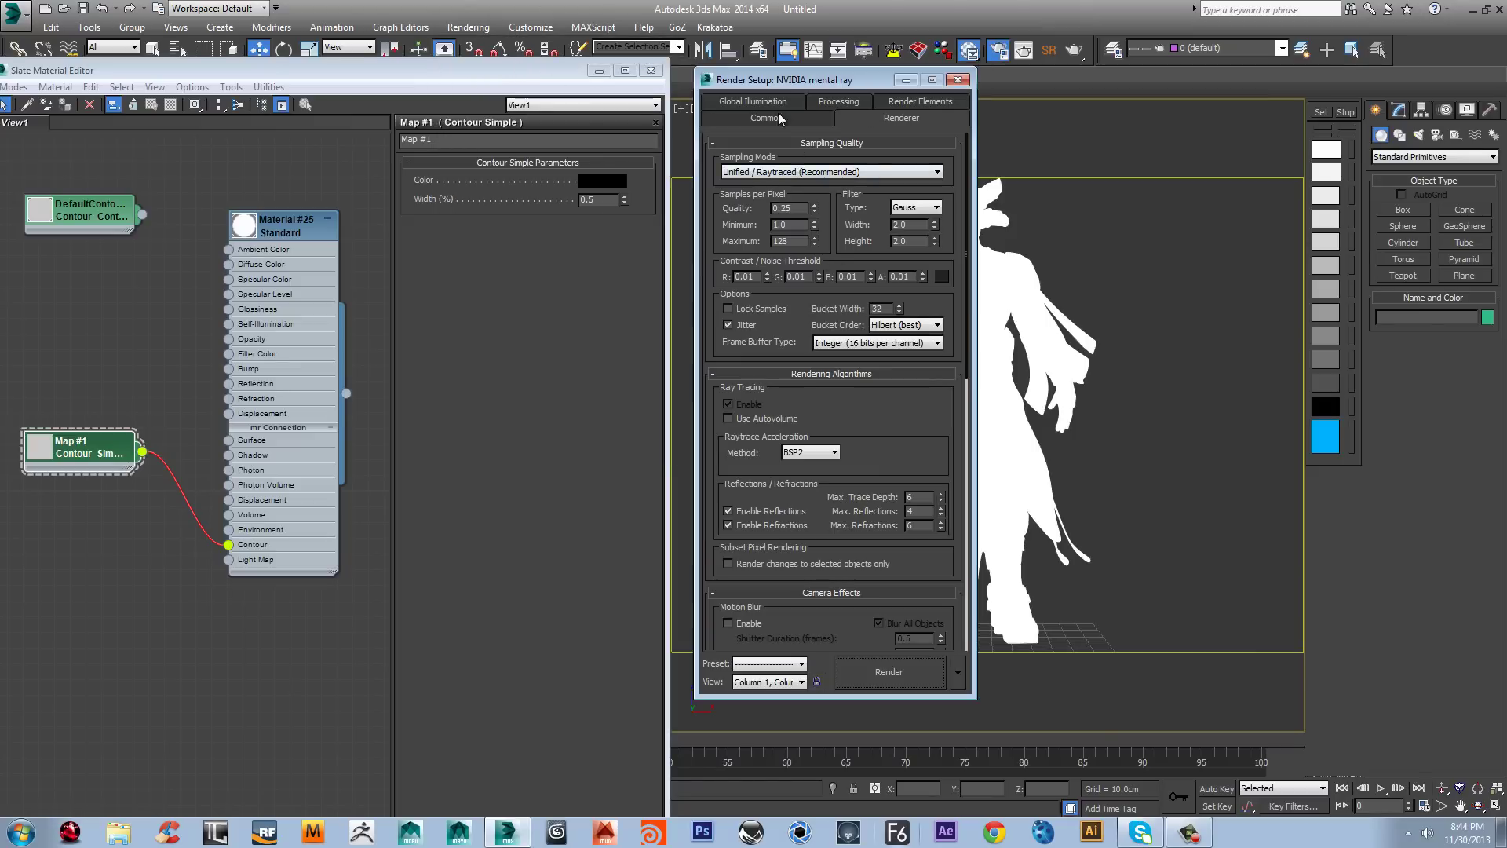
pyautogui.click(744, 174)
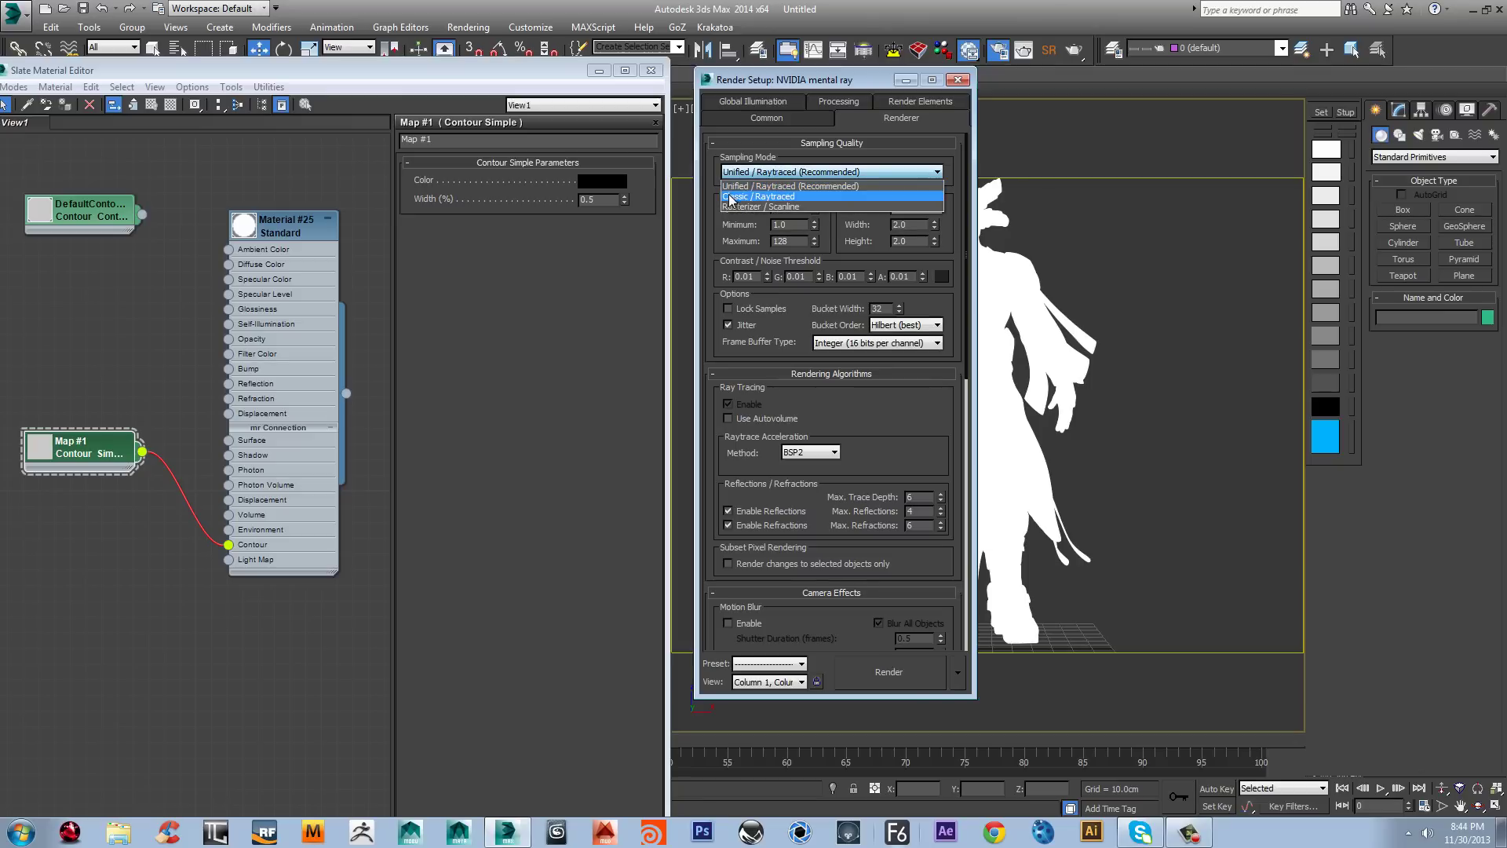
pyautogui.click(738, 196)
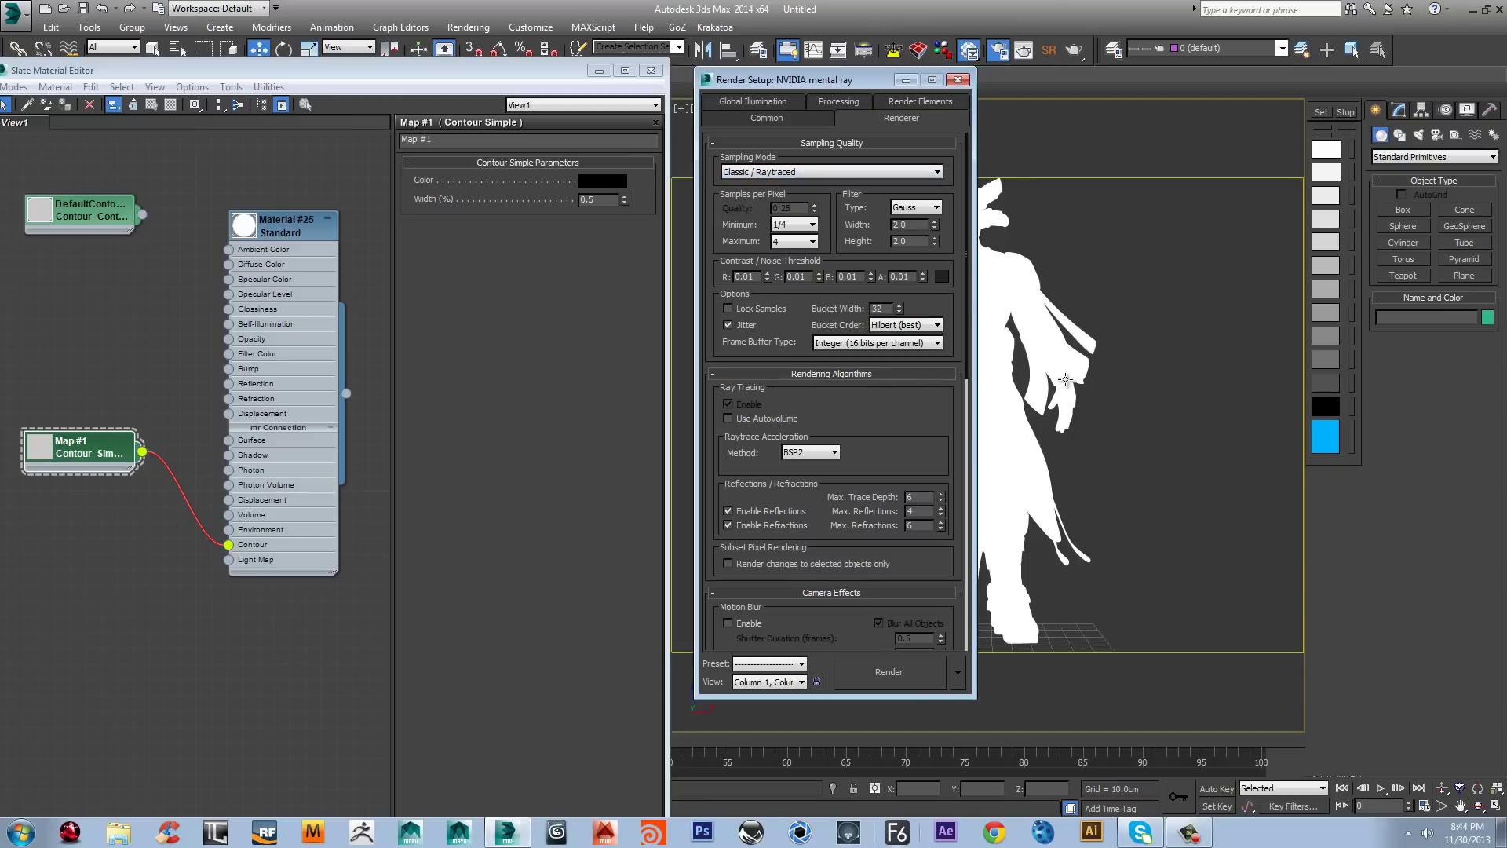
pyautogui.click(911, 672)
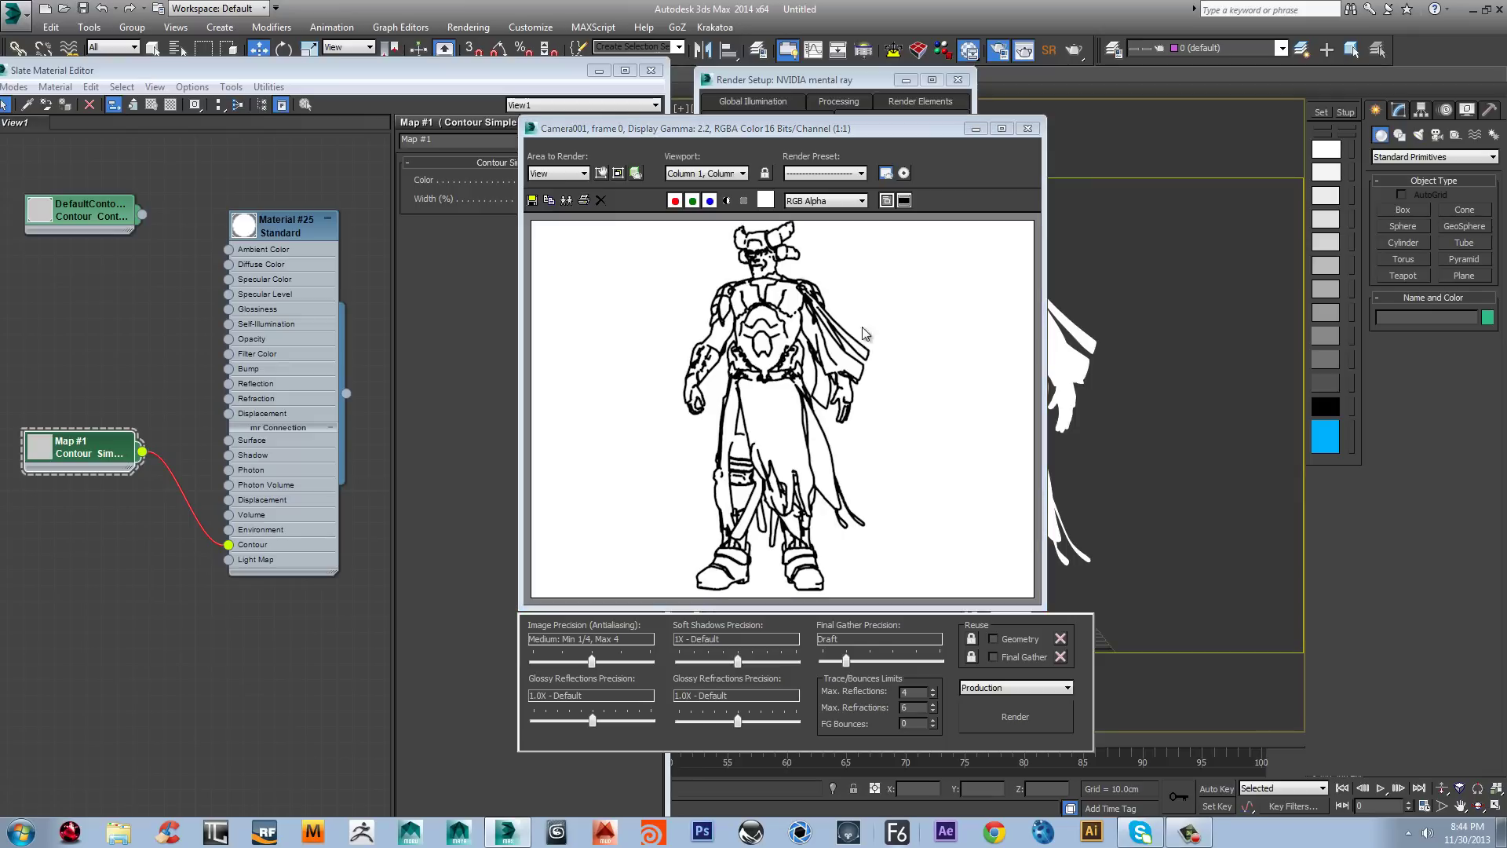
pyautogui.scroll(1, 767, 331)
pyautogui.moveTo(934, 310); pyautogui.dragTo(711, 231, button='middle')
pyautogui.scroll(-1, 785, 295)
pyautogui.scroll(2, 851, 455)
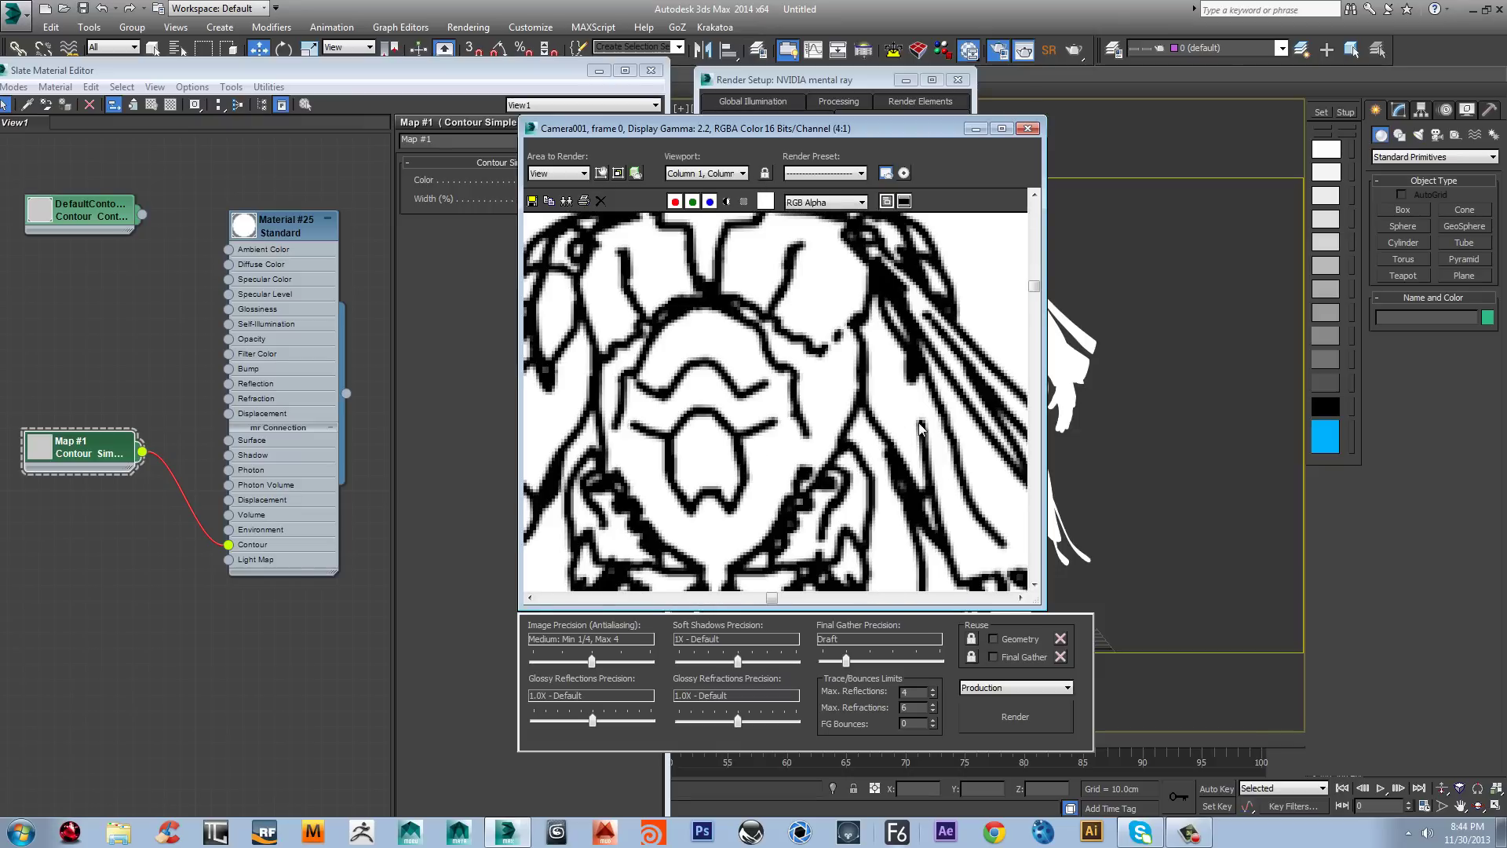
pyautogui.press('F9')
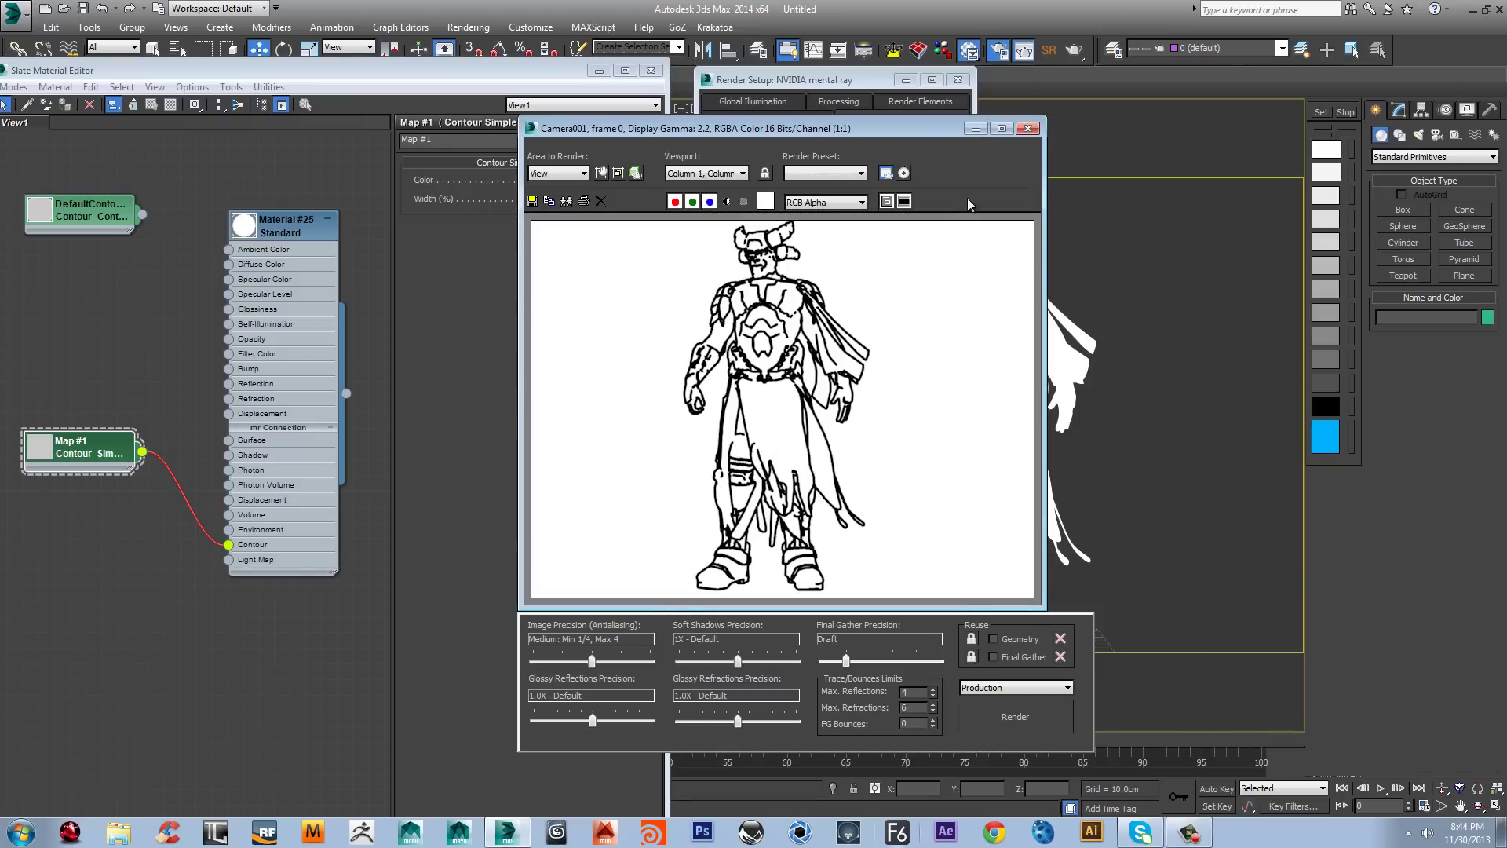
# Step: Set the Contour Simple map's width to 0.1% and render the camera view to check the line thickness
pyautogui.click(1027, 128)
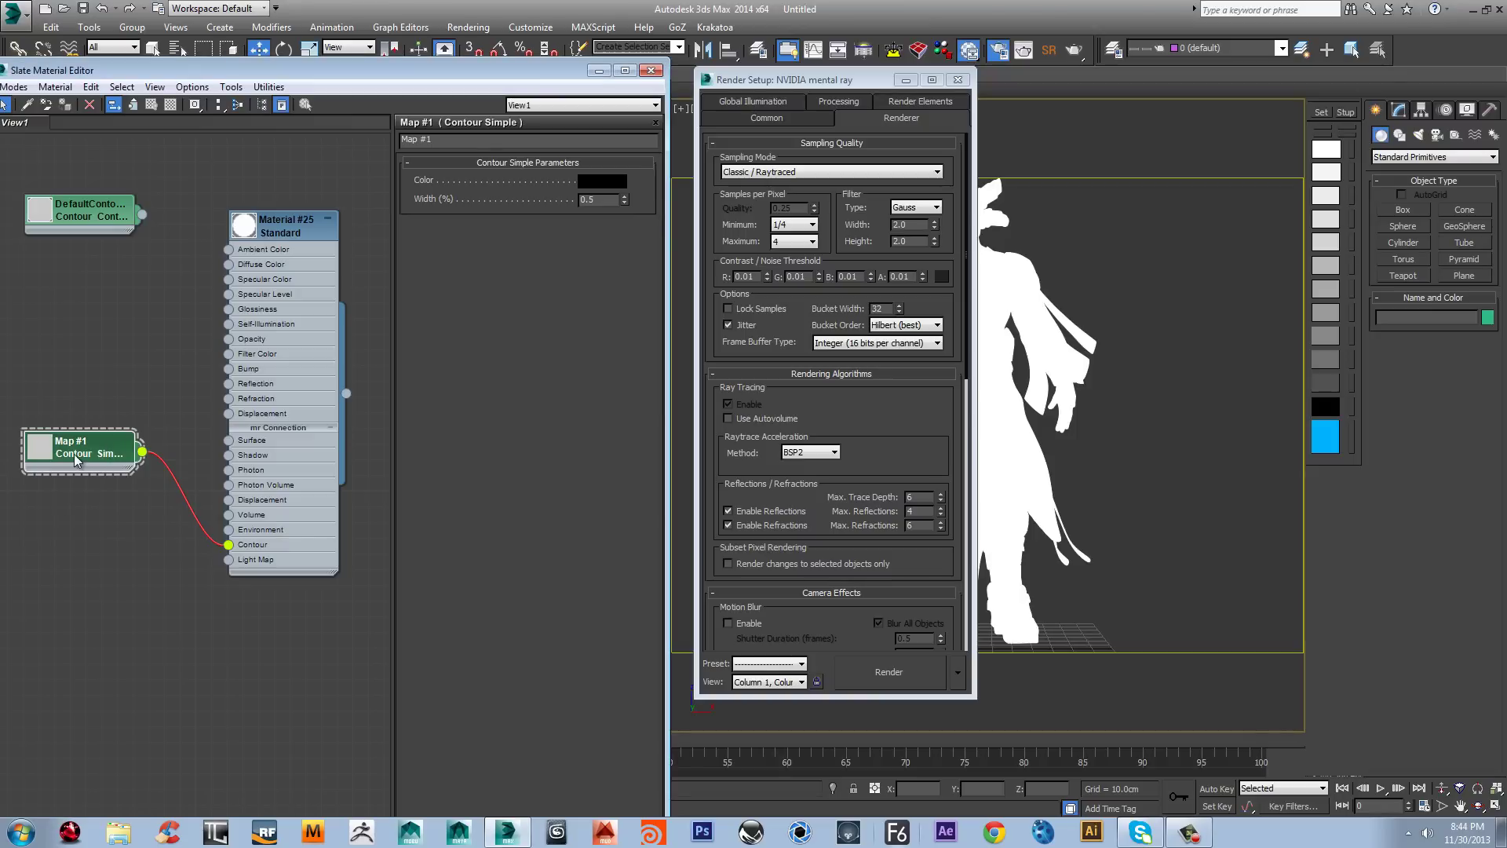
pyautogui.moveTo(107, 444); pyautogui.dragTo(107, 460)
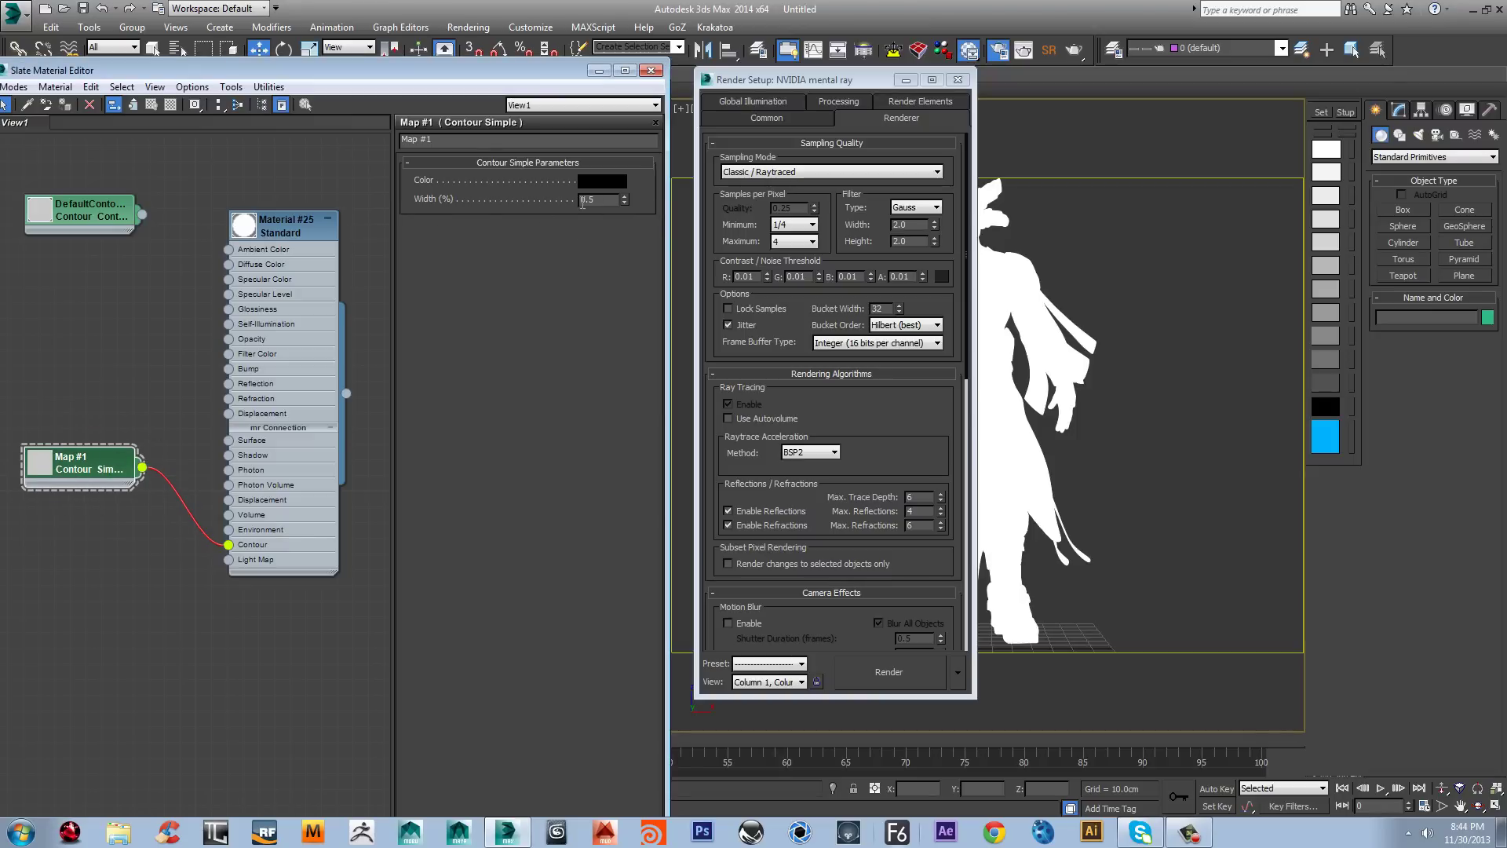
pyautogui.doubleClick(582, 200)
pyautogui.click(892, 675)
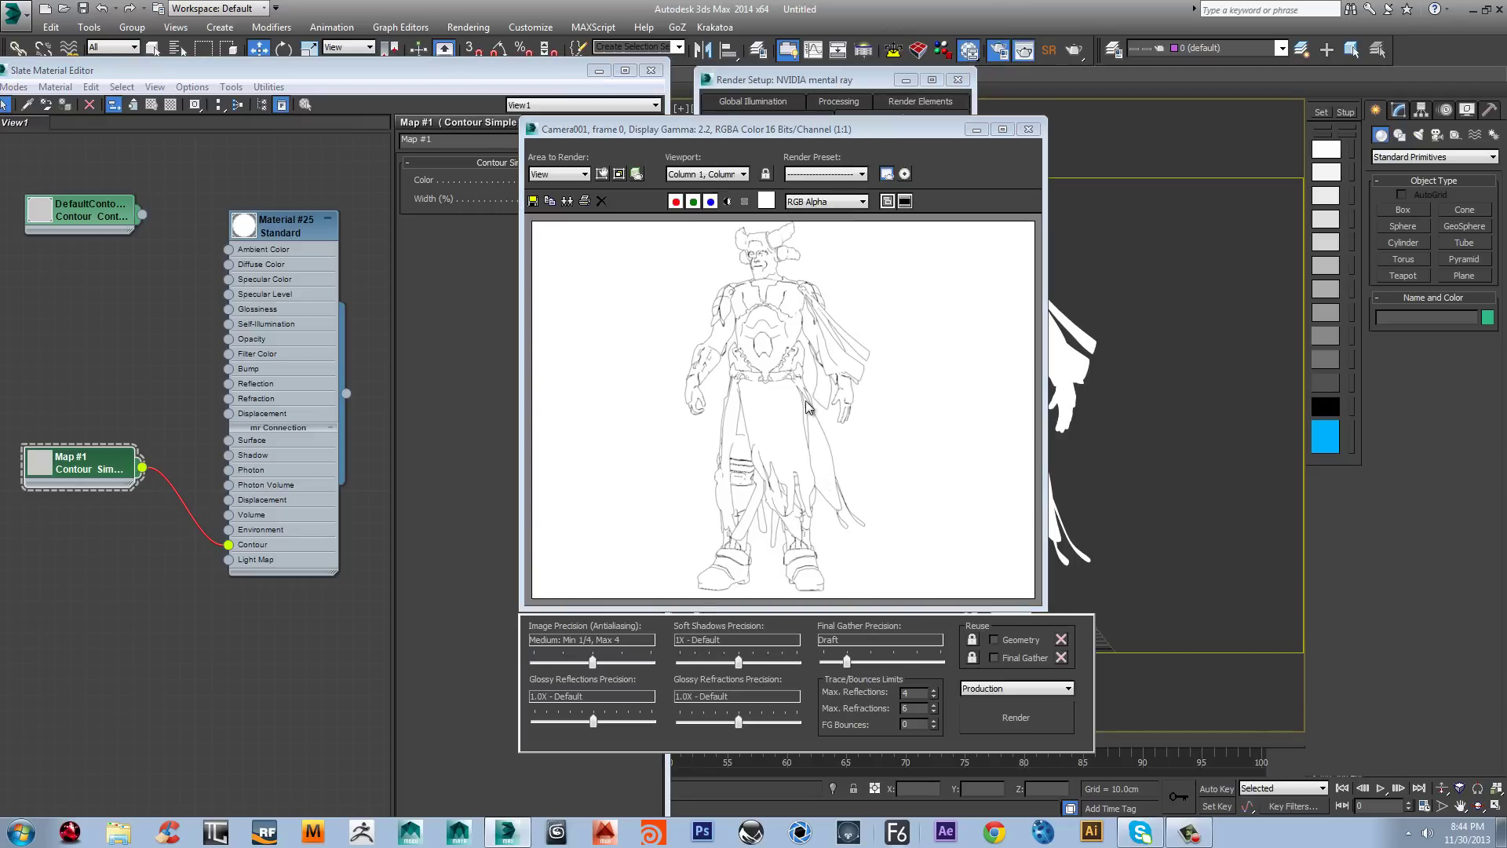
pyautogui.scroll(1, 798, 406)
pyautogui.scroll(1, 798, 402)
pyautogui.scroll(-1, 798, 402)
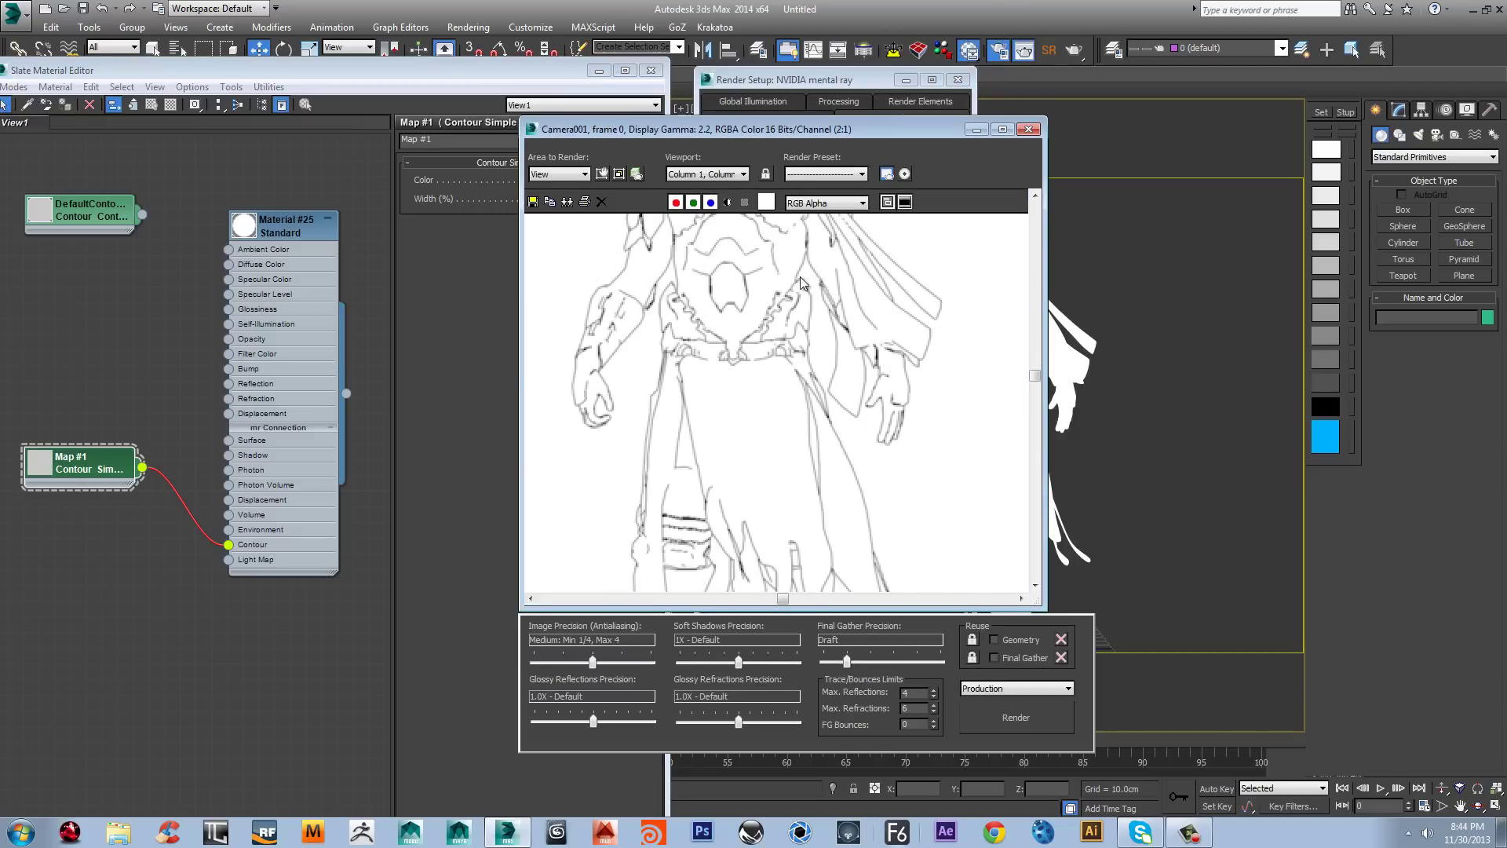
pyautogui.scroll(2, 836, 369)
pyautogui.scroll(-2, 837, 368)
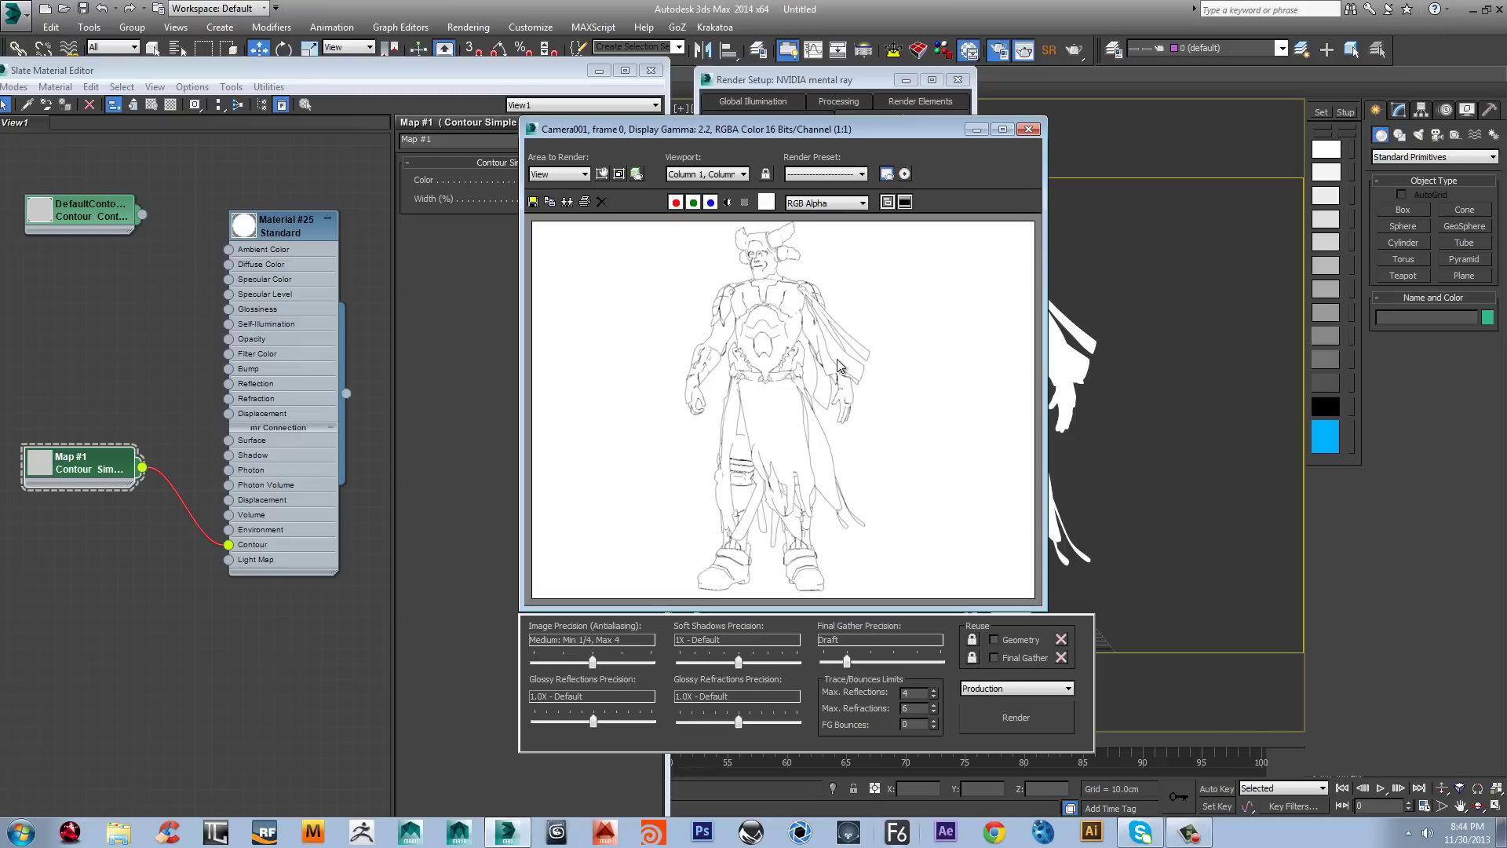
# Step: Set the render output size to 35mm 1.37:1 Academy (cine) at 1371x999 and render the camera view
pyautogui.click(1028, 130)
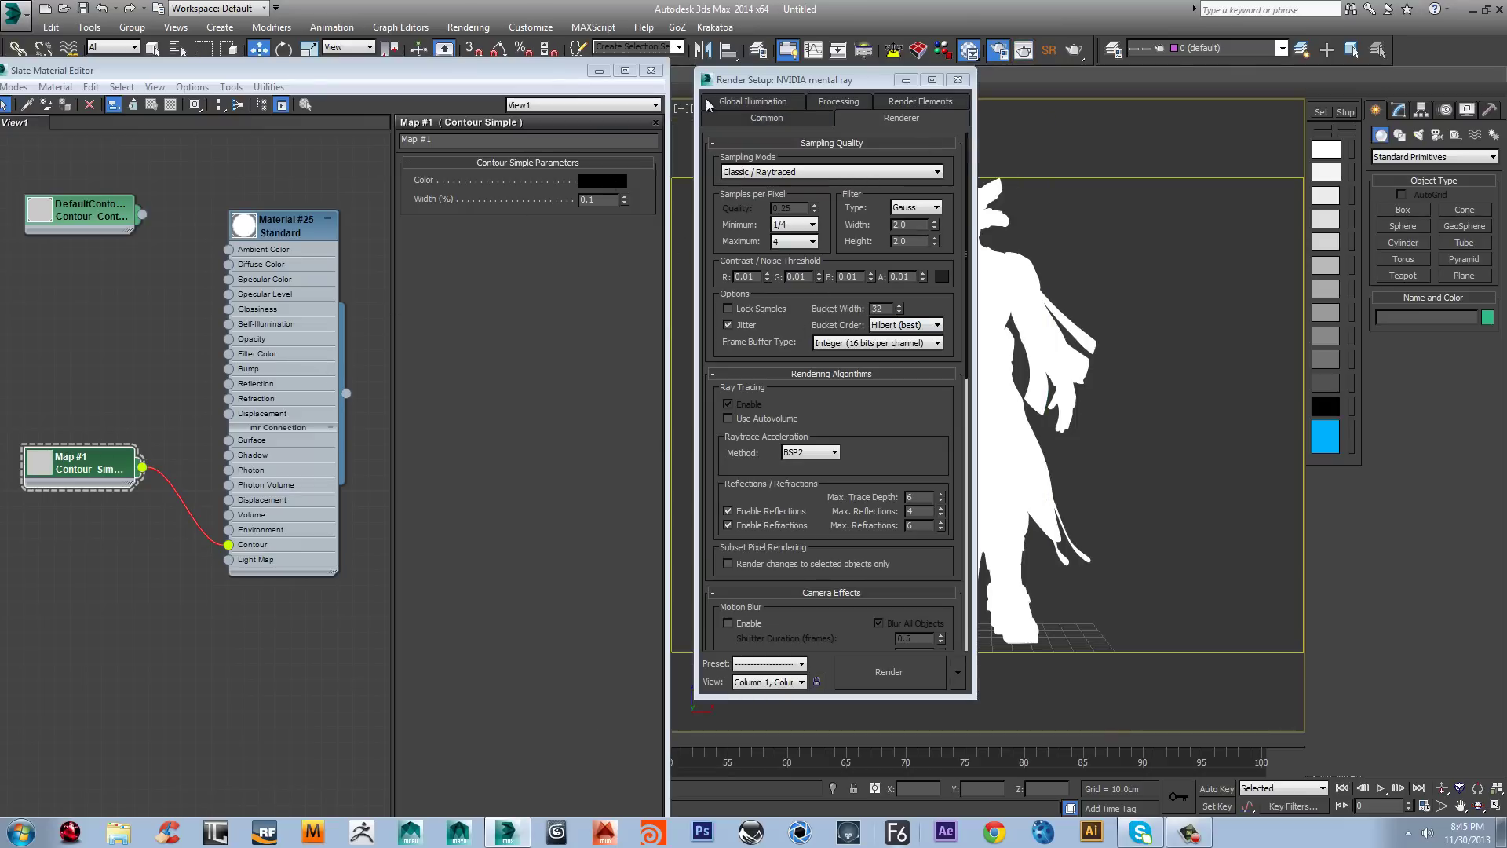
pyautogui.click(727, 119)
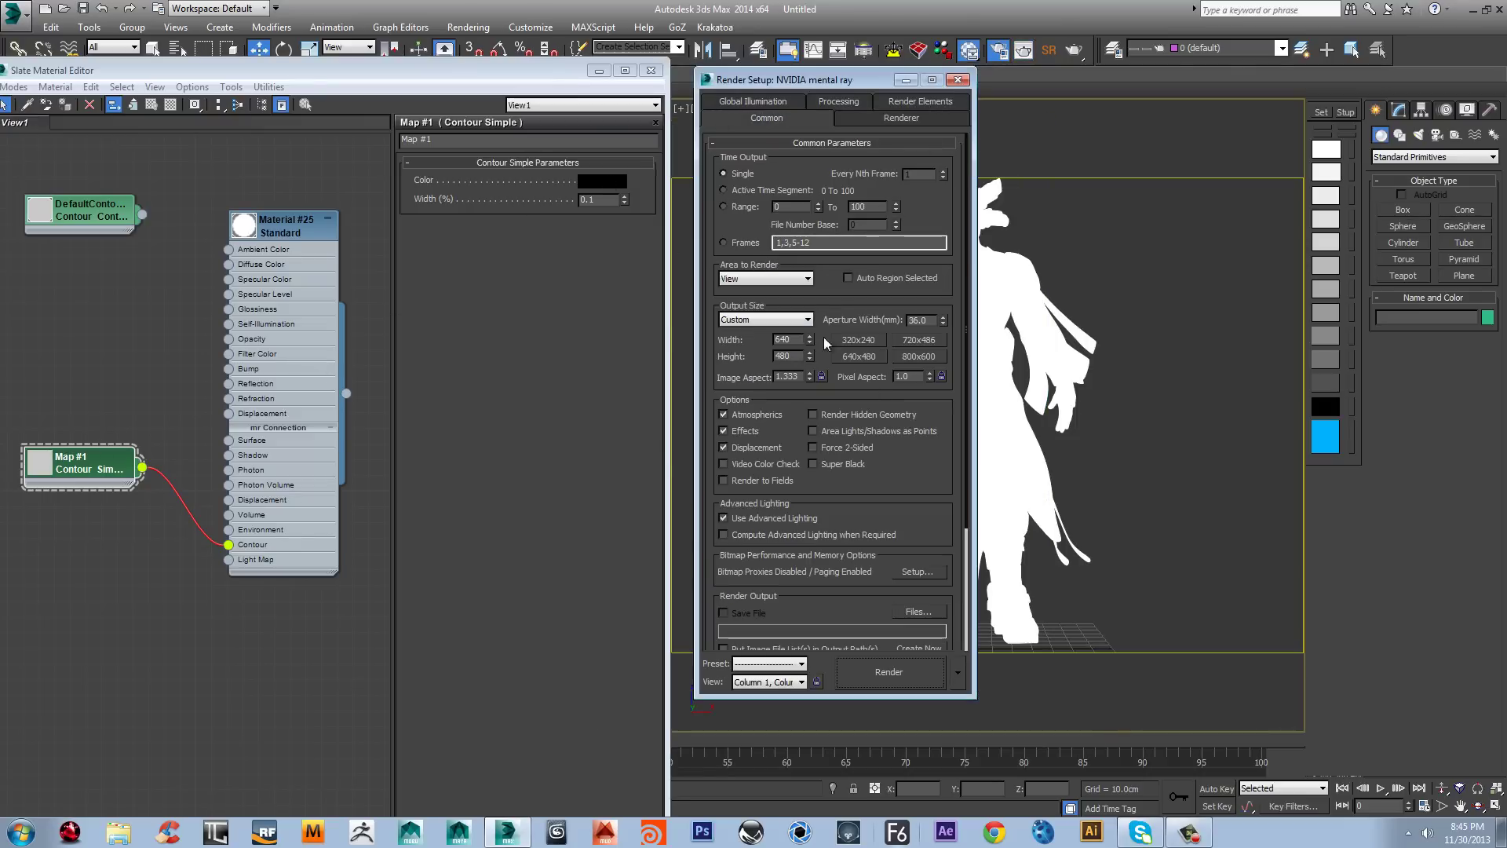
pyautogui.click(806, 320)
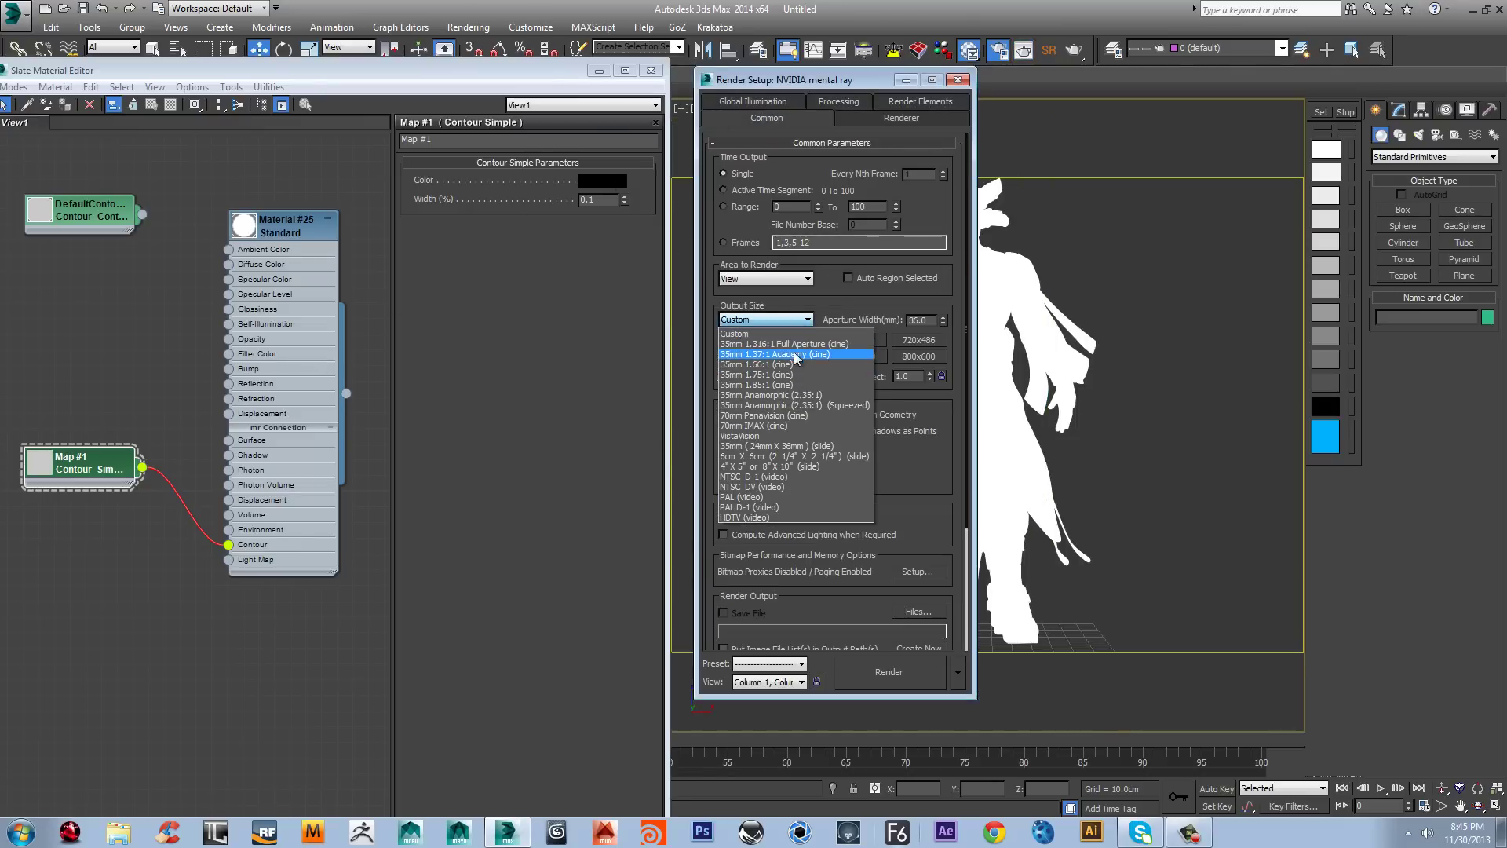
pyautogui.click(848, 363)
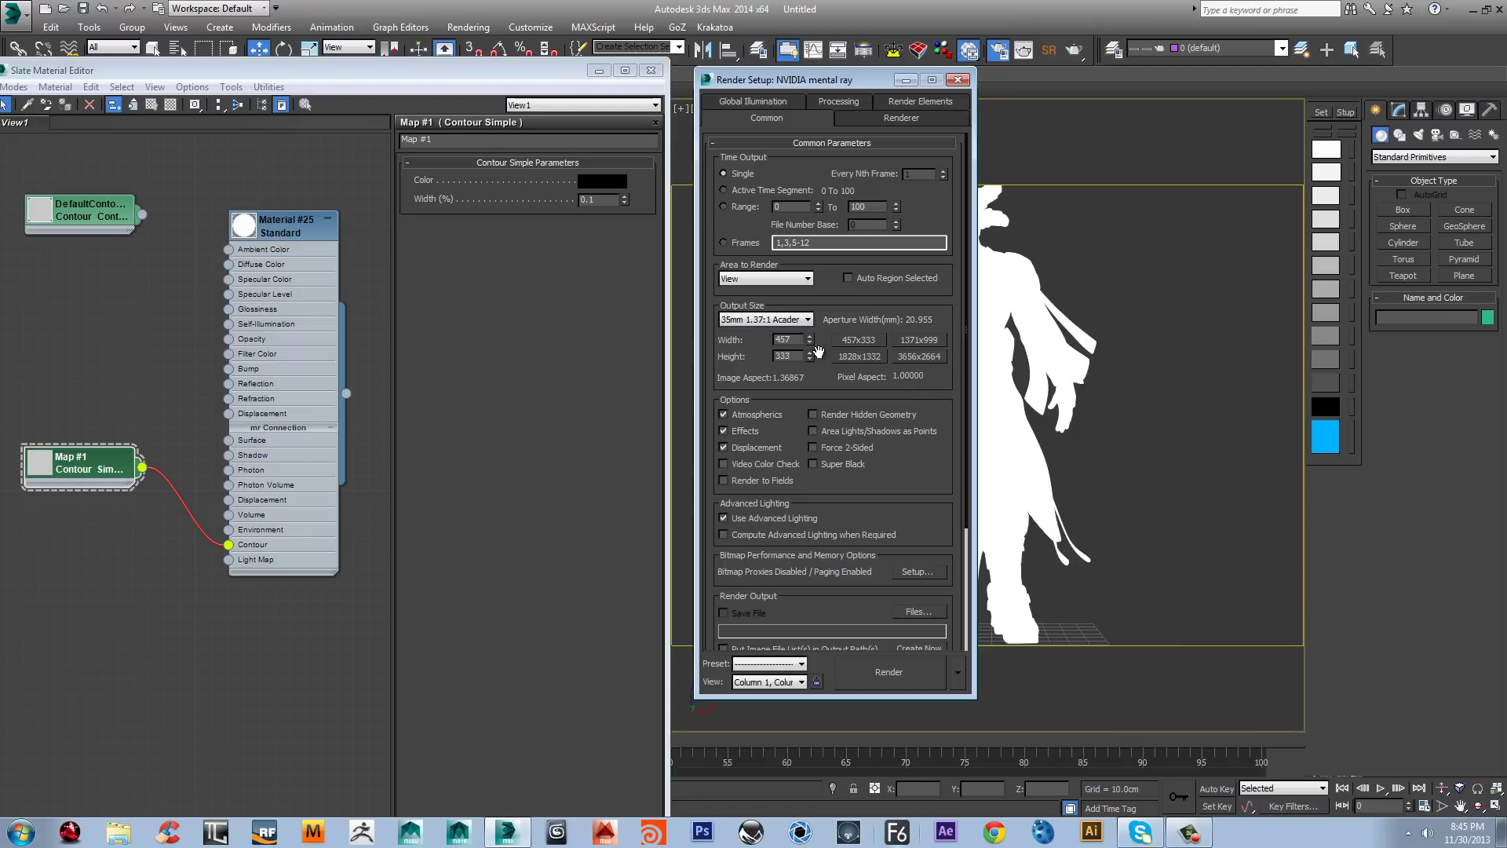
pyautogui.click(920, 342)
pyautogui.click(898, 676)
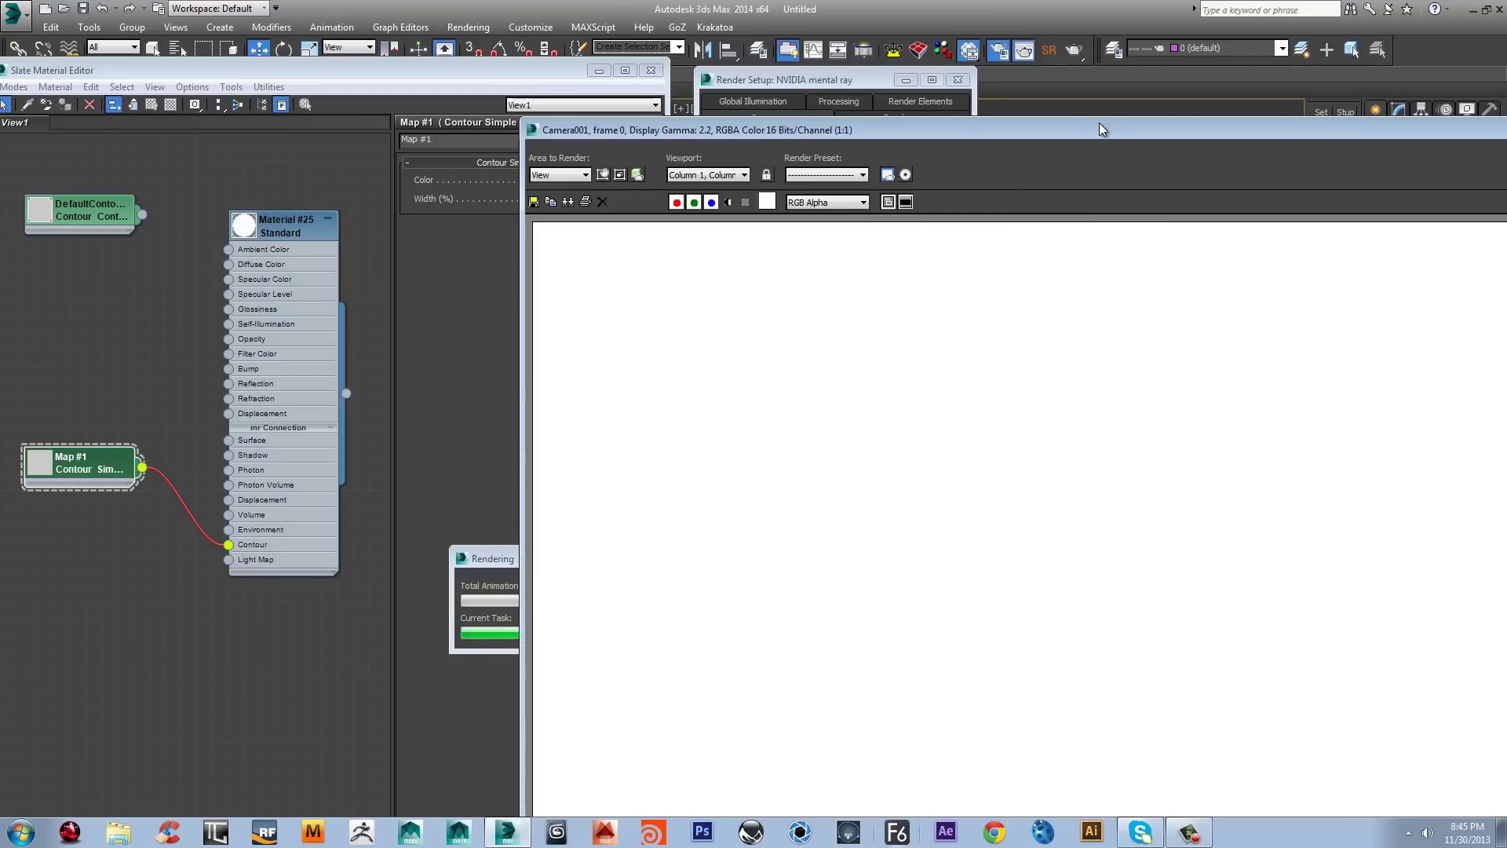
pyautogui.doubleClick(1099, 126)
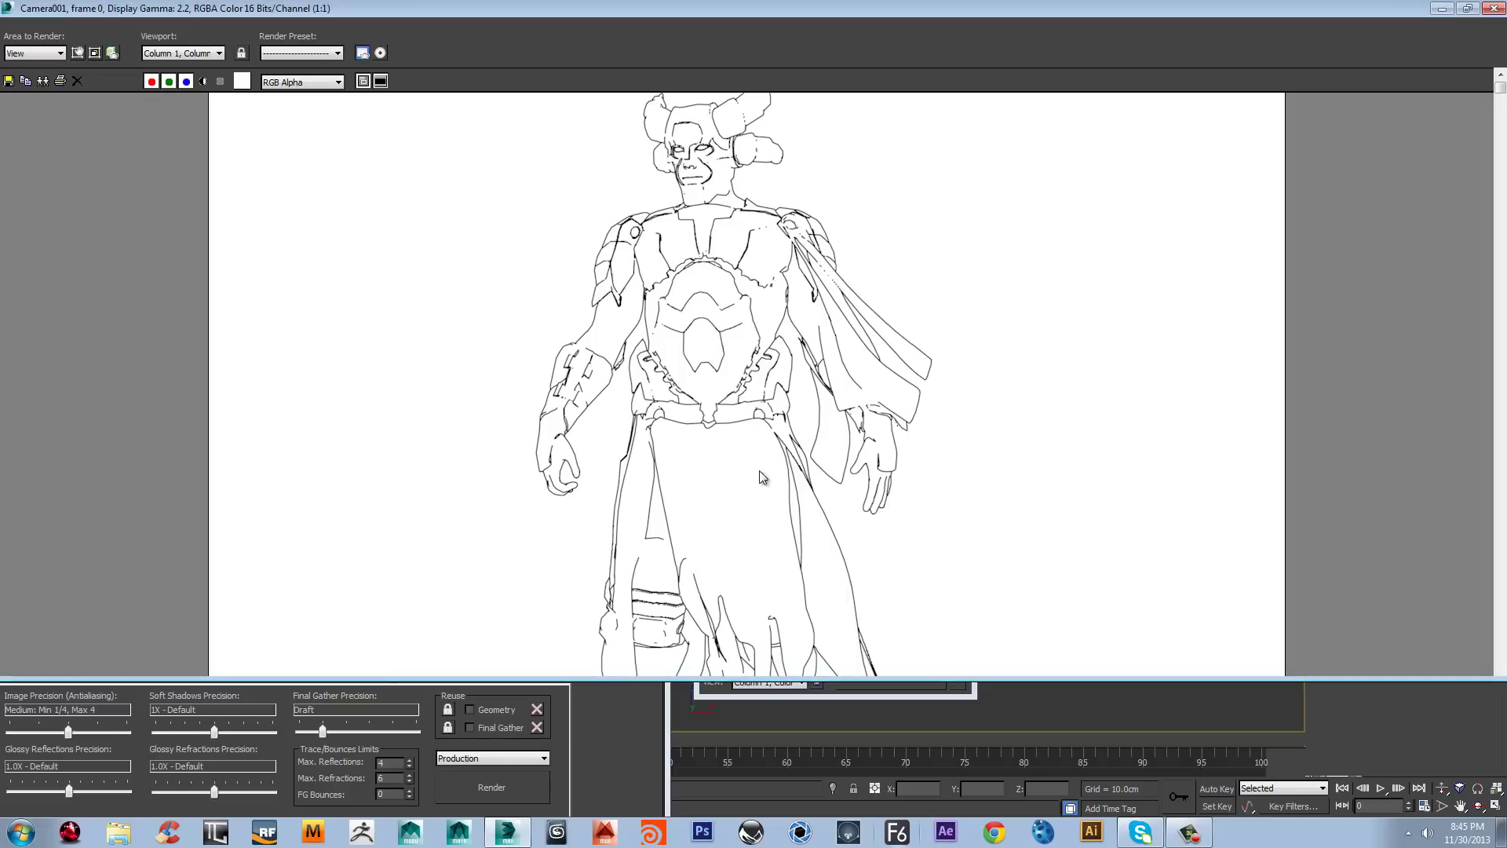
pyautogui.scroll(-3, 760, 449)
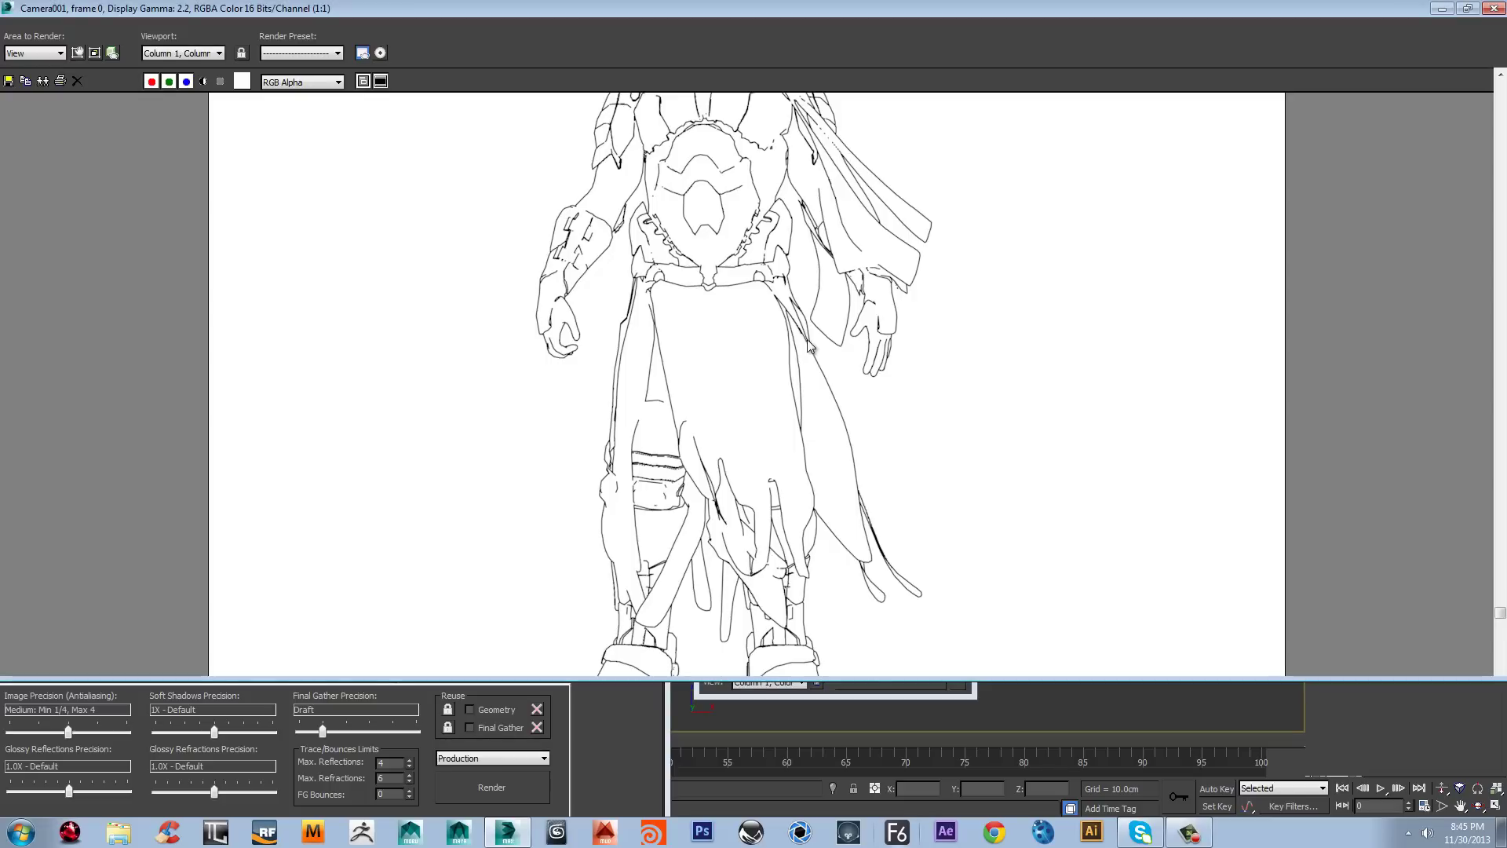
pyautogui.scroll(-1, 841, 436)
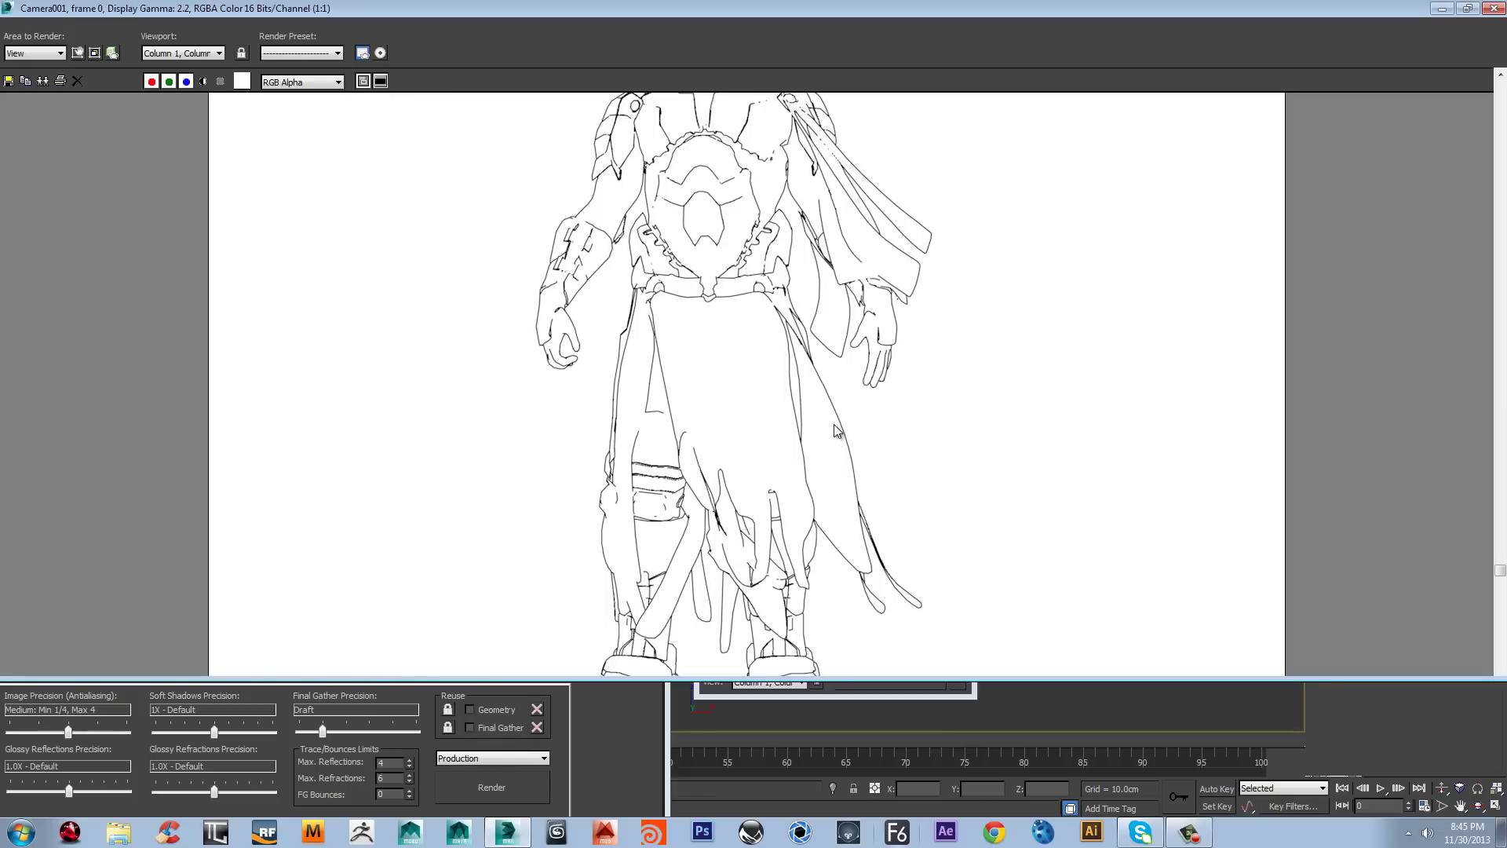
pyautogui.scroll(1, 808, 293)
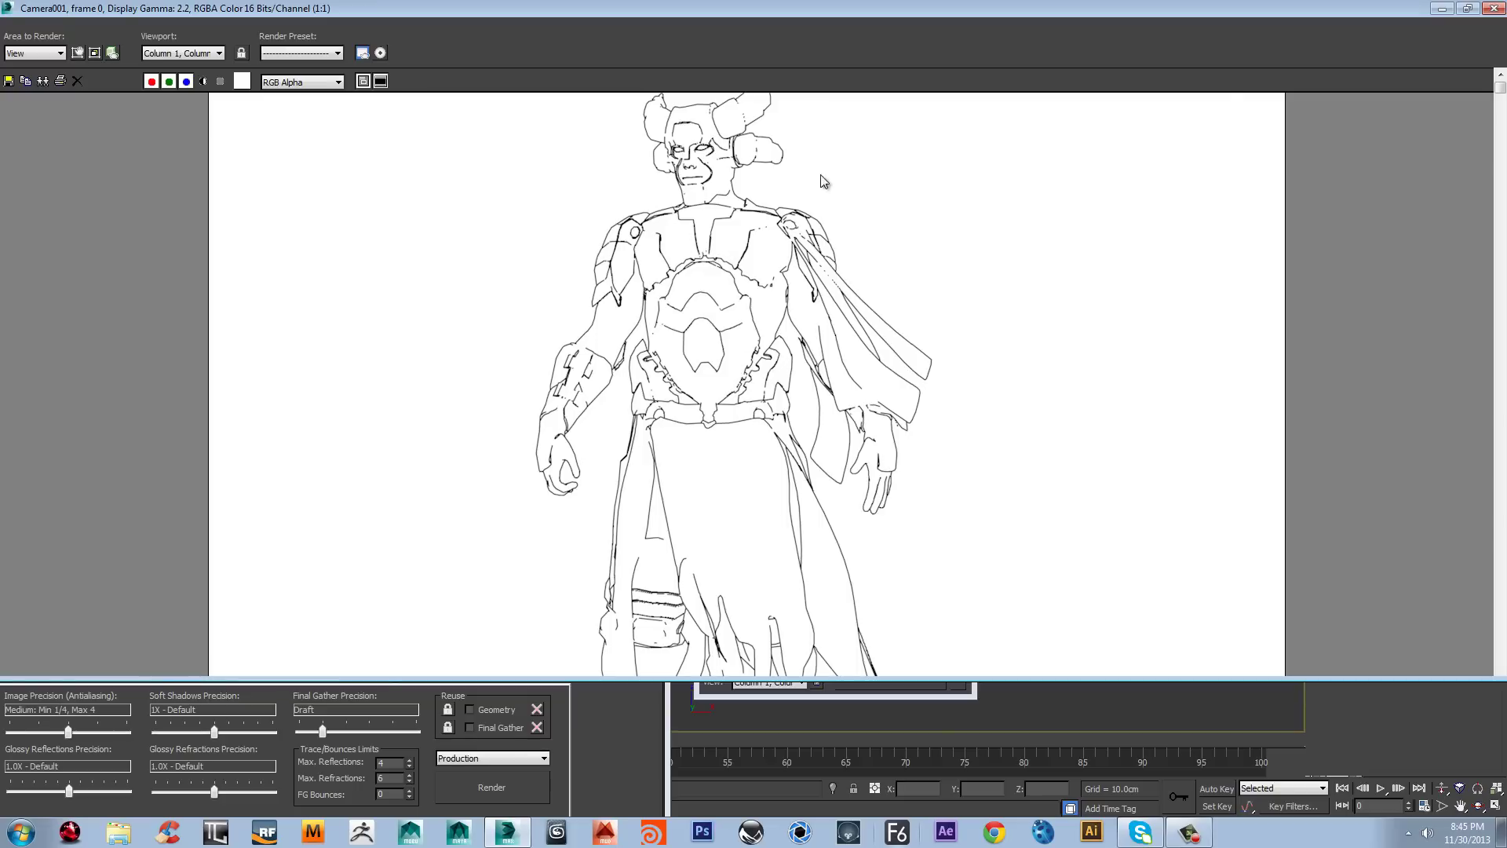
# Step: Set the default contour contrast shader's Angle Step Threshold to 10 and re-render the camera view
pyautogui.click(1441, 8)
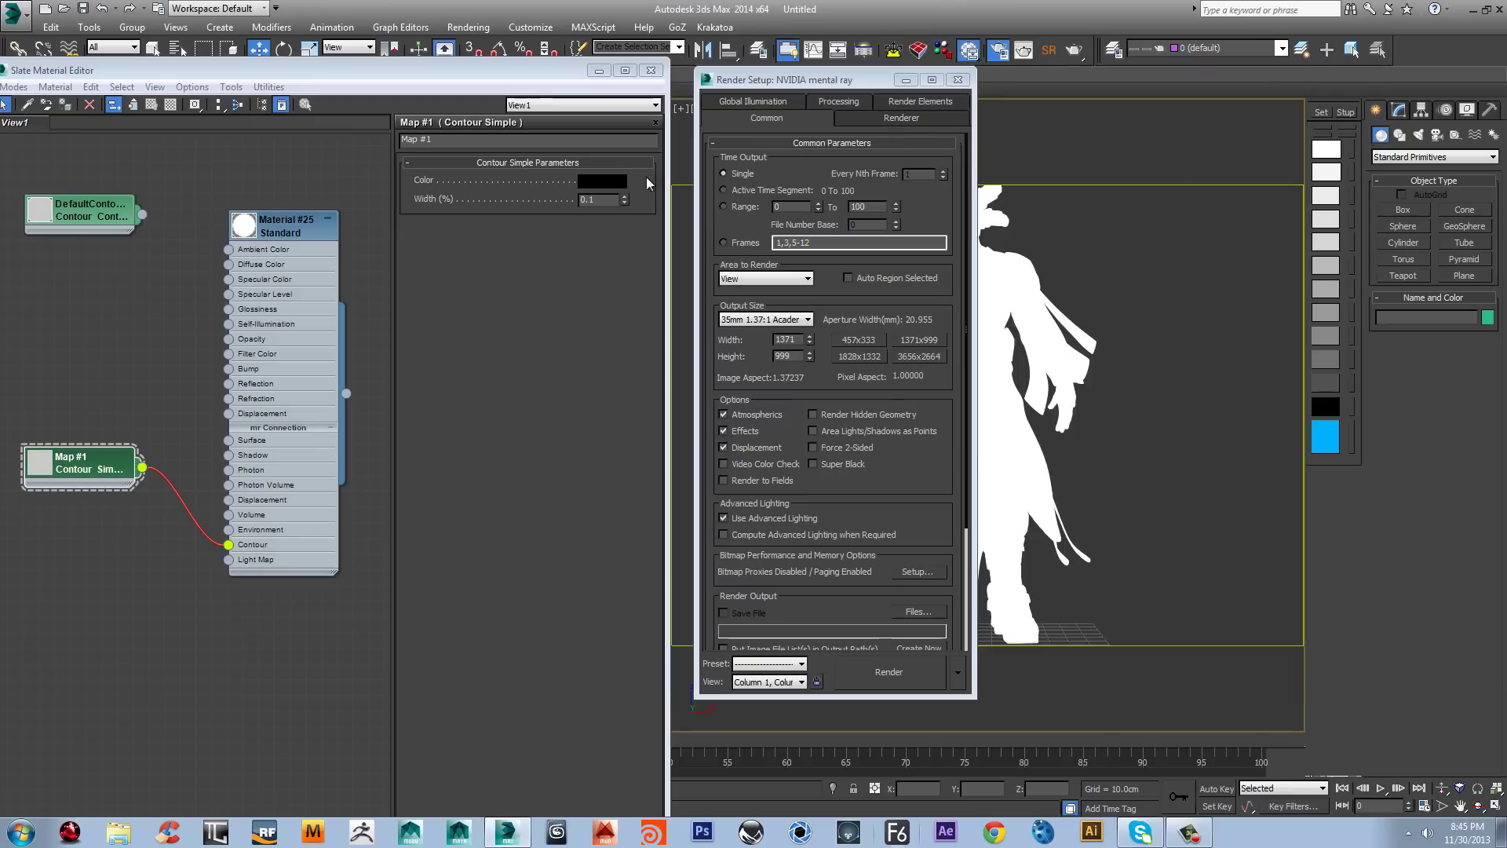
pyautogui.doubleClick(92, 226)
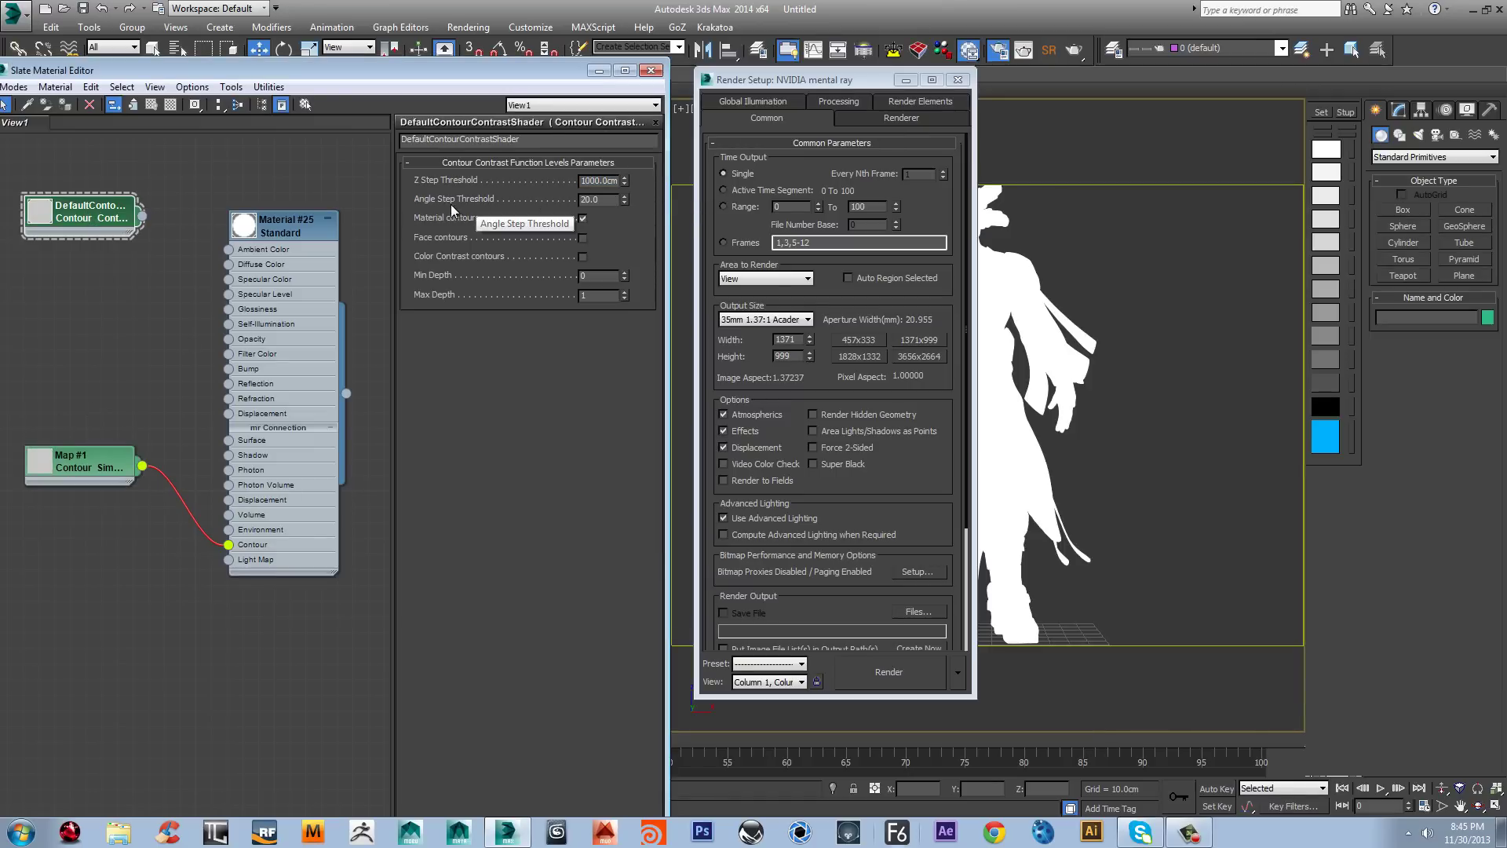
pyautogui.doubleClick(598, 199)
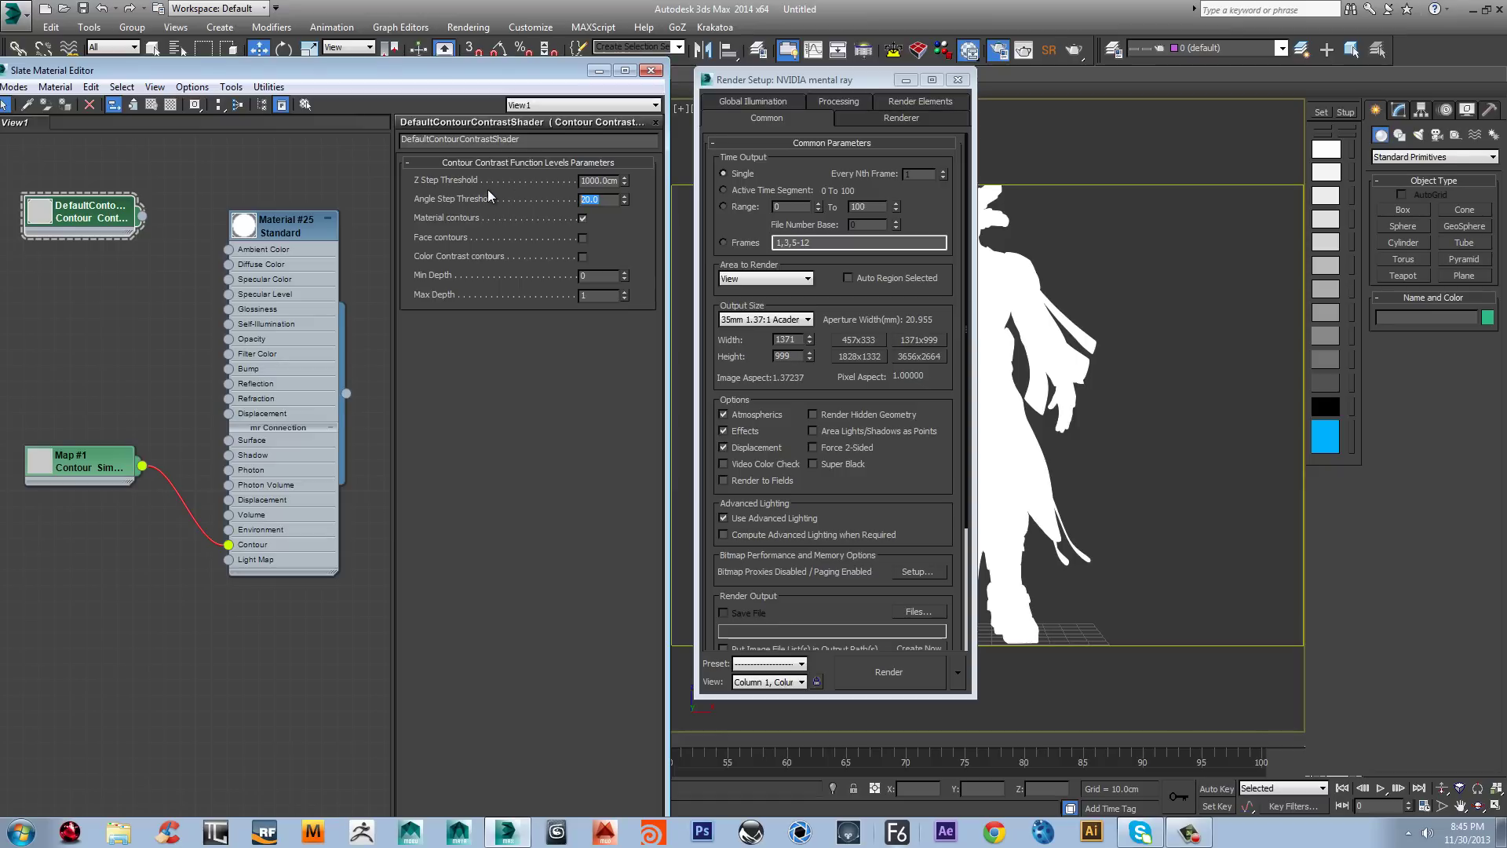
pyautogui.write('10')
pyautogui.press('Return')
pyautogui.click(1030, 52)
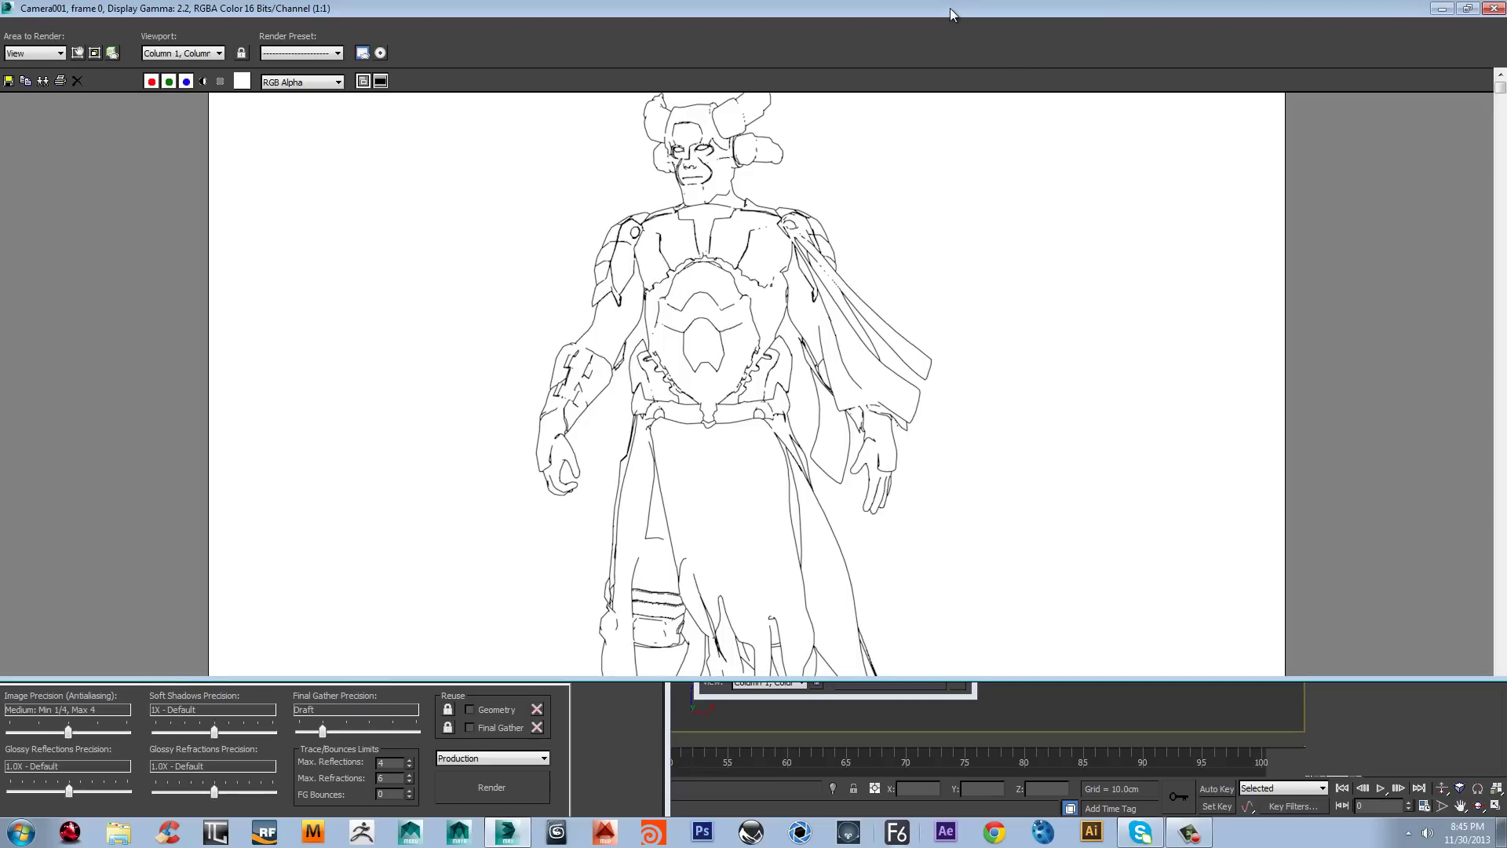
pyautogui.moveTo(950, 8); pyautogui.dragTo(587, 54)
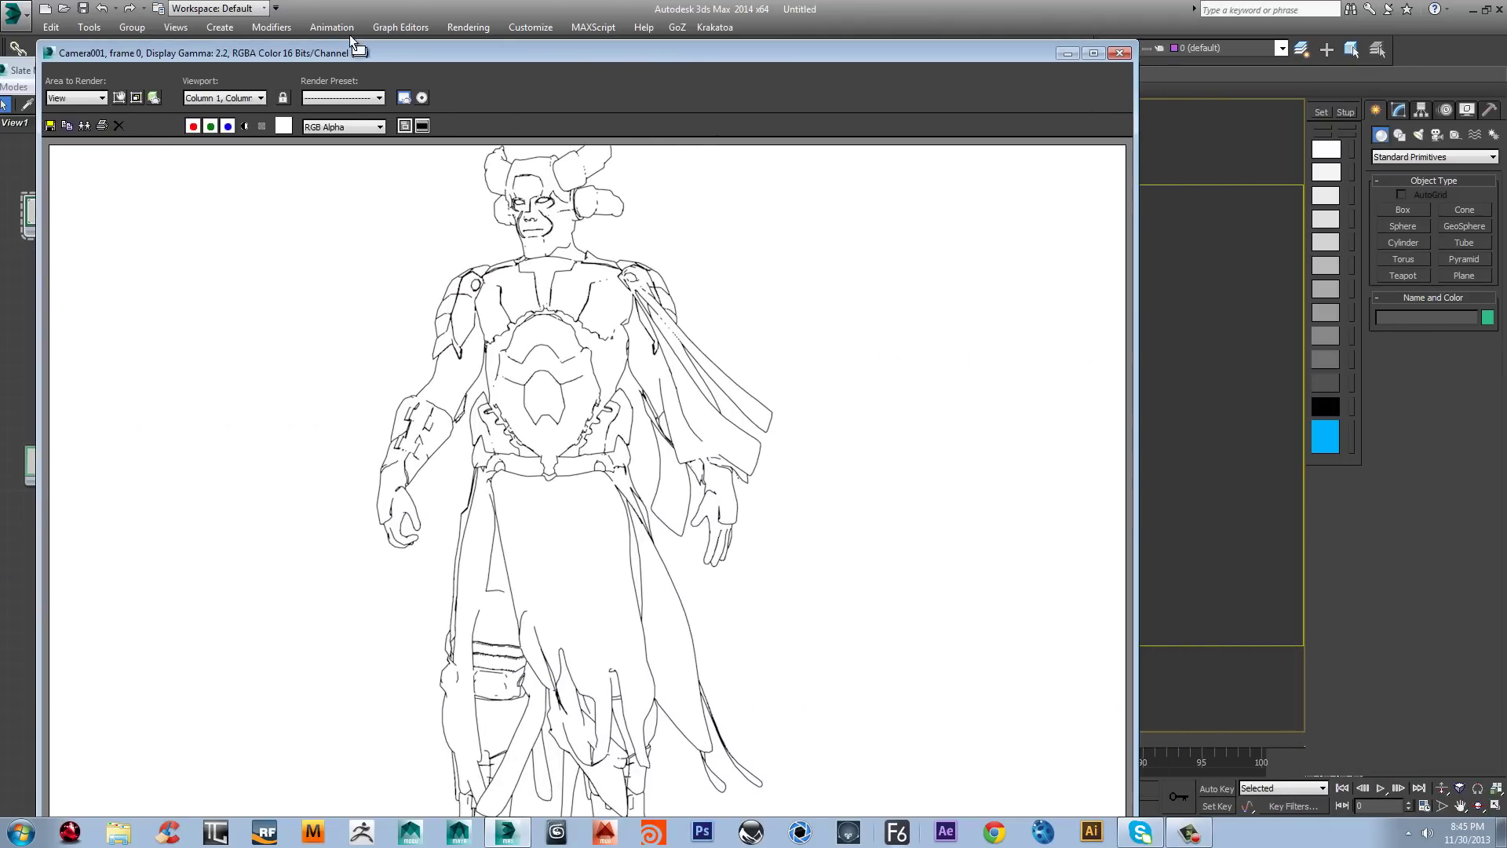
pyautogui.moveTo(41, 41); pyautogui.dragTo(375, 201)
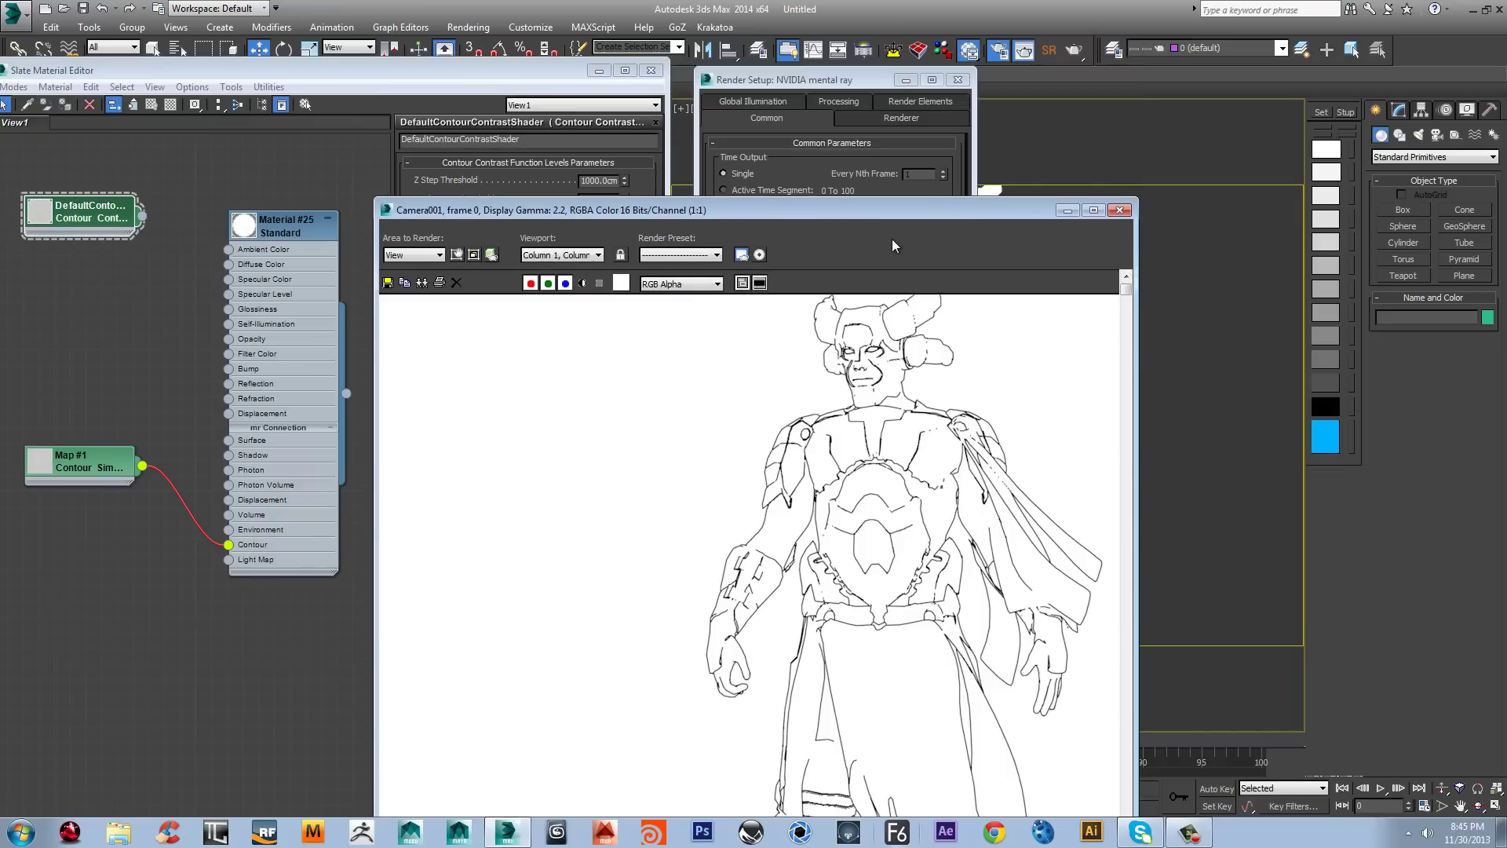
pyautogui.moveTo(951, 217); pyautogui.dragTo(655, 40)
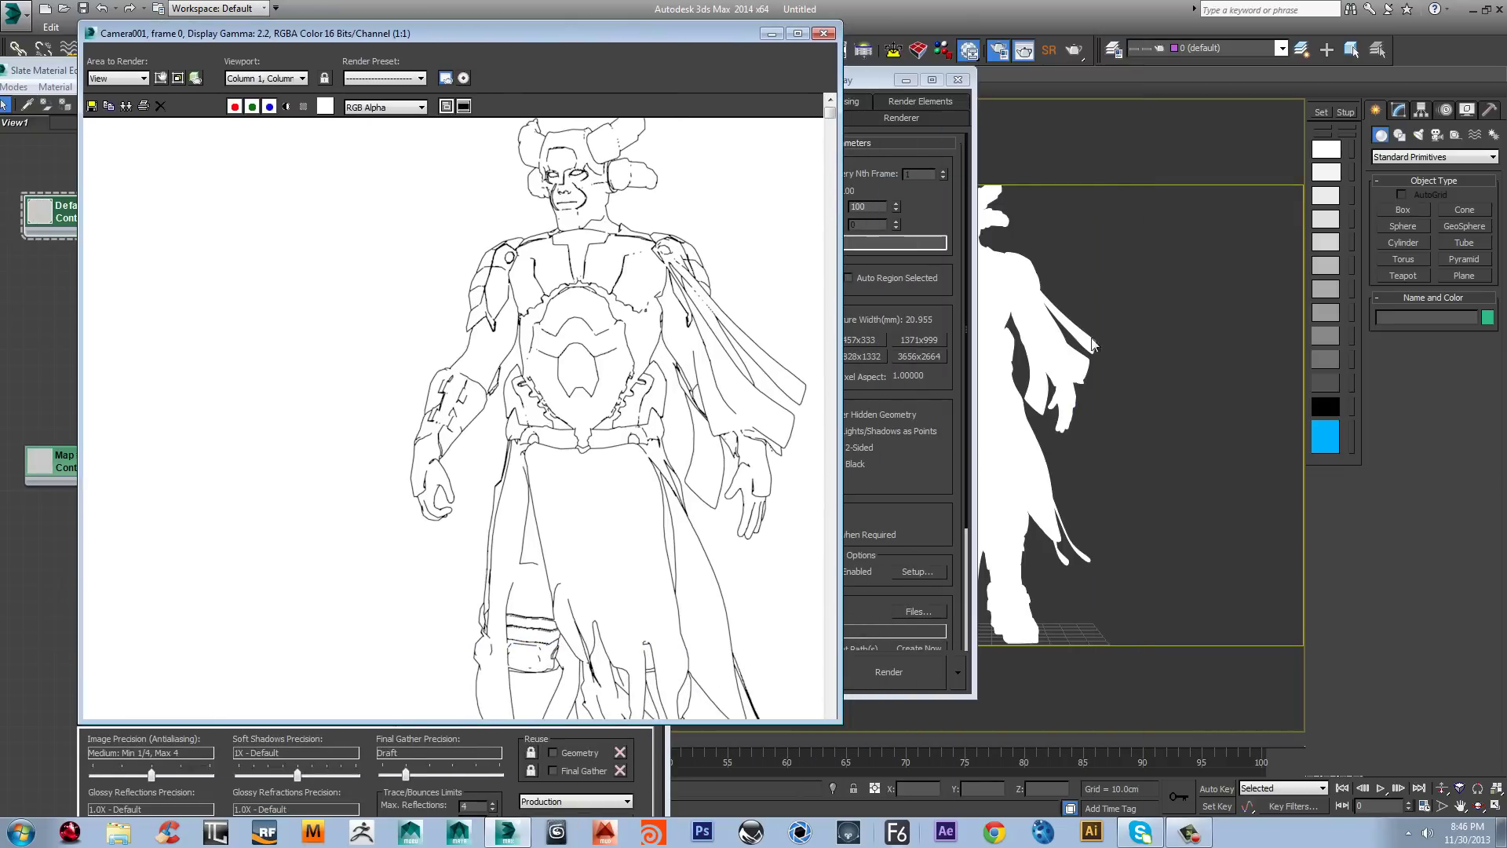
pyautogui.hotkey('shift', 'q')
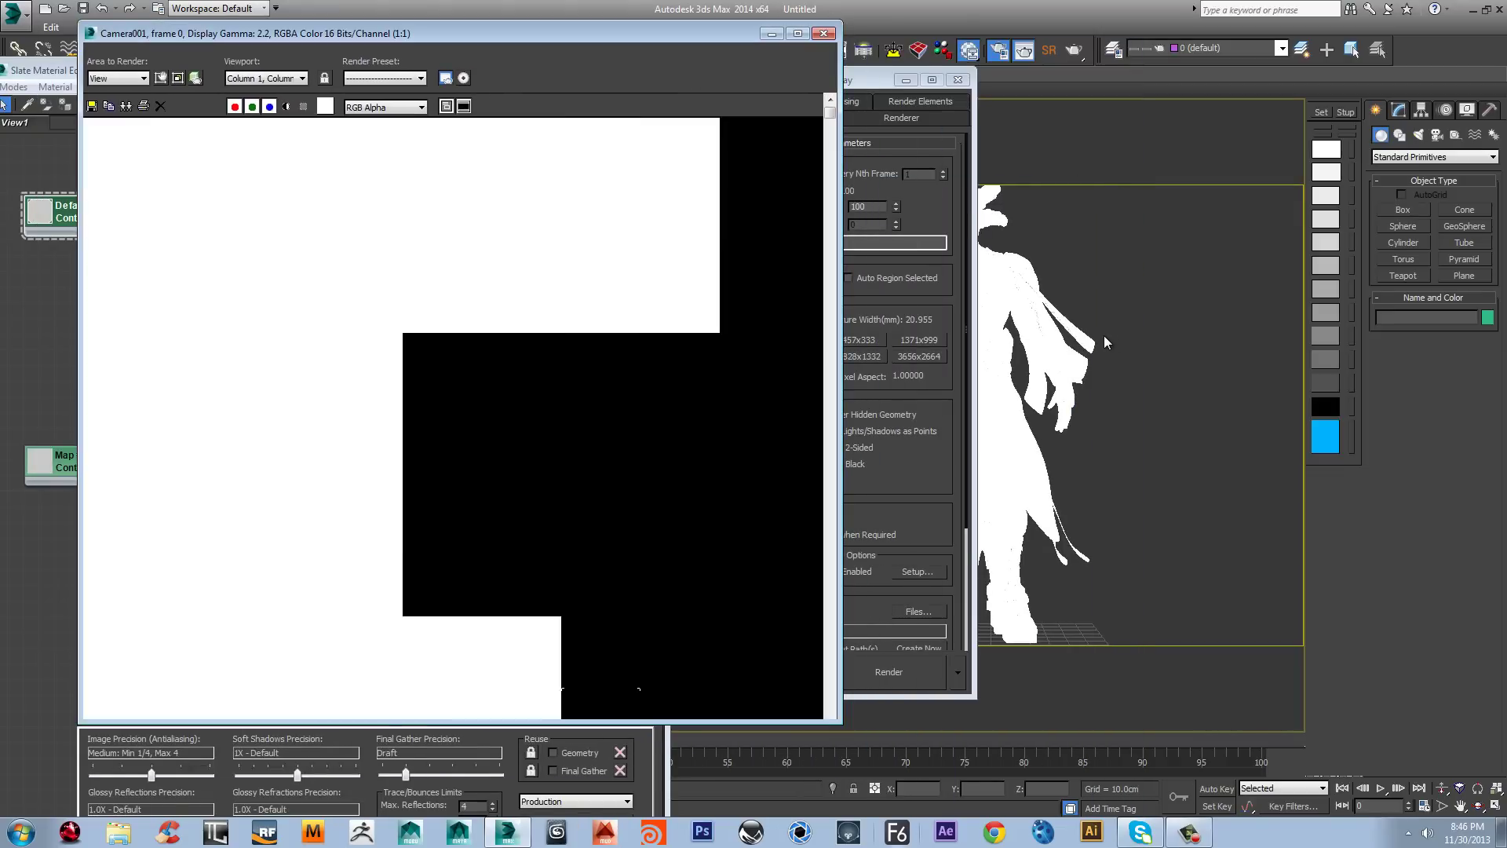
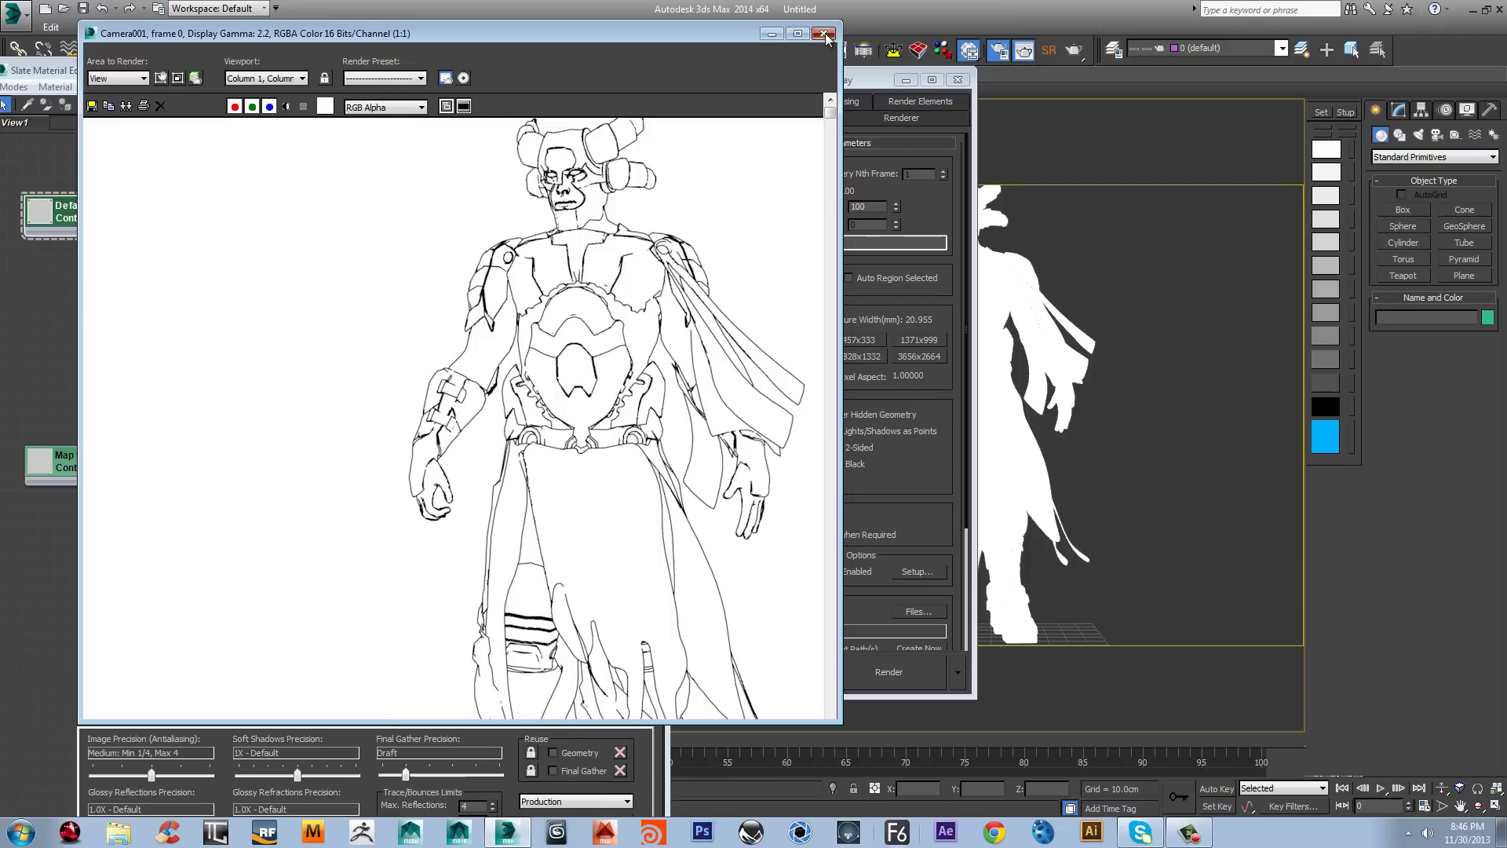
# Step: Close the rendered image and set the default contour contrast shader's Angle Step Threshold to 5
pyautogui.click(824, 34)
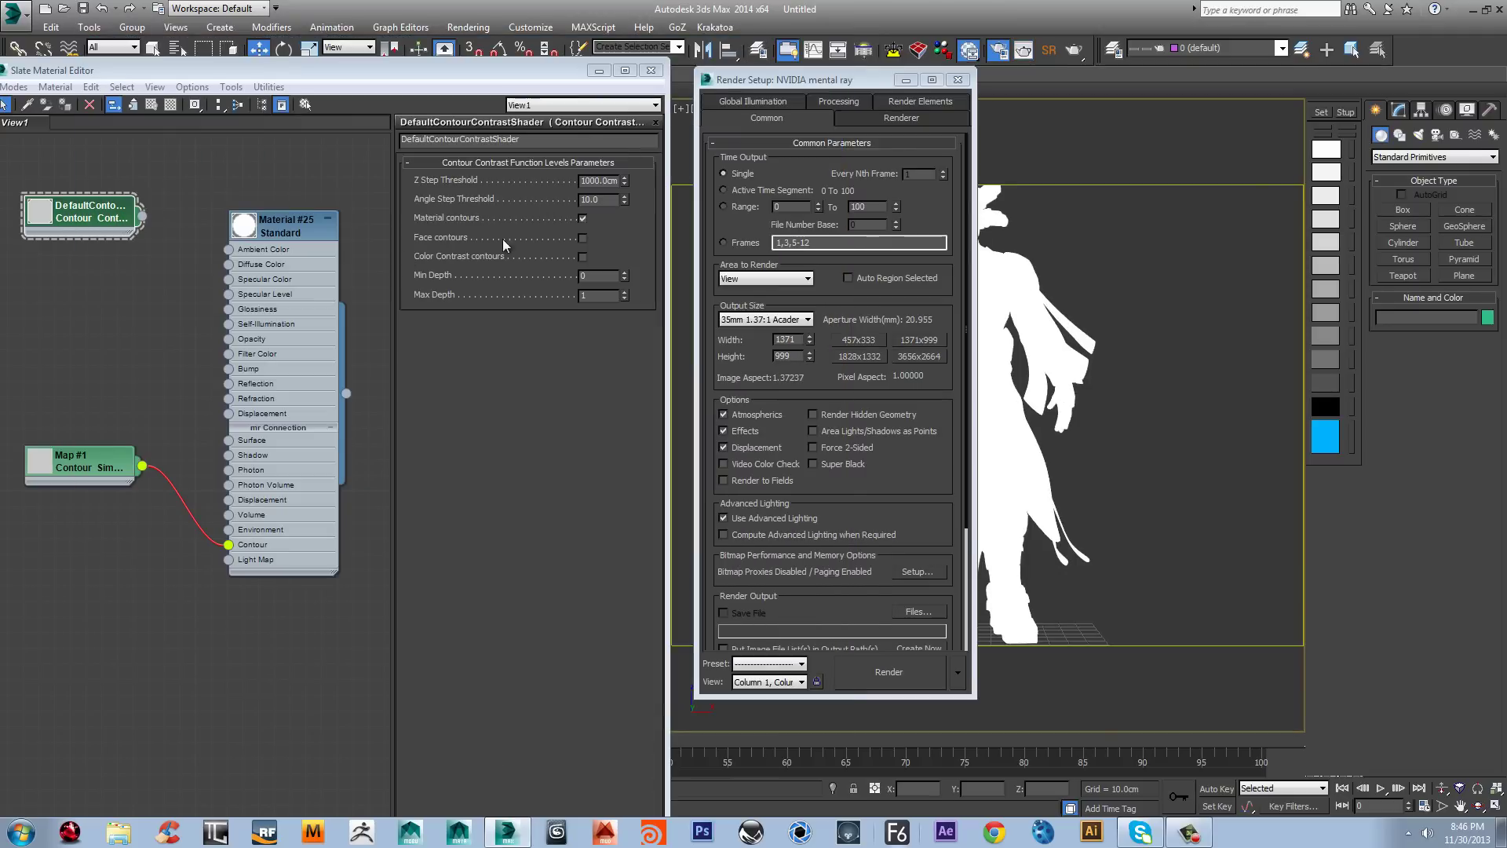
pyautogui.click(595, 199)
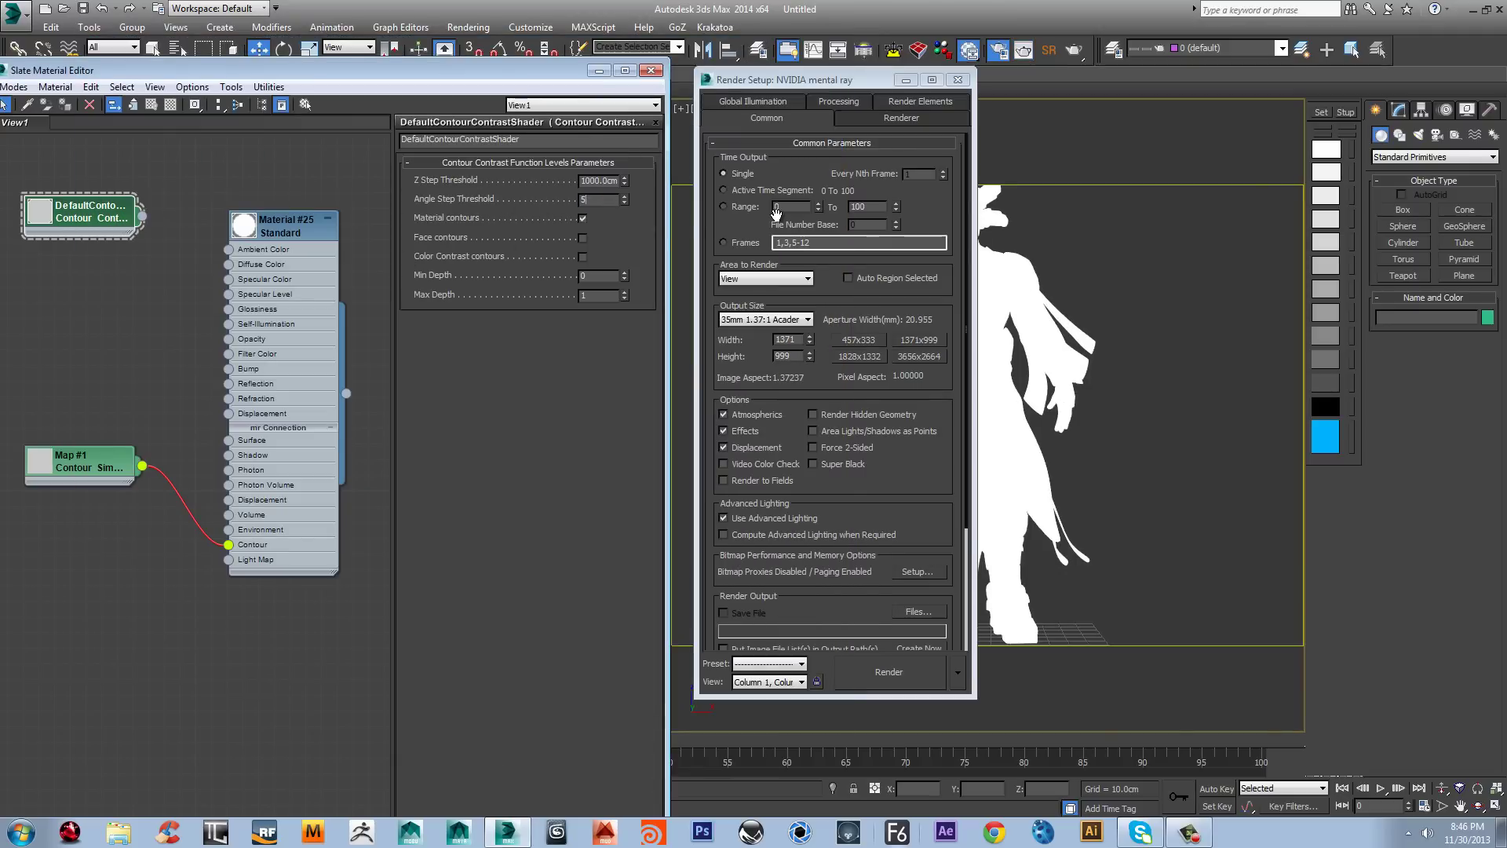
pyautogui.press('Return')
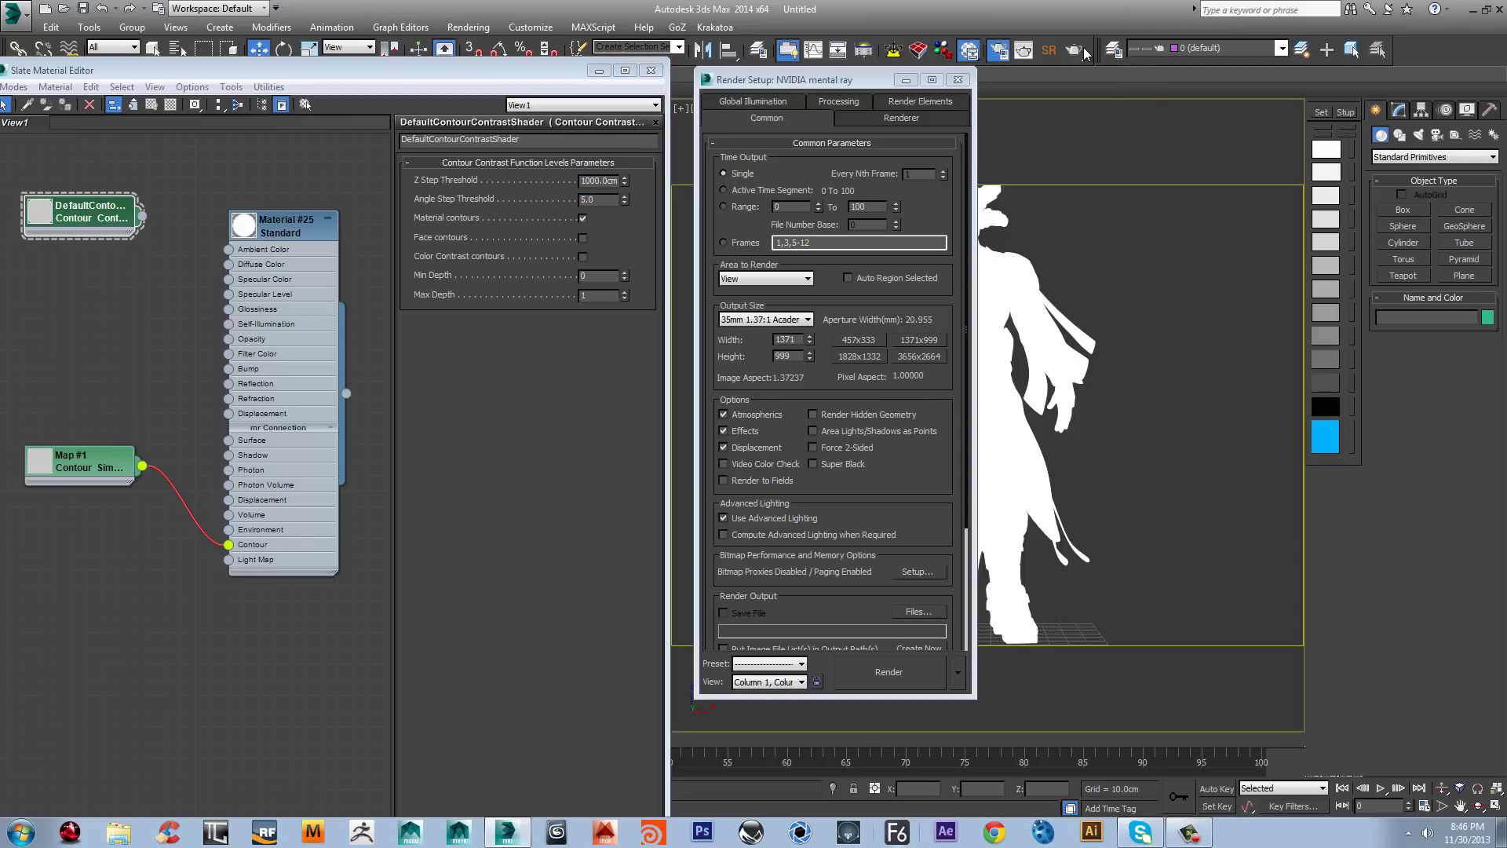
# Step: Render the camera view, examine the contour lines on the enlarged image, and close the render
pyautogui.click(1072, 52)
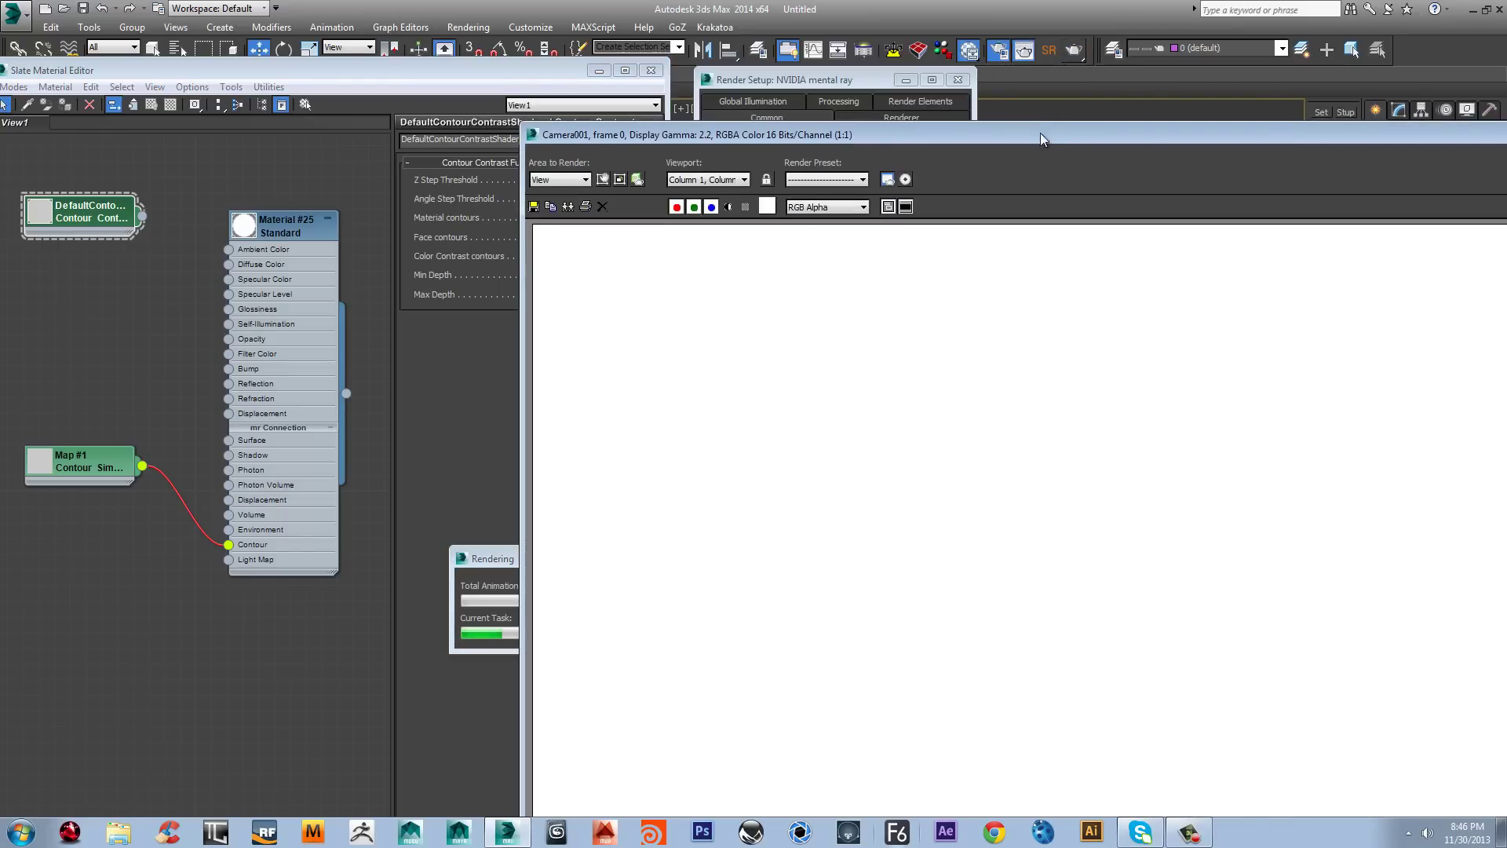
pyautogui.doubleClick(1042, 135)
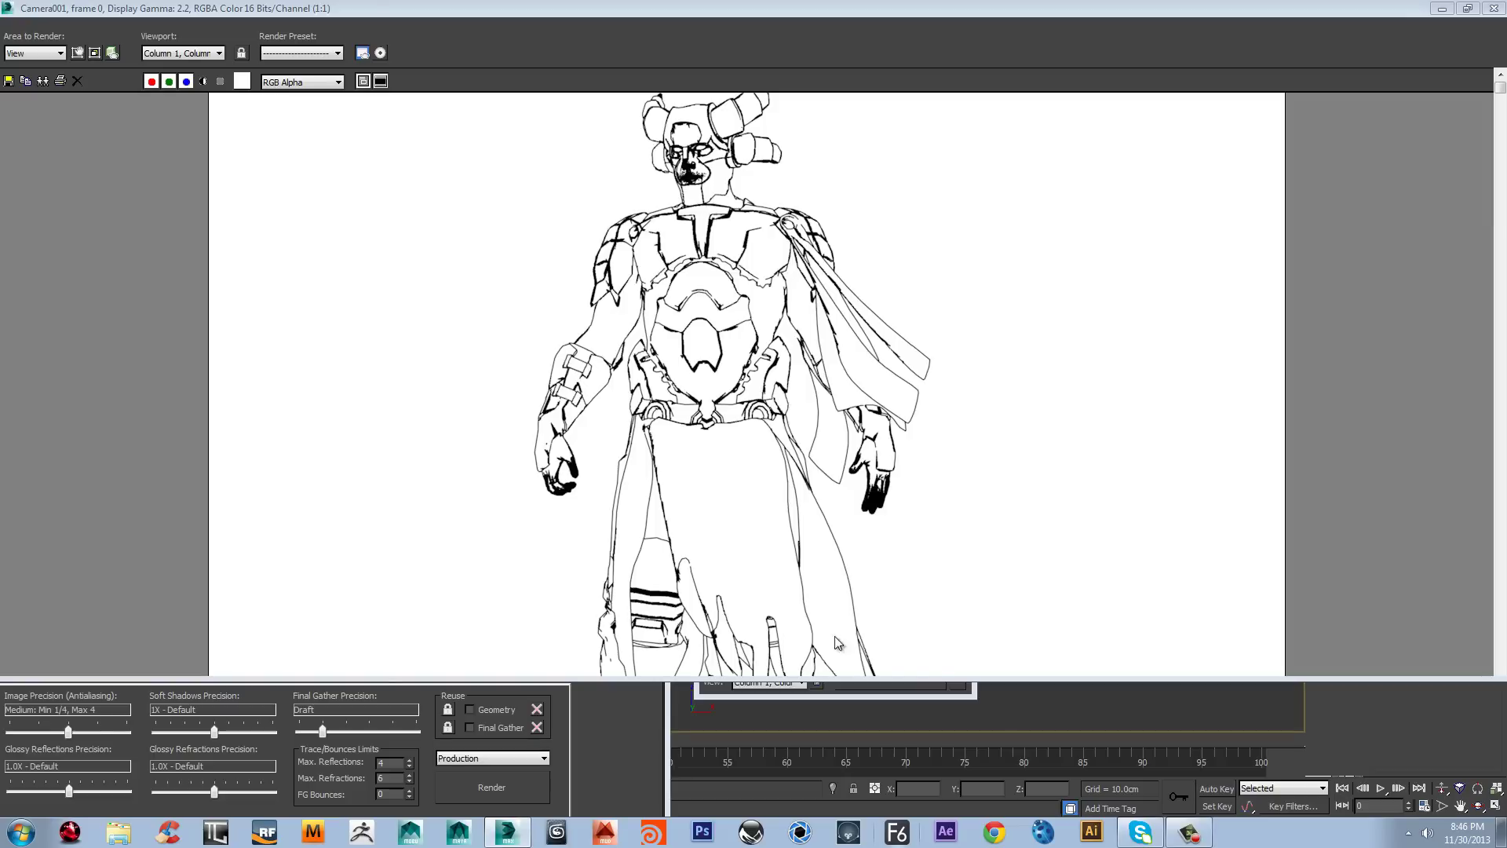
pyautogui.click(1468, 8)
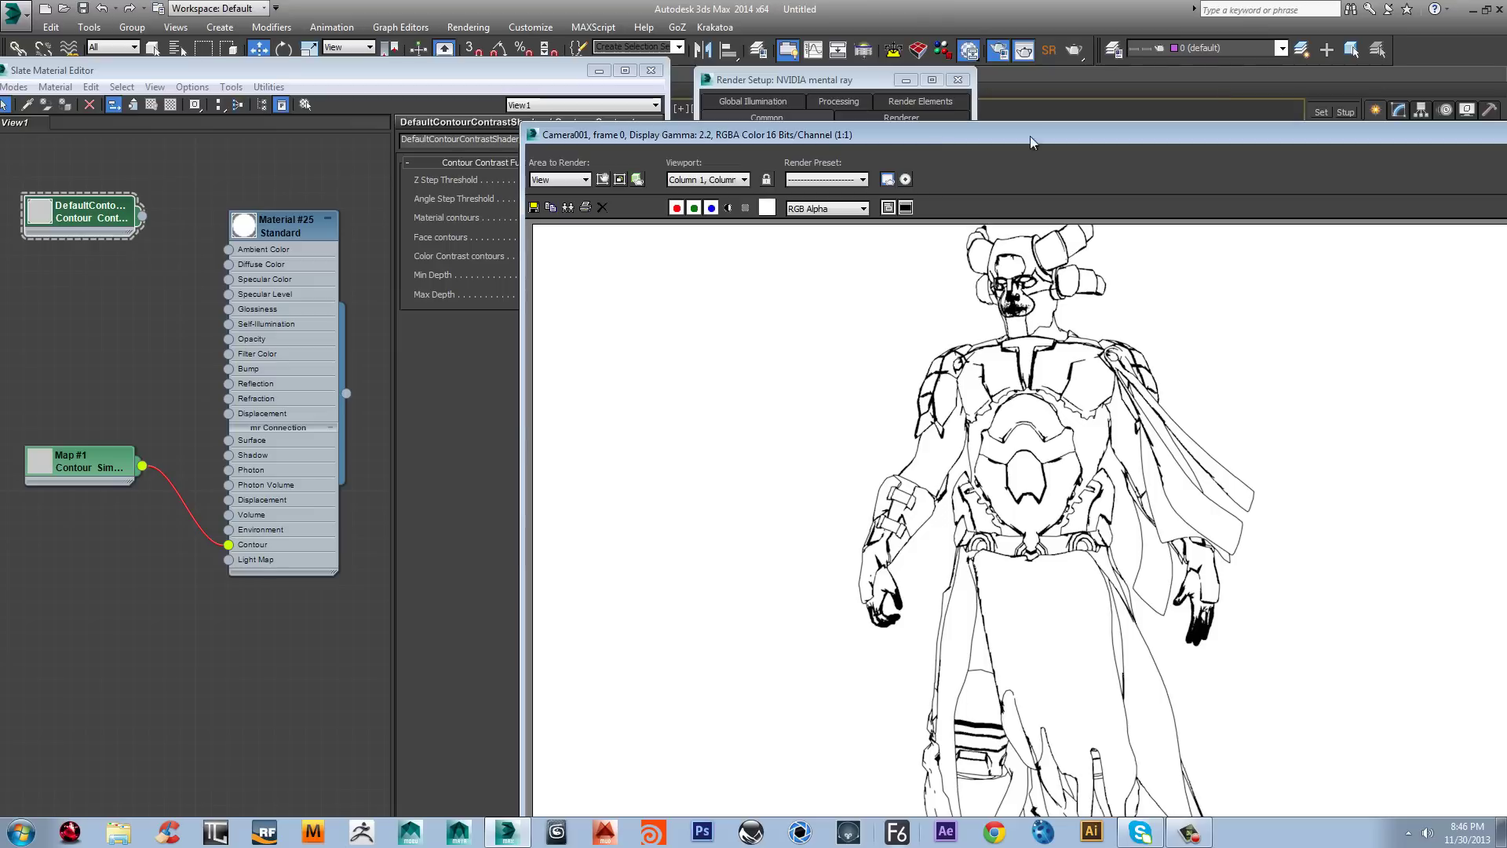
pyautogui.moveTo(1327, 134); pyautogui.dragTo(888, 137)
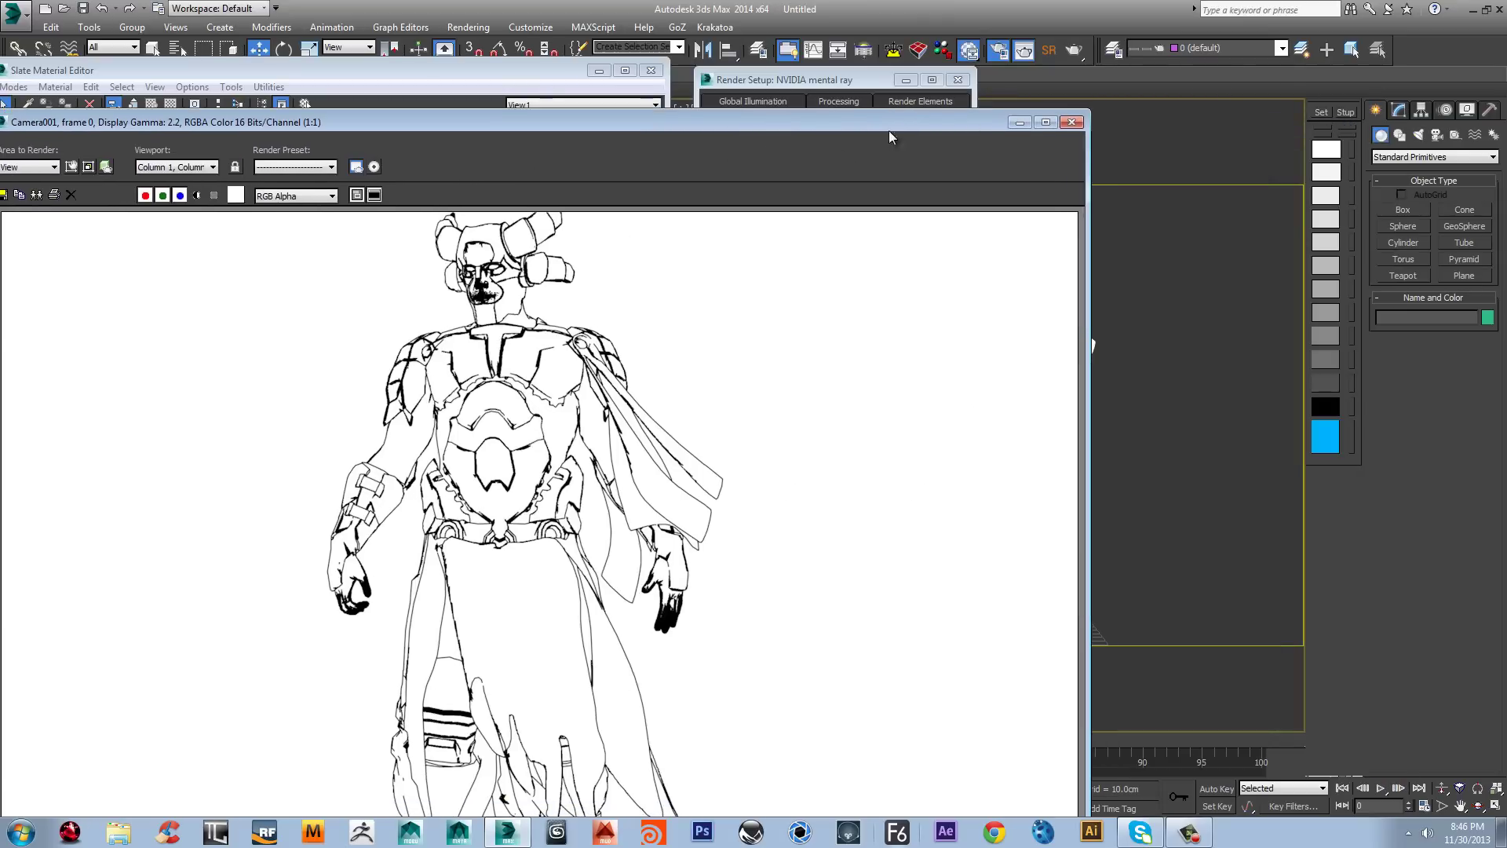
pyautogui.click(1071, 122)
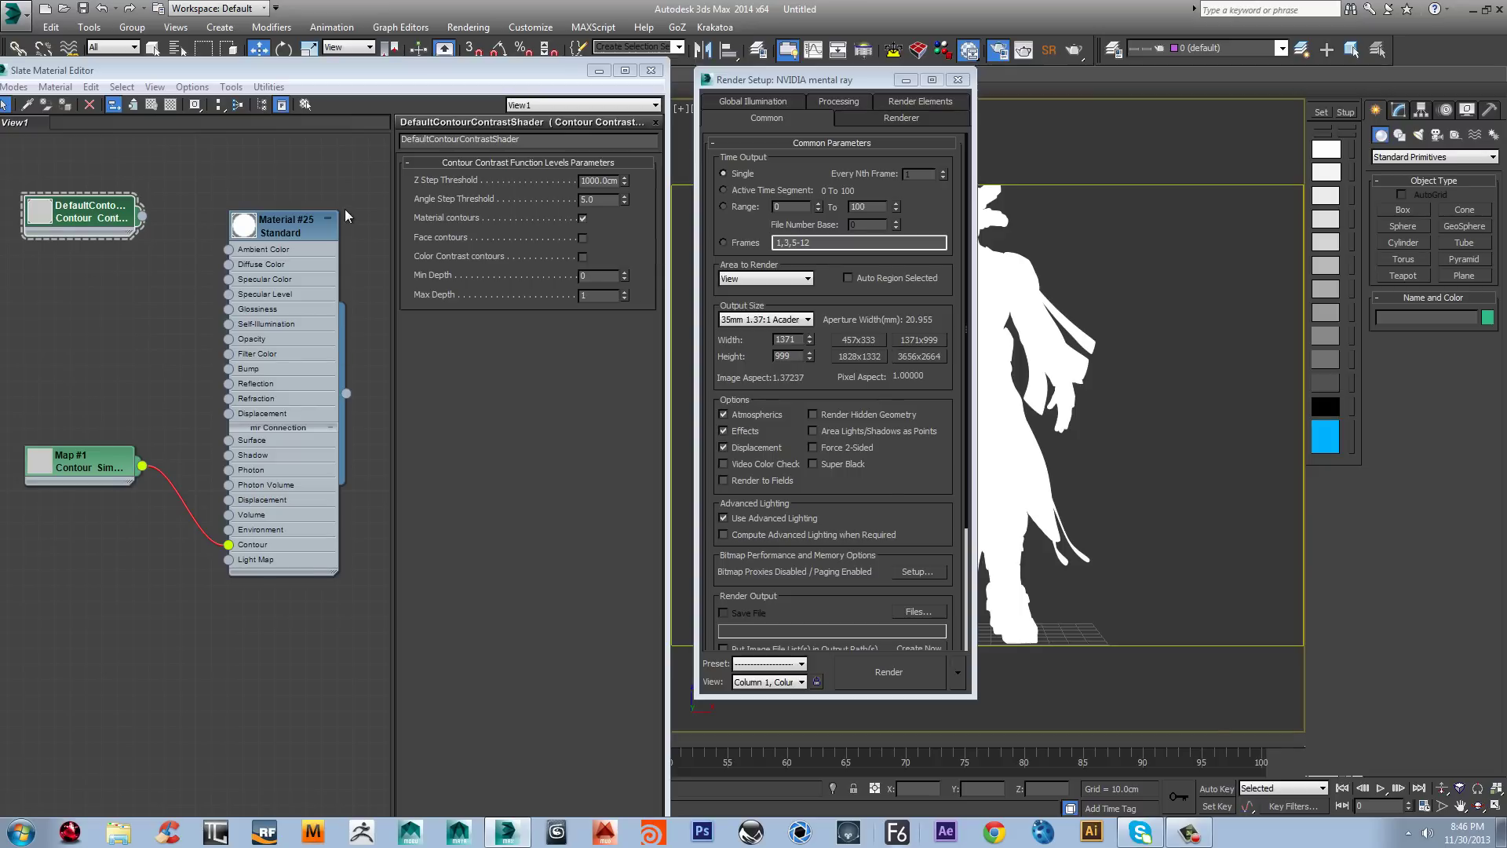
# Step: Set the default contour contrast shader's Angle Step Threshold to 8 and its Z Step Threshold to 2000 cm
pyautogui.doubleClick(591, 199)
pyautogui.write('8')
pyautogui.press('Return')
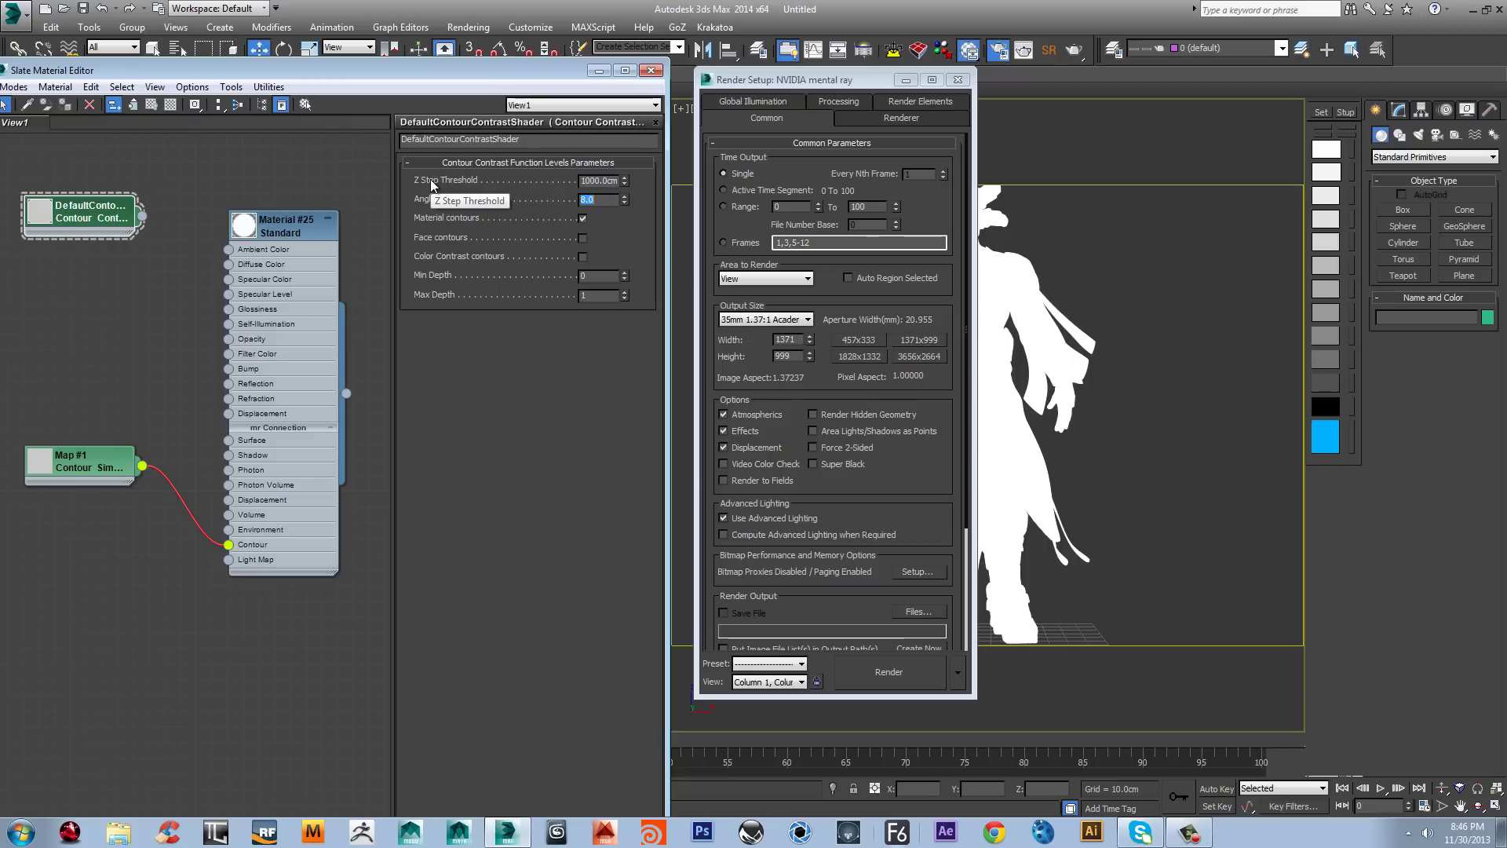
pyautogui.moveTo(584, 186); pyautogui.dragTo(570, 185)
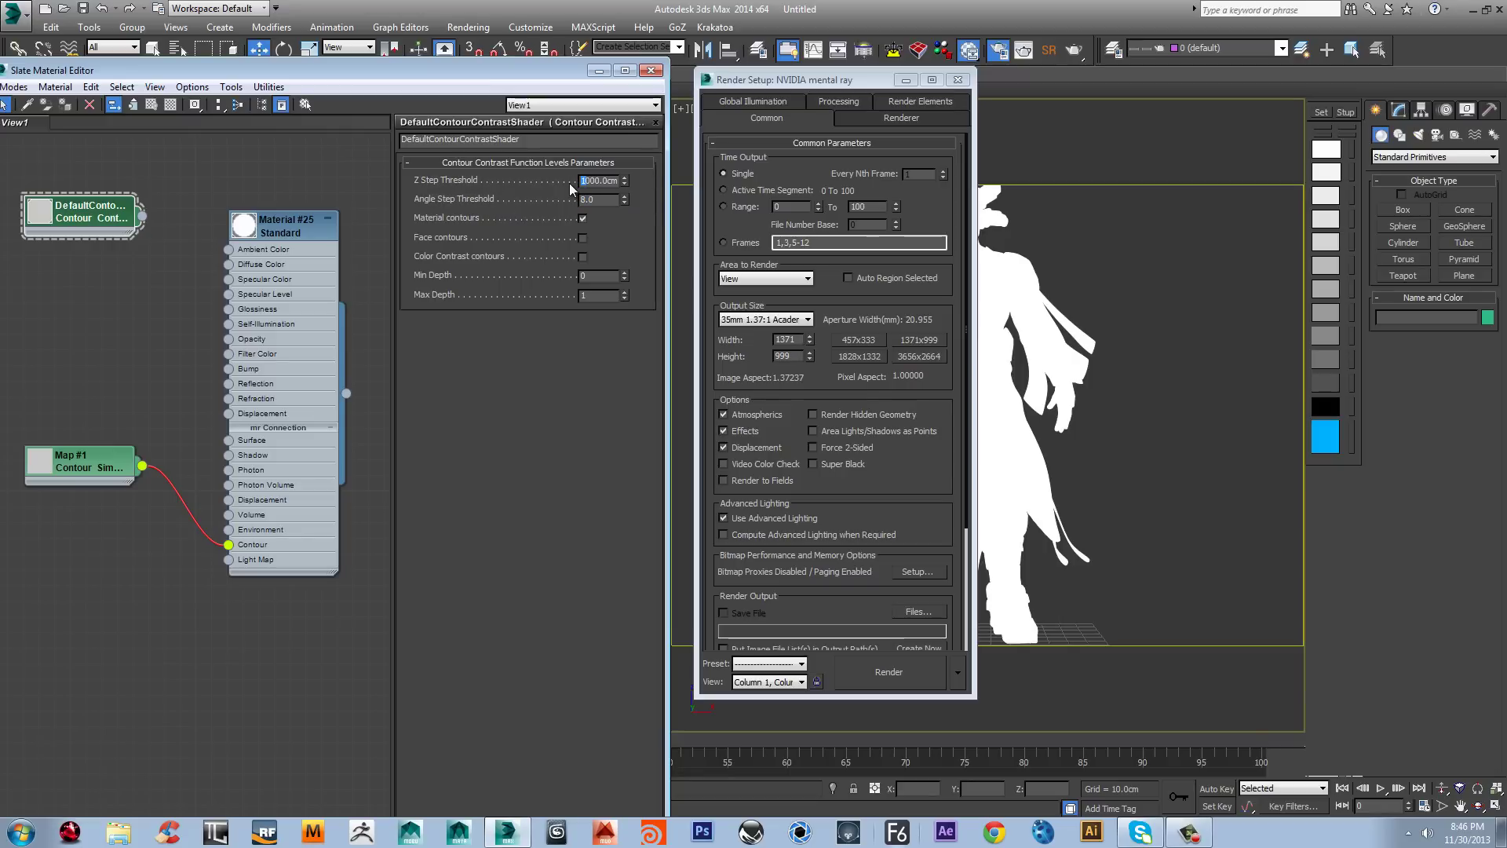
pyautogui.write('2')
pyautogui.press('Return')
# Step: Re-render the camera view, check the whole figure and its line detail, and close the image
pyautogui.click(876, 664)
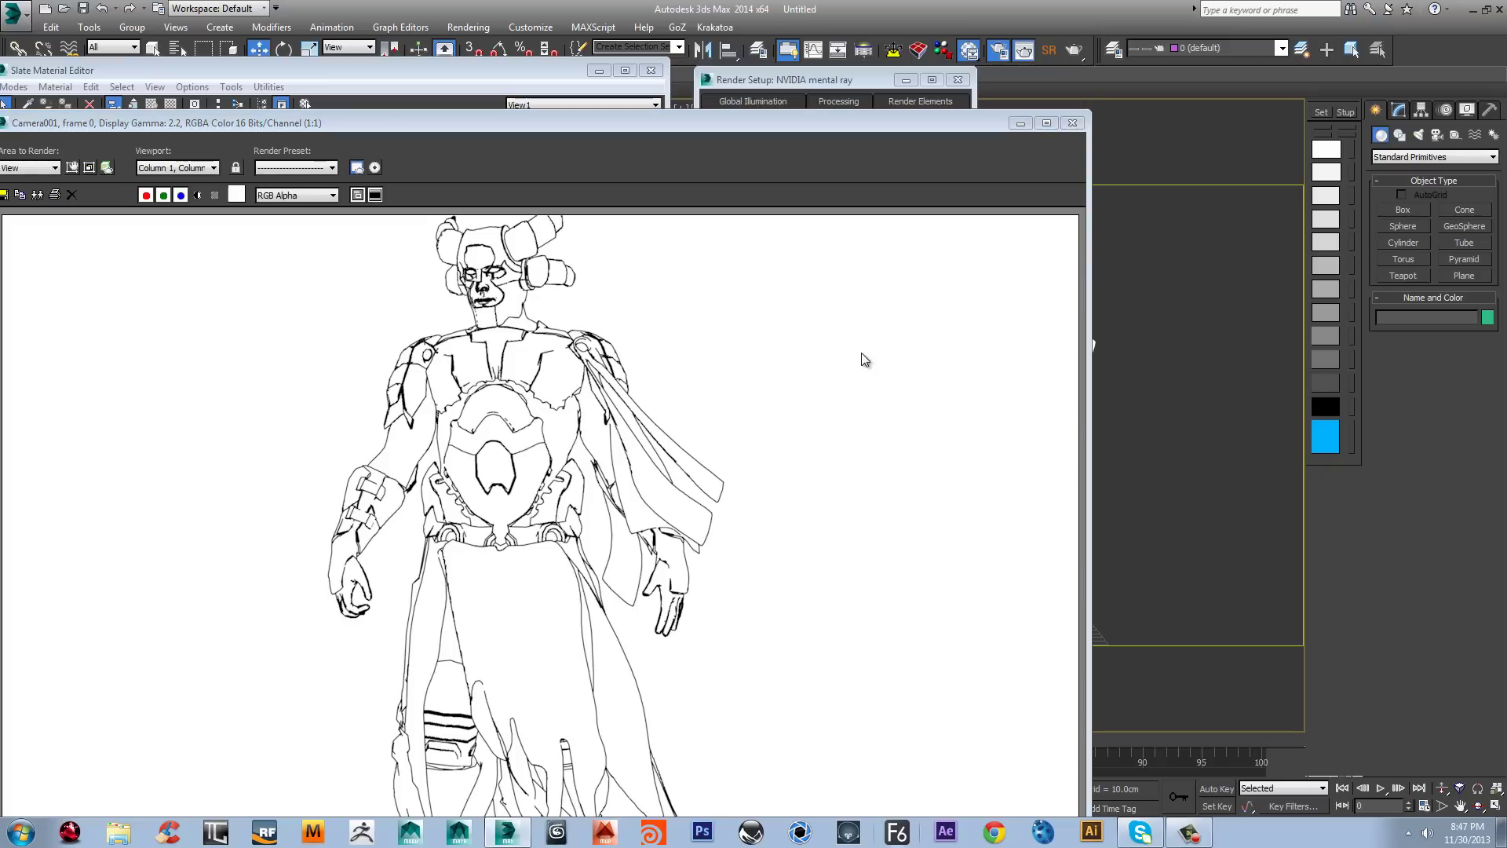
pyautogui.moveTo(576, 122); pyautogui.dragTo(789, 14)
pyautogui.scroll(-1, 789, 469)
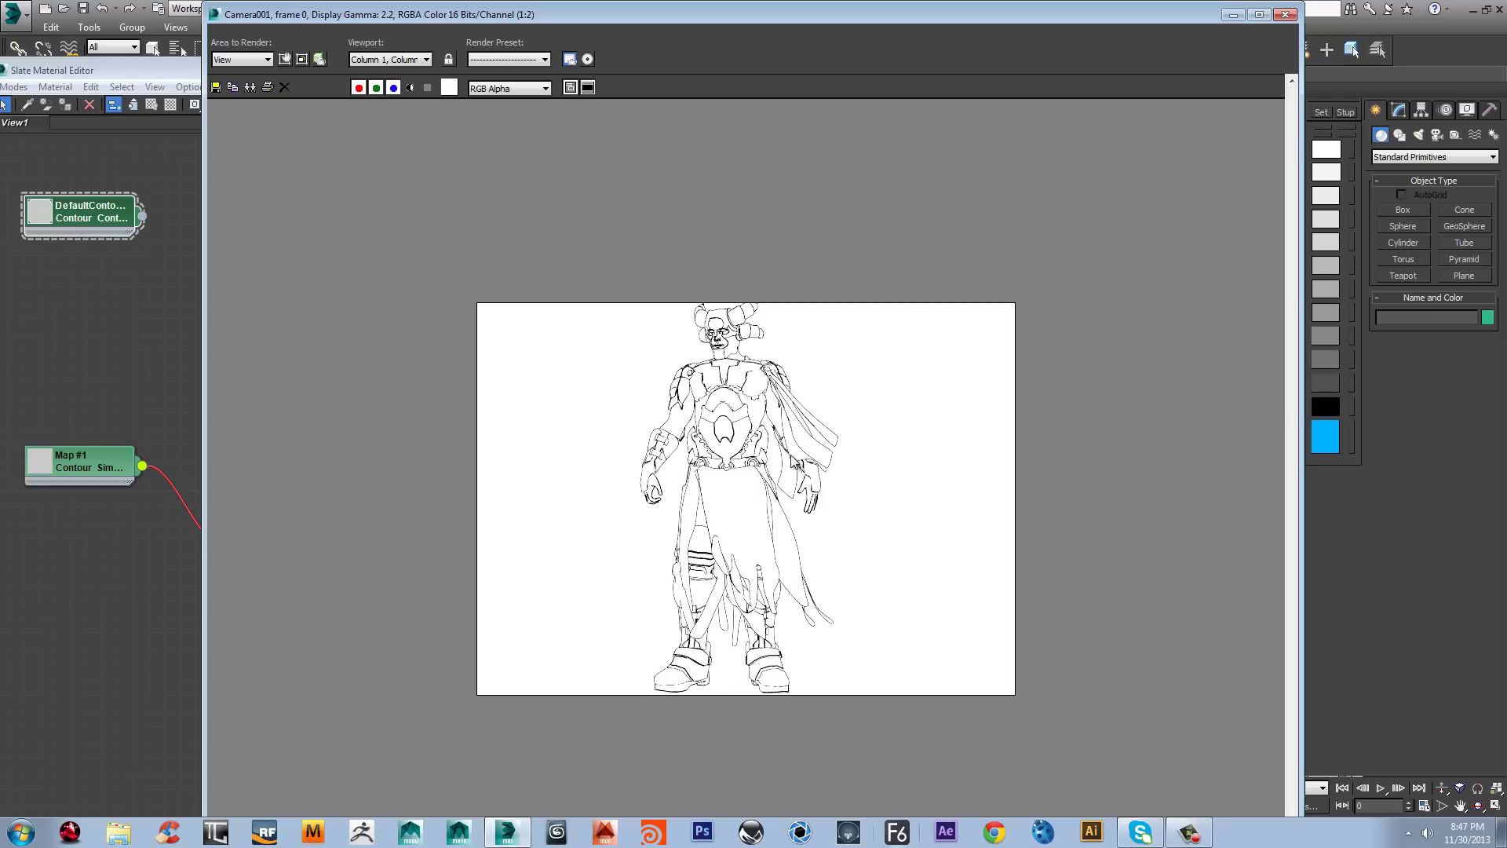
pyautogui.scroll(1, 920, 449)
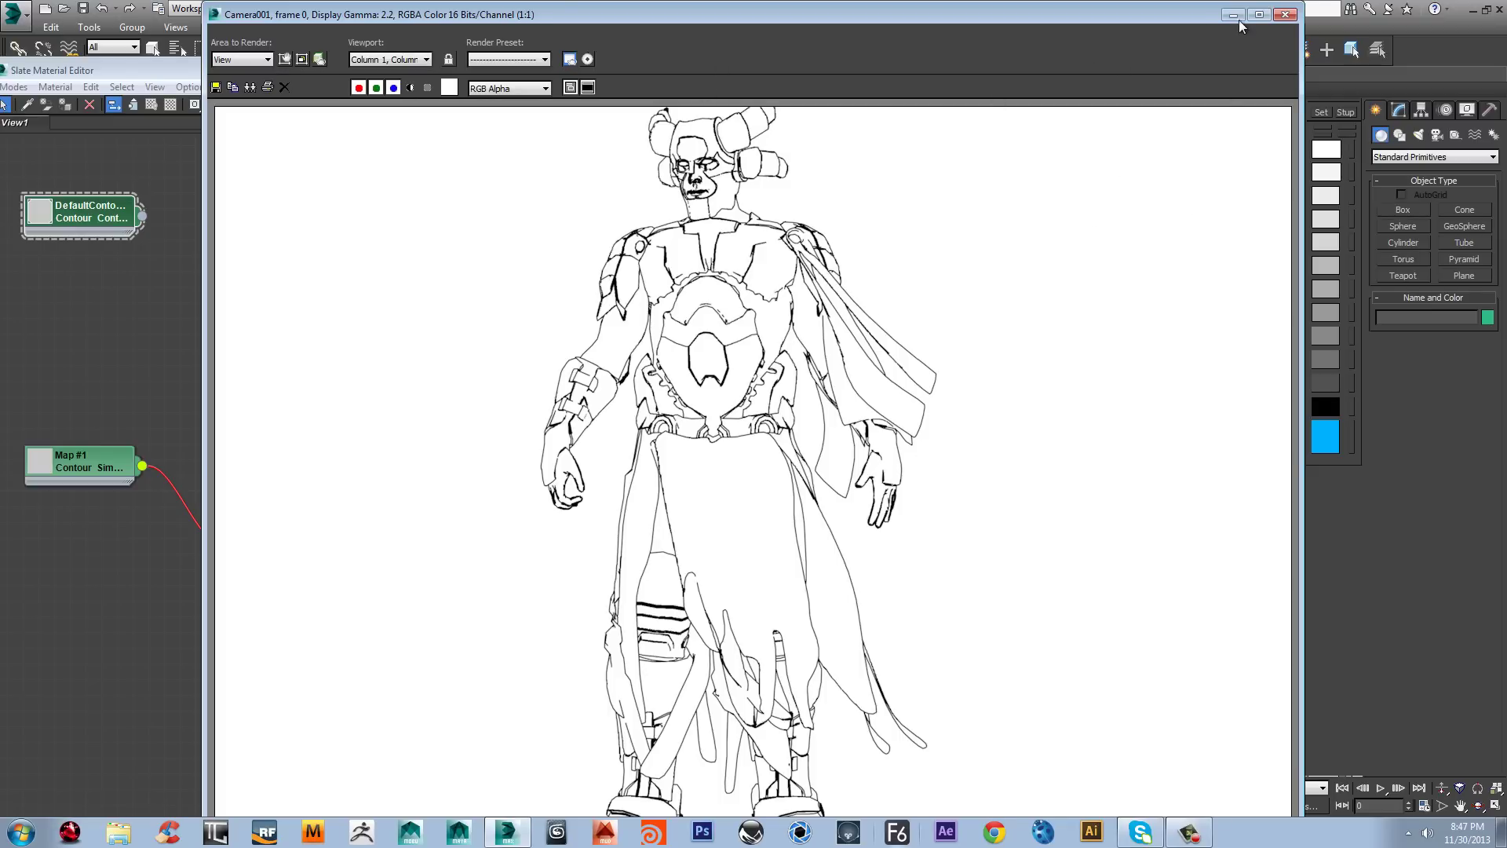
pyautogui.click(1283, 19)
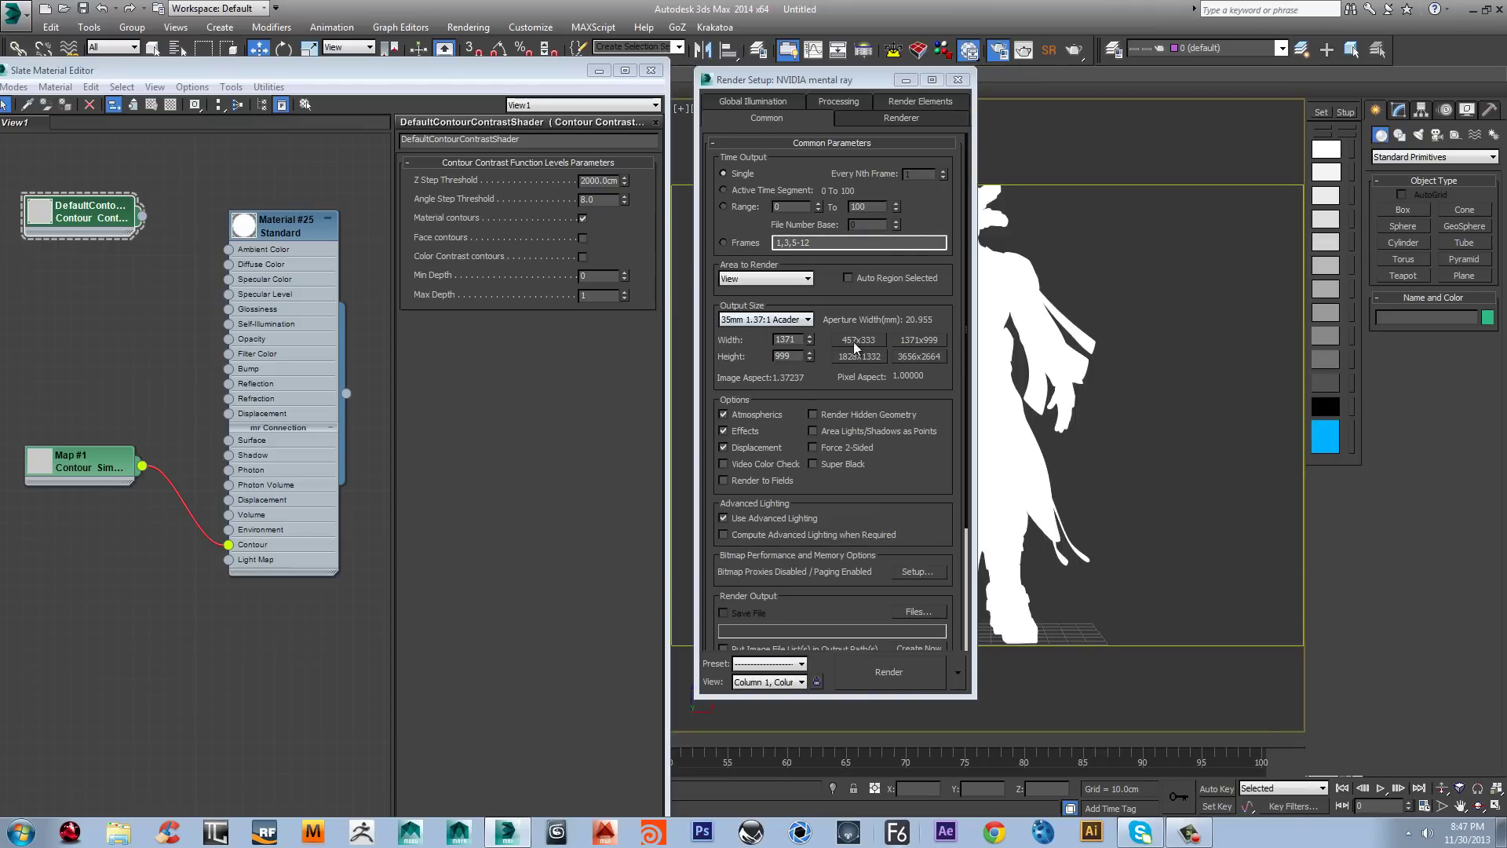
# Step: Try a 1405x1024 output size within the 35mm 1.37:1 preset and test-render the camera view
pyautogui.doubleClick(801, 339)
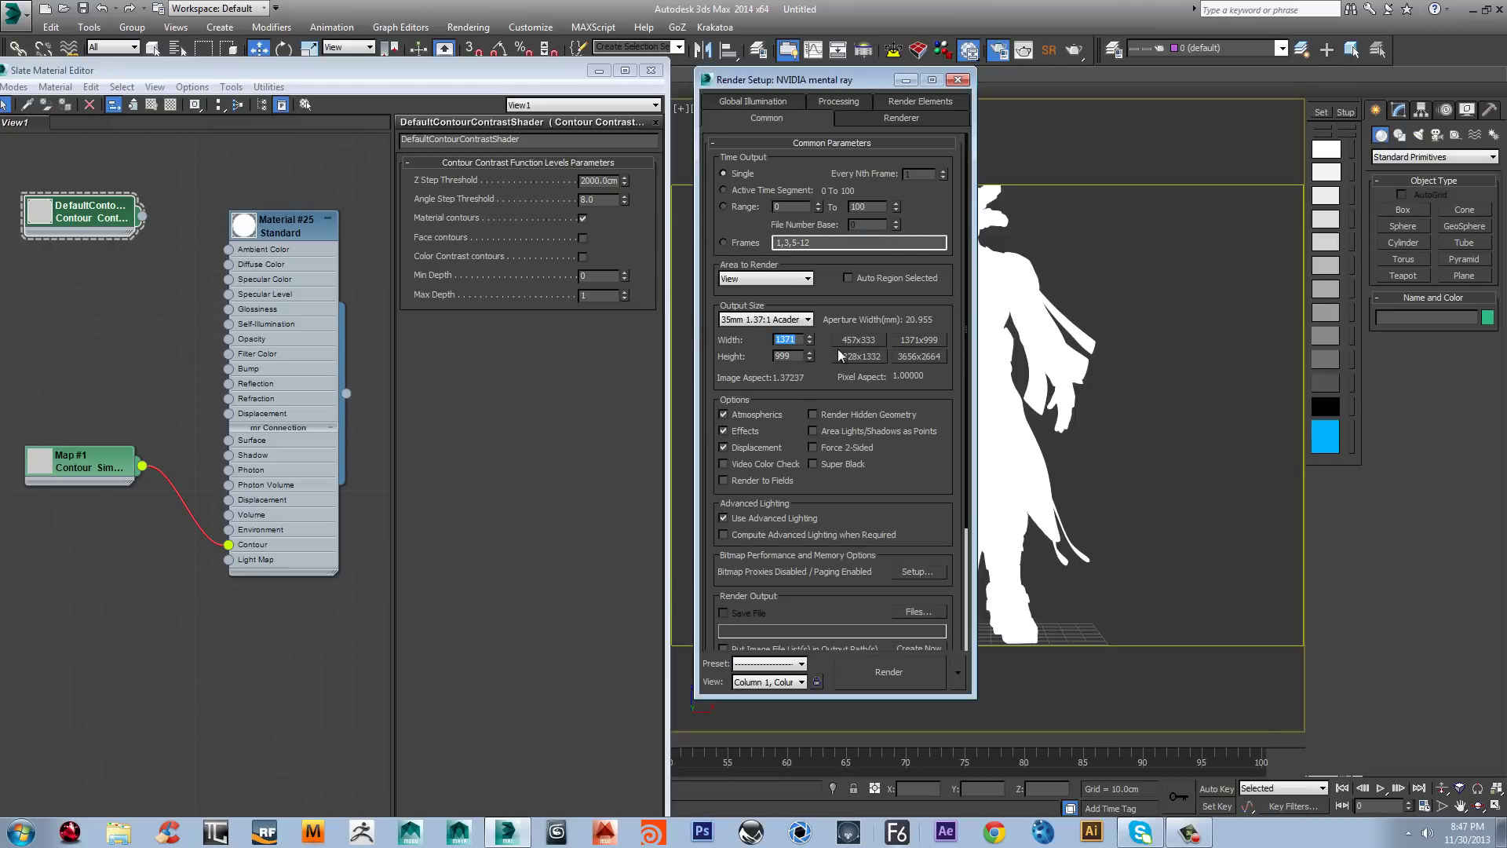
pyautogui.moveTo(811, 84); pyautogui.dragTo(466, 93)
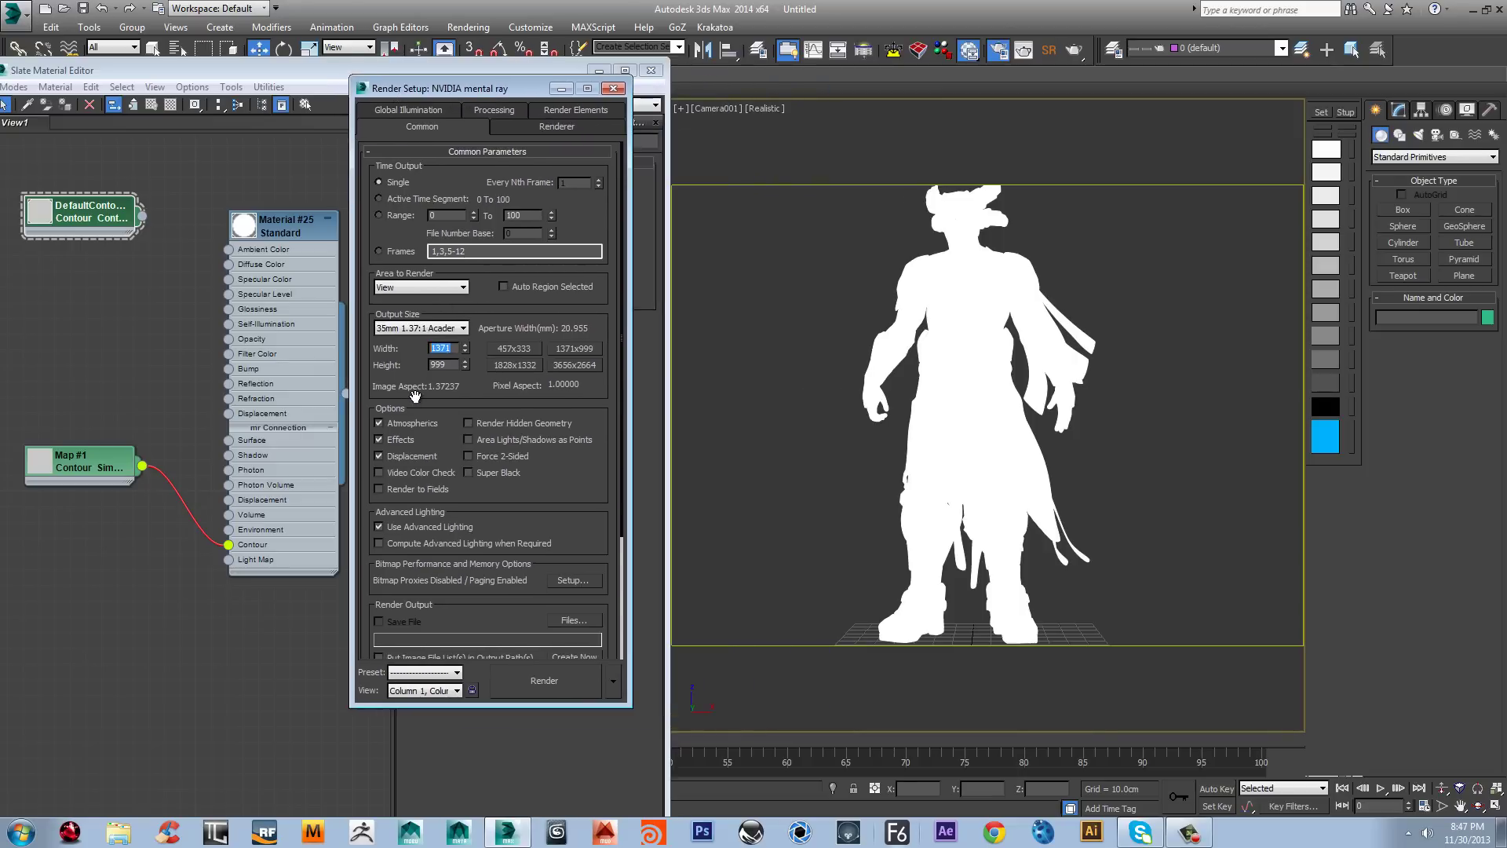
pyautogui.write('1024')
pyautogui.press('Return')
pyautogui.click(1062, 375)
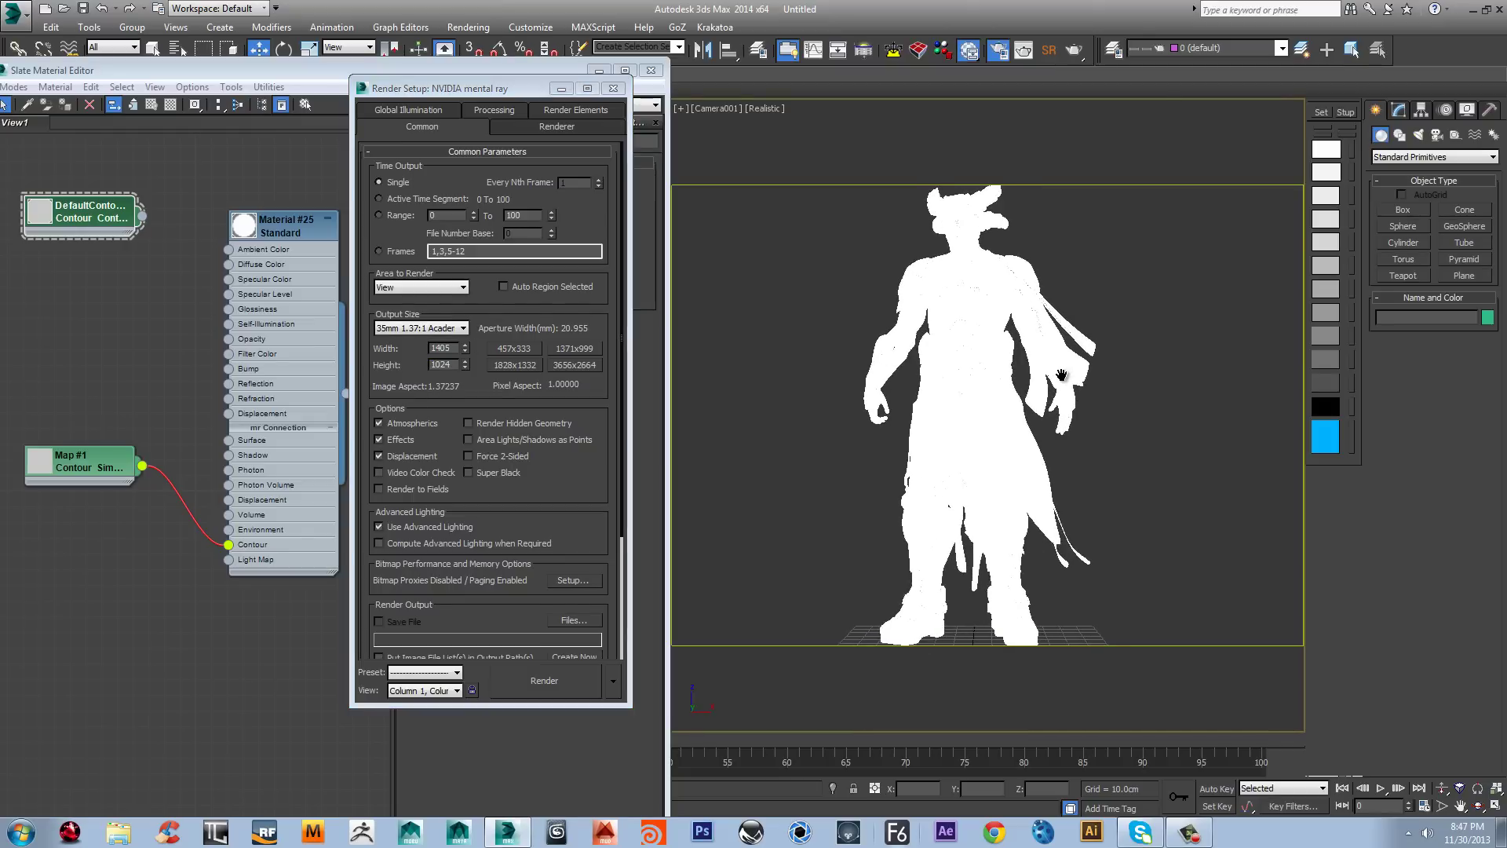
pyautogui.click(567, 675)
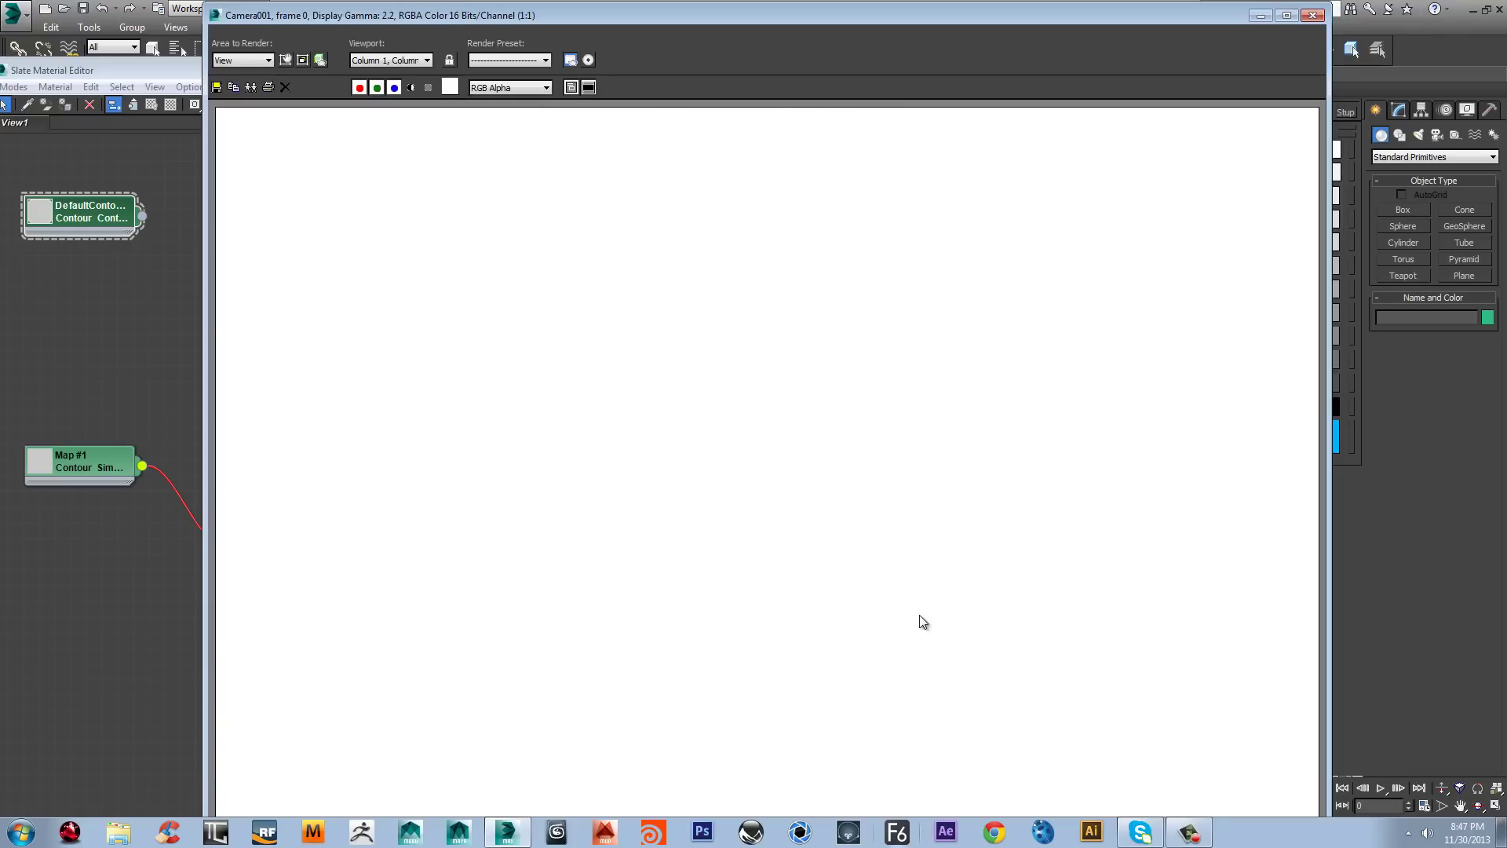
pyautogui.scroll(-1, 920, 615)
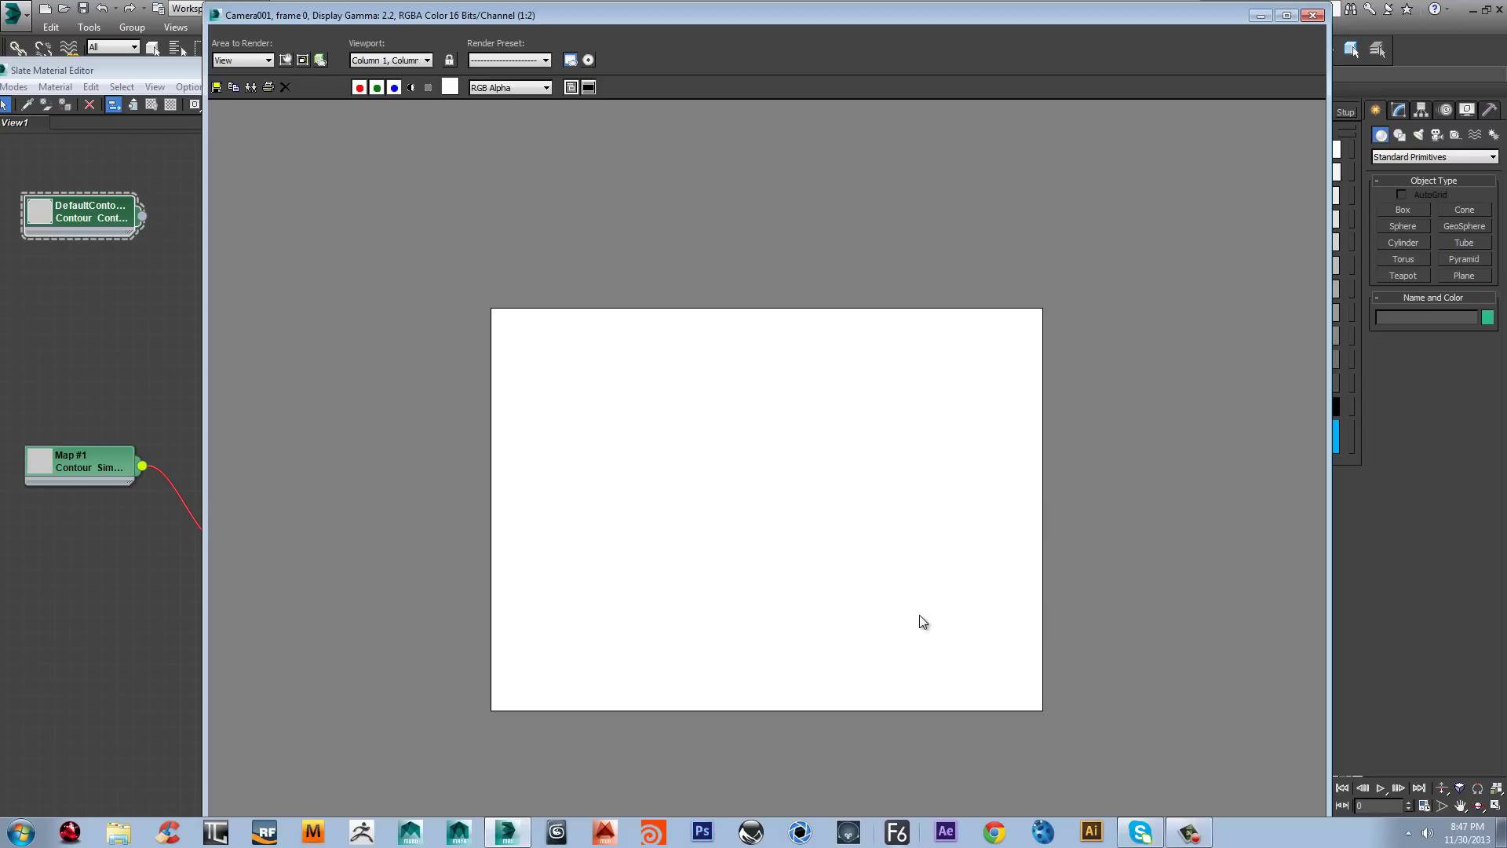
pyautogui.click(1312, 15)
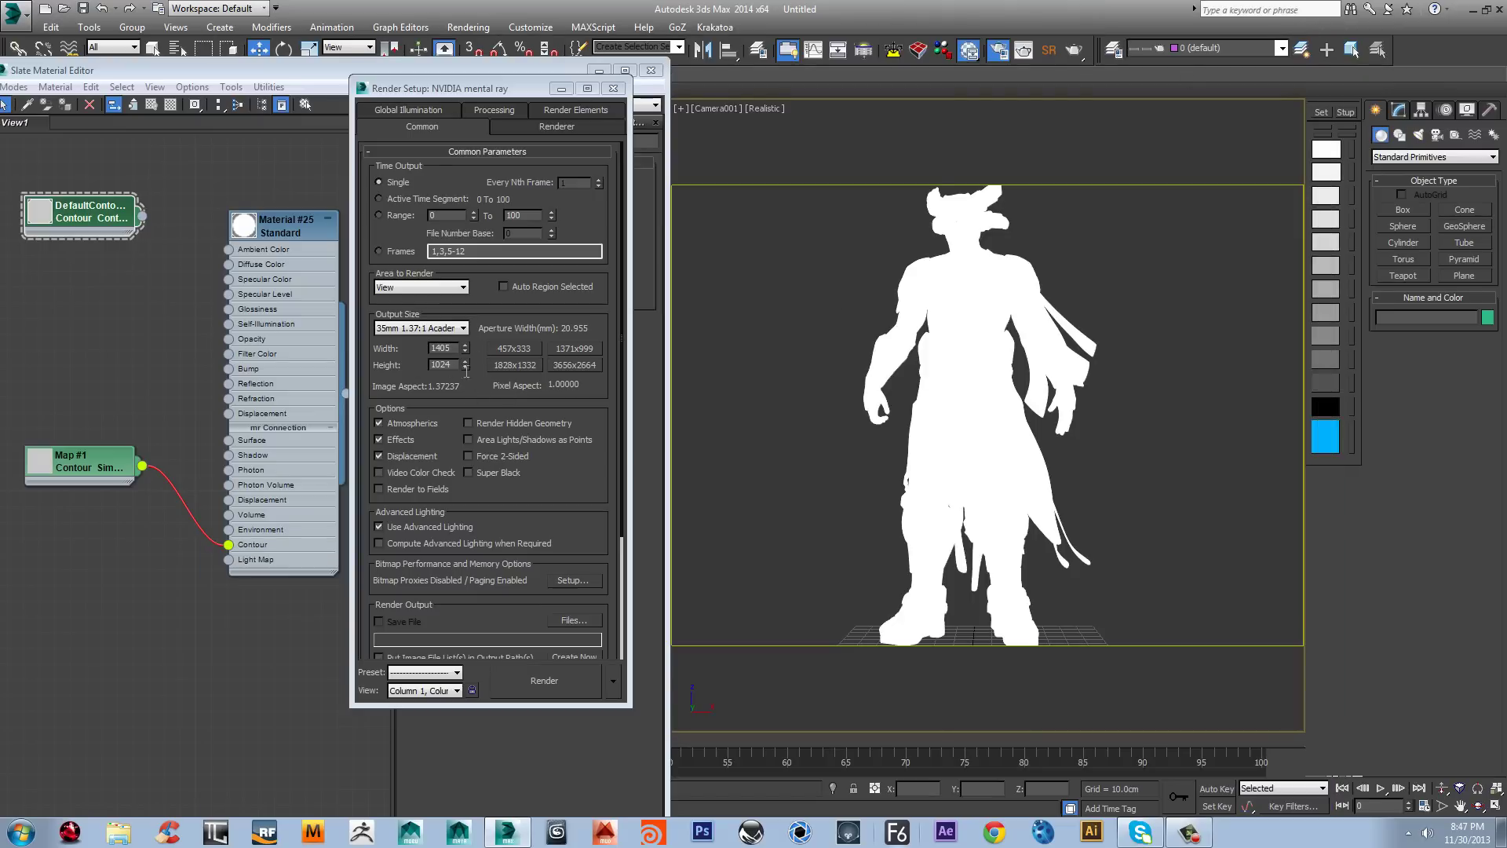
# Step: Switch the render output size to Custom and set both width and height to 1024
pyautogui.click(440, 330)
pyautogui.scroll(1, 440, 346)
pyautogui.click(424, 338)
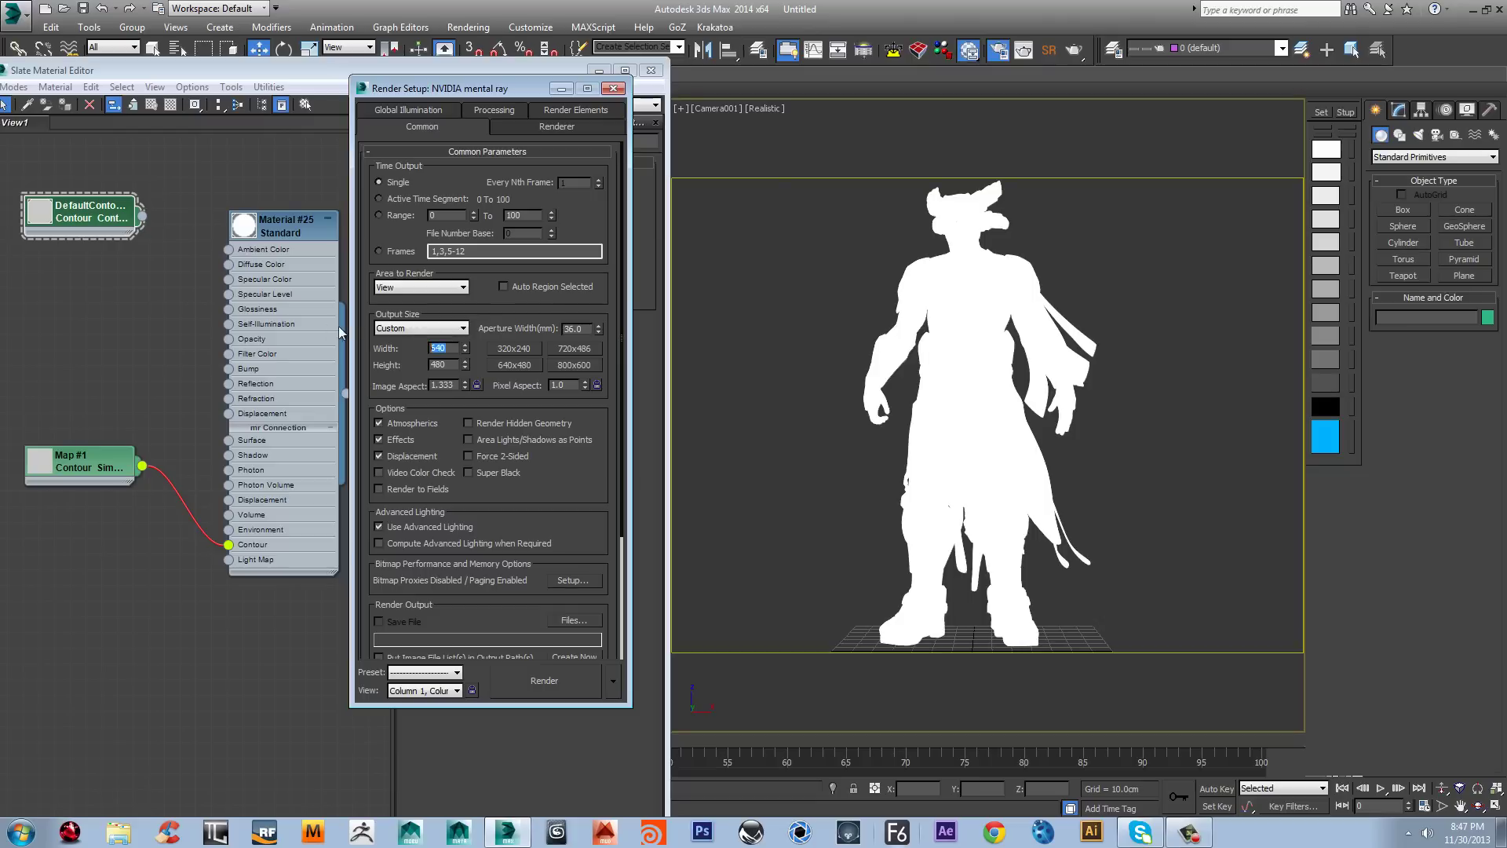
pyautogui.write('1024')
pyautogui.press('Tab')
pyautogui.write('1024')
pyautogui.press('Return')
# Step: Move the camera closer so the character fills the square frame from horns to boots
pyautogui.click(823, 351)
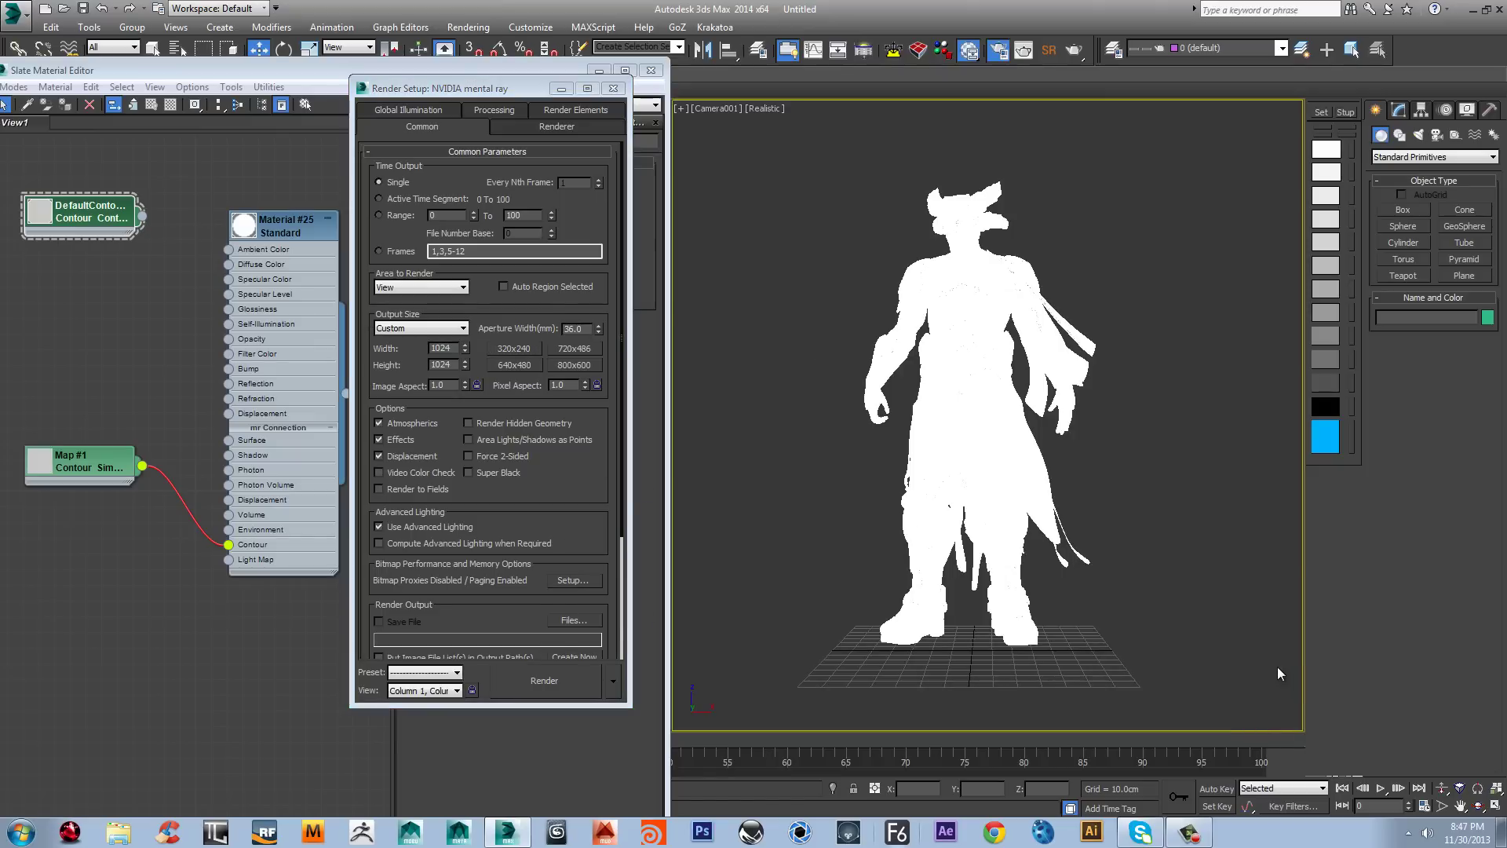
pyautogui.click(1033, 481)
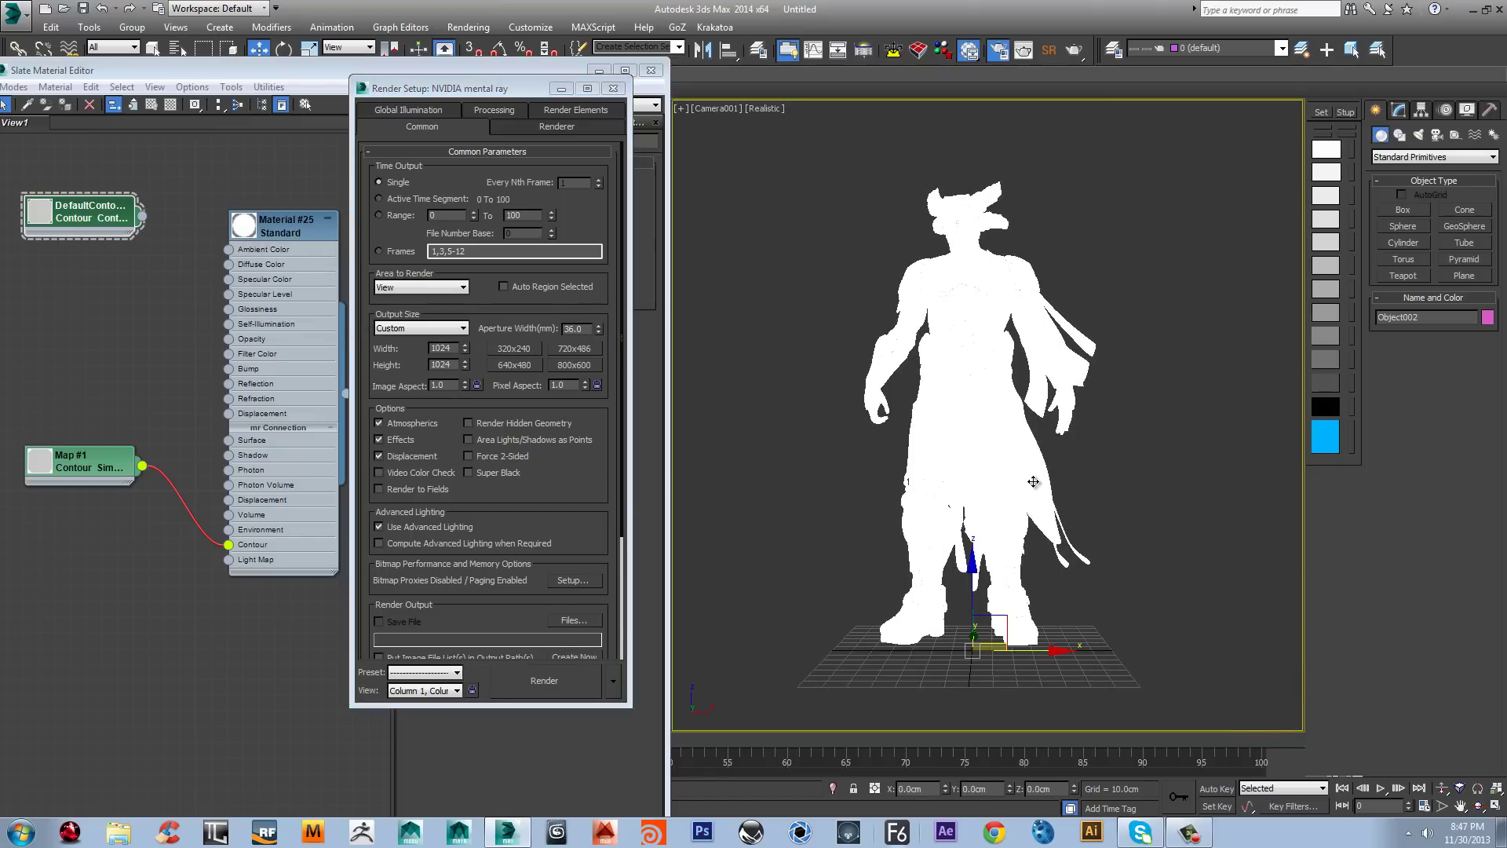
pyautogui.keyDown('ctrl'); pyautogui.keyDown('alt'); pyautogui.moveTo(1036, 451); pyautogui.dragTo(1039, 434, button='middle'); pyautogui.keyUp('alt'); pyautogui.keyUp('ctrl')
pyautogui.press('w')
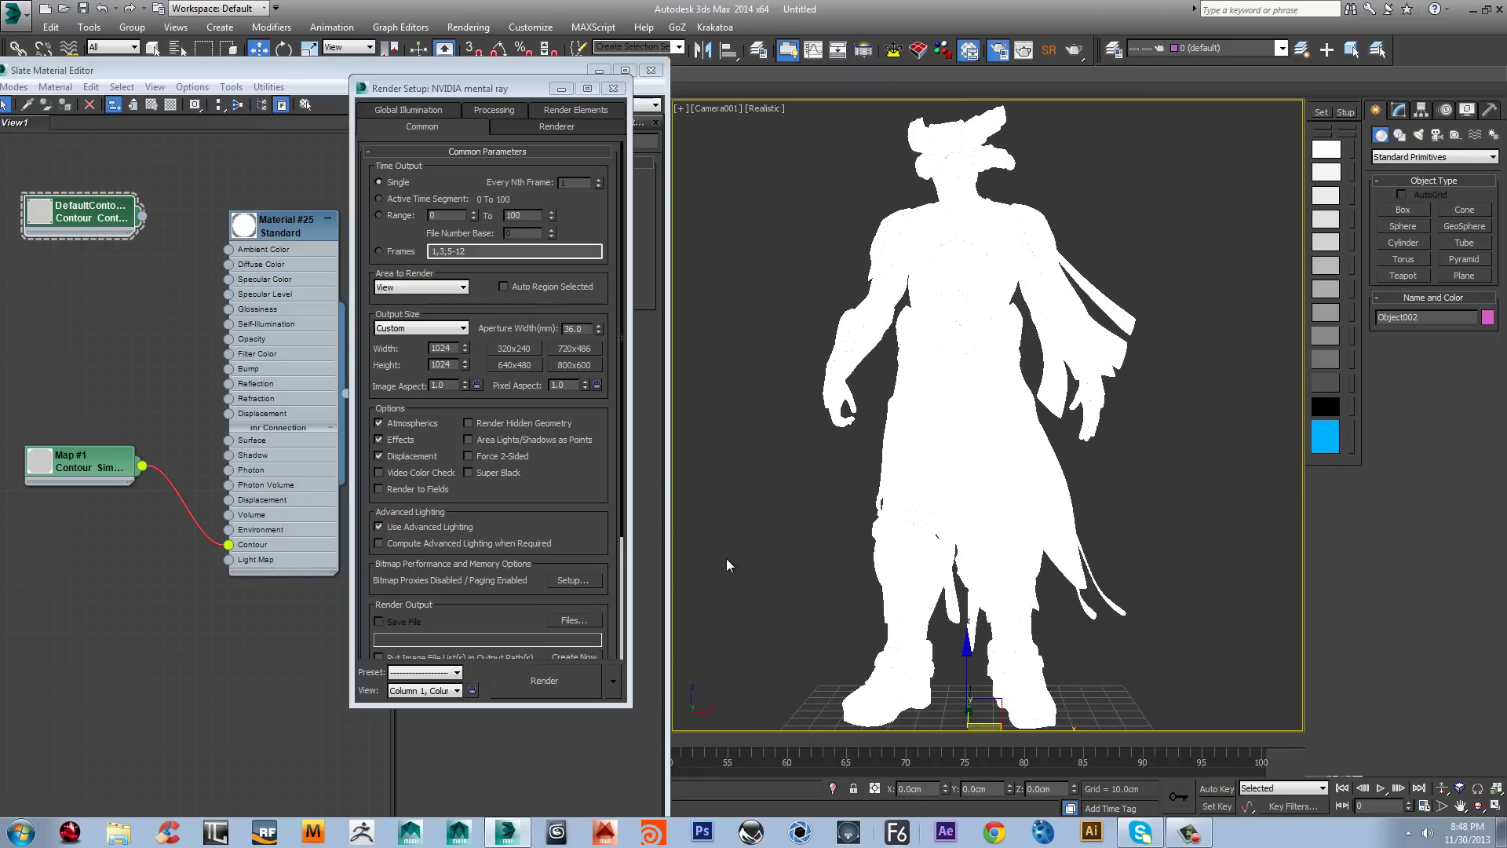
# Step: Render the reframed camera view, inspect the line drawing, and close the rendered image and Render Setup
pyautogui.hotkey('shift', 'q')
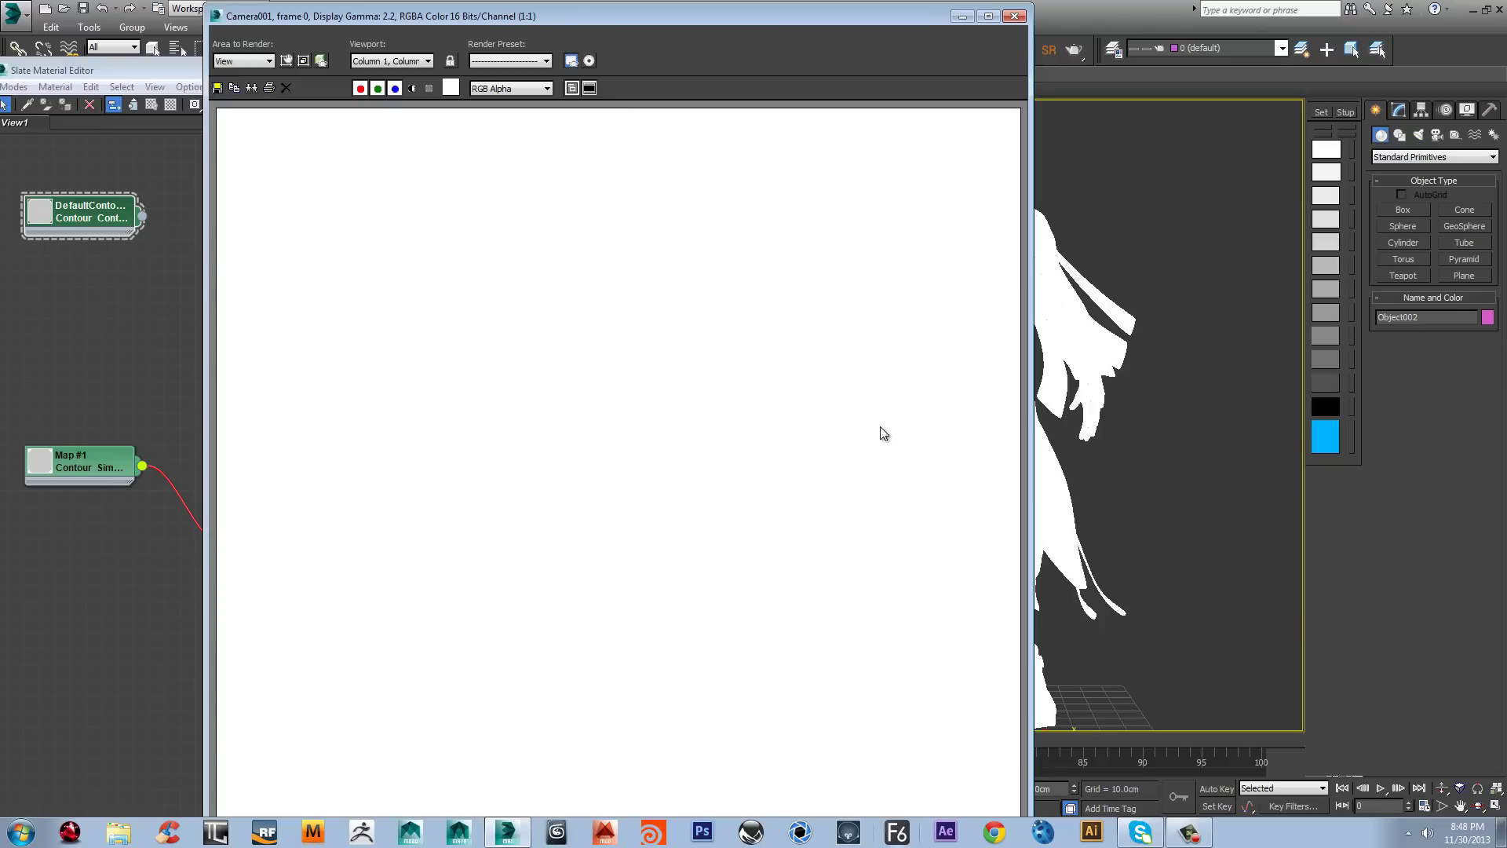
pyautogui.moveTo(748, 8); pyautogui.dragTo(666, 5)
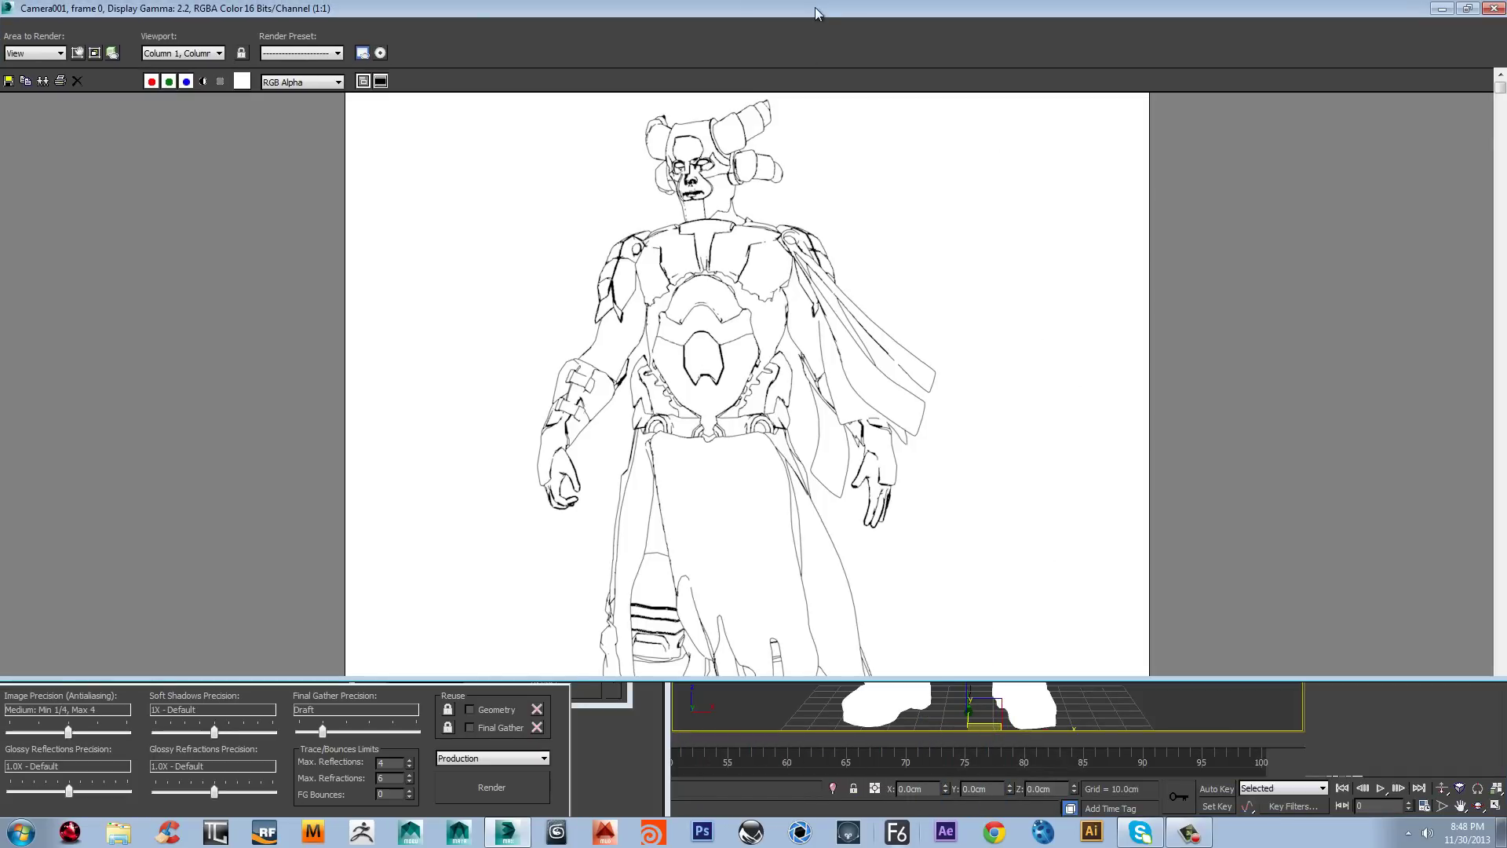
pyautogui.moveTo(815, 13); pyautogui.dragTo(694, 50)
pyautogui.scroll(-1, 816, 487)
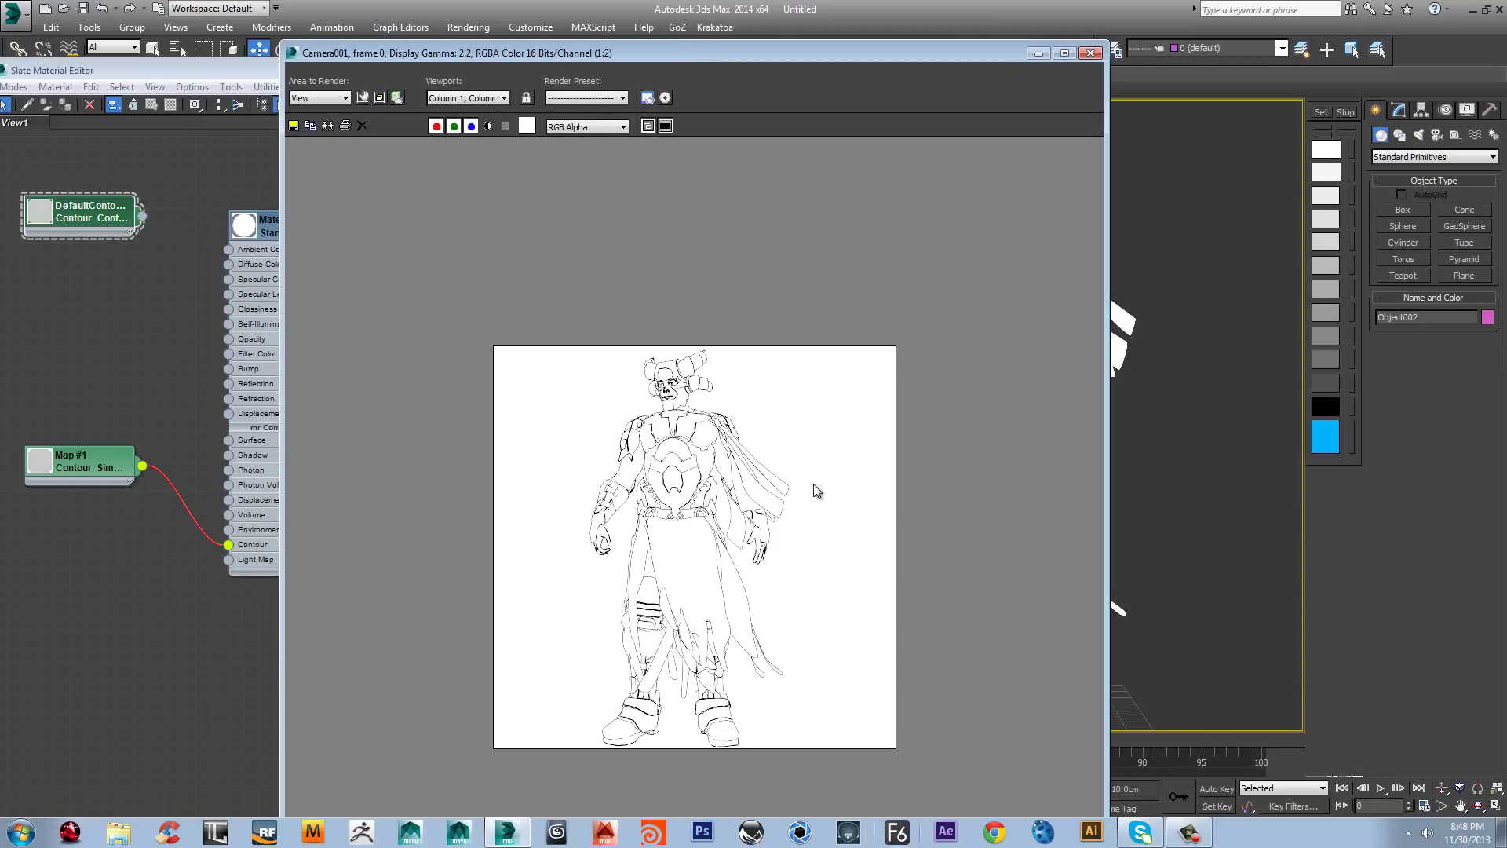
pyautogui.scroll(1, 835, 472)
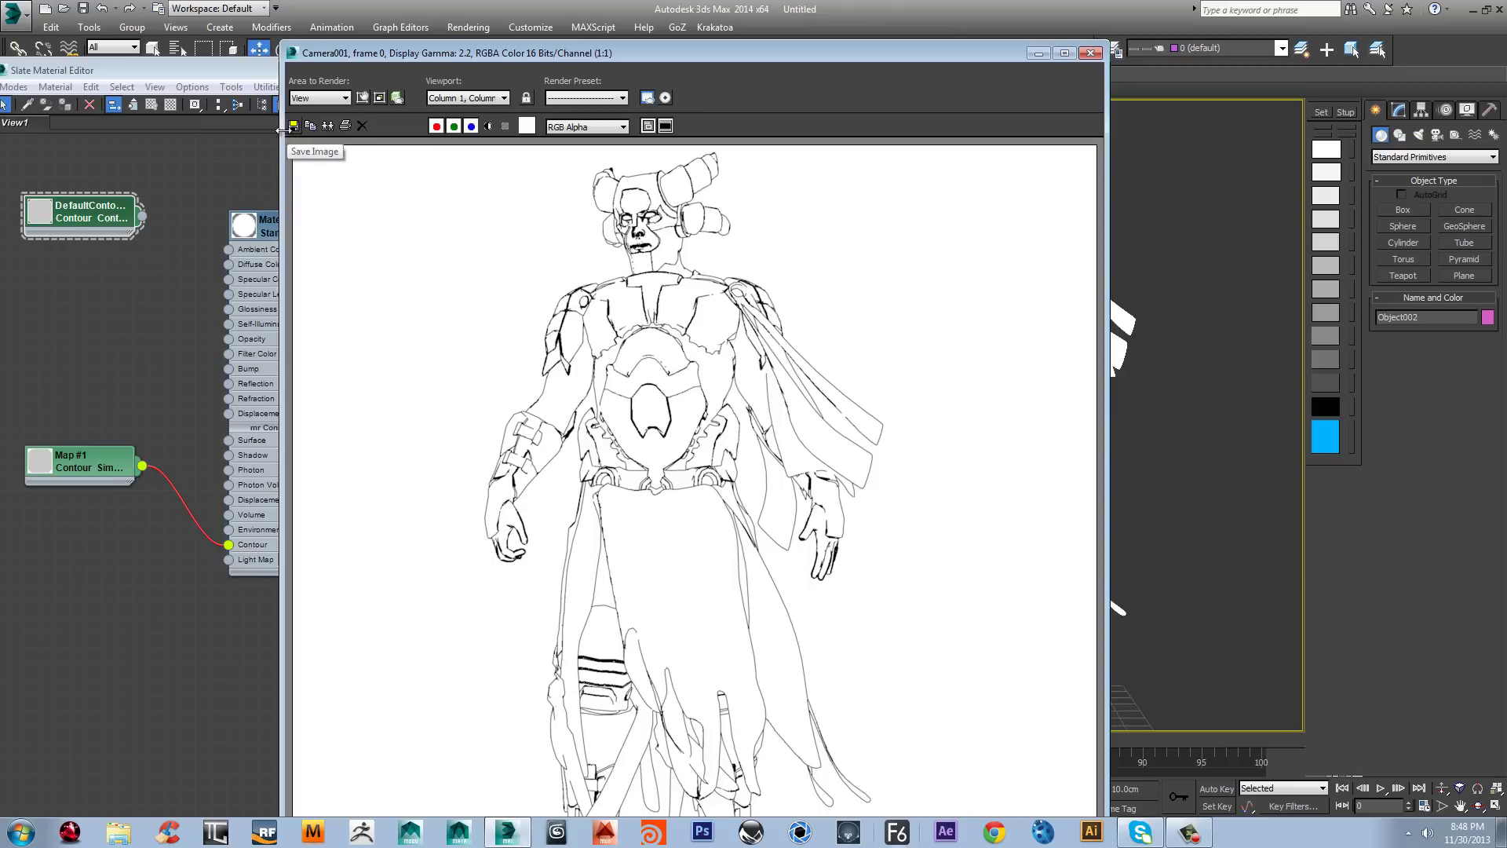
pyautogui.click(1089, 53)
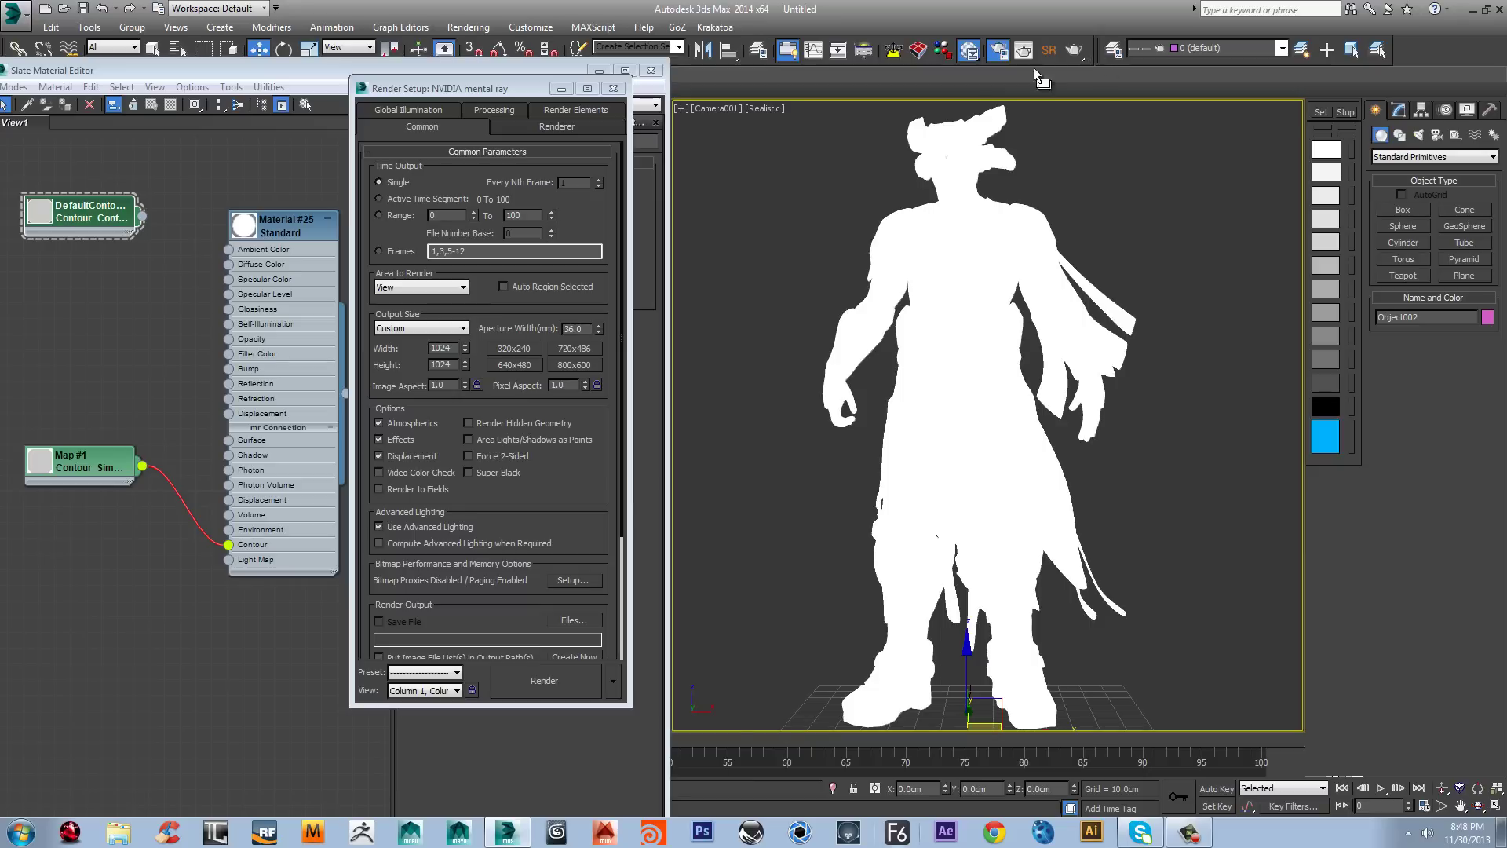
pyautogui.click(613, 88)
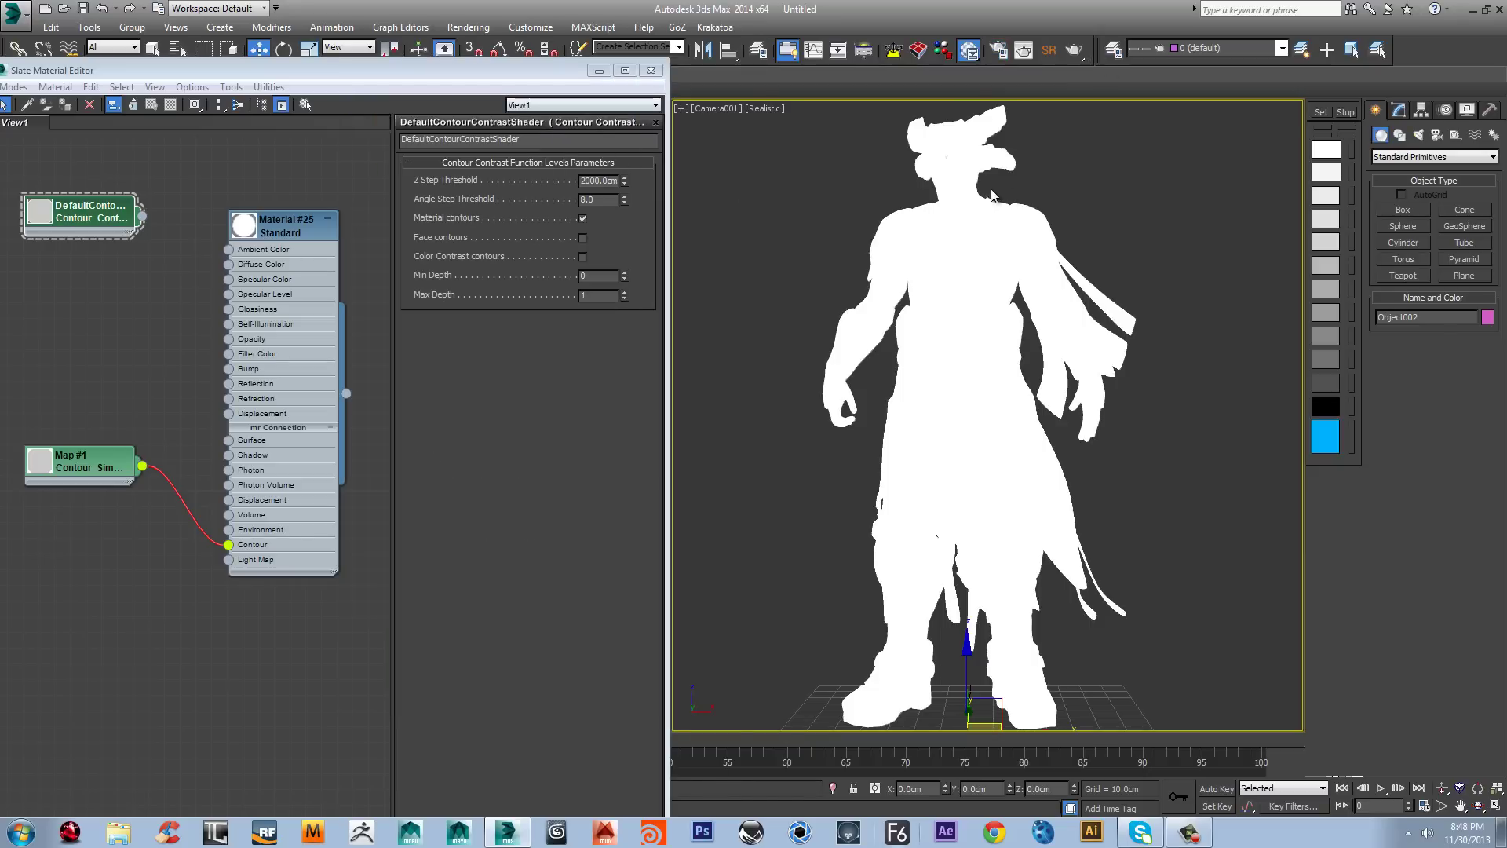
# Step: Reopen the last render and save it to the Desktop as a Targa image named line01, accepting the 32-bit compressed settings
pyautogui.moveTo(286, 236); pyautogui.dragTo(301, 204)
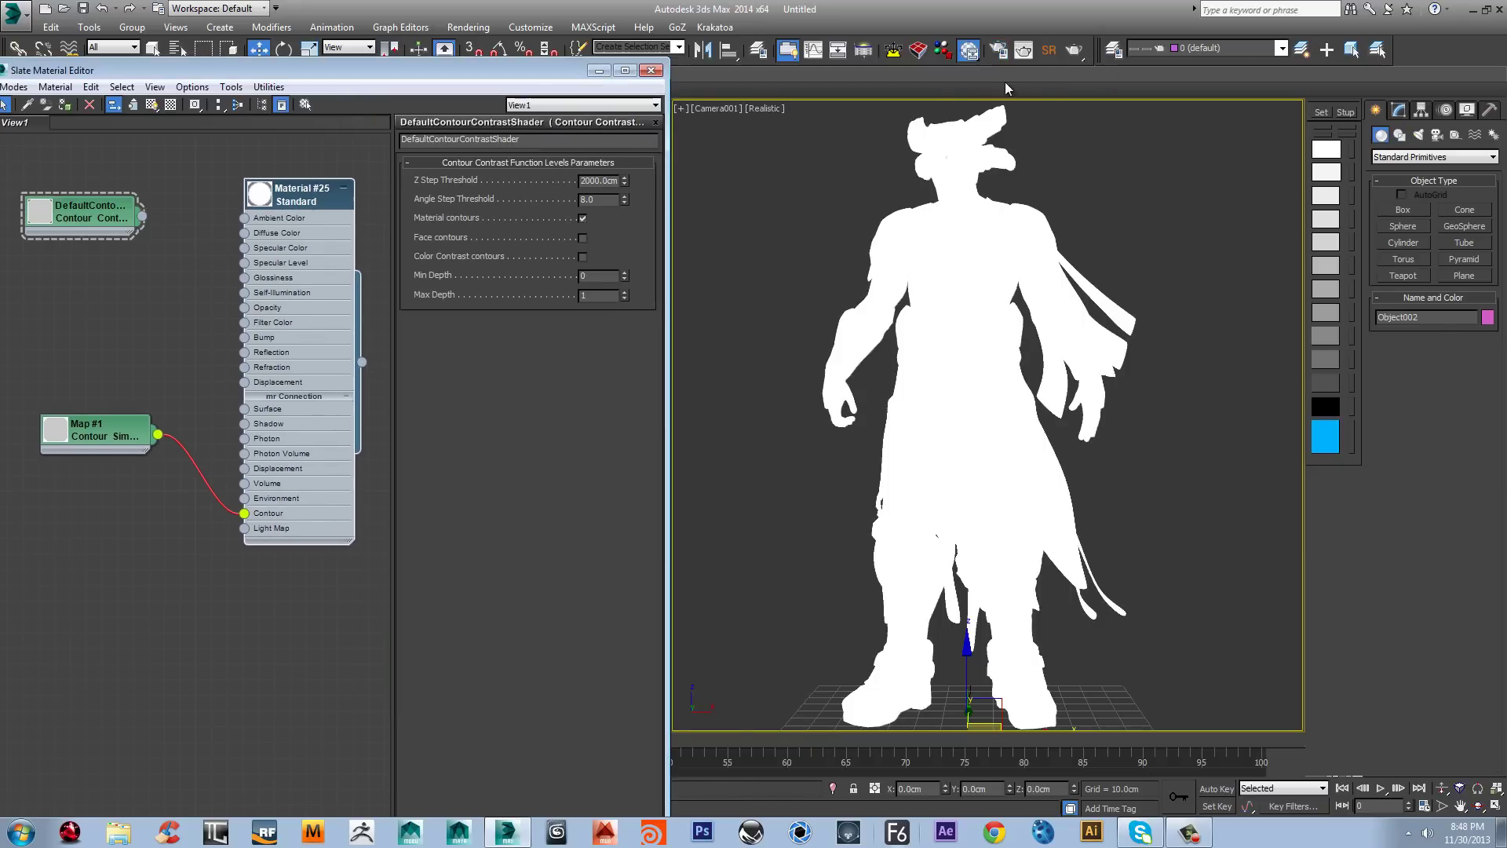
pyautogui.click(995, 59)
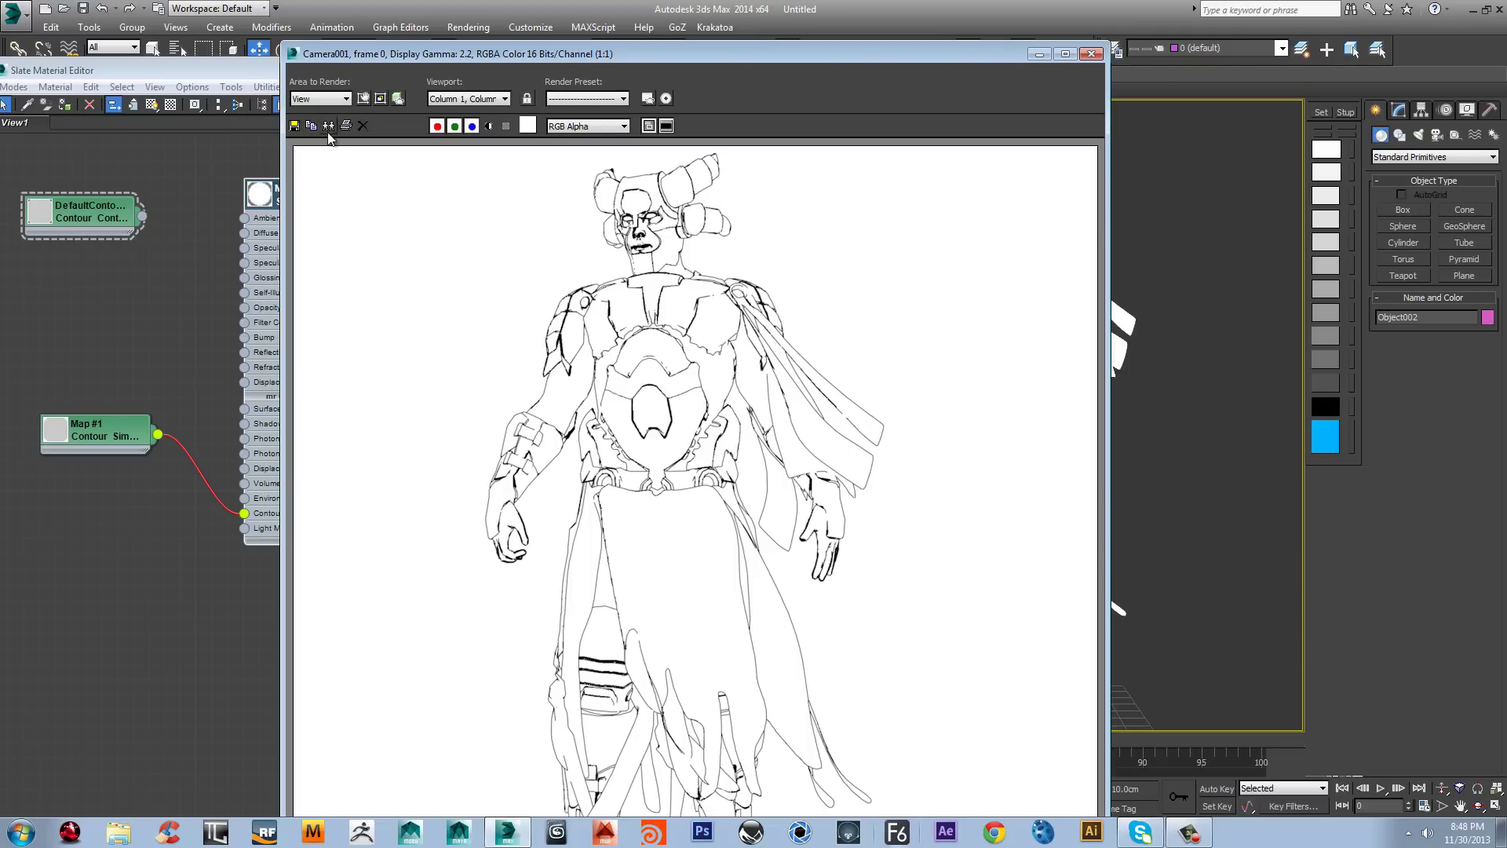
pyautogui.click(294, 125)
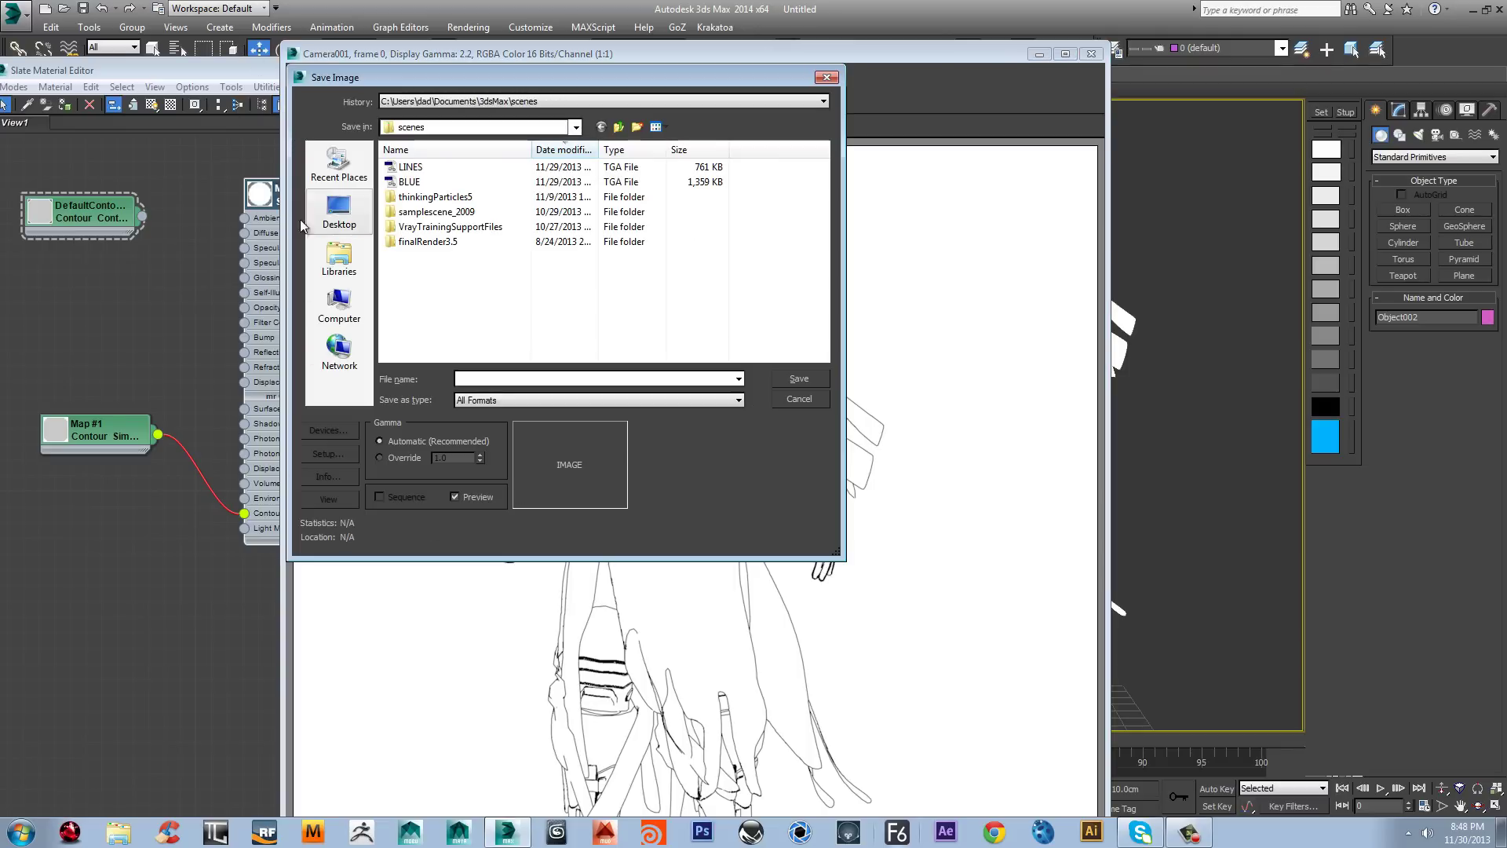
pyautogui.click(328, 206)
pyautogui.click(531, 314)
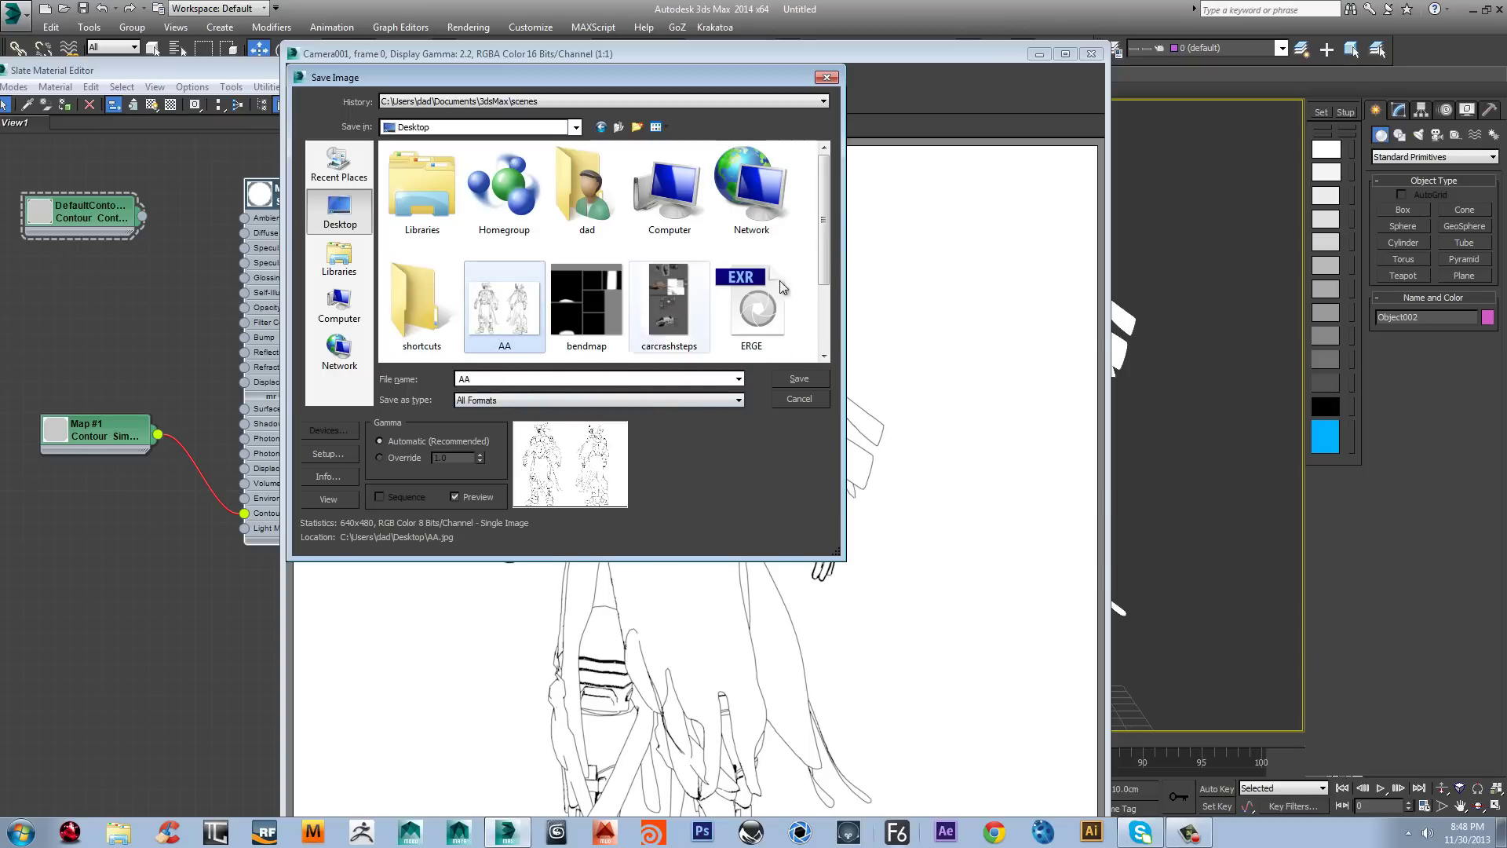
pyautogui.press('Tab')
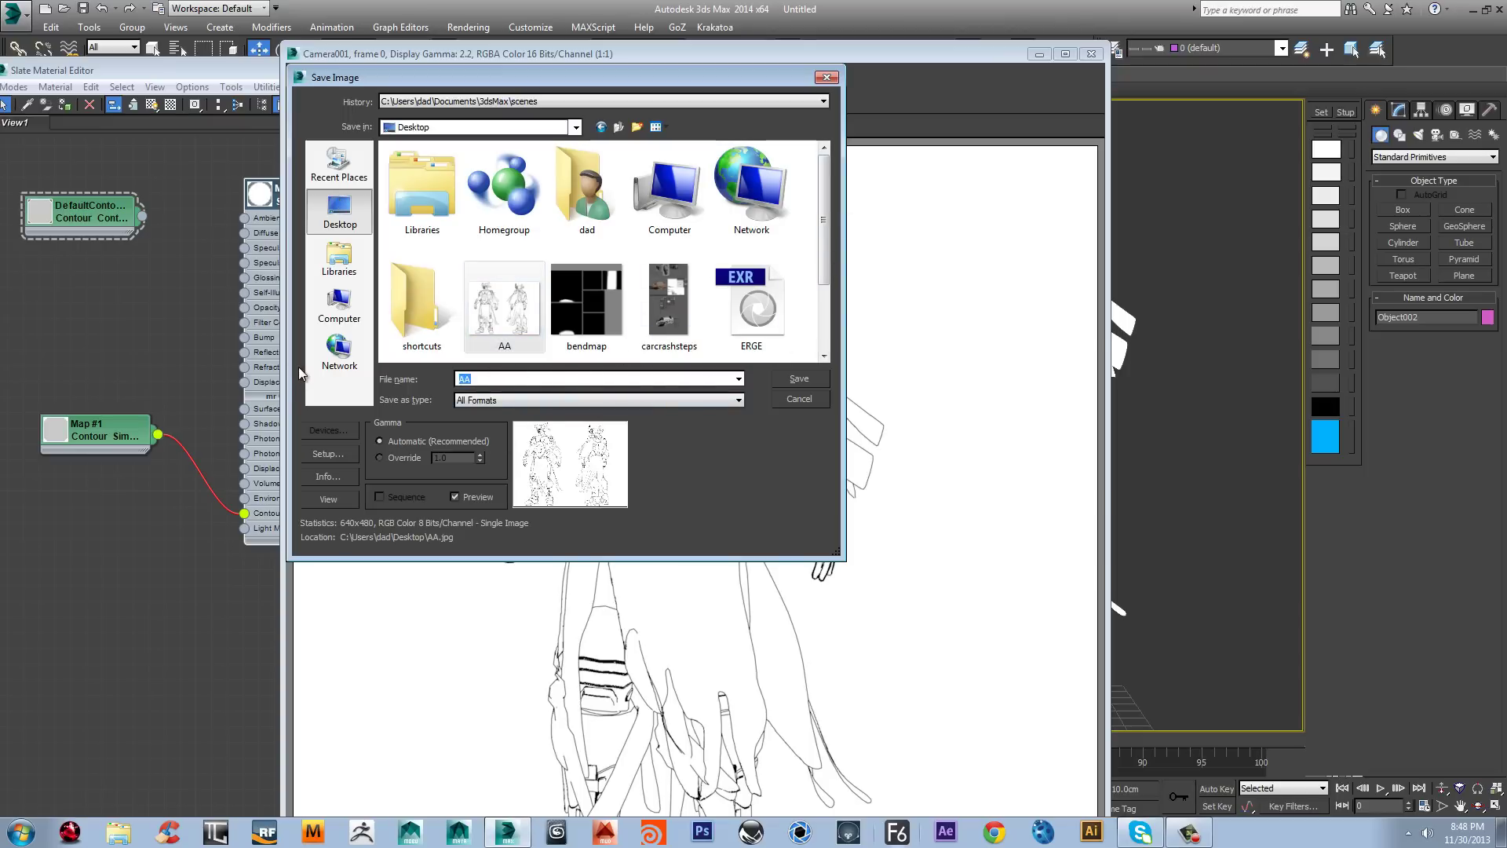
pyautogui.write('line01')
pyautogui.click(592, 400)
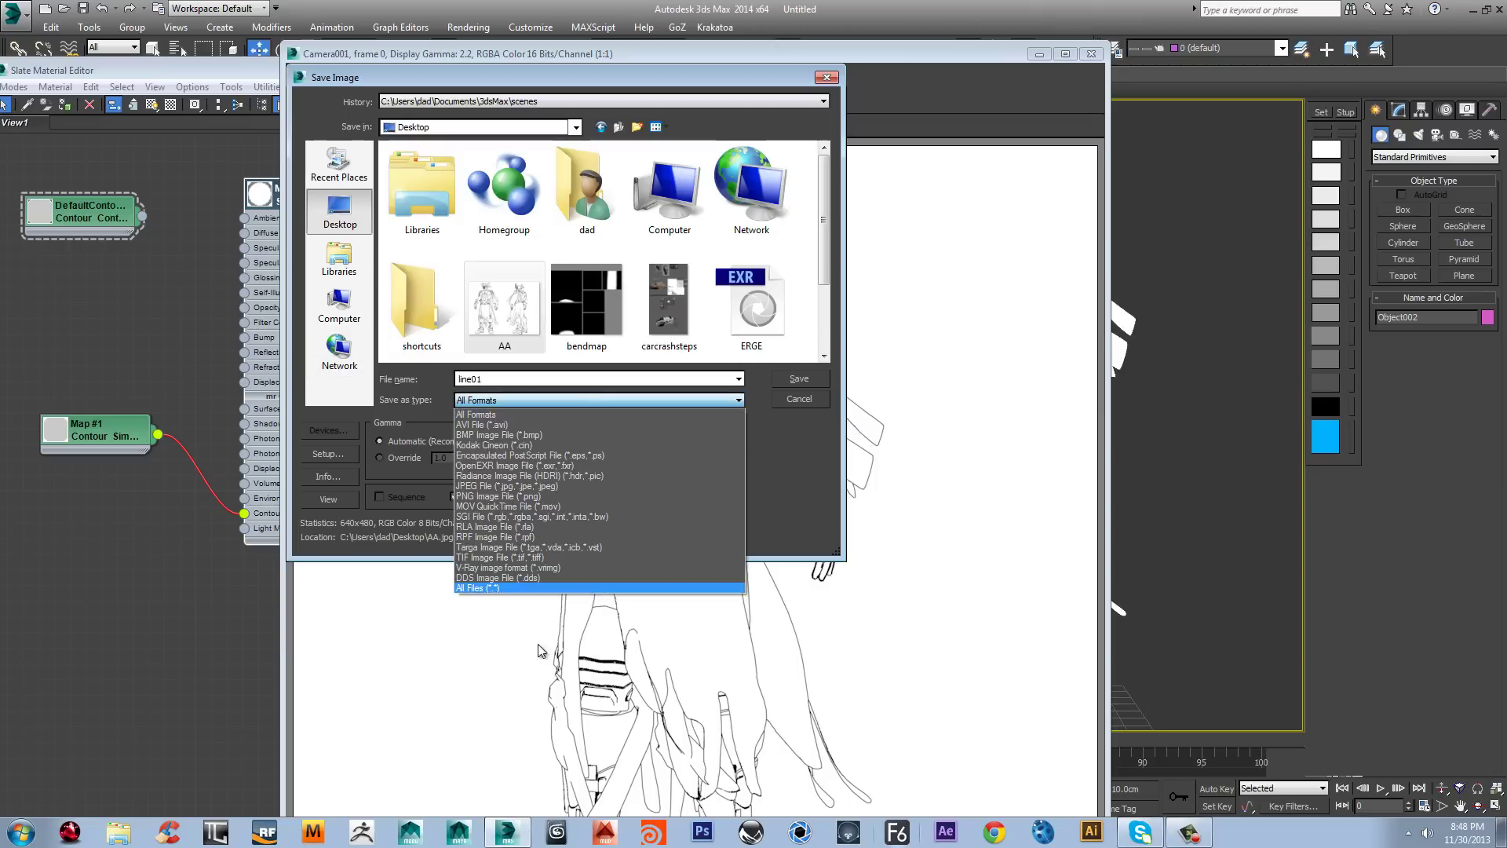
pyautogui.click(540, 547)
pyautogui.click(791, 377)
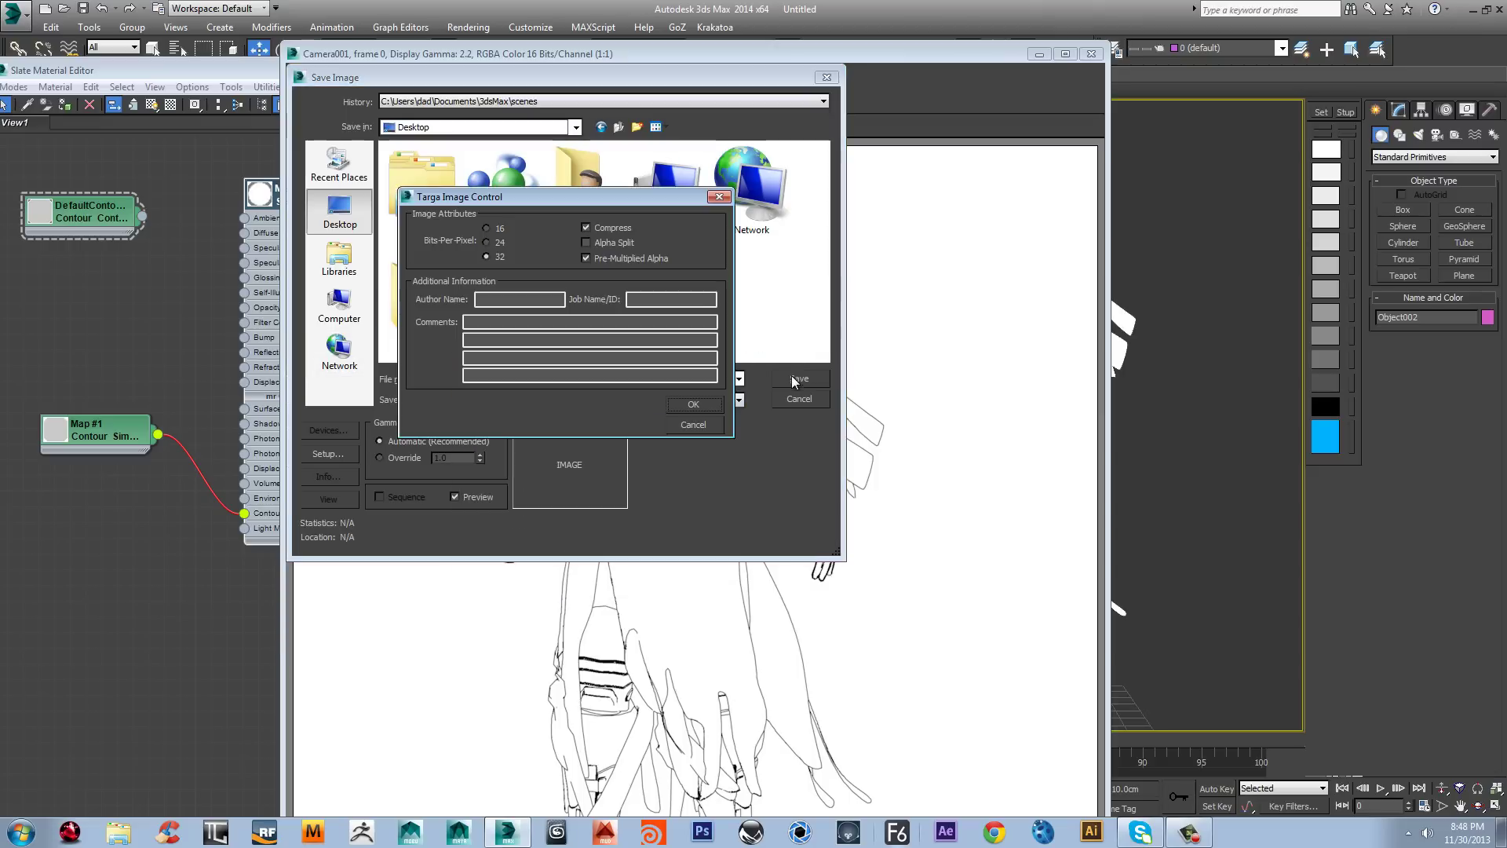
pyautogui.click(709, 406)
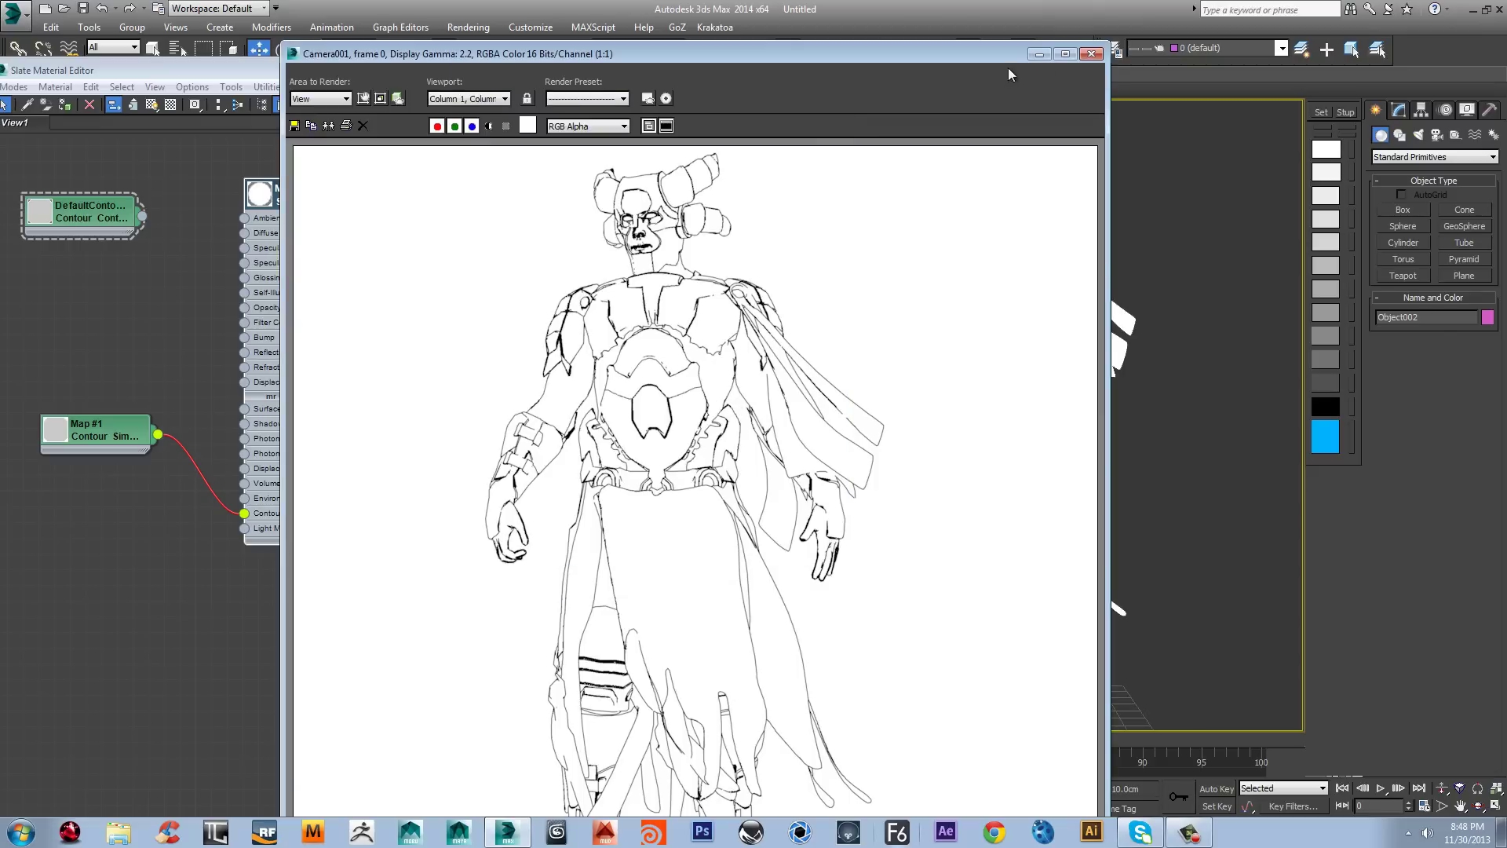
# Step: Close the rendered image, collapse the Material #25 node and line up its two contour map nodes beside it
pyautogui.click(1091, 54)
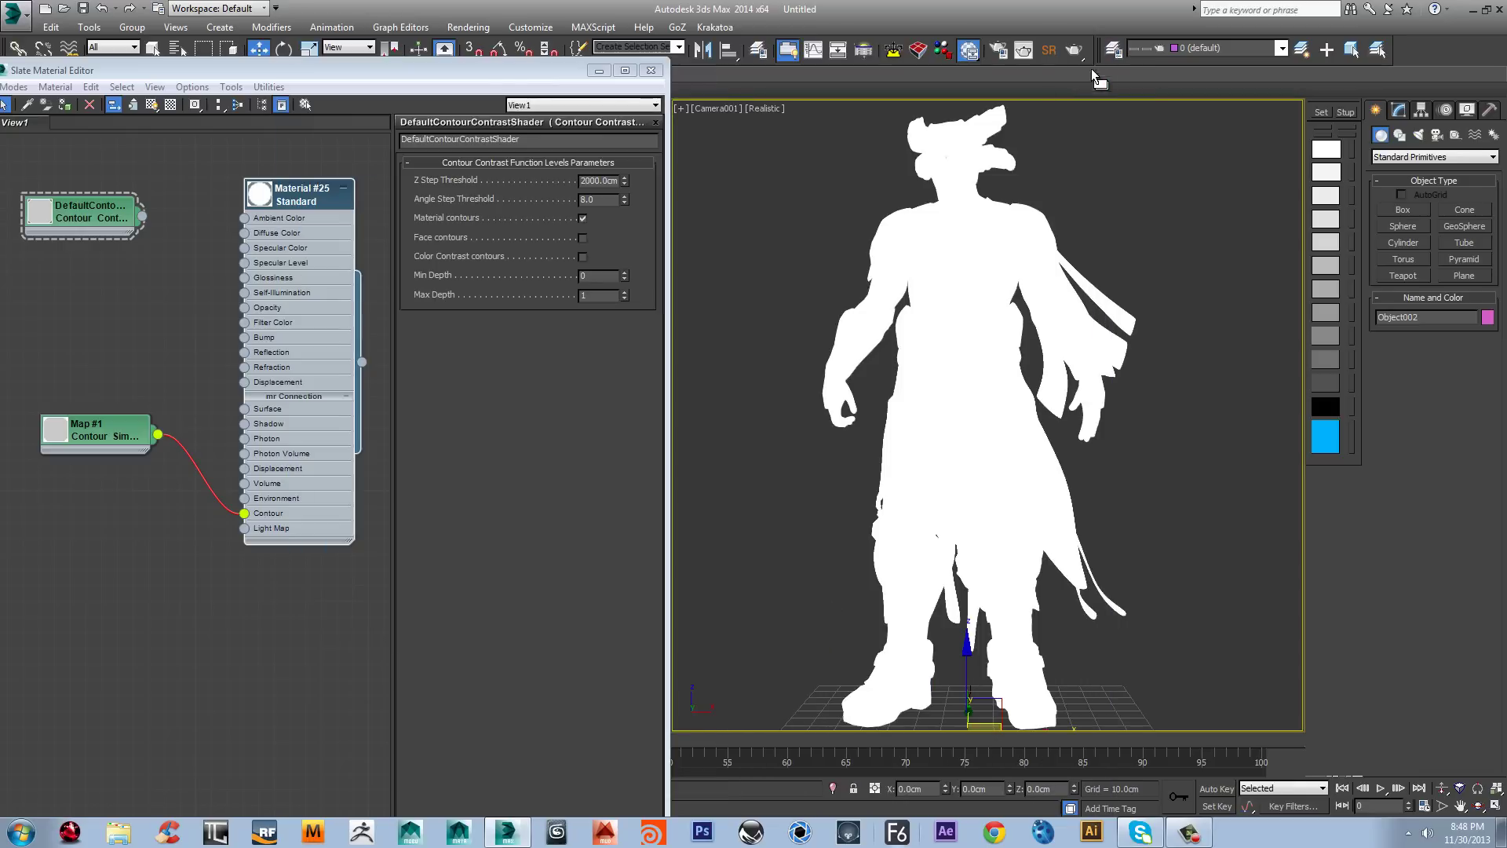
pyautogui.click(344, 188)
pyautogui.moveTo(86, 429); pyautogui.dragTo(78, 157)
pyautogui.moveTo(95, 221); pyautogui.dragTo(112, 253)
pyautogui.moveTo(114, 172); pyautogui.dragTo(110, 212)
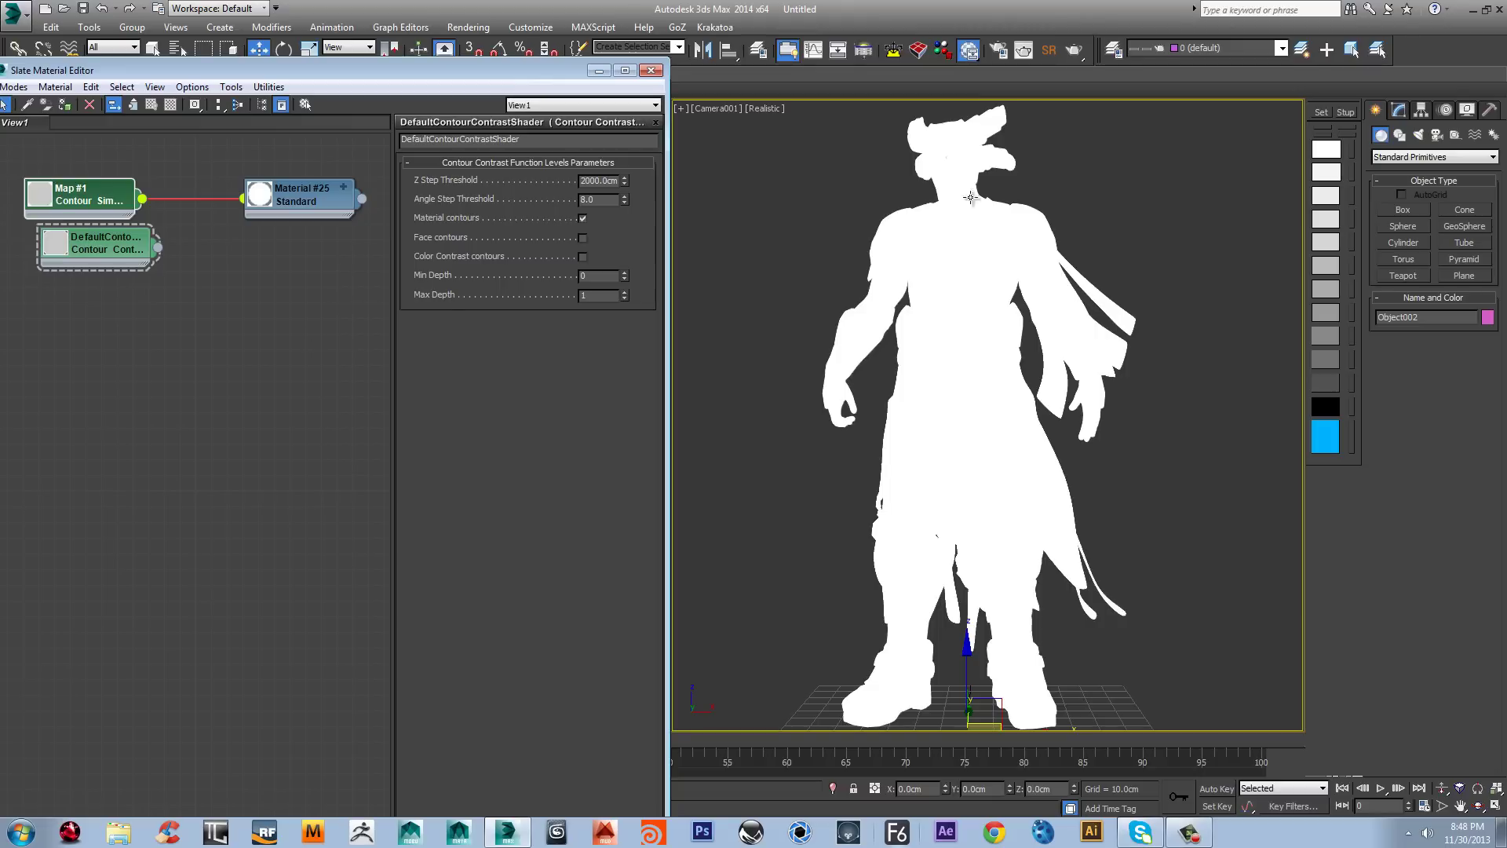
# Step: Create an Ink 'n Paint material in the node view and place it below the contour material
pyautogui.rightClick(223, 318)
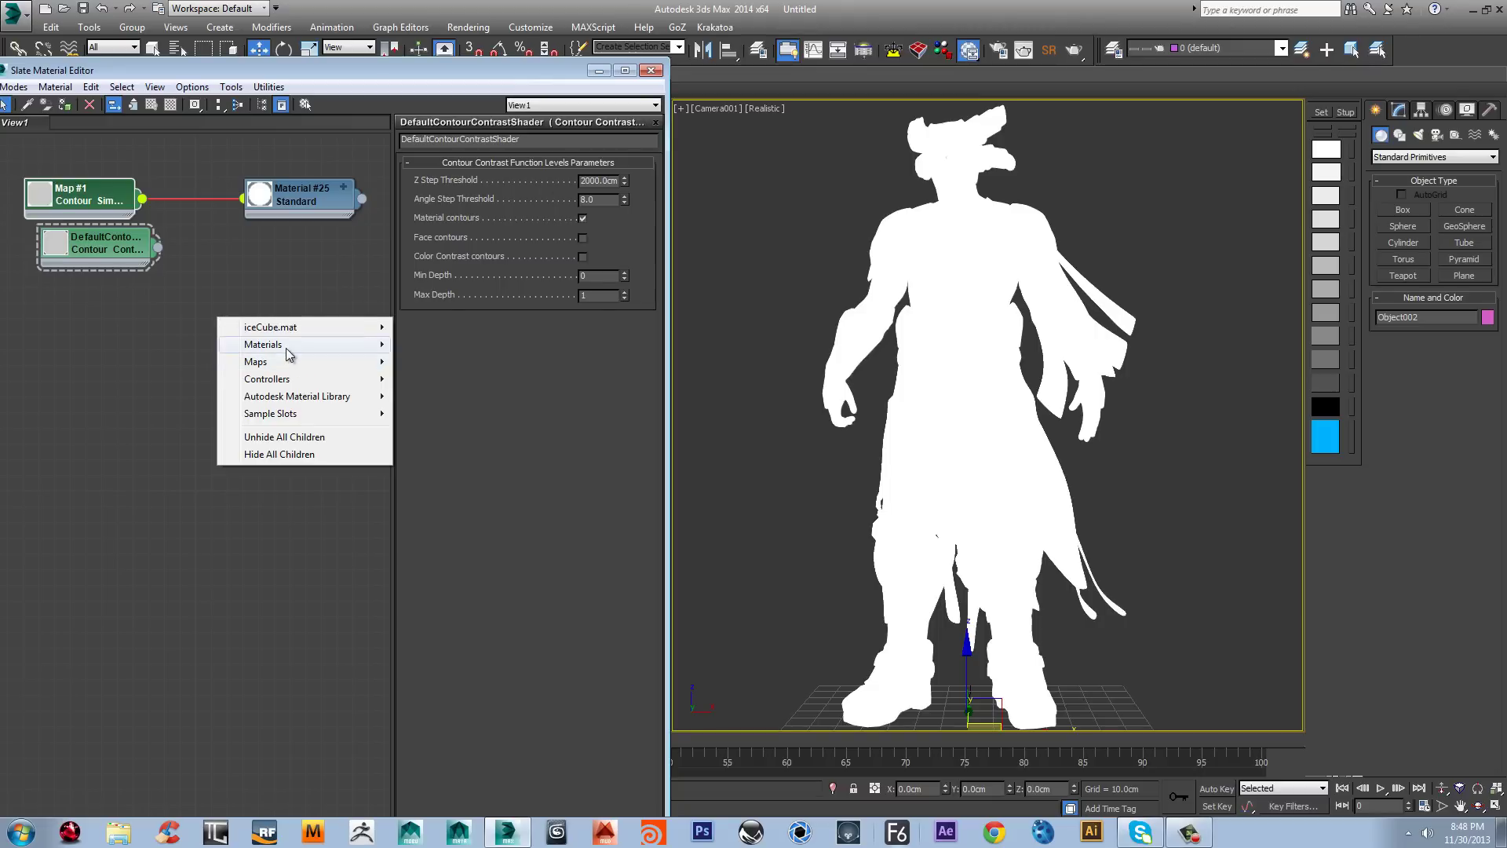
pyautogui.moveTo(286, 347)
pyautogui.moveTo(457, 366)
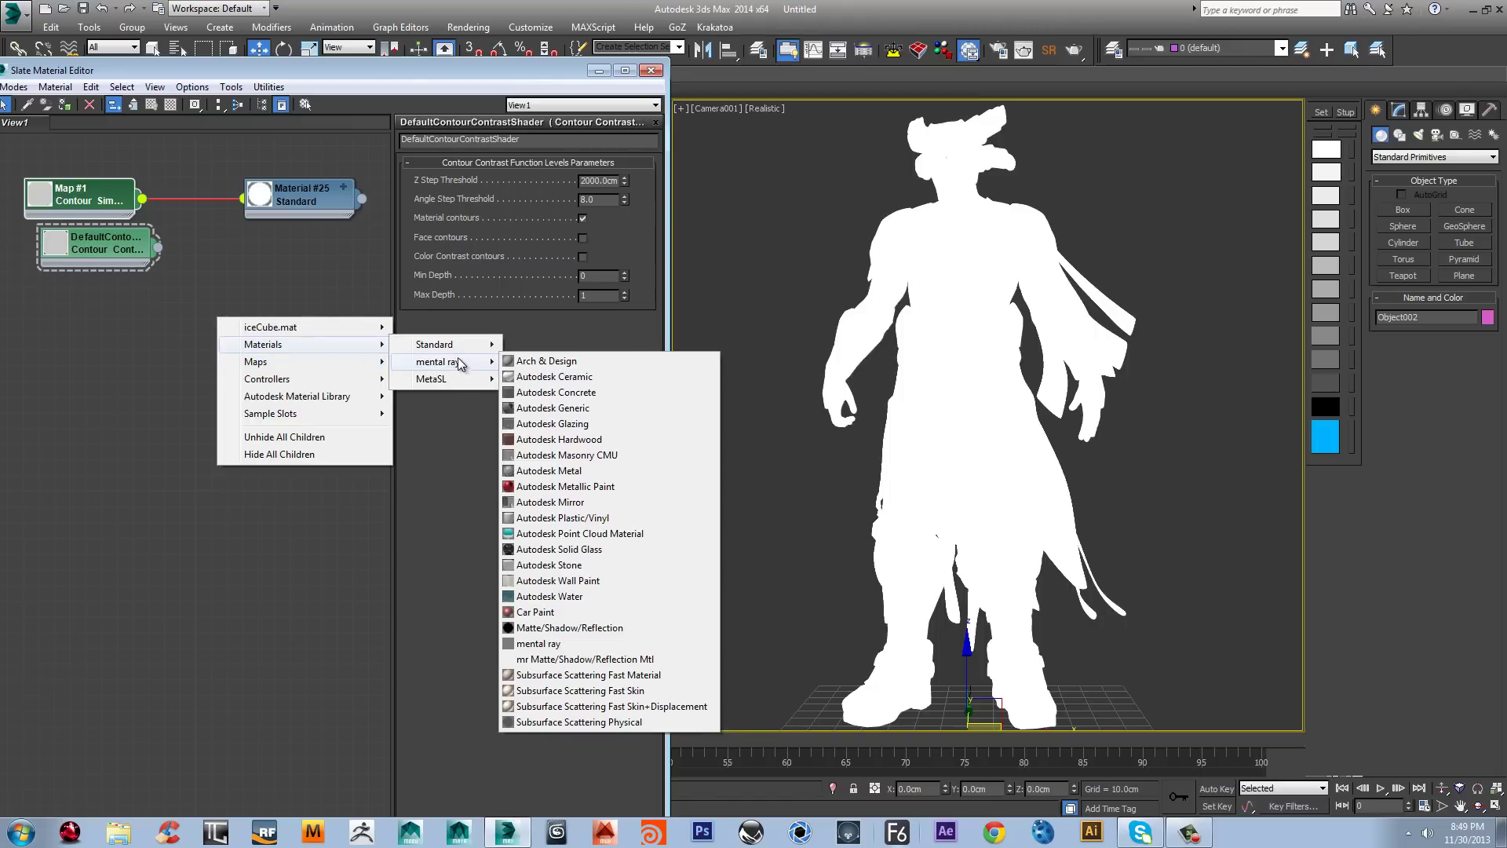
pyautogui.moveTo(434, 344)
pyautogui.click(549, 439)
pyautogui.moveTo(232, 349); pyautogui.dragTo(342, 364)
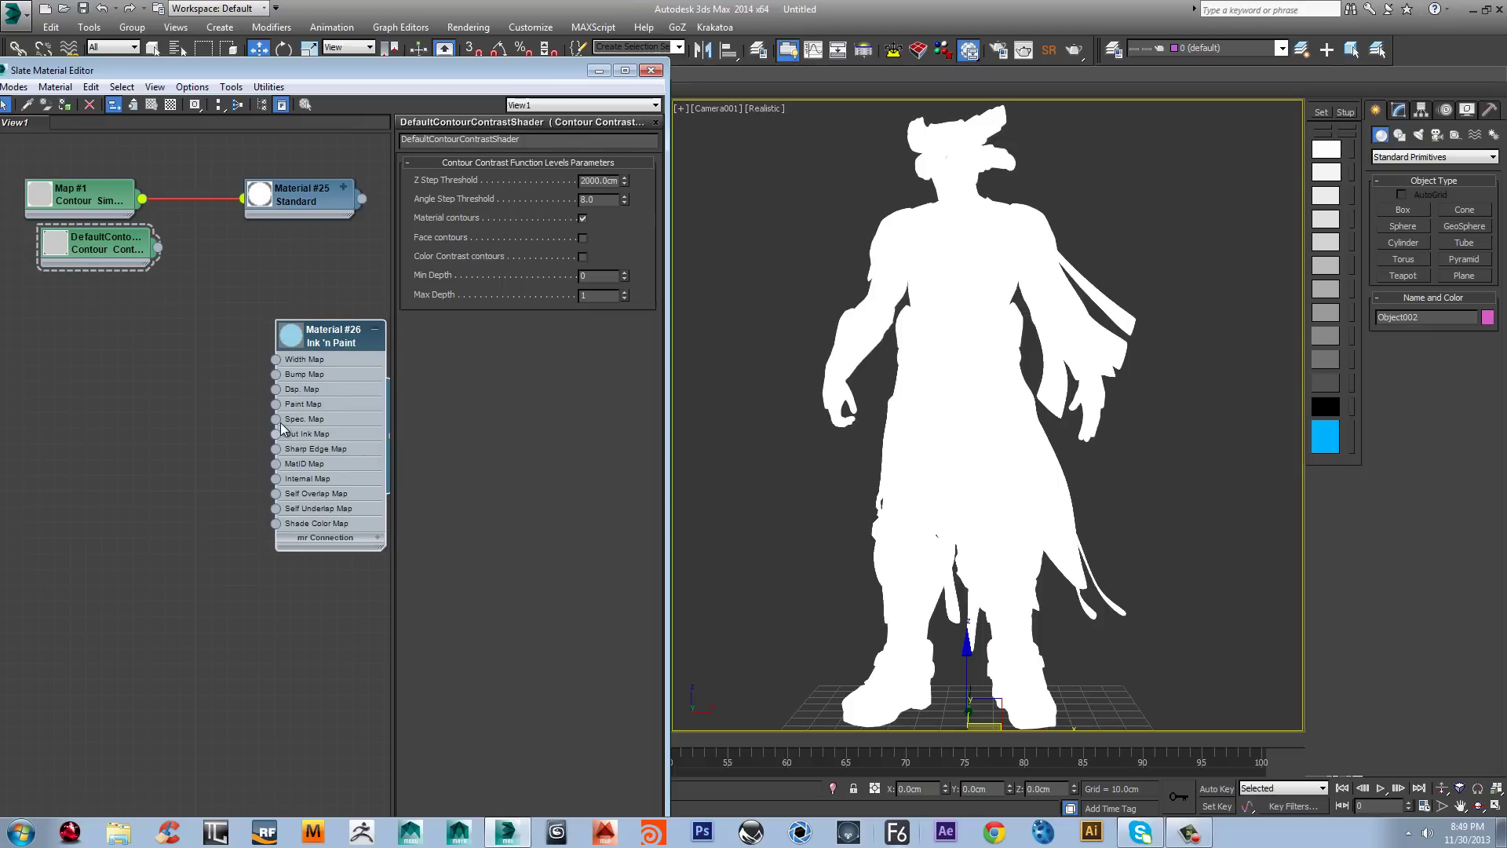
# Step: Connect a new Gradient Ramp map to the Ink 'n Paint material's Paint Map slot
pyautogui.moveTo(280, 405); pyautogui.dragTo(91, 346)
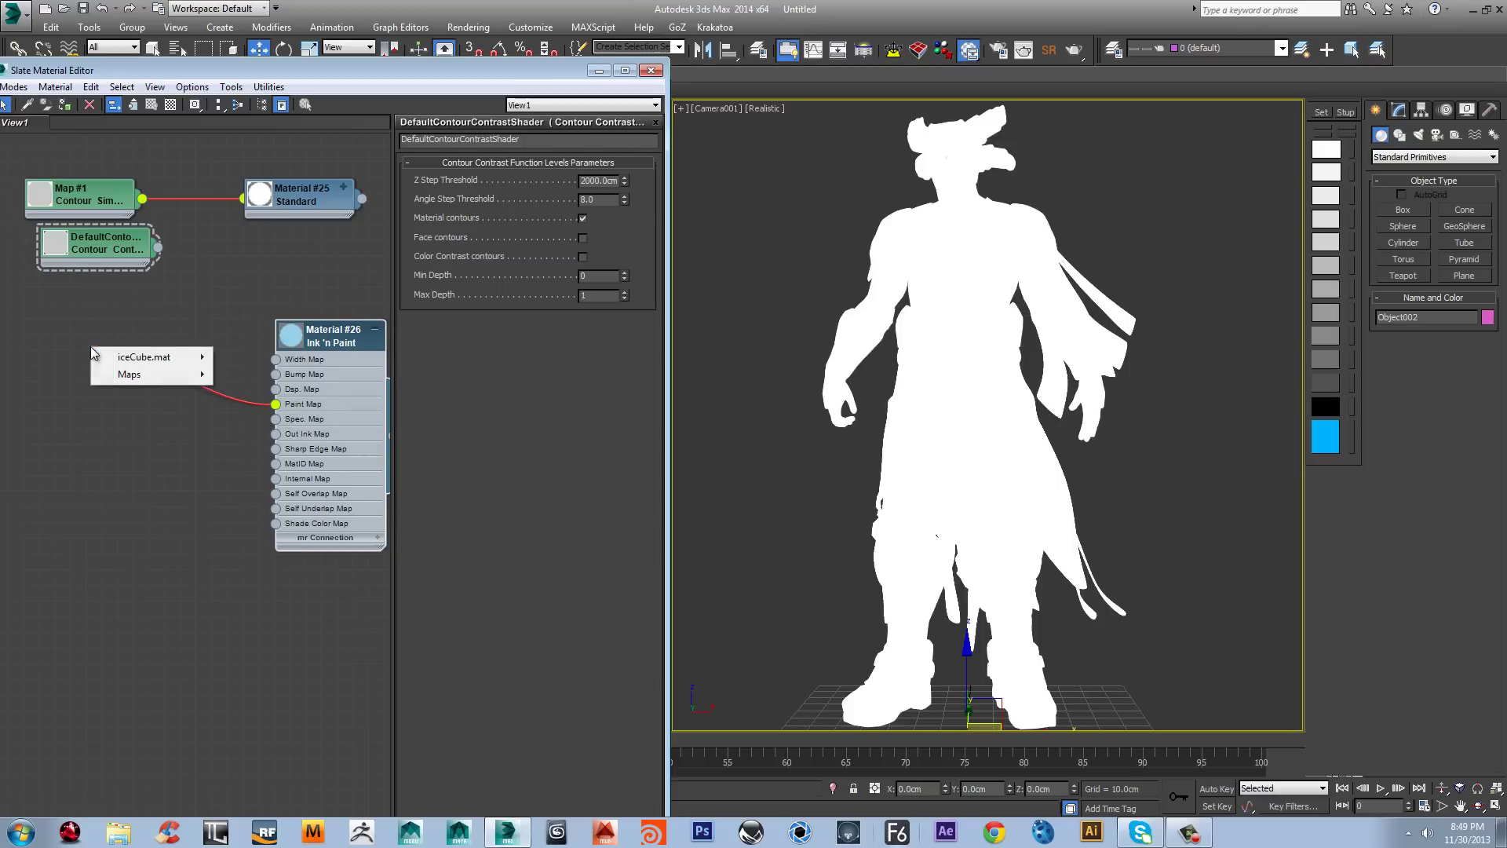
pyautogui.moveTo(143, 375)
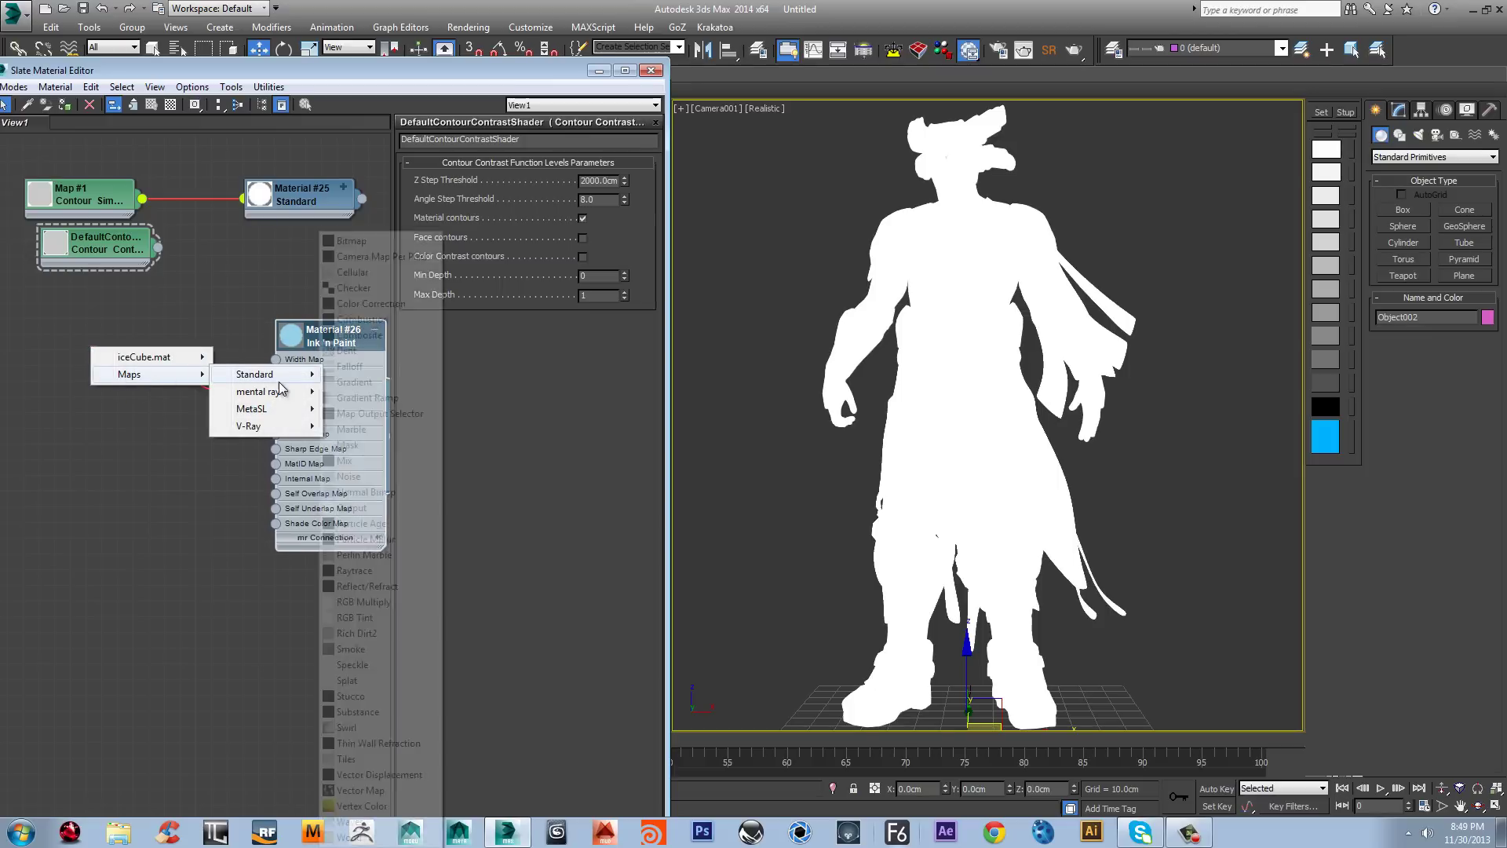
pyautogui.moveTo(281, 376)
pyautogui.click(375, 398)
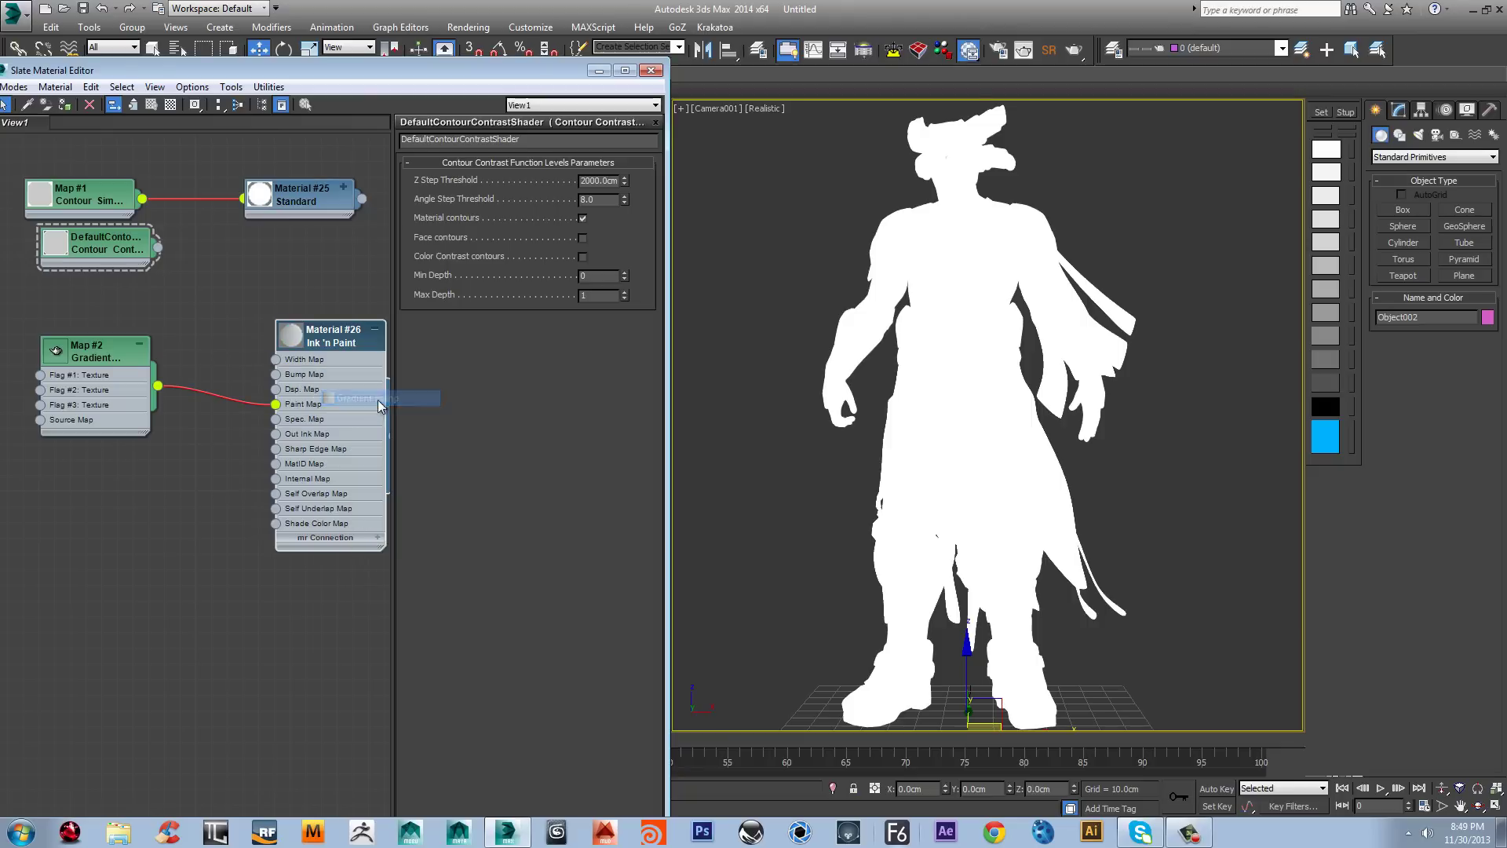
# Step: Set the Gradient Ramp's start flag to a muted blue of RGB 63, 97, 121 and keep the end flag white
pyautogui.doubleClick(105, 358)
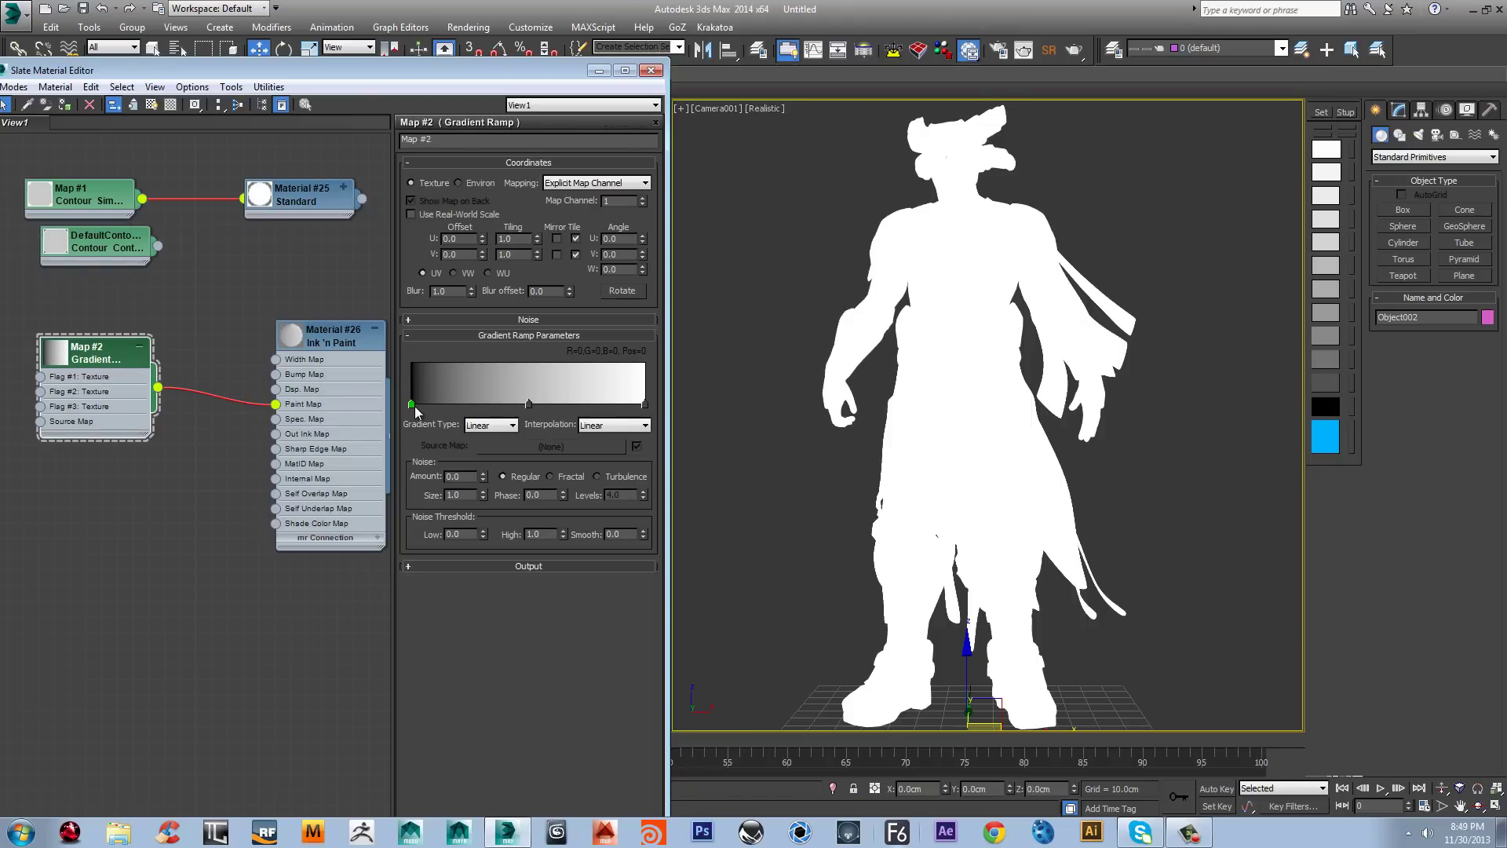
pyautogui.doubleClick(412, 403)
pyautogui.moveTo(369, 102); pyautogui.dragTo(384, 102)
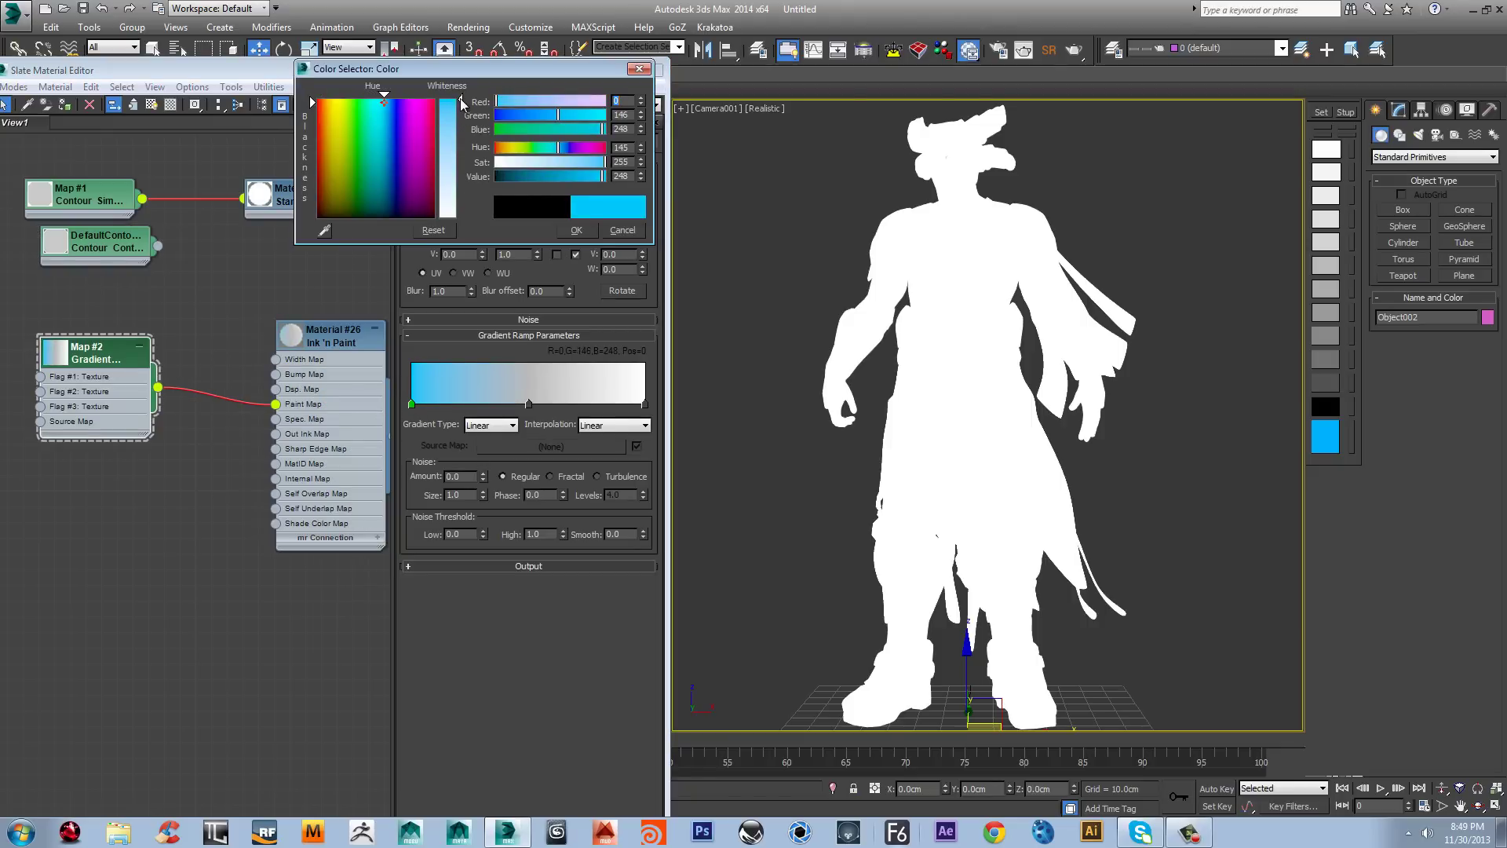
pyautogui.moveTo(549, 174)
pyautogui.mouseDown()
pyautogui.moveTo(520, 176)
pyautogui.moveTo(590, 163)
pyautogui.moveTo(523, 176)
pyautogui.moveTo(561, 184)
pyautogui.moveTo(547, 167)
pyautogui.mouseUp()
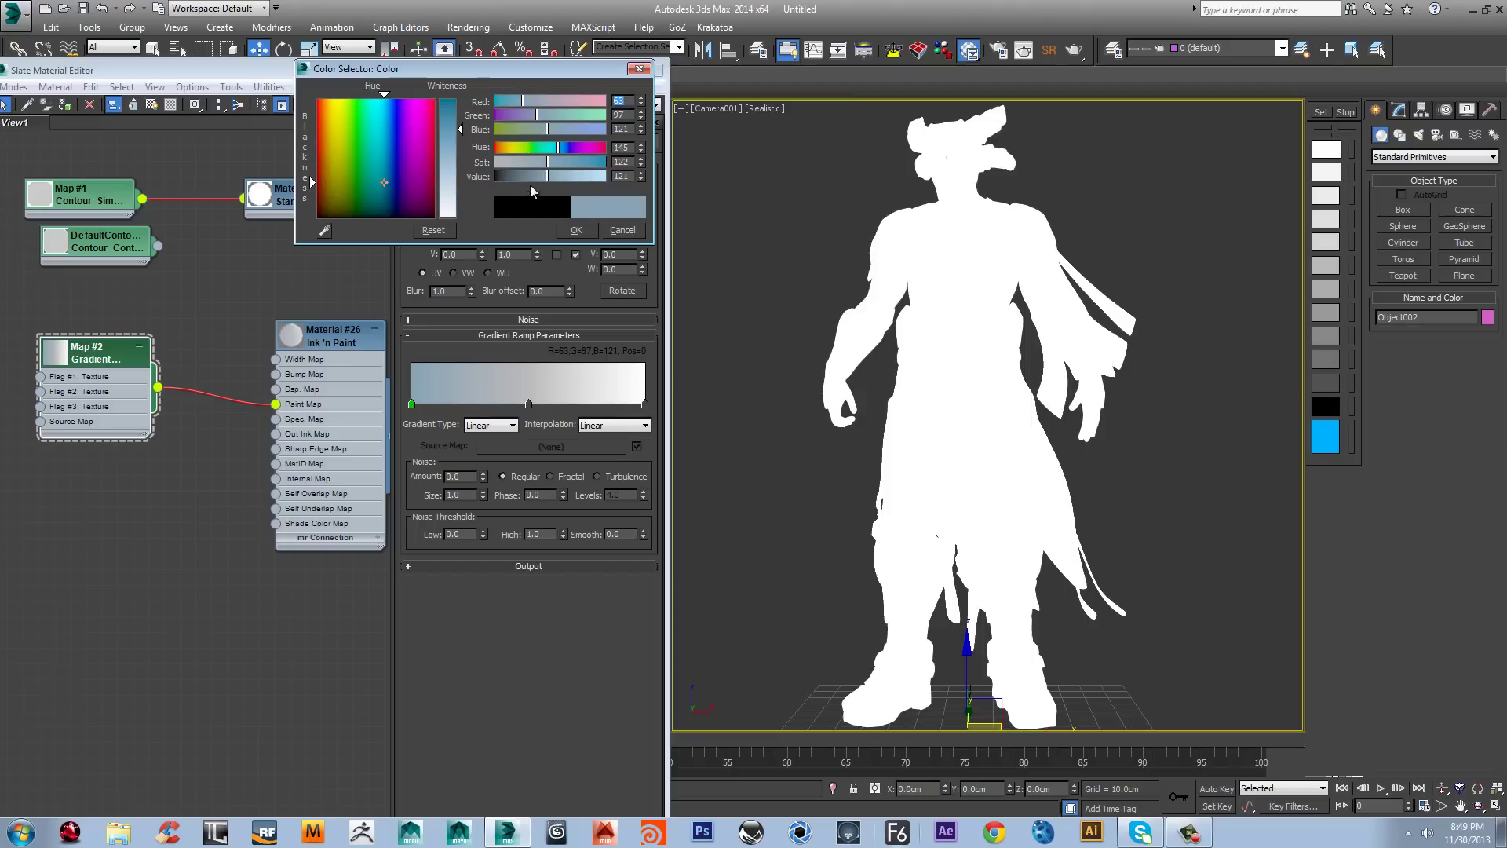
pyautogui.click(577, 230)
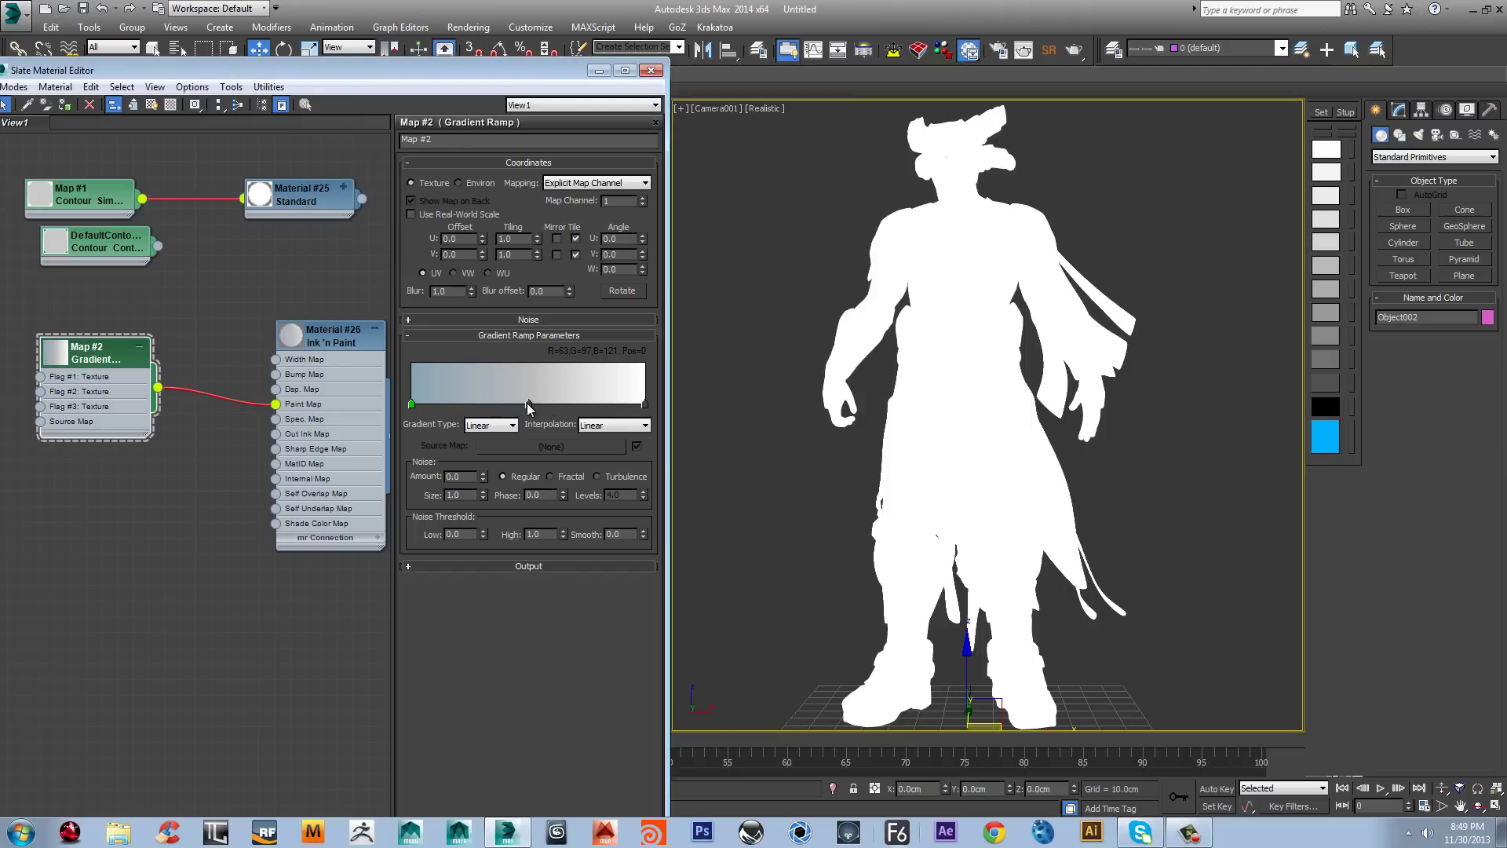
pyautogui.doubleClick(645, 407)
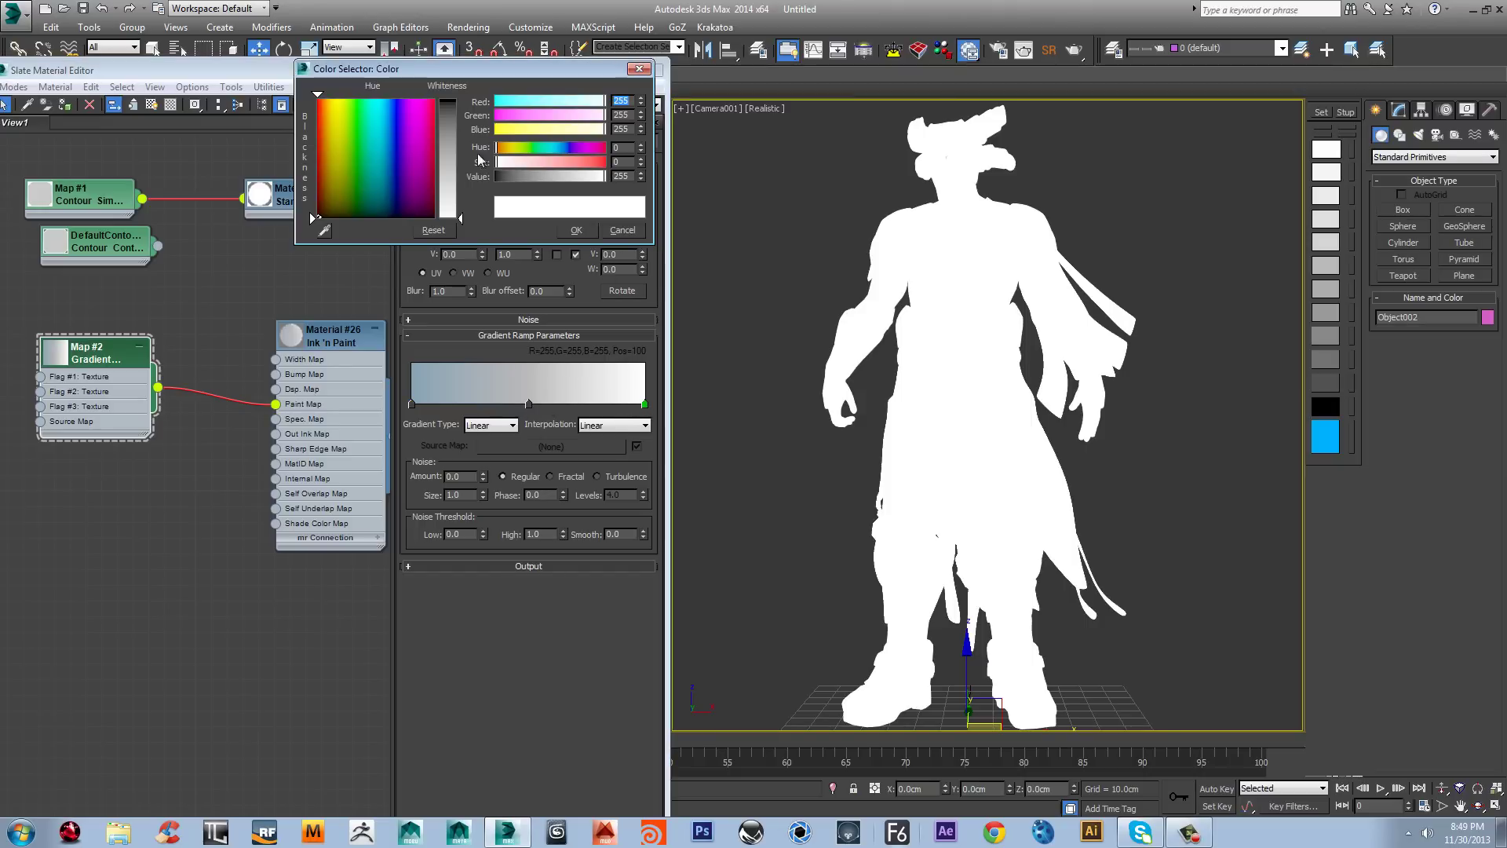
pyautogui.click(577, 231)
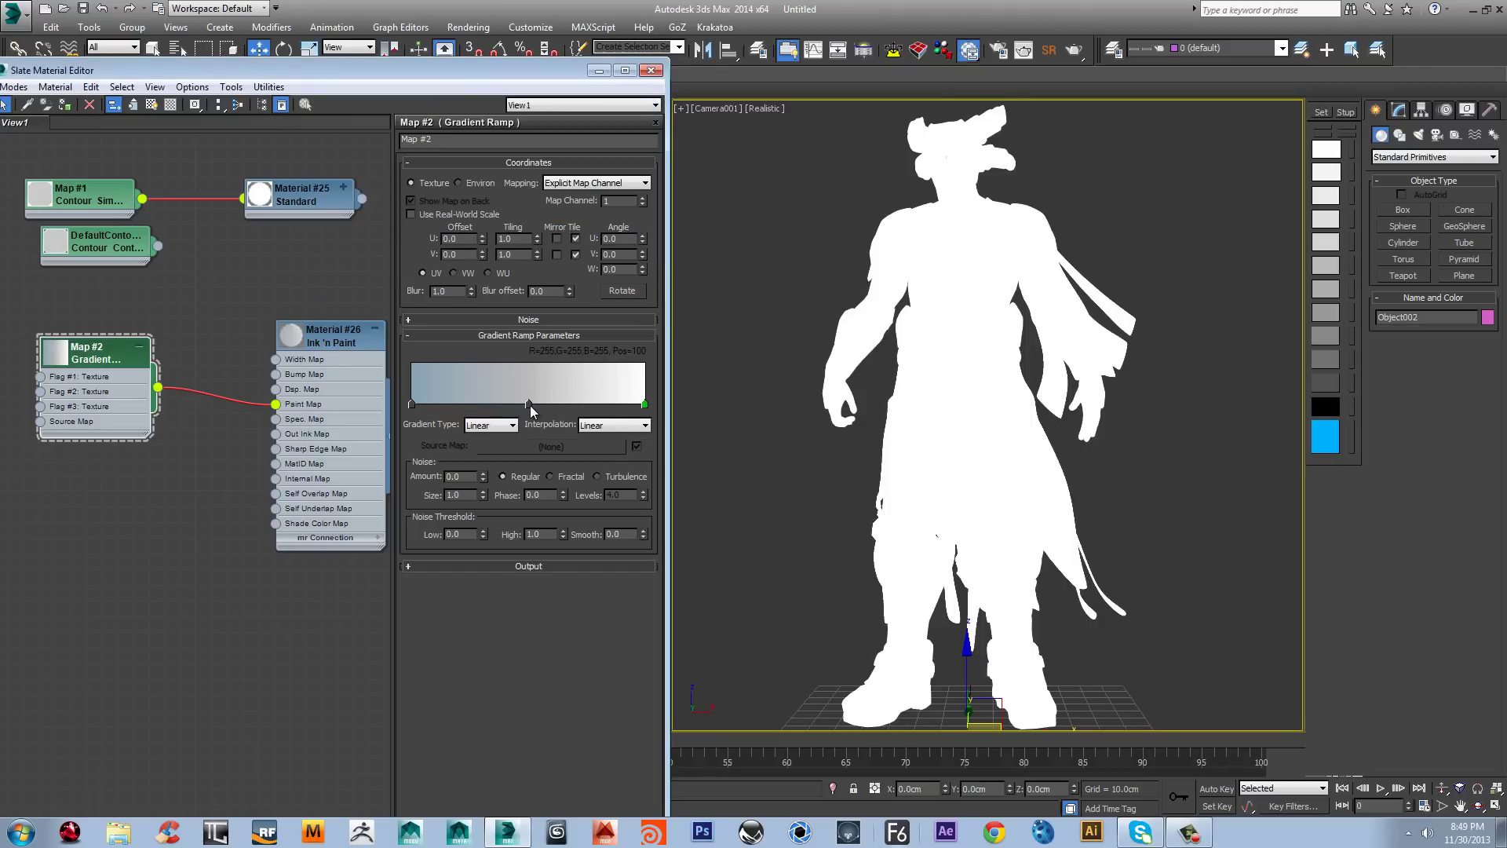
# Step: Sample the ramp's blue for the Gradient Ramp's middle flag and lighten it to RGB 118, 153, 177
pyautogui.doubleClick(529, 405)
pyautogui.click(560, 149)
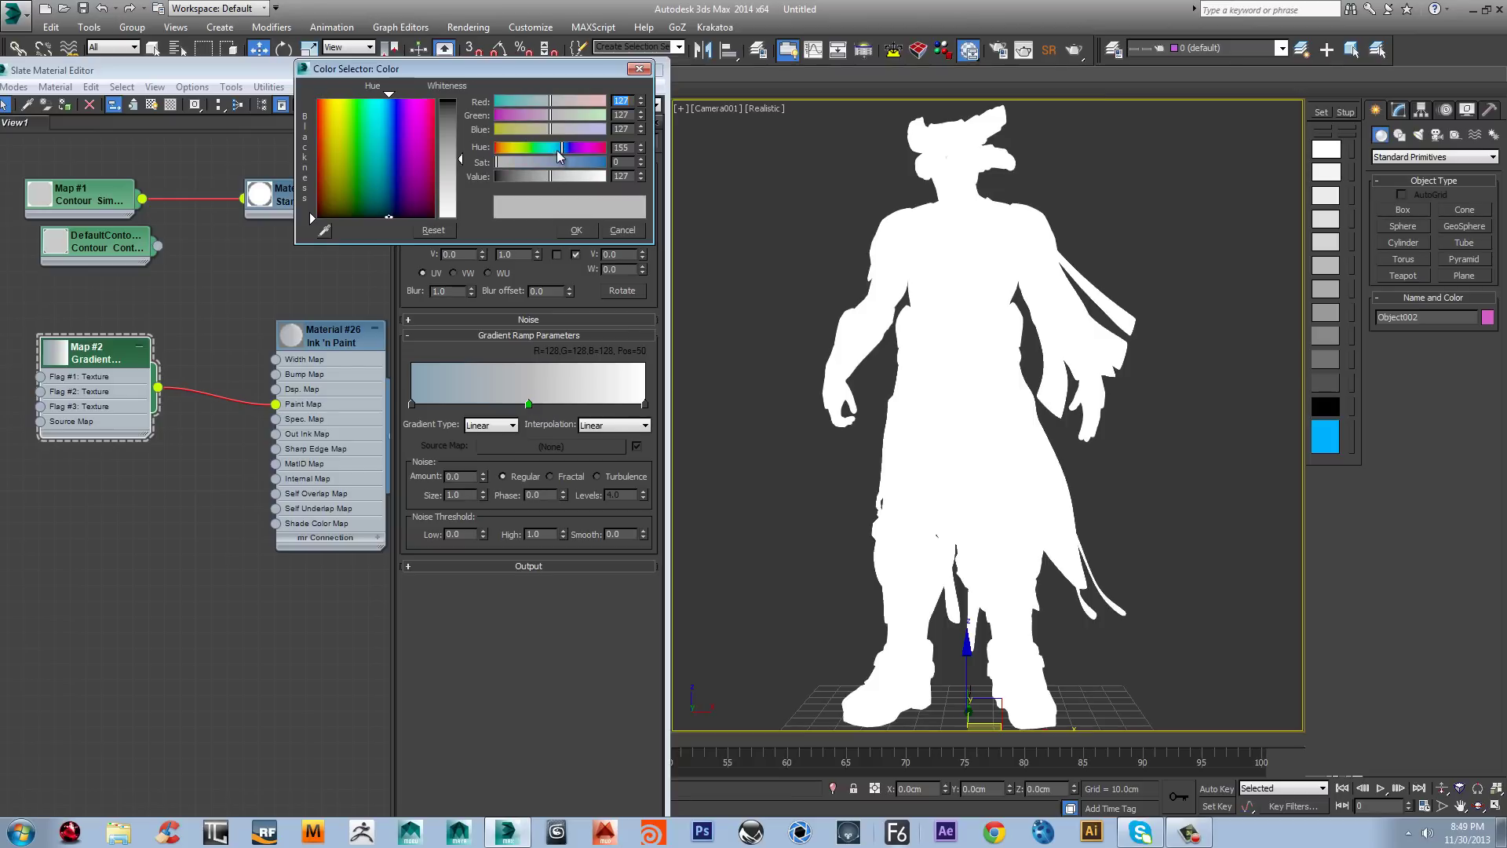
pyautogui.click(324, 231)
pyautogui.click(438, 382)
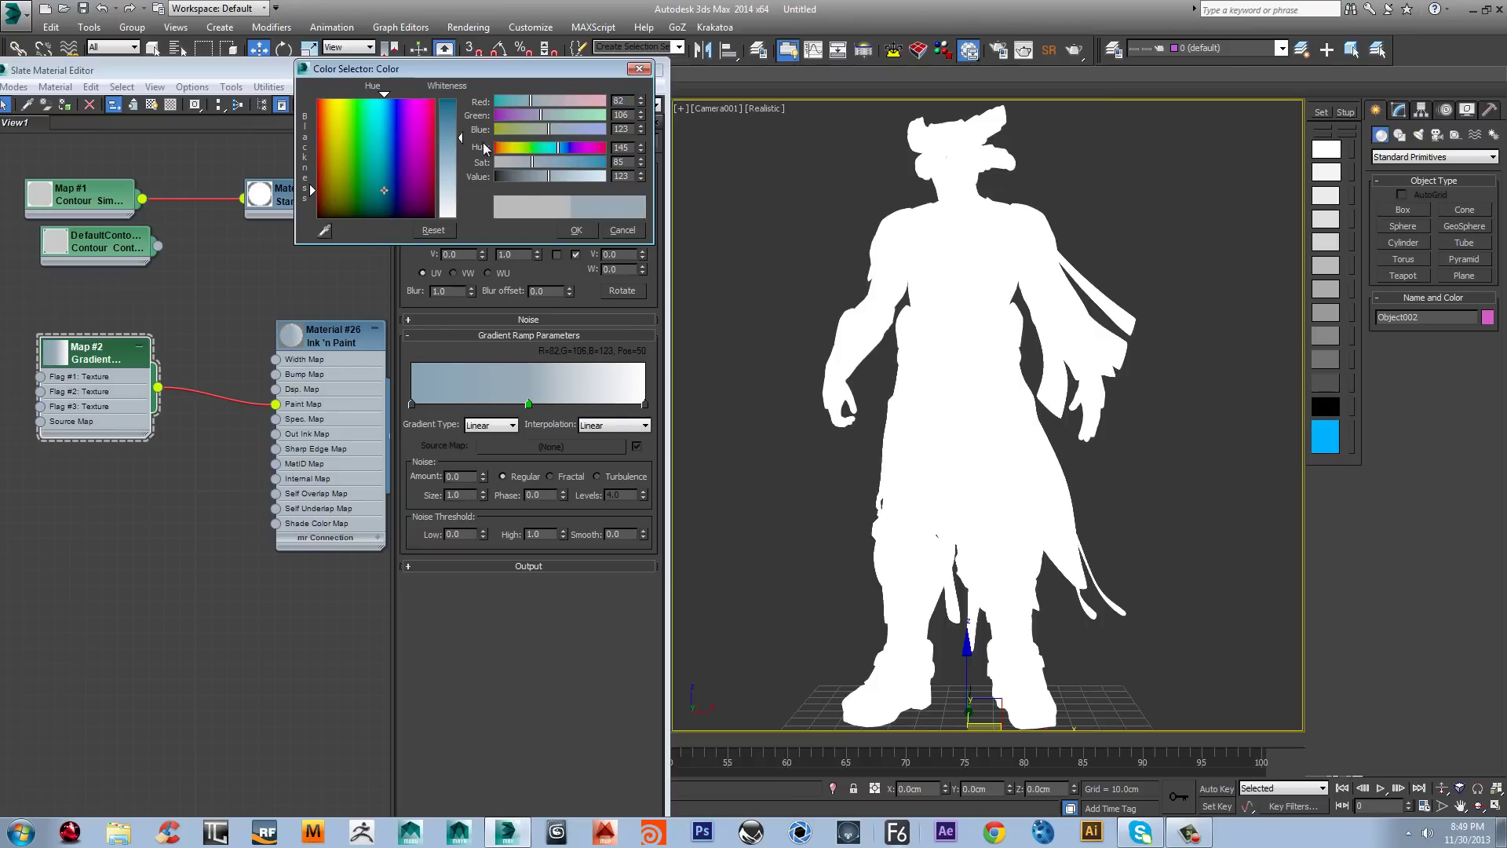
pyautogui.moveTo(550, 178); pyautogui.dragTo(571, 177)
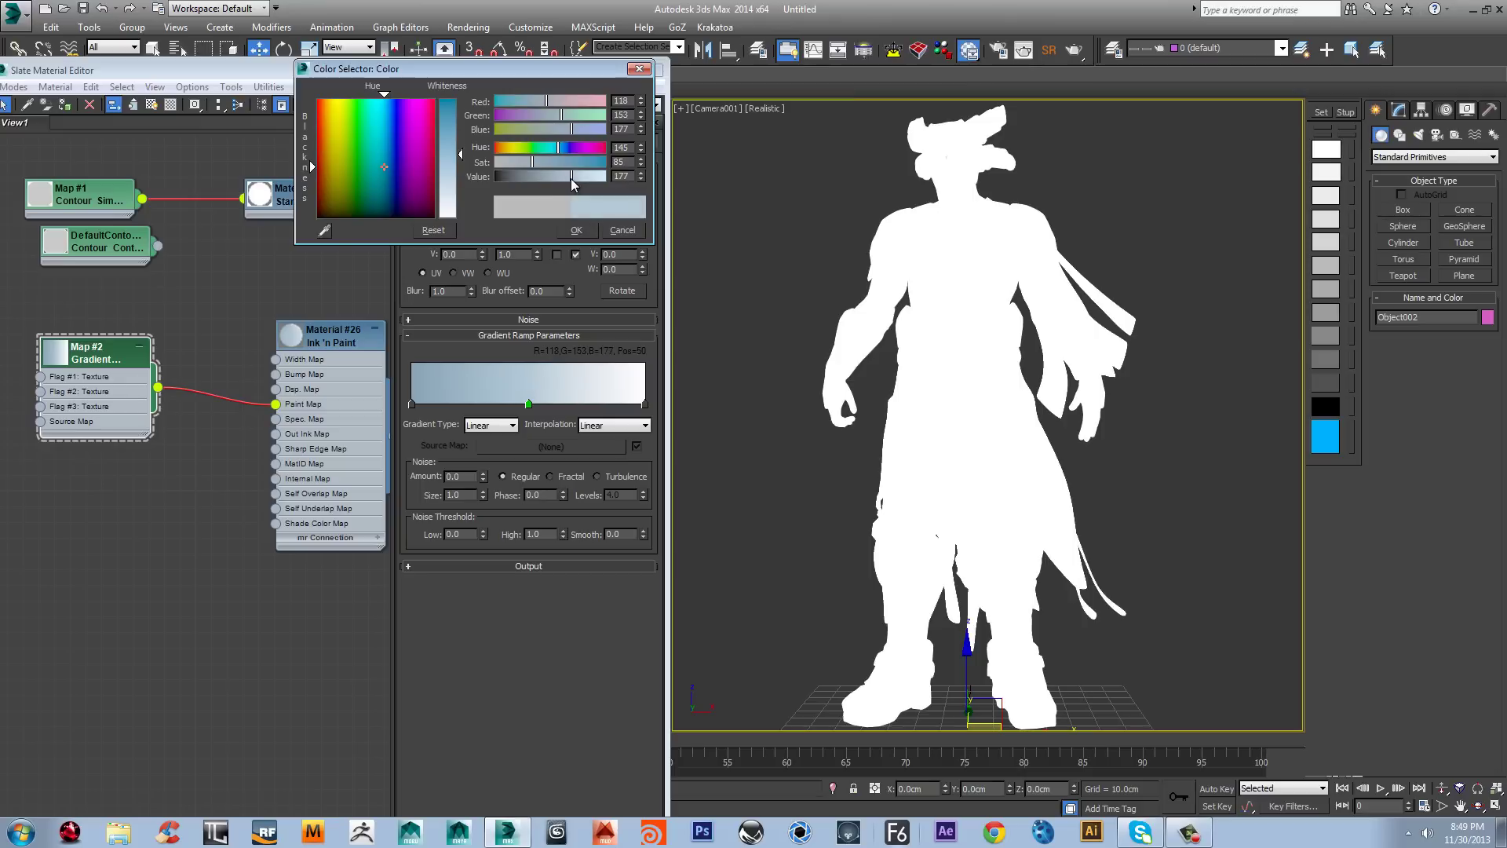
pyautogui.click(577, 231)
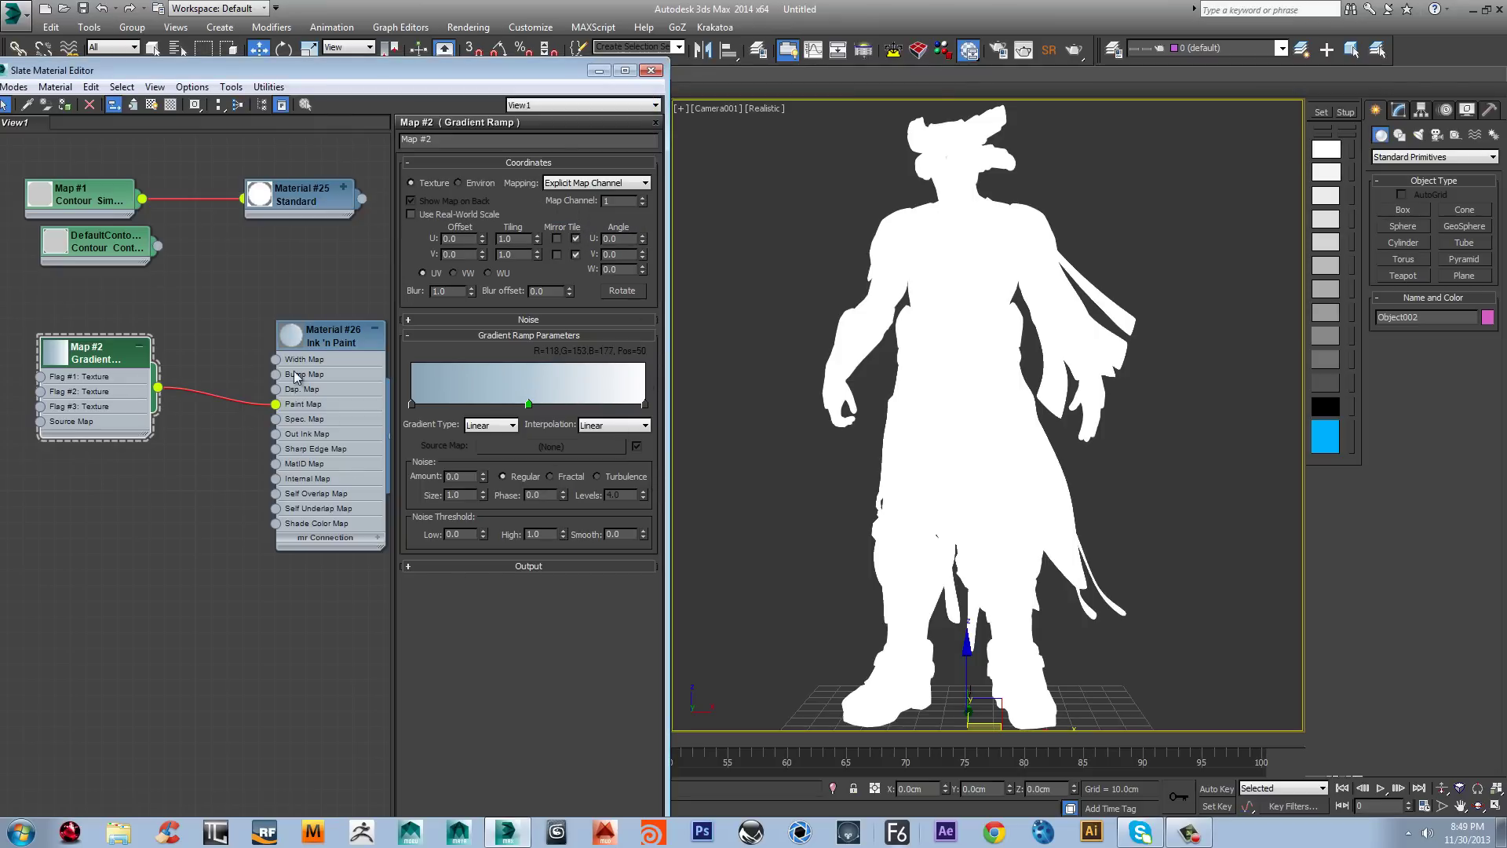
# Step: Preview the Ink 'n Paint material in a separate window and delete its Gradient Ramp map
pyautogui.rightClick(316, 331)
pyautogui.click(377, 407)
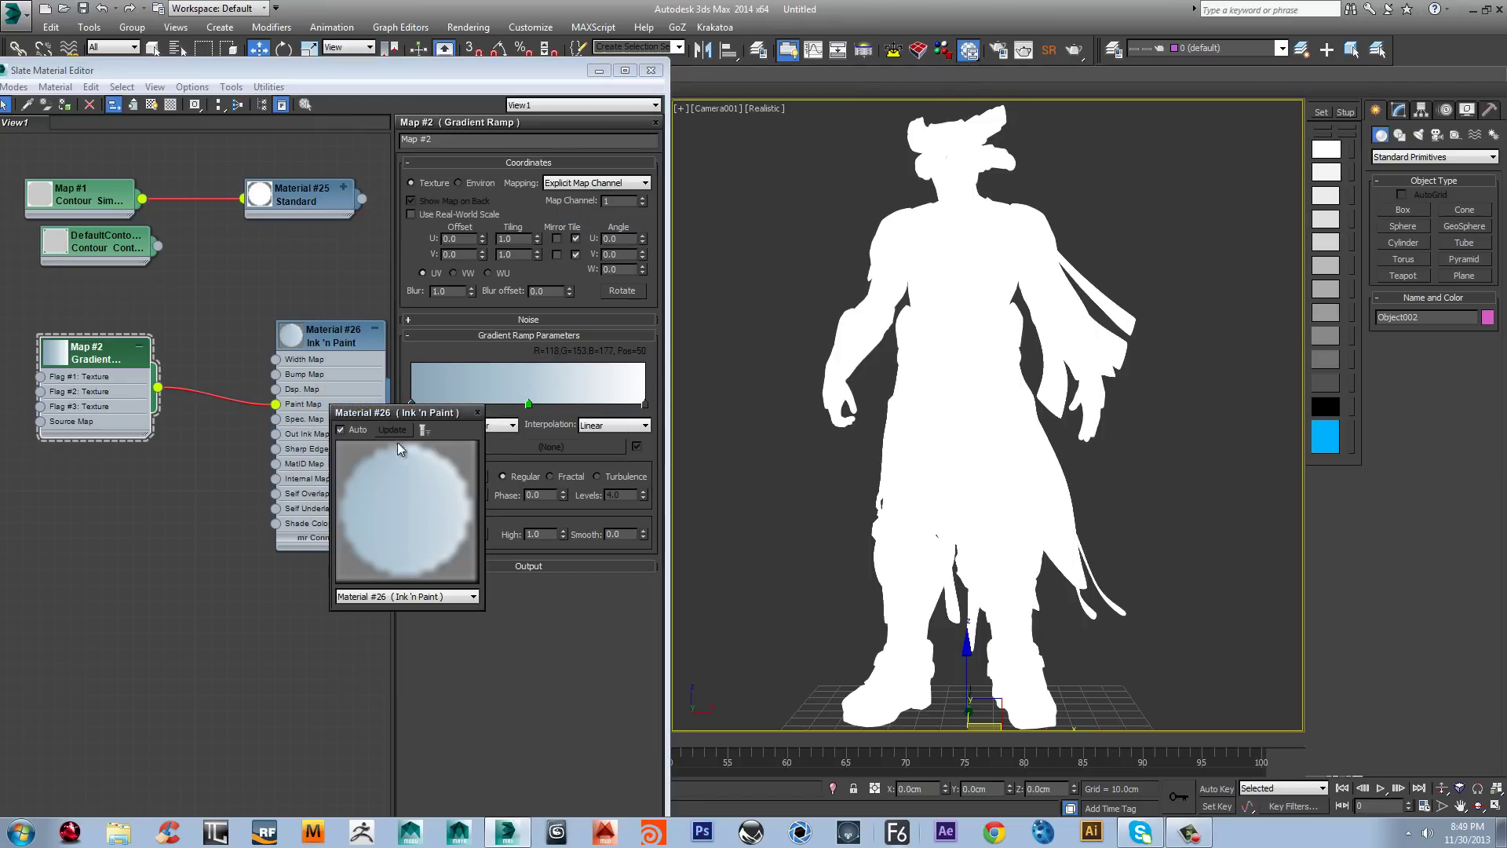
pyautogui.moveTo(421, 414); pyautogui.dragTo(285, 236)
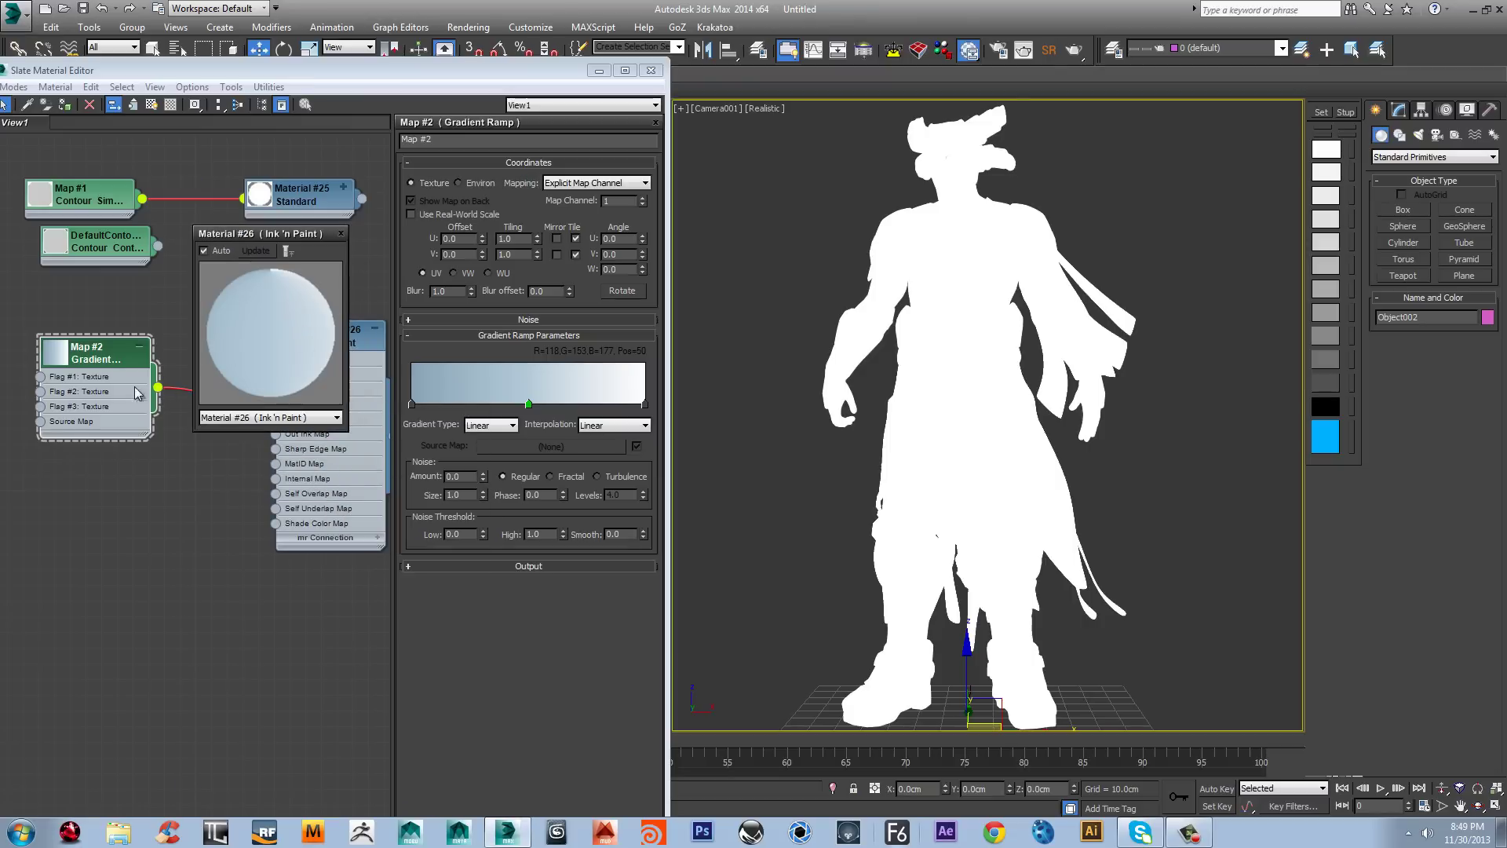
pyautogui.click(341, 233)
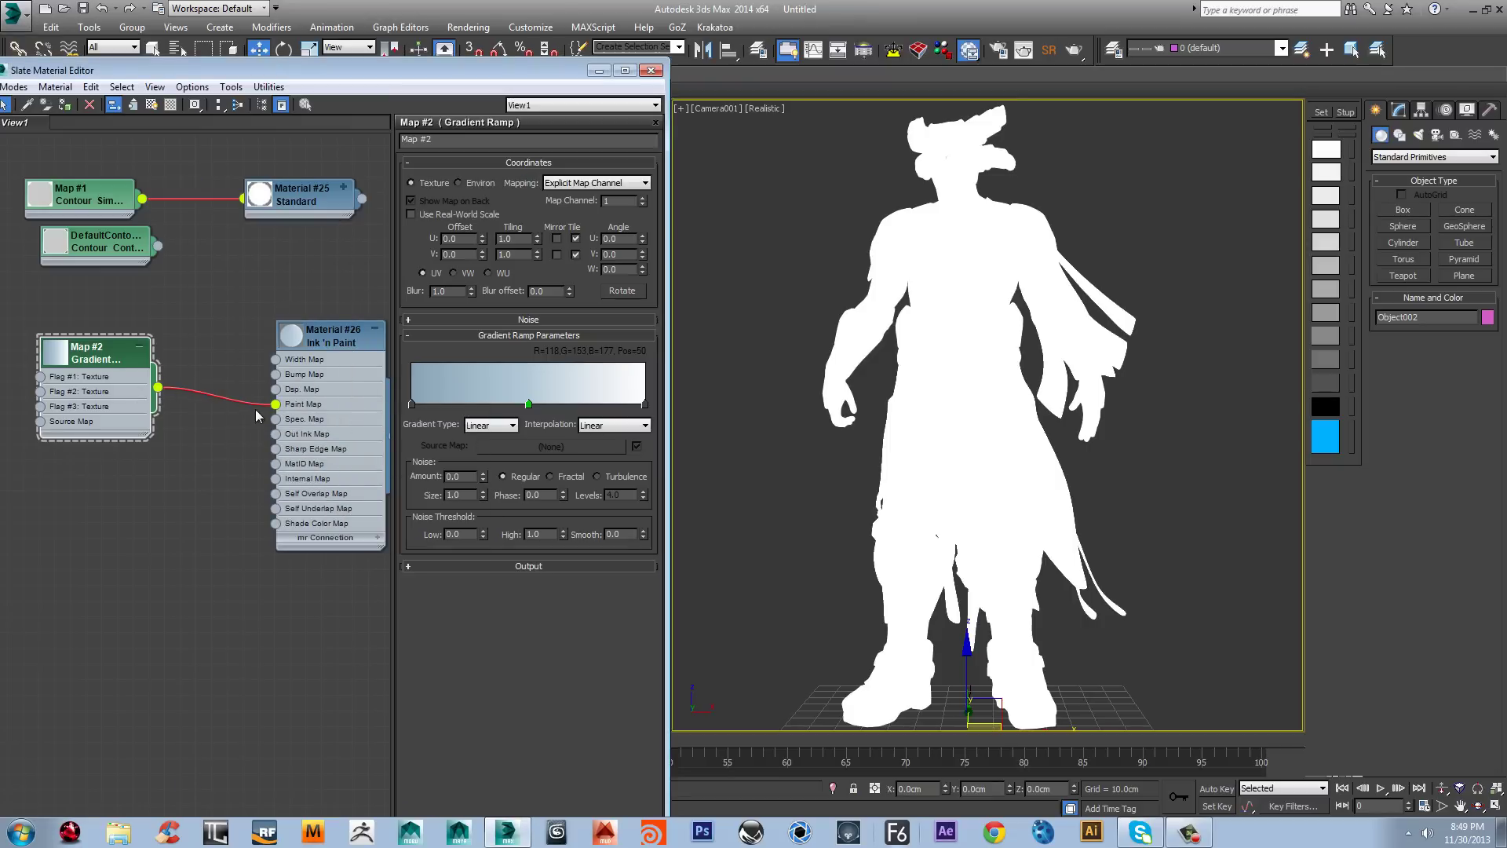
pyautogui.moveTo(275, 403); pyautogui.dragTo(185, 430)
pyautogui.press('Delete')
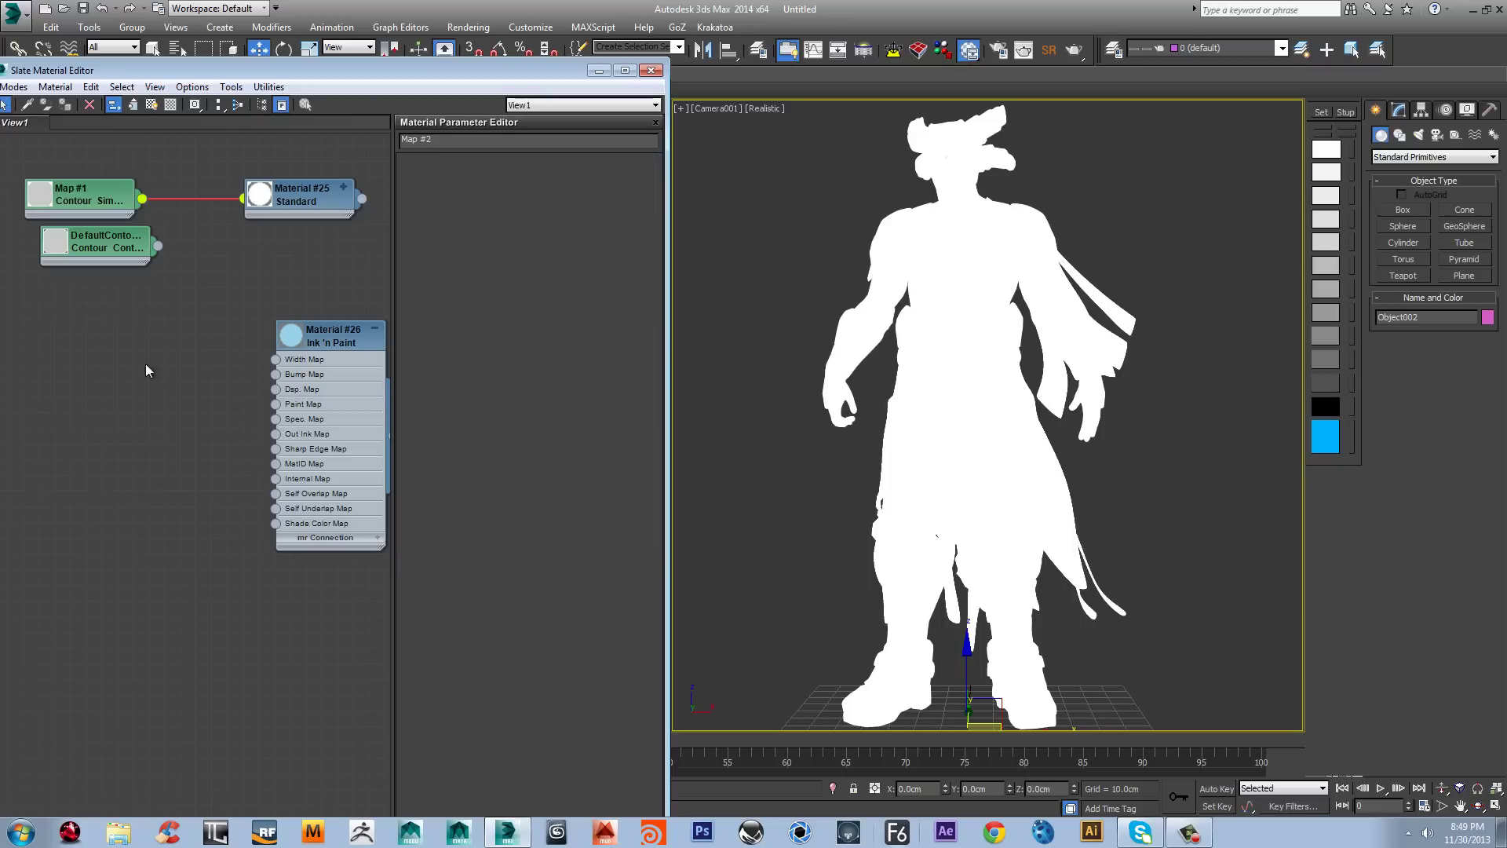
# Step: Connect a Falloff map to the Ink 'n Paint material's Paint Map slot and set its falloff type to Shadow / Light
pyautogui.moveTo(276, 403)
pyautogui.mouseDown()
pyautogui.moveTo(201, 402)
pyautogui.moveTo(178, 317)
pyautogui.mouseUp()
pyautogui.moveTo(229, 351)
pyautogui.moveTo(360, 347)
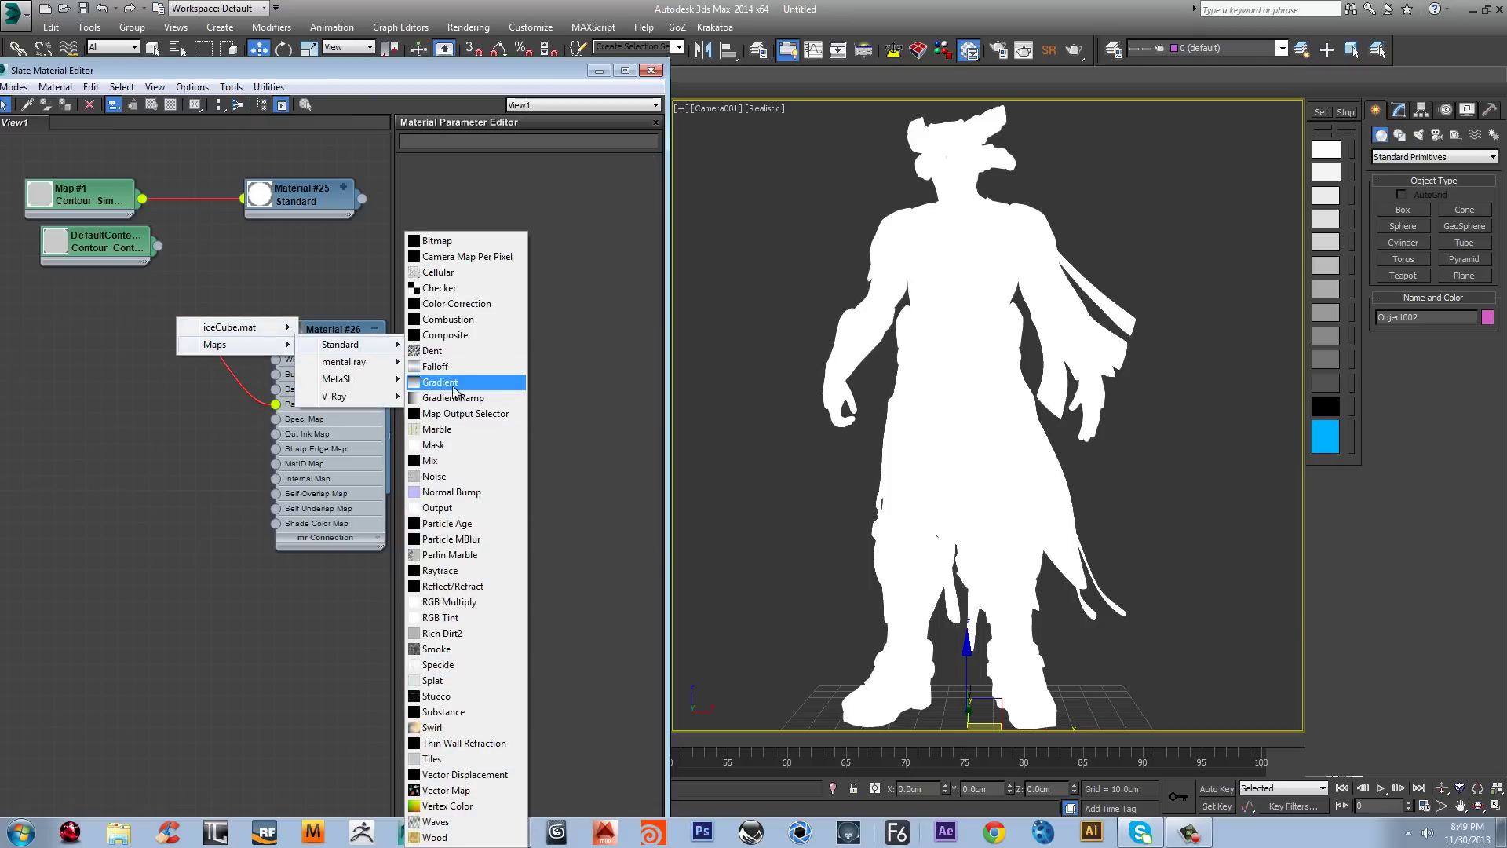
pyautogui.click(436, 365)
pyautogui.moveTo(194, 323); pyautogui.dragTo(148, 350)
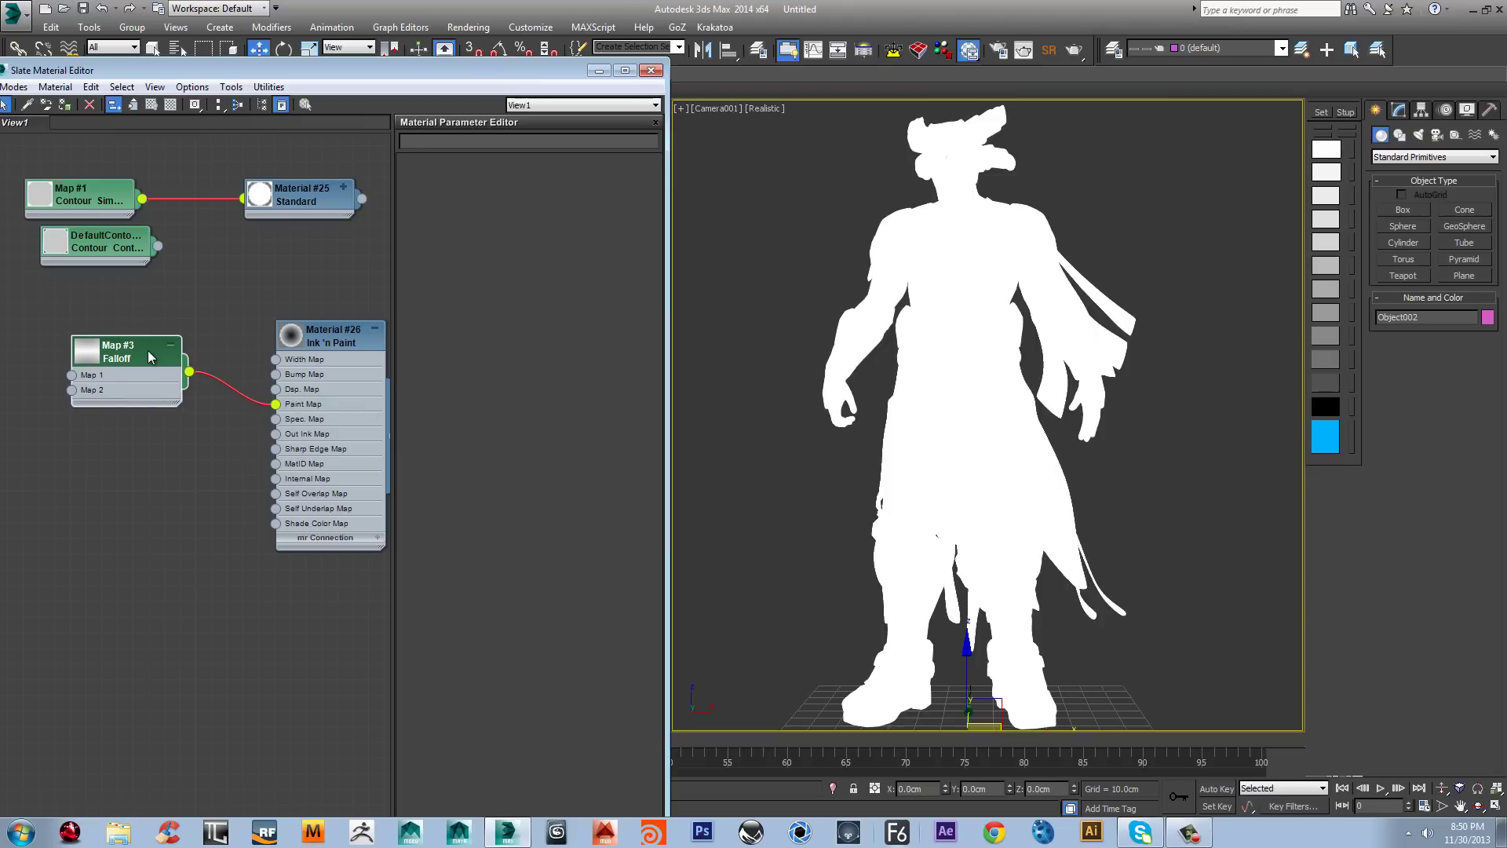
pyautogui.doubleClick(148, 350)
pyautogui.click(542, 235)
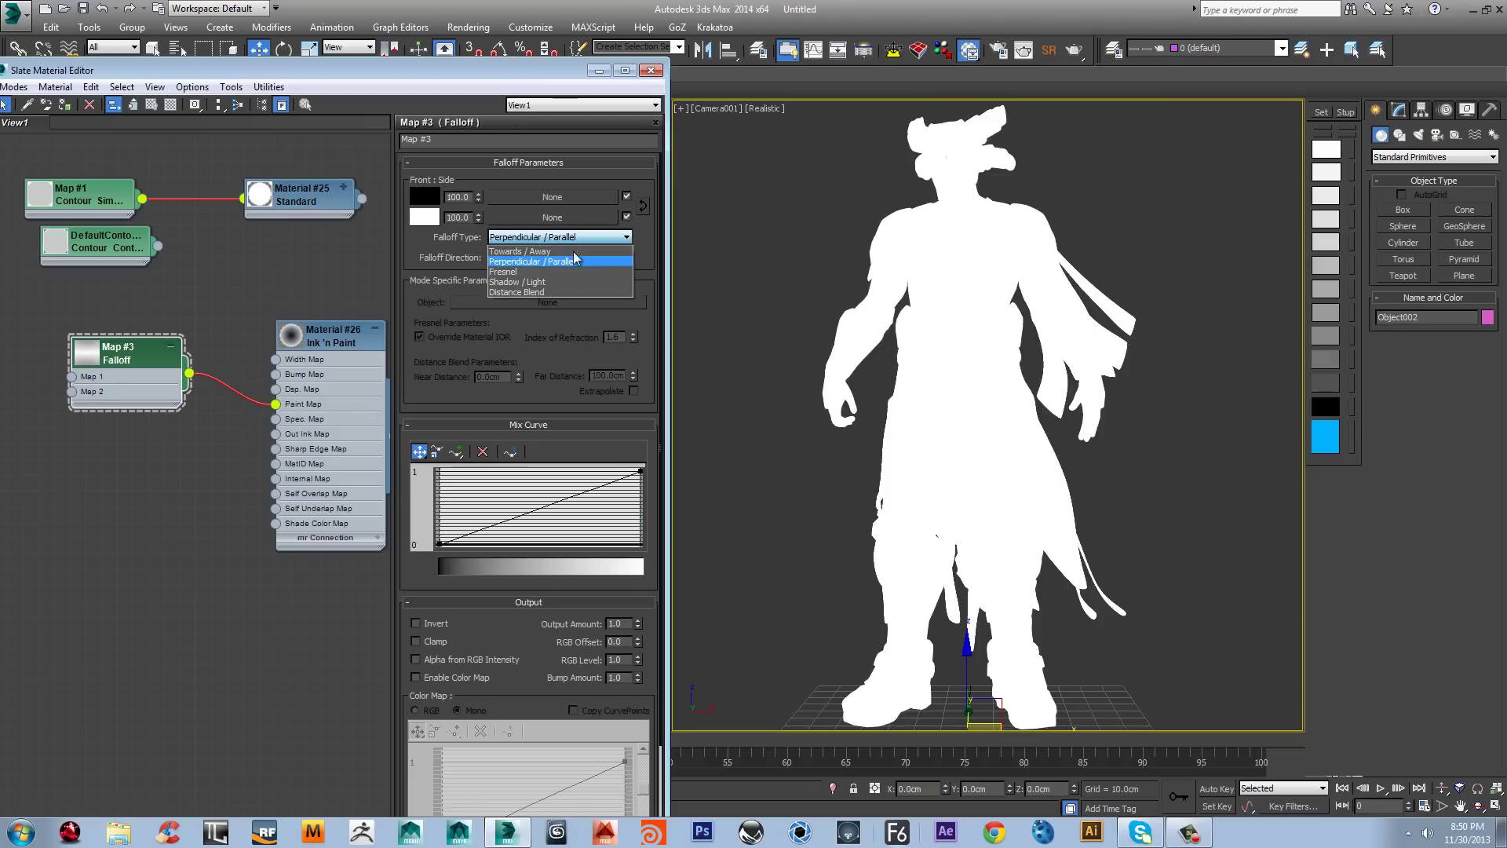
pyautogui.click(532, 285)
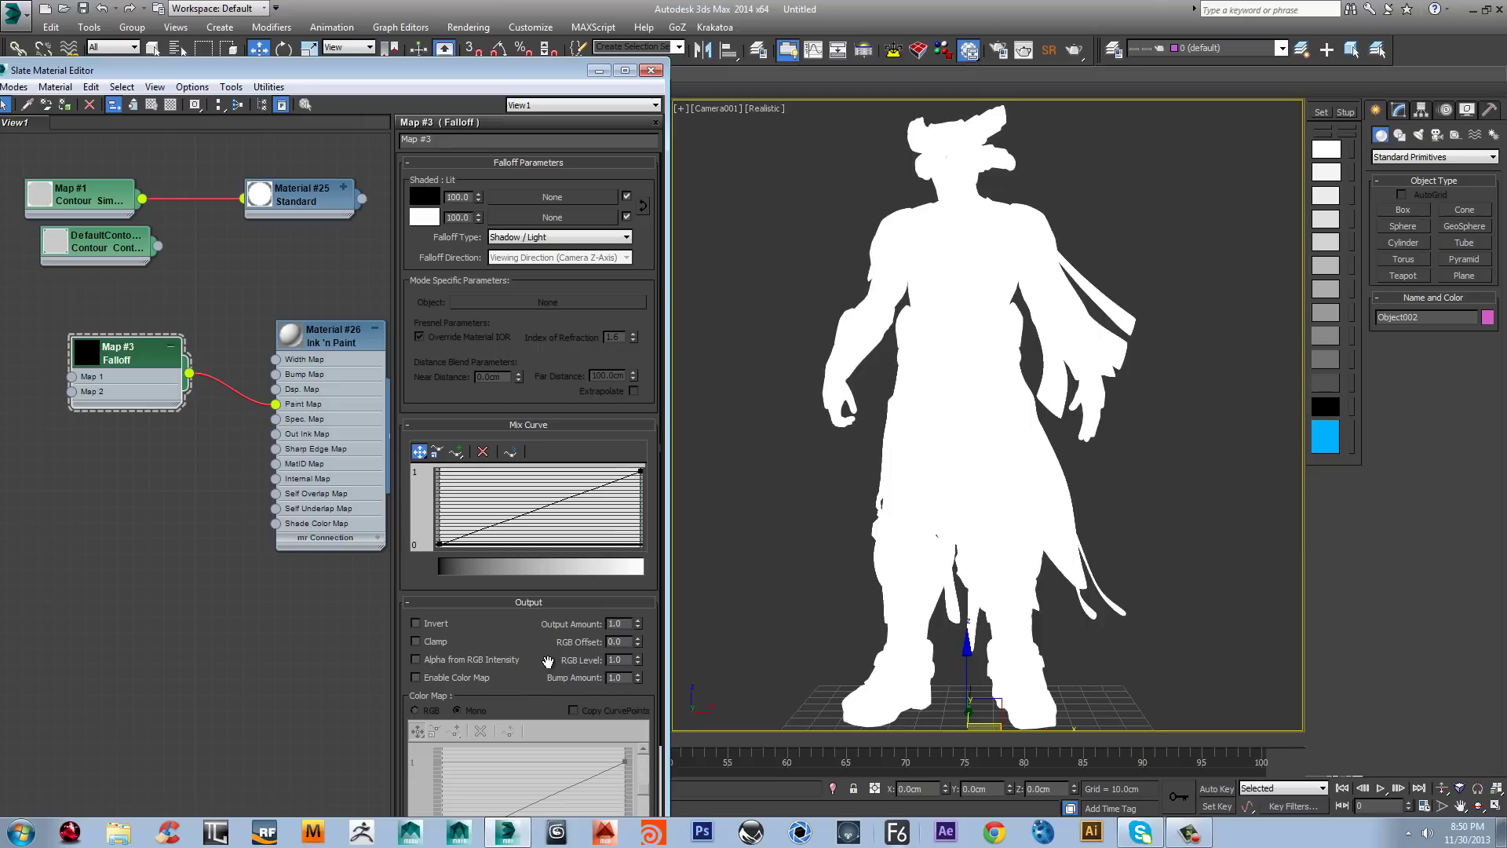
# Step: Enable the Falloff map's output color map, add four curve points and arrange them into a black, grey and white staircase
pyautogui.scroll(-3, 555, 503)
pyautogui.click(417, 559)
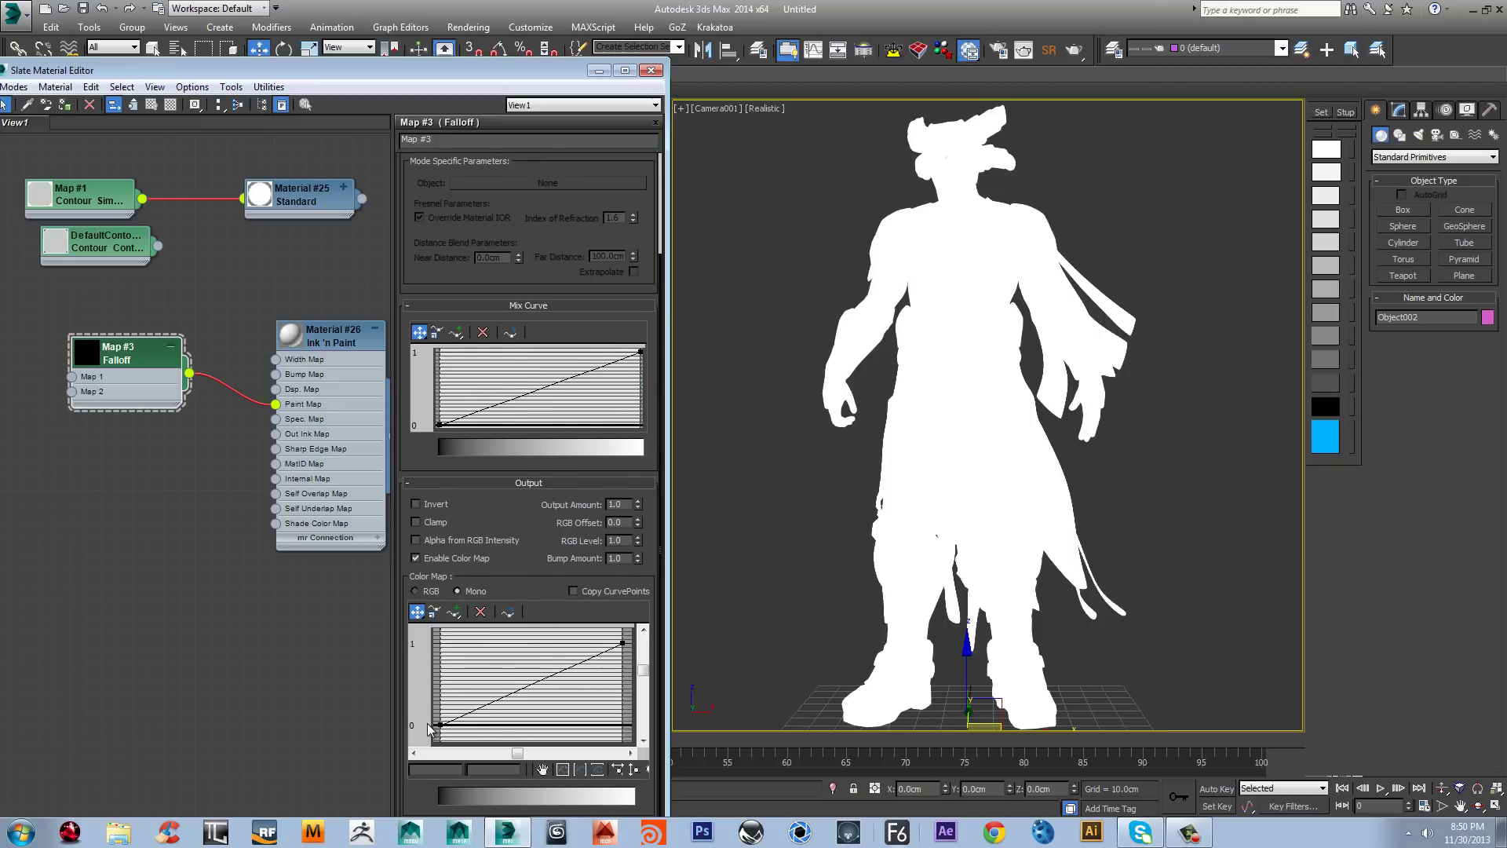
pyautogui.click(454, 611)
pyautogui.click(482, 705)
pyautogui.click(515, 692)
pyautogui.click(553, 674)
pyautogui.click(585, 660)
pyautogui.click(417, 611)
pyautogui.moveTo(482, 707); pyautogui.dragTo(554, 645)
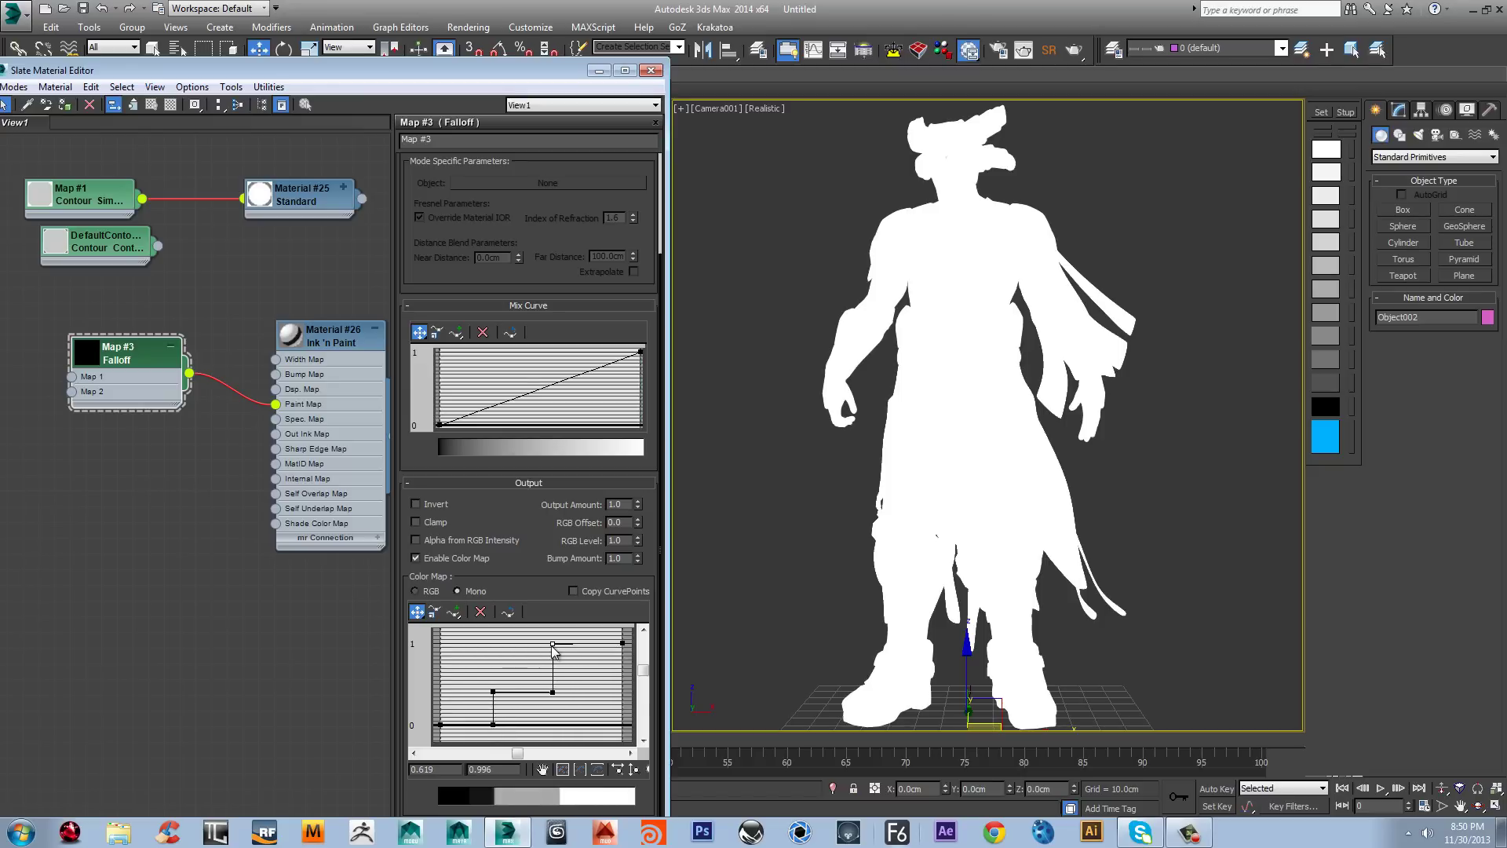
# Step: Raise the staircase curve's grey middle level slightly and fine-tune its corners, placing the upper one at 0.623, 1.015
pyautogui.click(553, 691)
pyautogui.keyDown('ctrl'); pyautogui.click(493, 691); pyautogui.keyUp('ctrl')
pyautogui.moveTo(494, 694); pyautogui.dragTo(496, 729)
pyautogui.click(493, 724)
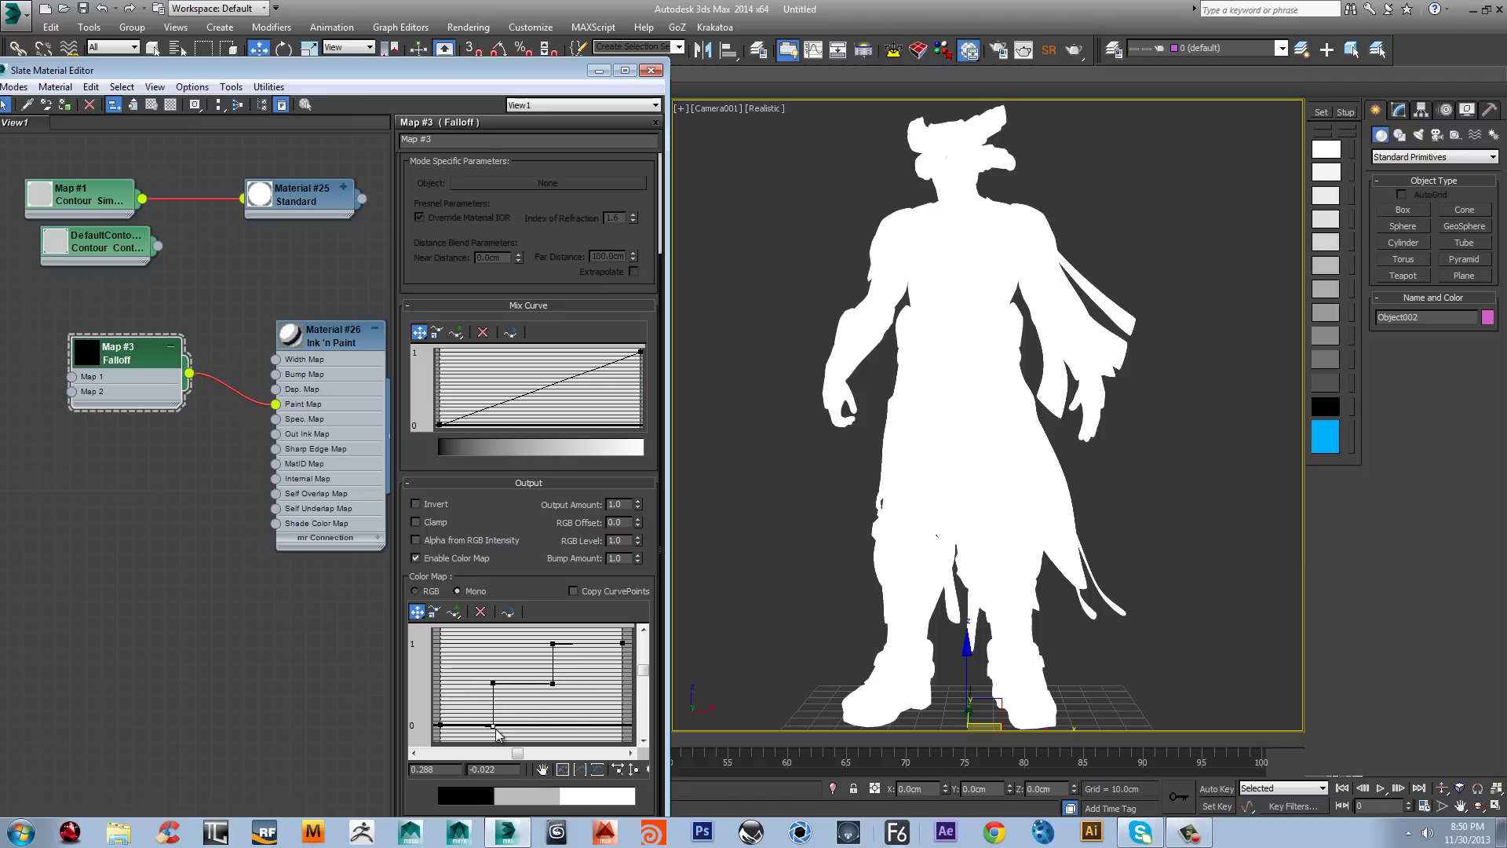
pyautogui.click(552, 643)
pyautogui.moveTo(552, 645); pyautogui.dragTo(552, 643)
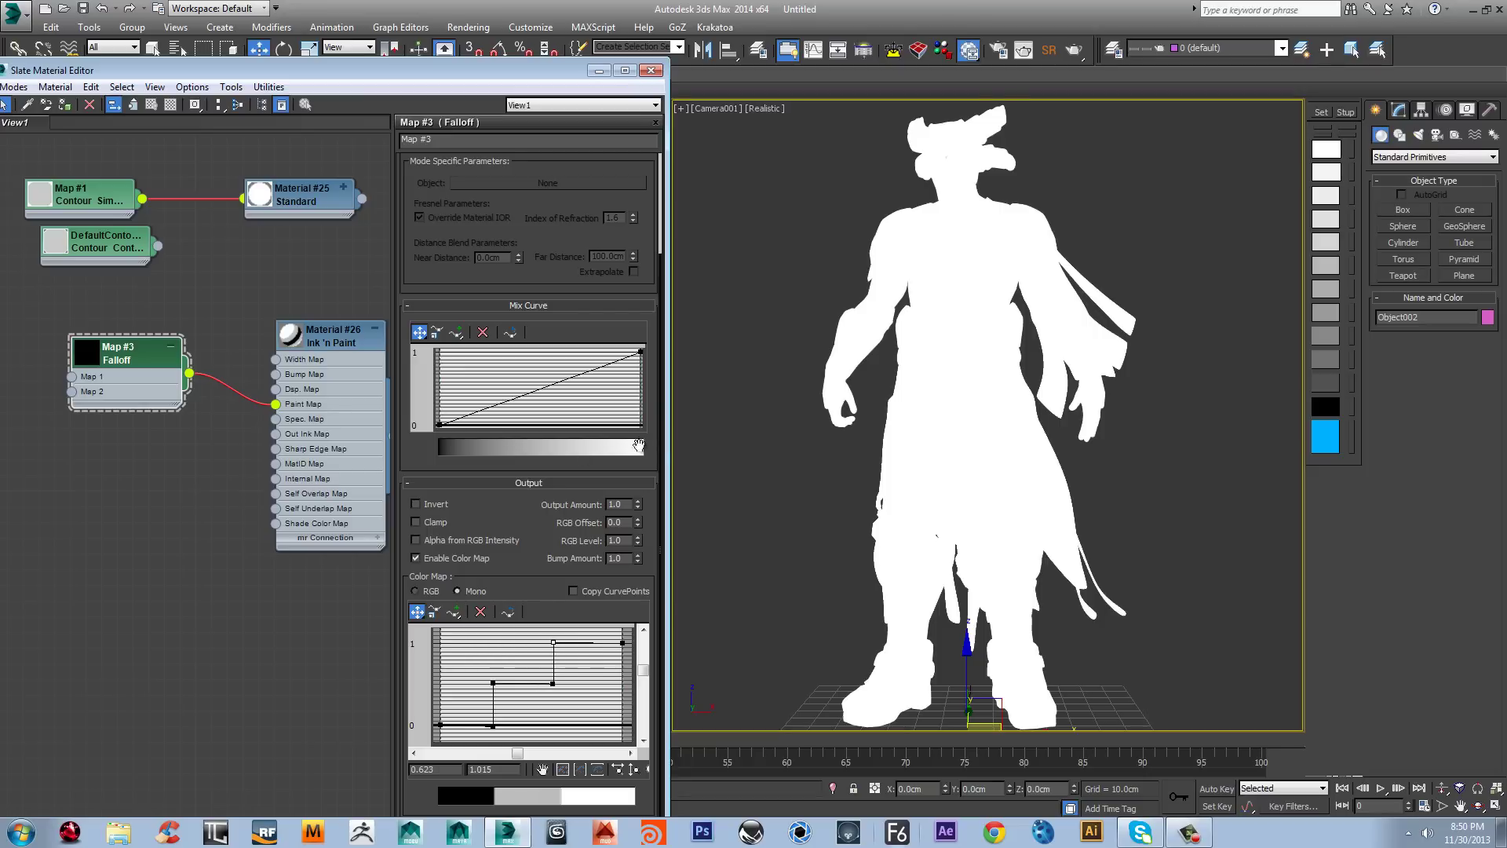
# Step: Check the three-tone shading of the Ink 'n Paint material in a preview window and close it
pyautogui.rightClick(296, 342)
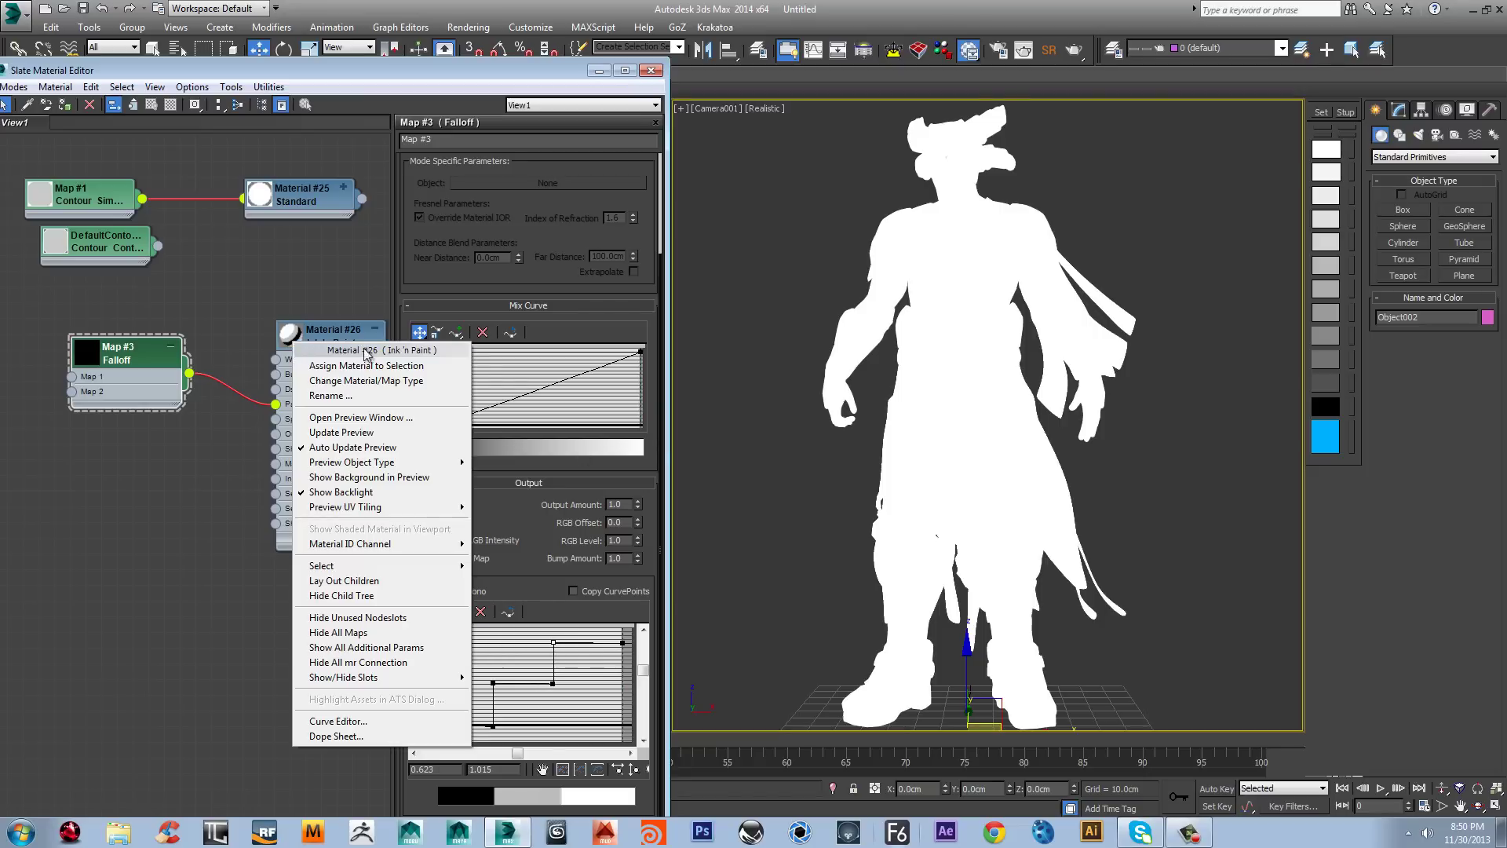
pyautogui.click(431, 418)
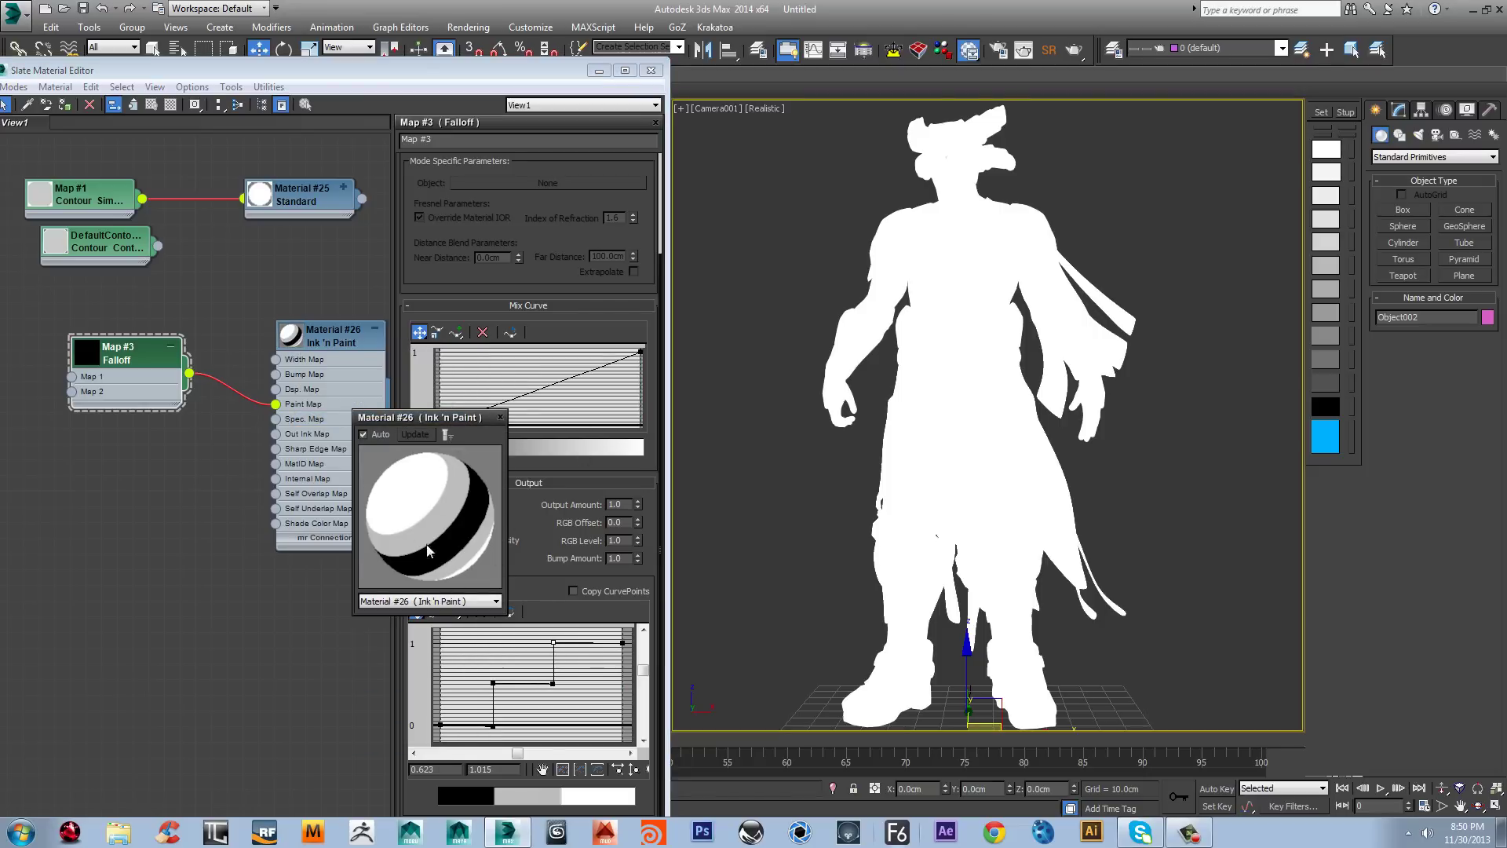
pyautogui.click(501, 417)
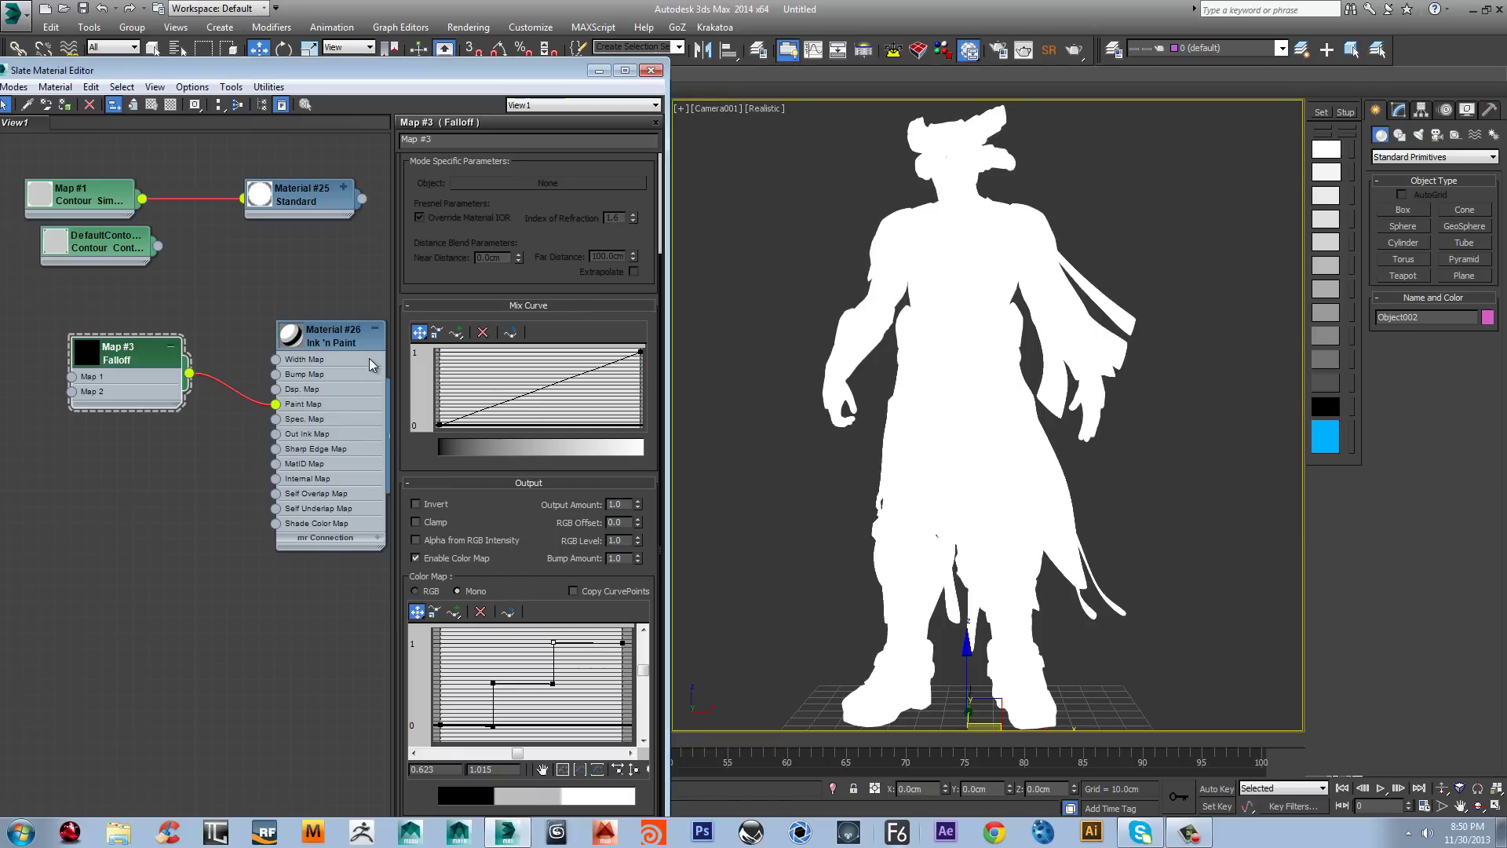
# Step: Select all the character's objects and assign the Ink 'n Paint material to the whole selection
pyautogui.moveTo(370, 358); pyautogui.dragTo(273, 360, button='middle')
pyautogui.moveTo(1172, 126); pyautogui.dragTo(680, 799)
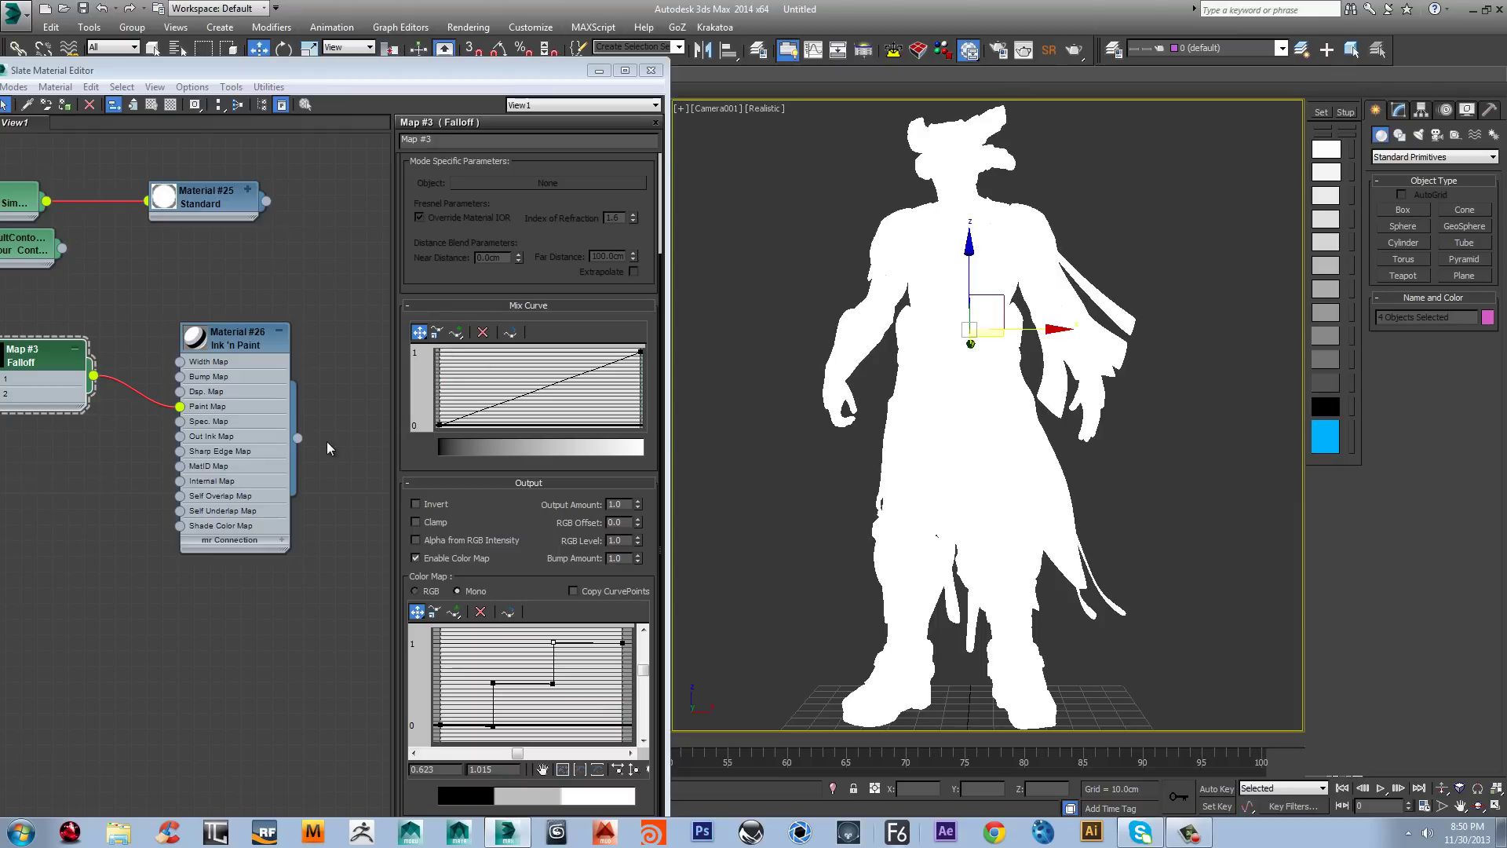
pyautogui.moveTo(299, 438); pyautogui.dragTo(948, 346)
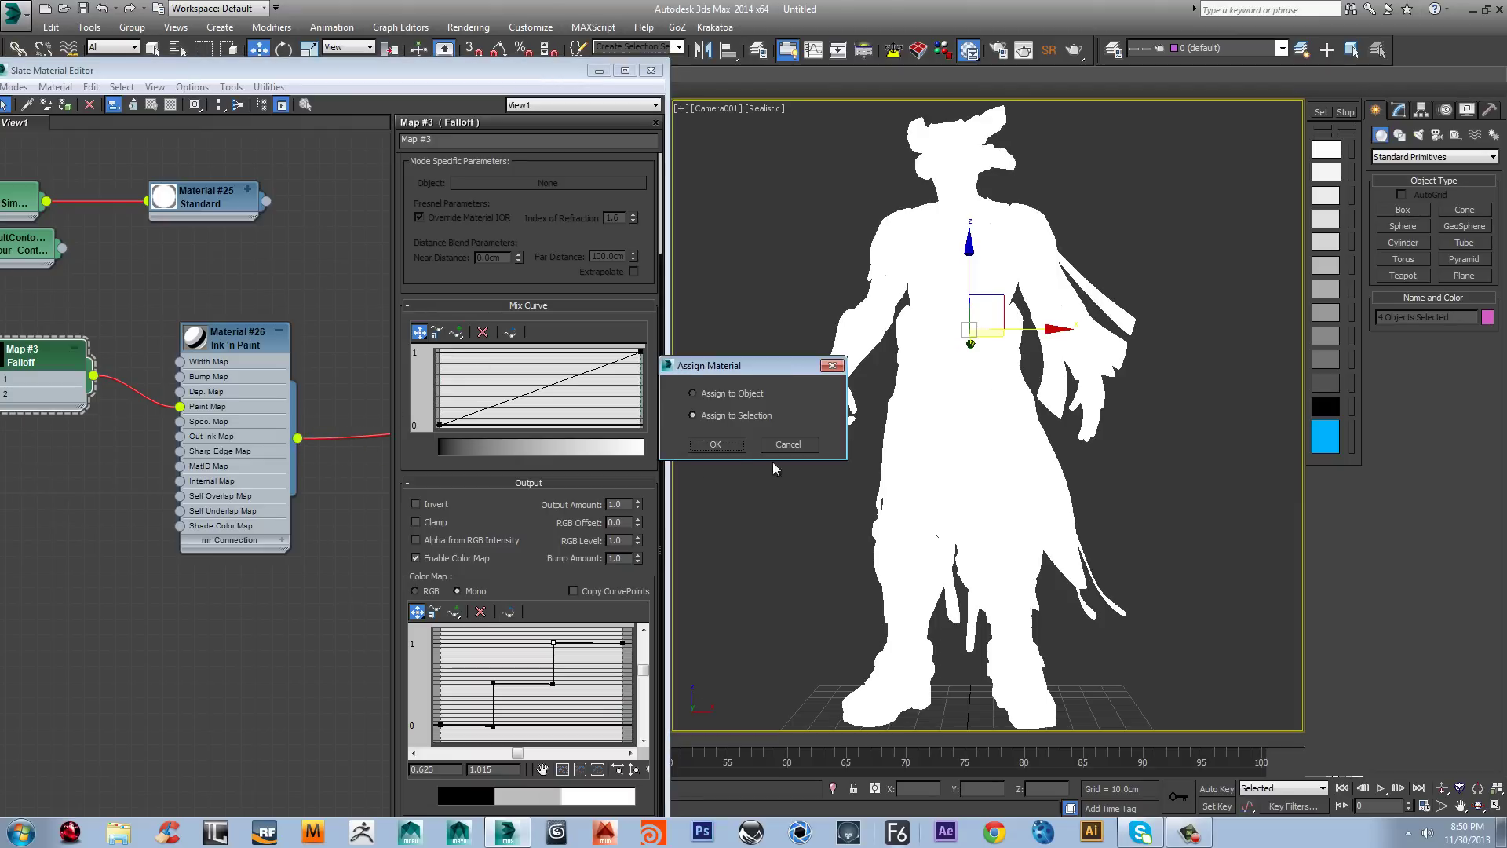
pyautogui.click(716, 444)
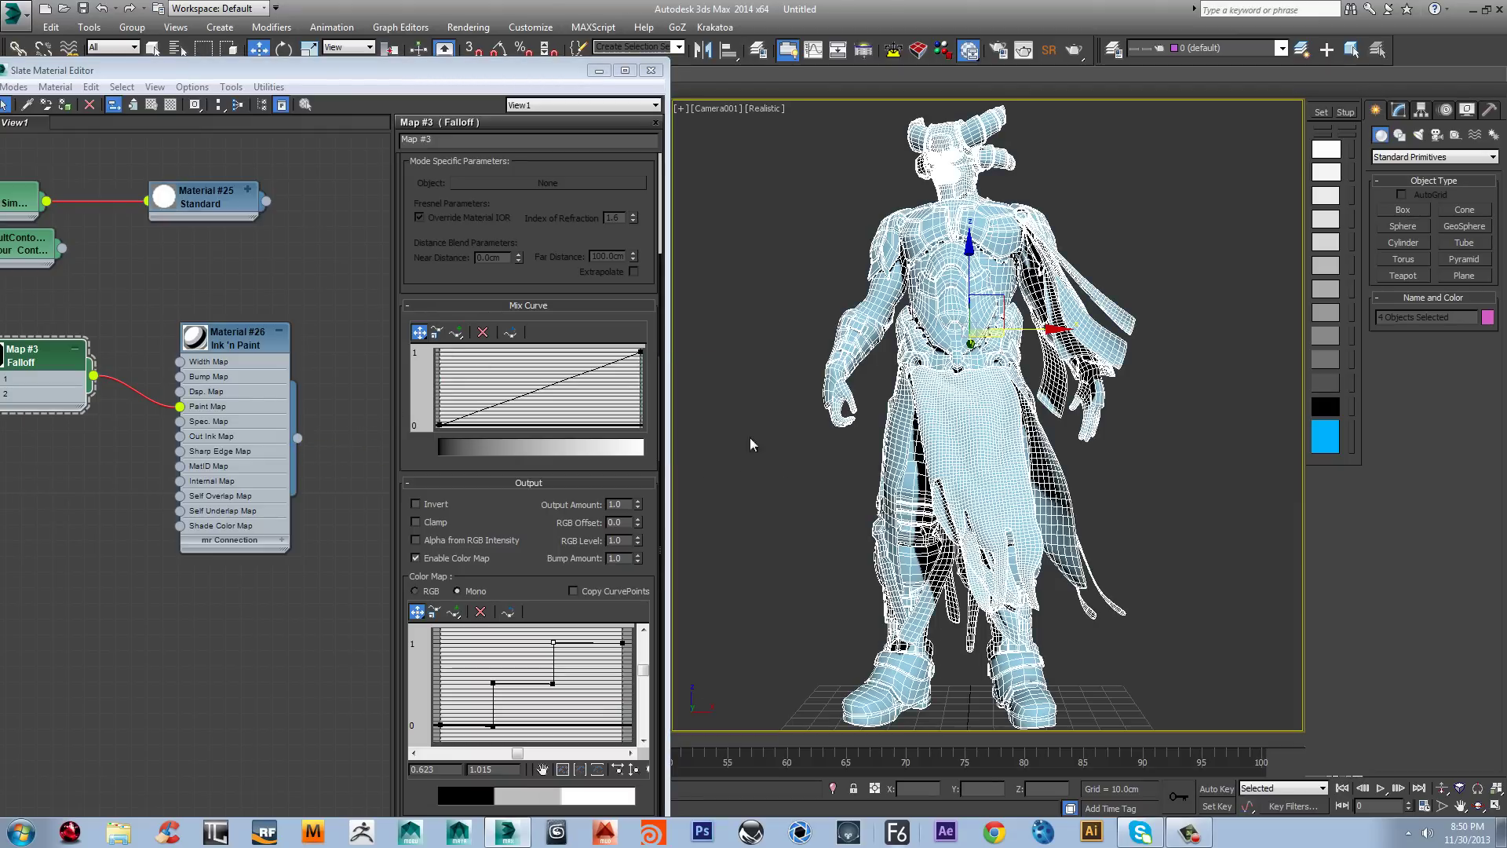
pyautogui.click(1136, 228)
pyautogui.moveTo(96, 539); pyautogui.dragTo(138, 555, button='middle')
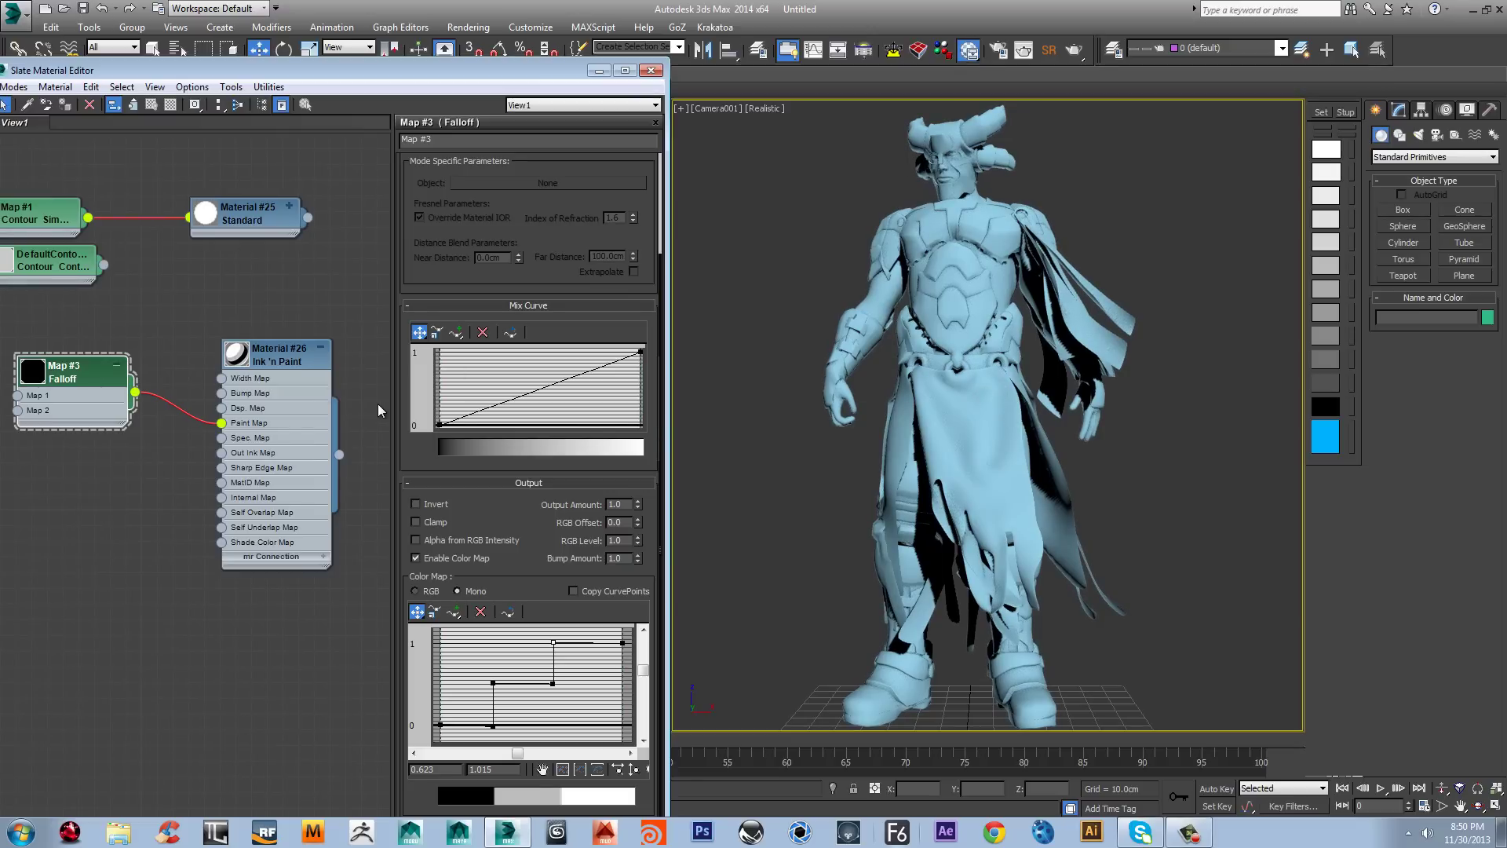
# Step: Render the camera view to check the inked three-tone toon shading, and close the render
pyautogui.click(1077, 57)
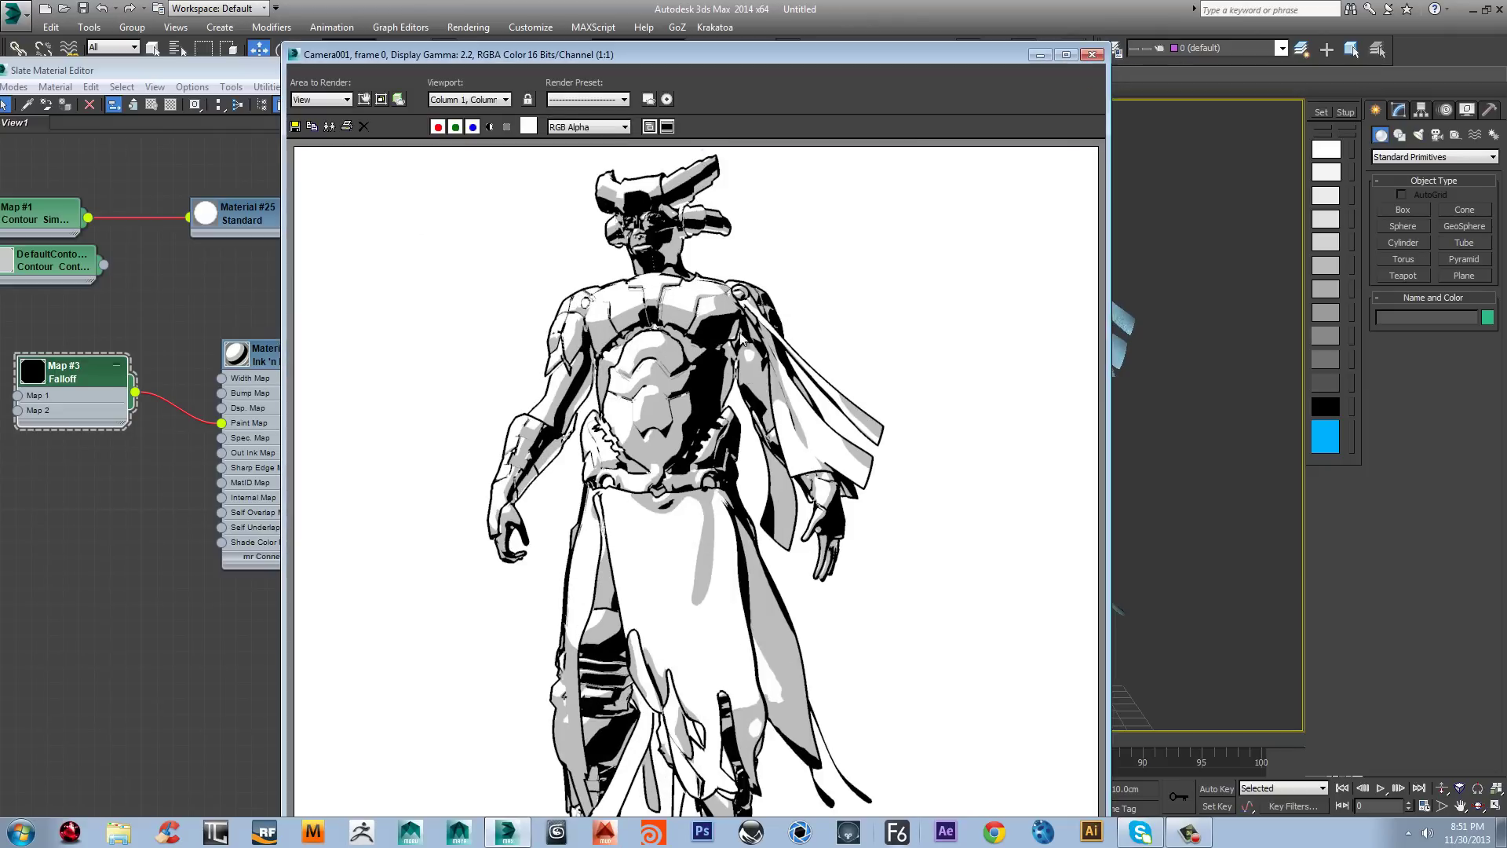
pyautogui.scroll(-2, 747, 346)
pyautogui.scroll(2, 795, 498)
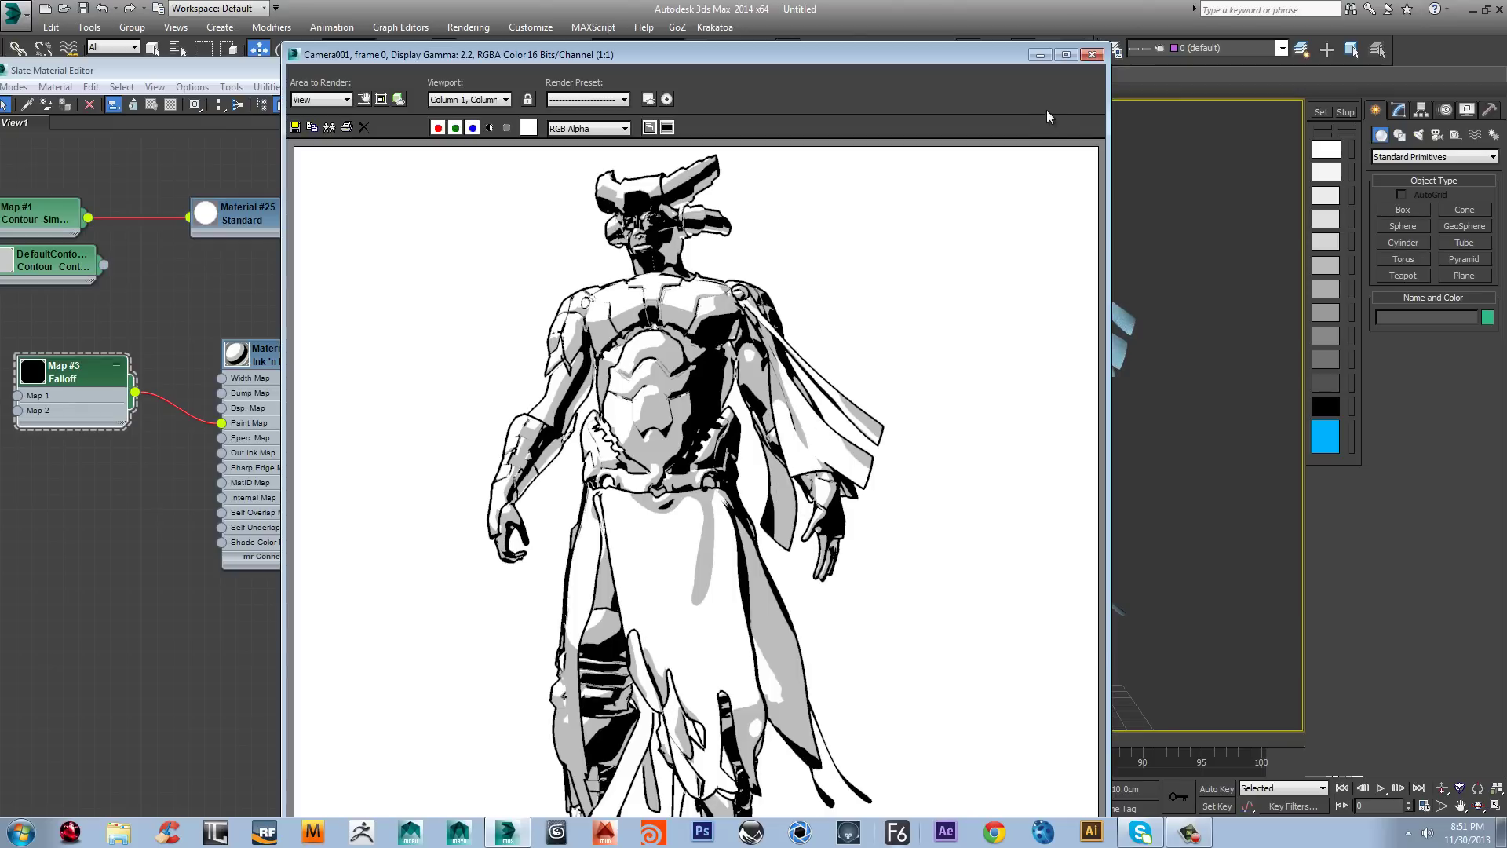
pyautogui.click(1097, 55)
# Step: Turn off Ink on the Ink 'n Paint material and render the camera view again
pyautogui.doubleClick(272, 361)
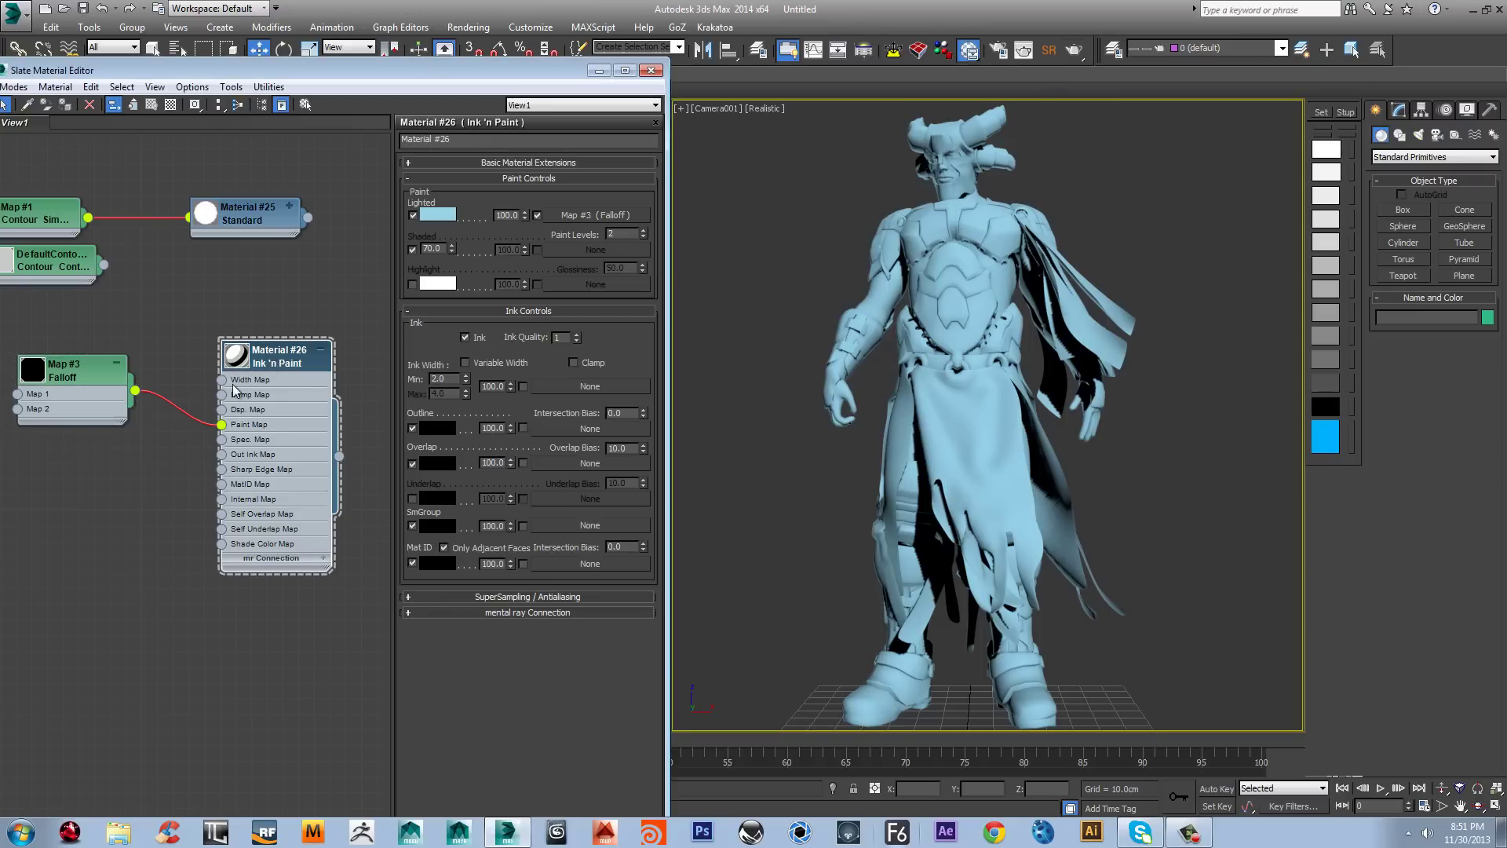
pyautogui.click(465, 337)
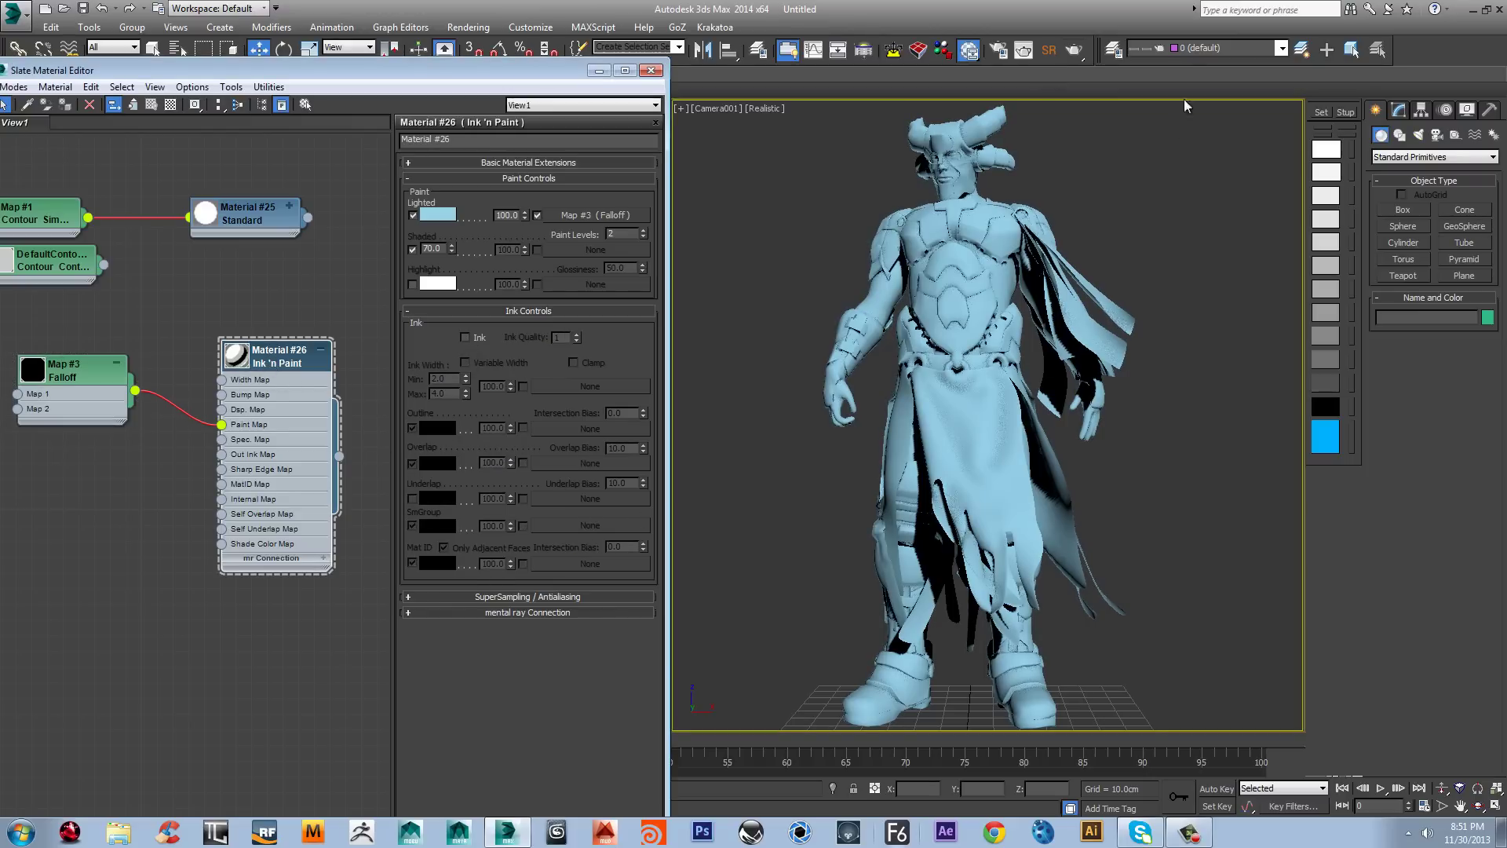
pyautogui.click(1074, 50)
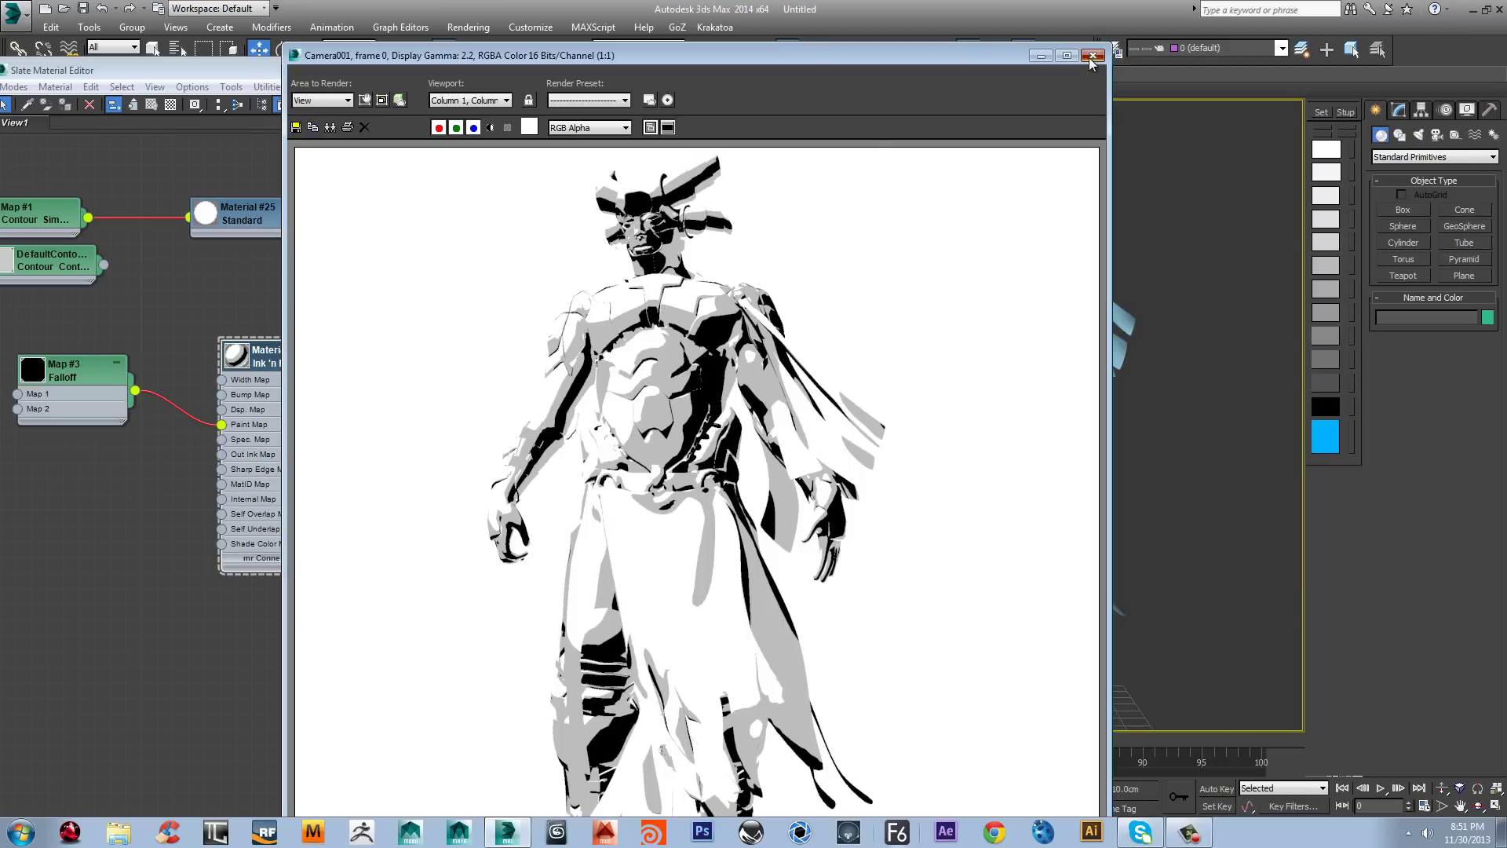
# Step: Save the rendered image to the Desktop as lineBlack in Targa format with the offered image settings, and close the render
pyautogui.click(296, 128)
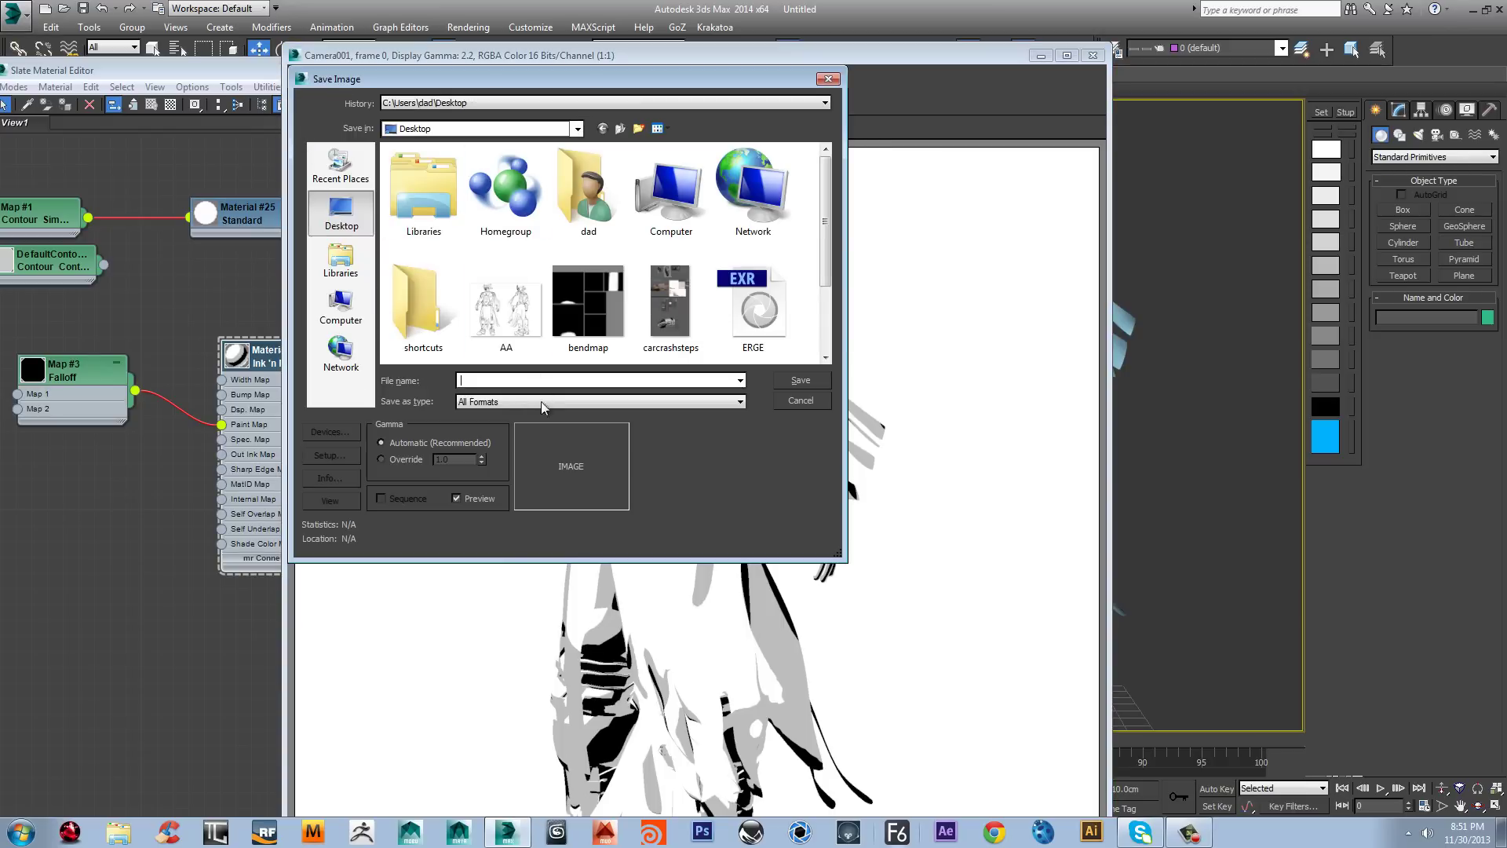
pyautogui.click(748, 337)
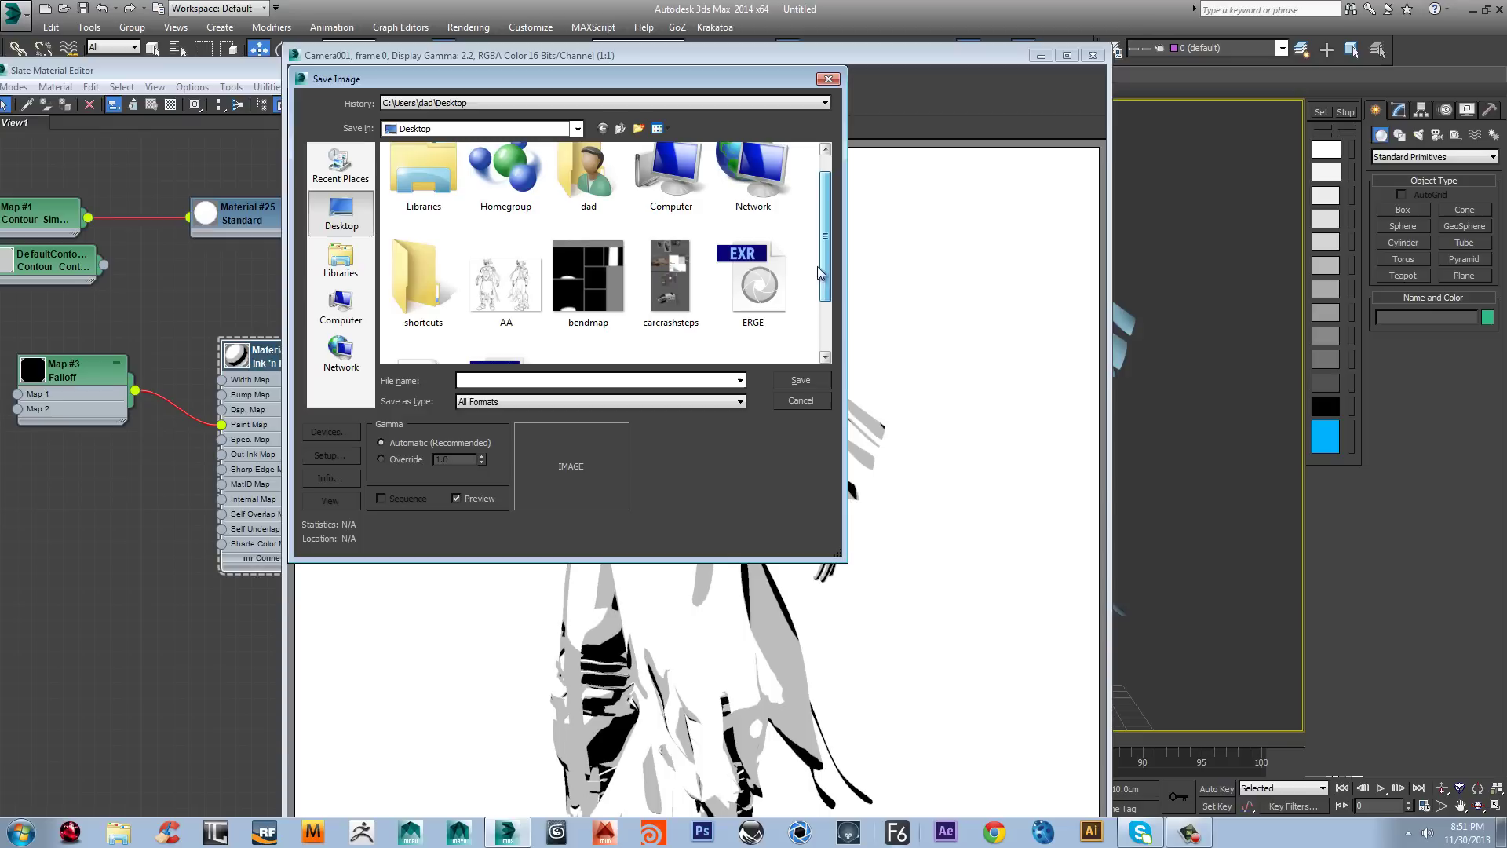
pyautogui.click(825, 357)
pyautogui.click(491, 331)
pyautogui.click(509, 381)
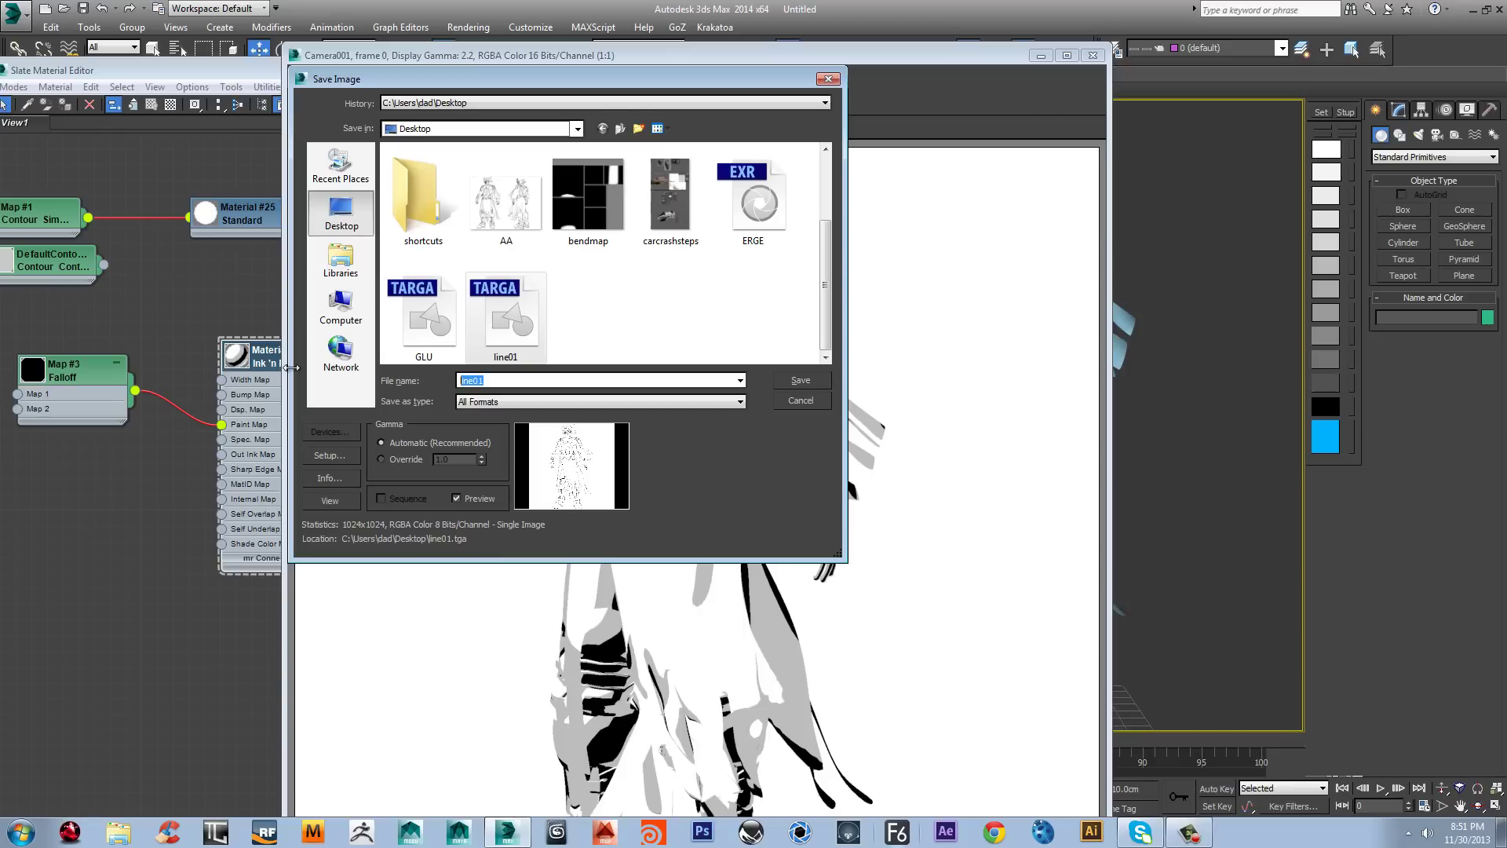
pyautogui.write('lineB')
pyautogui.click(810, 382)
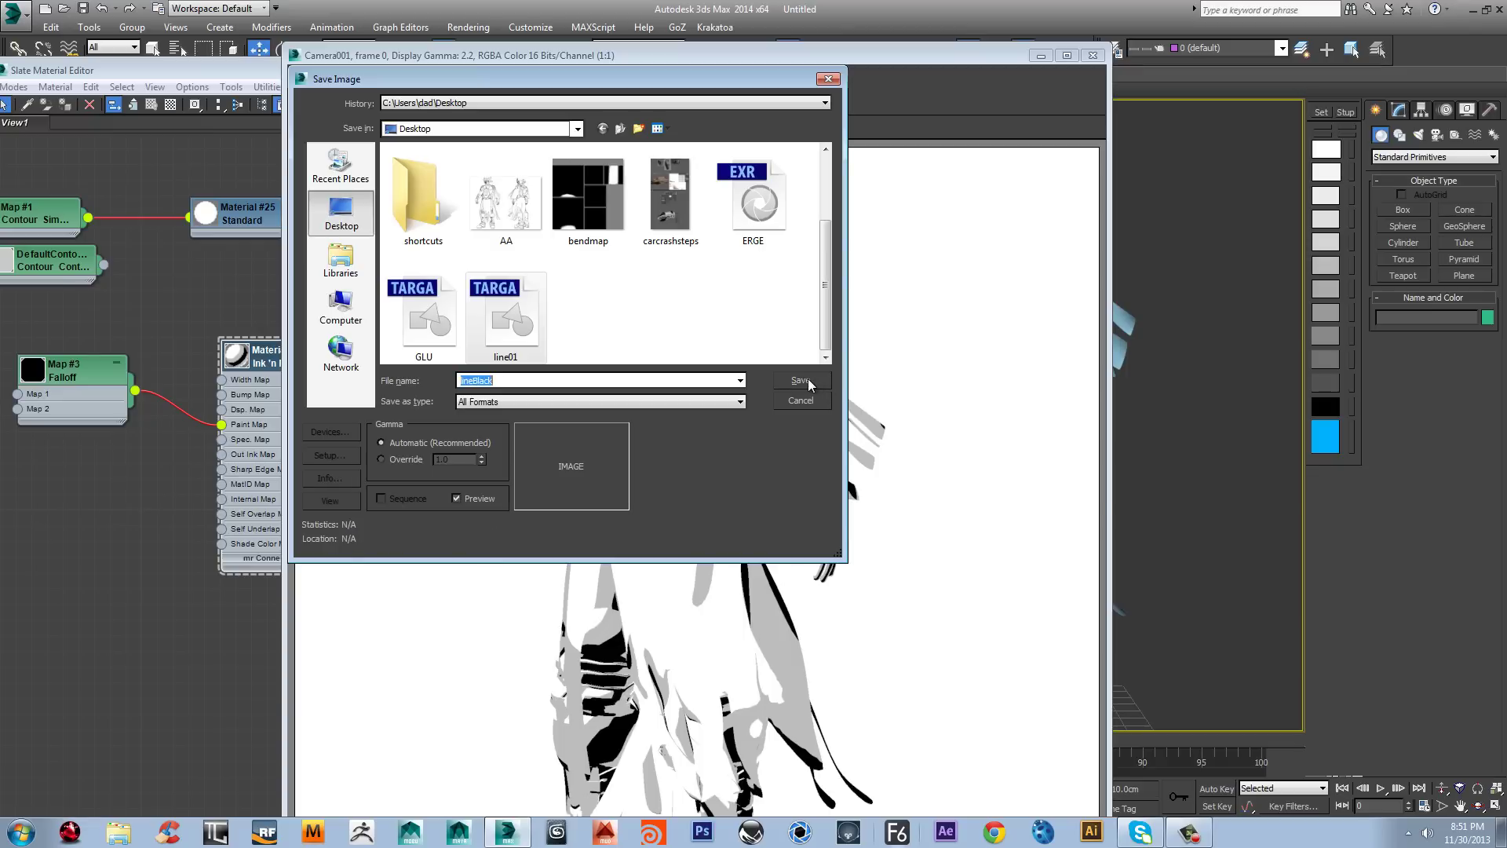
pyautogui.click(637, 402)
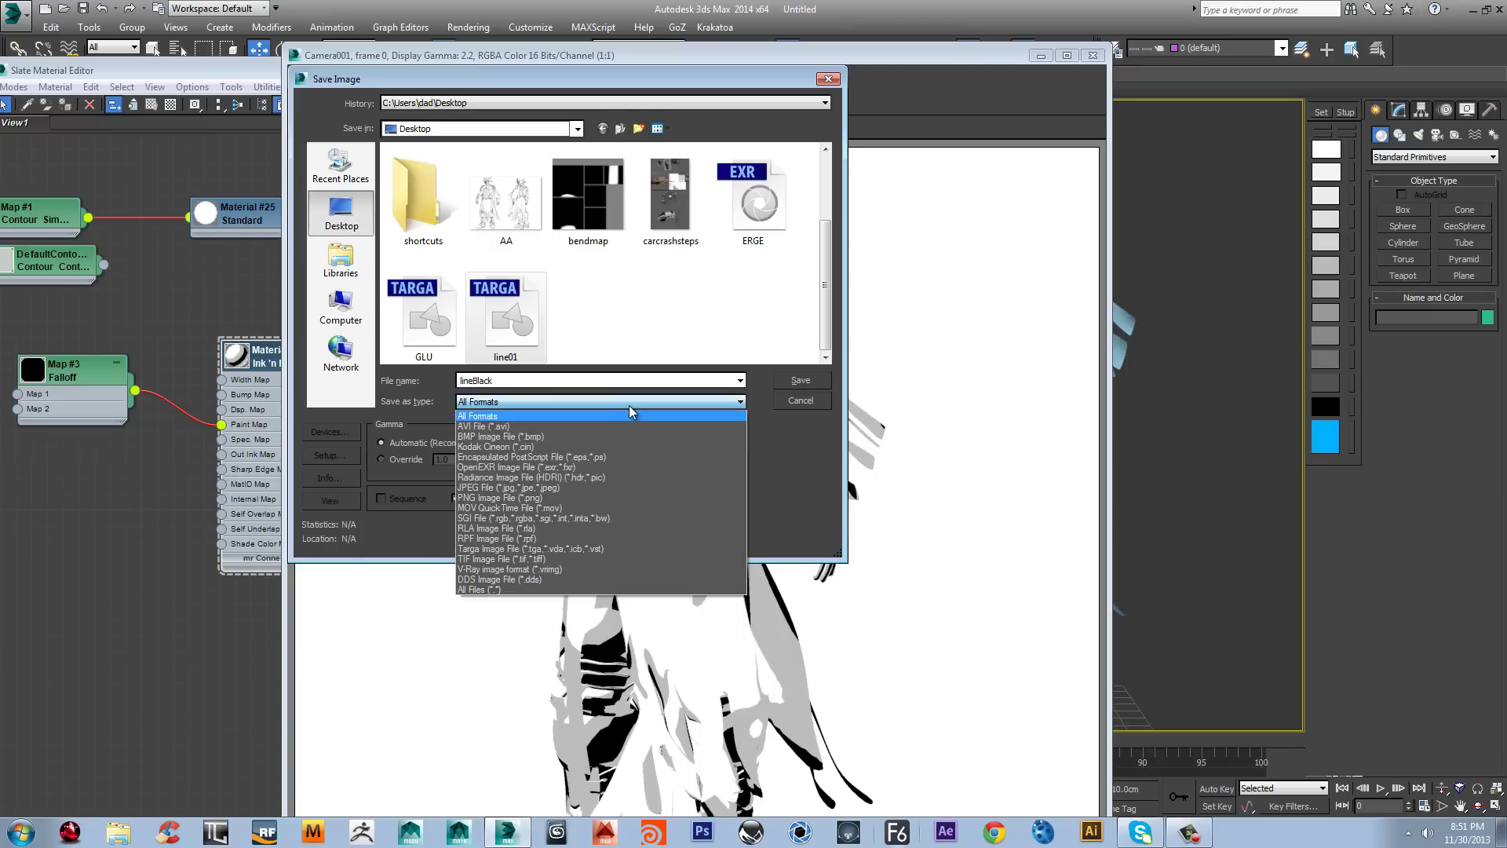
pyautogui.click(530, 549)
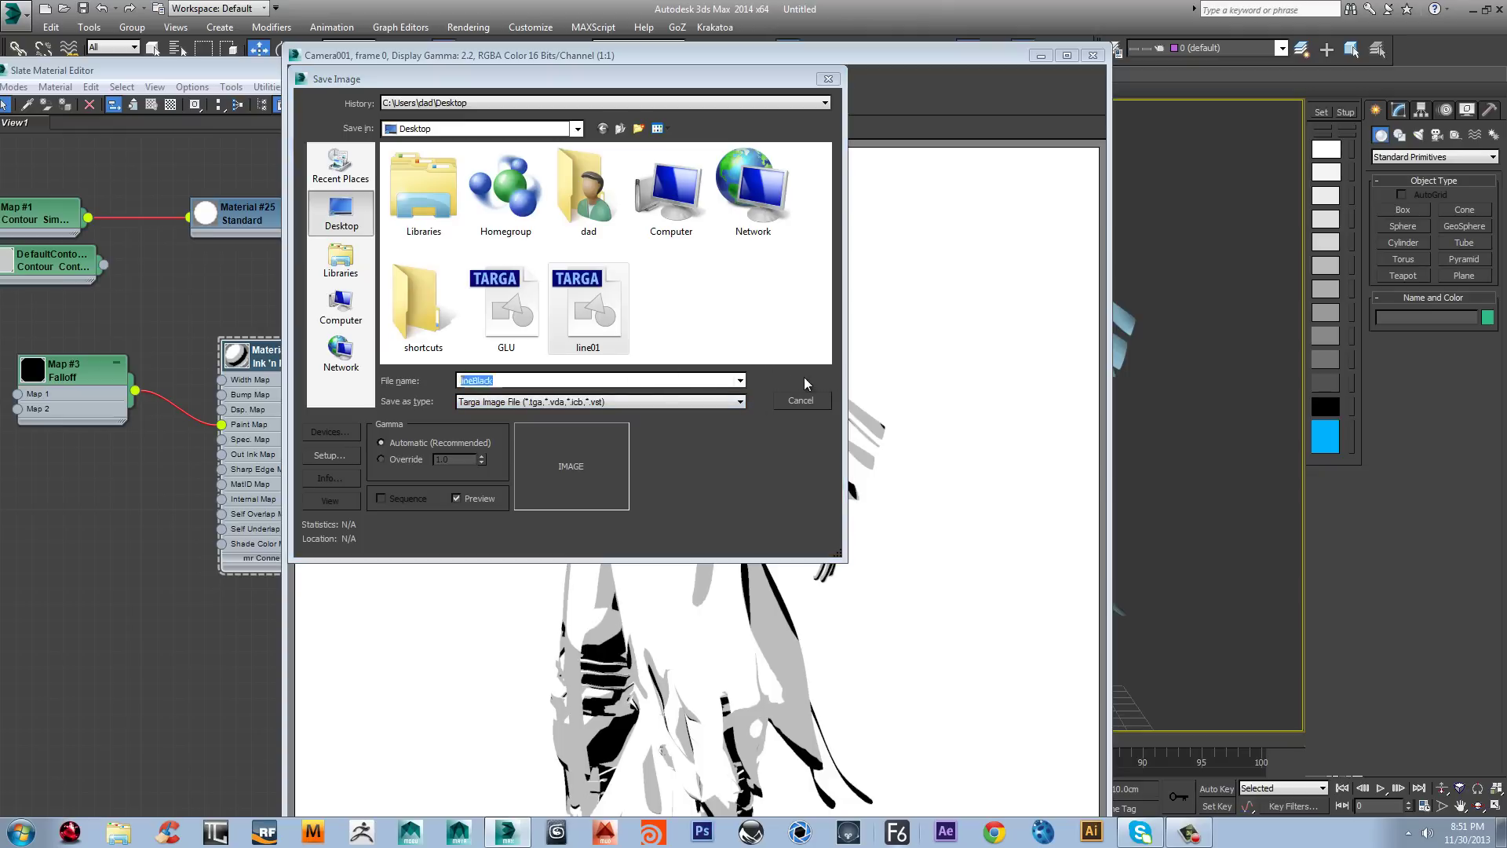
pyautogui.click(801, 380)
pyautogui.click(684, 402)
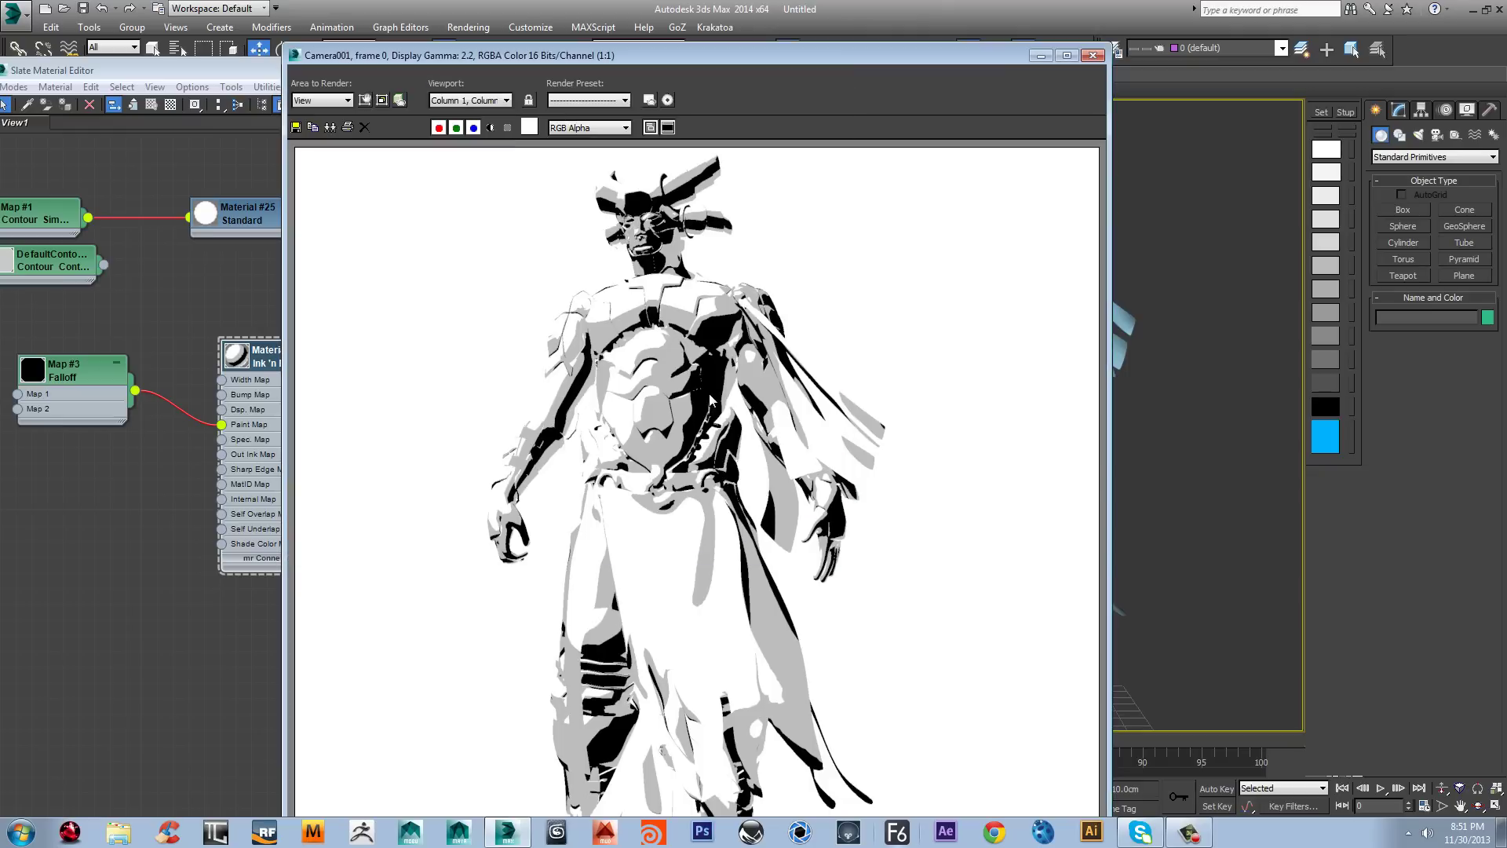
pyautogui.click(1092, 56)
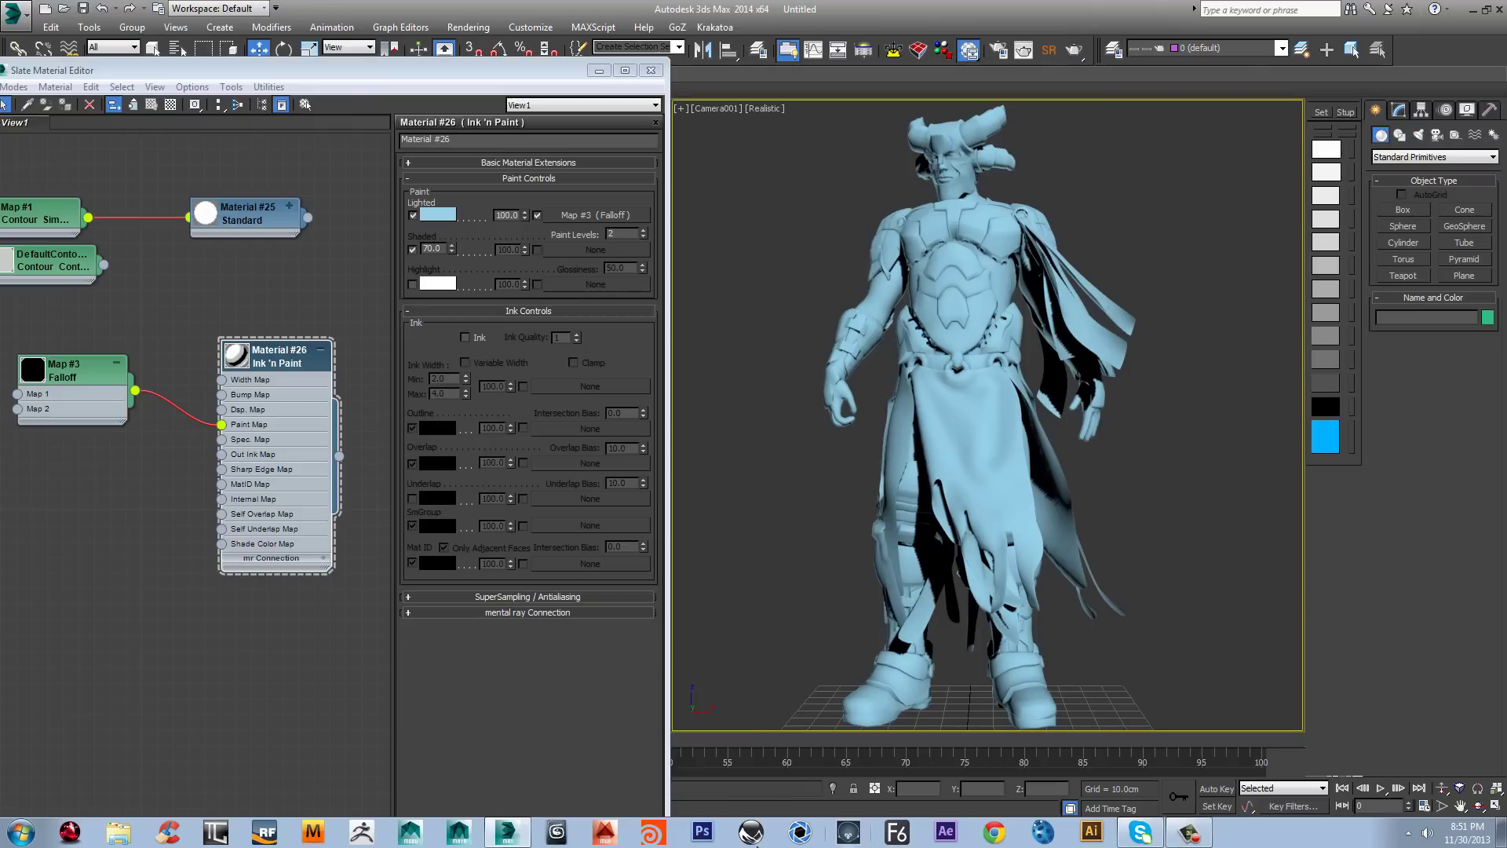
# Step: Switch to Photoshop and open the line01 Targa drawing from the Desktop
pyautogui.click(702, 831)
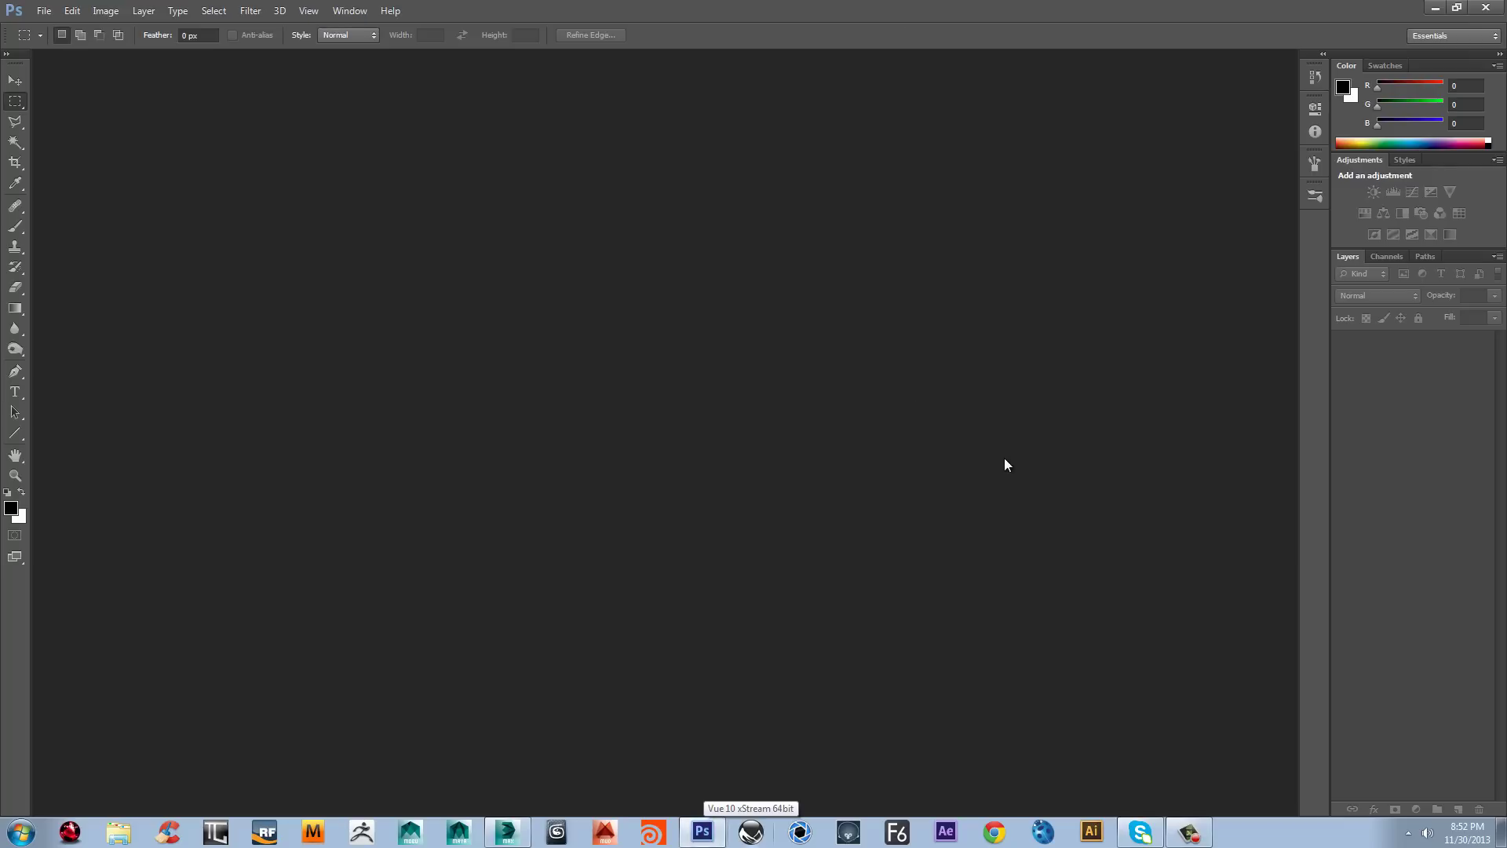
pyautogui.doubleClick(587, 242)
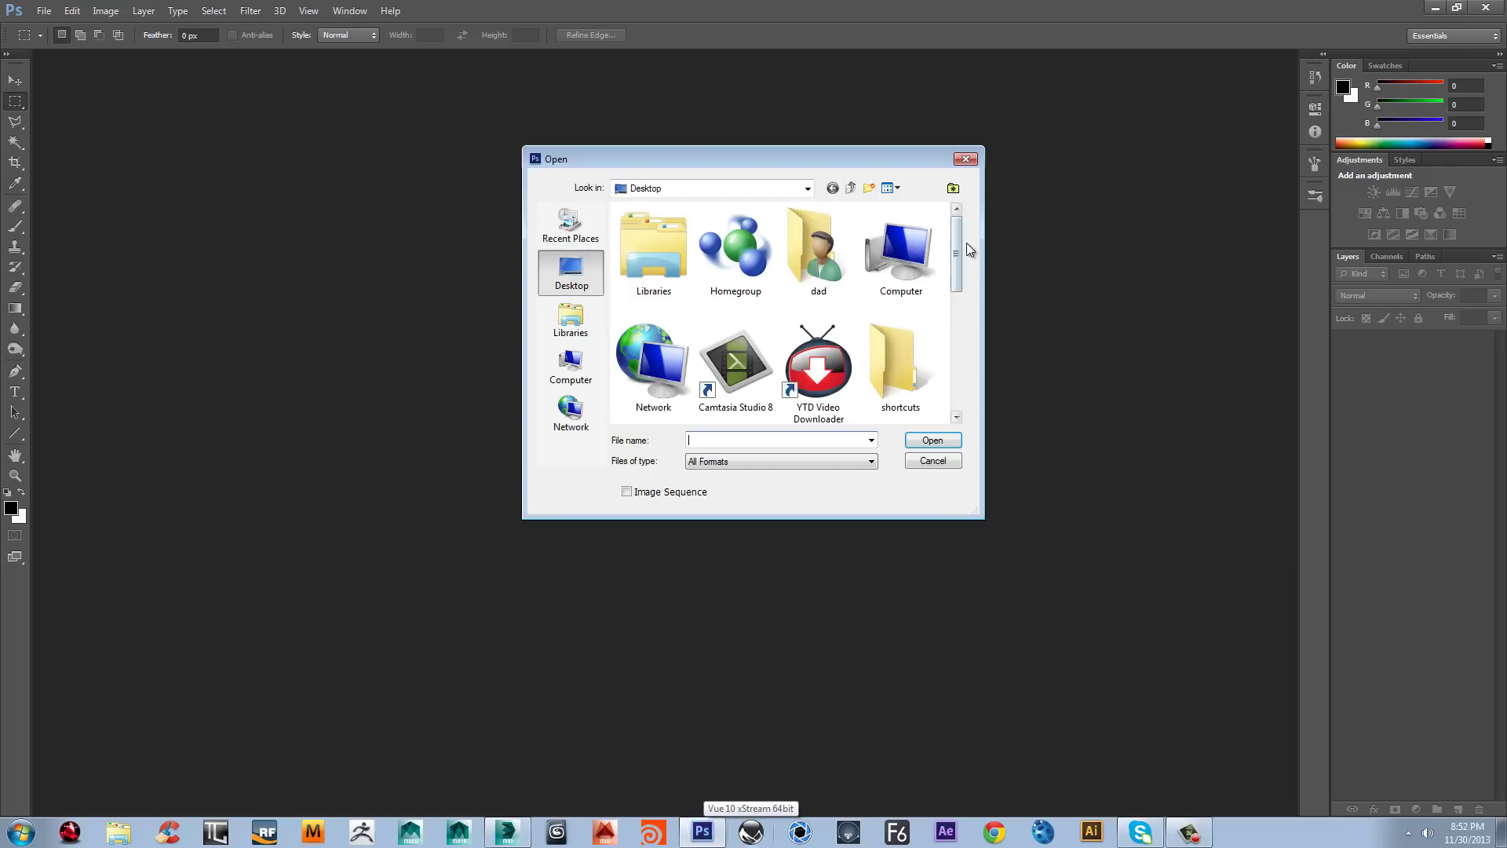
pyautogui.scroll(-1, 946, 318)
pyautogui.scroll(-3, 946, 318)
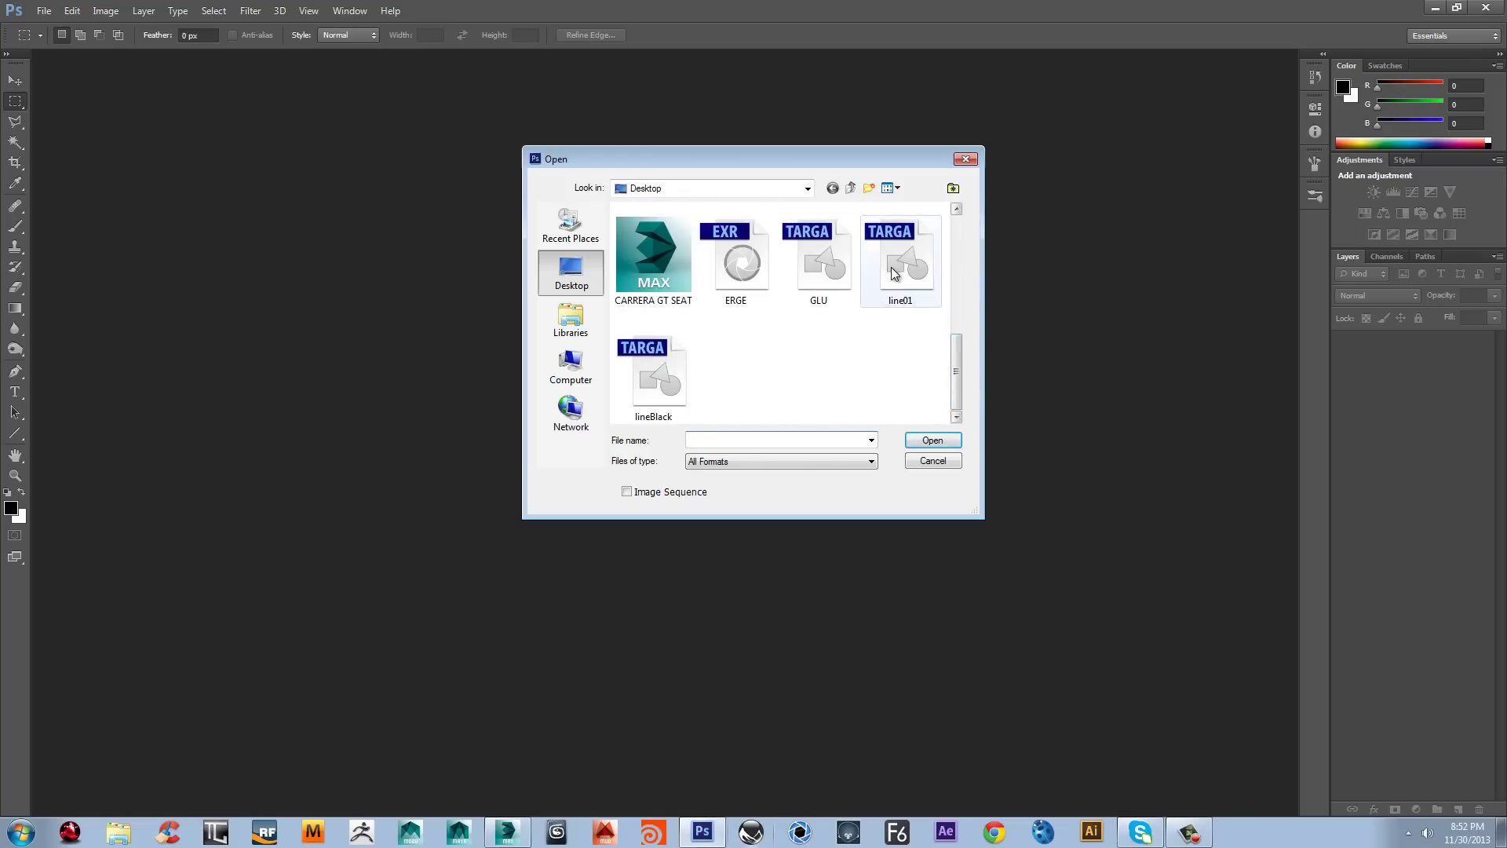
pyautogui.click(889, 292)
pyautogui.click(930, 441)
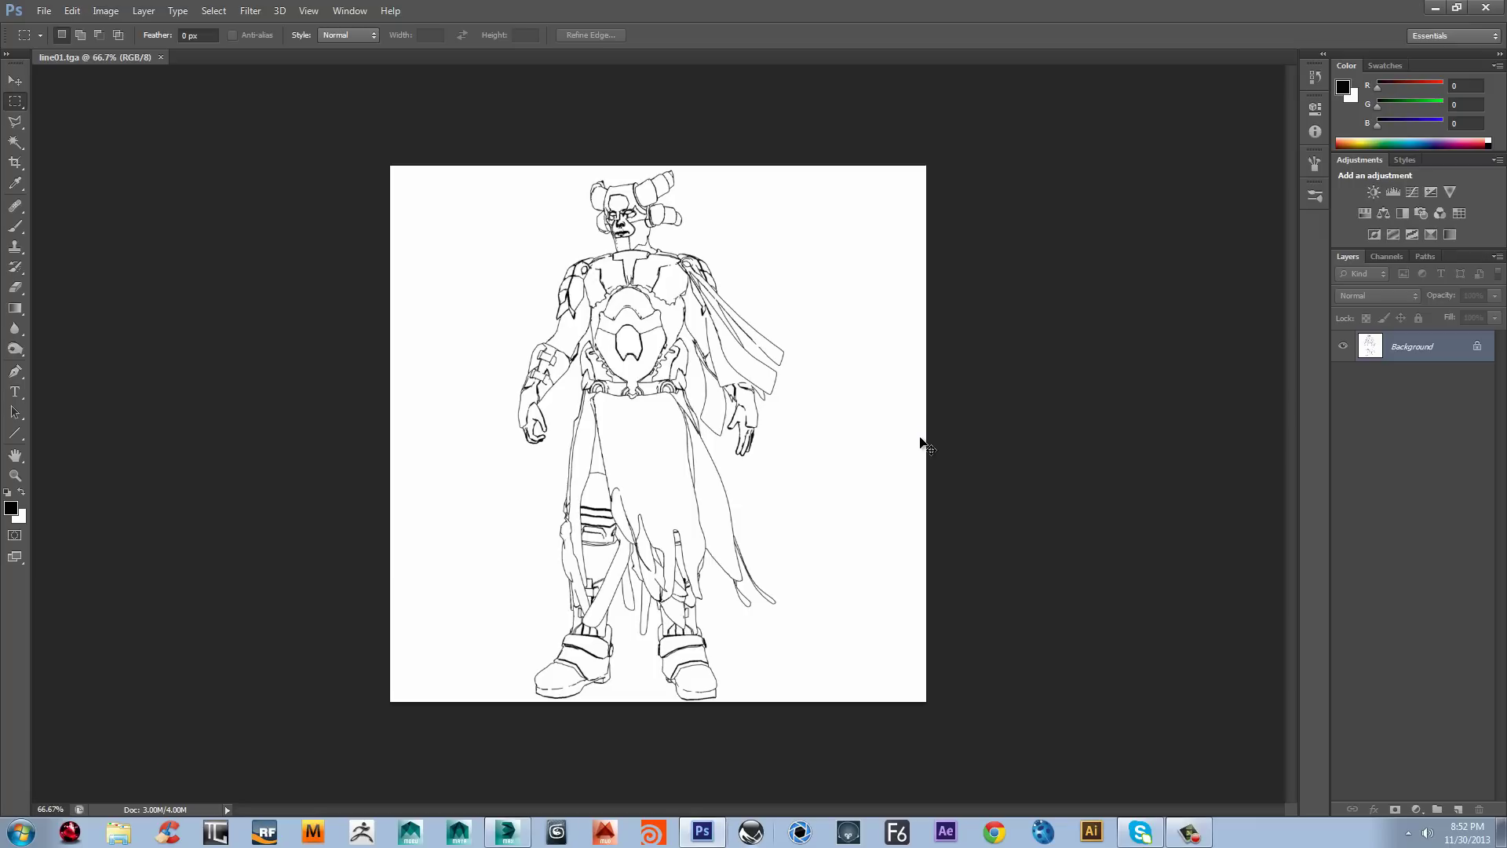
# Step: Duplicate the Background layer of the line drawing and hide the original
pyautogui.hotkey('ctrl', '1')
pyautogui.scroll(-1, 902, 290)
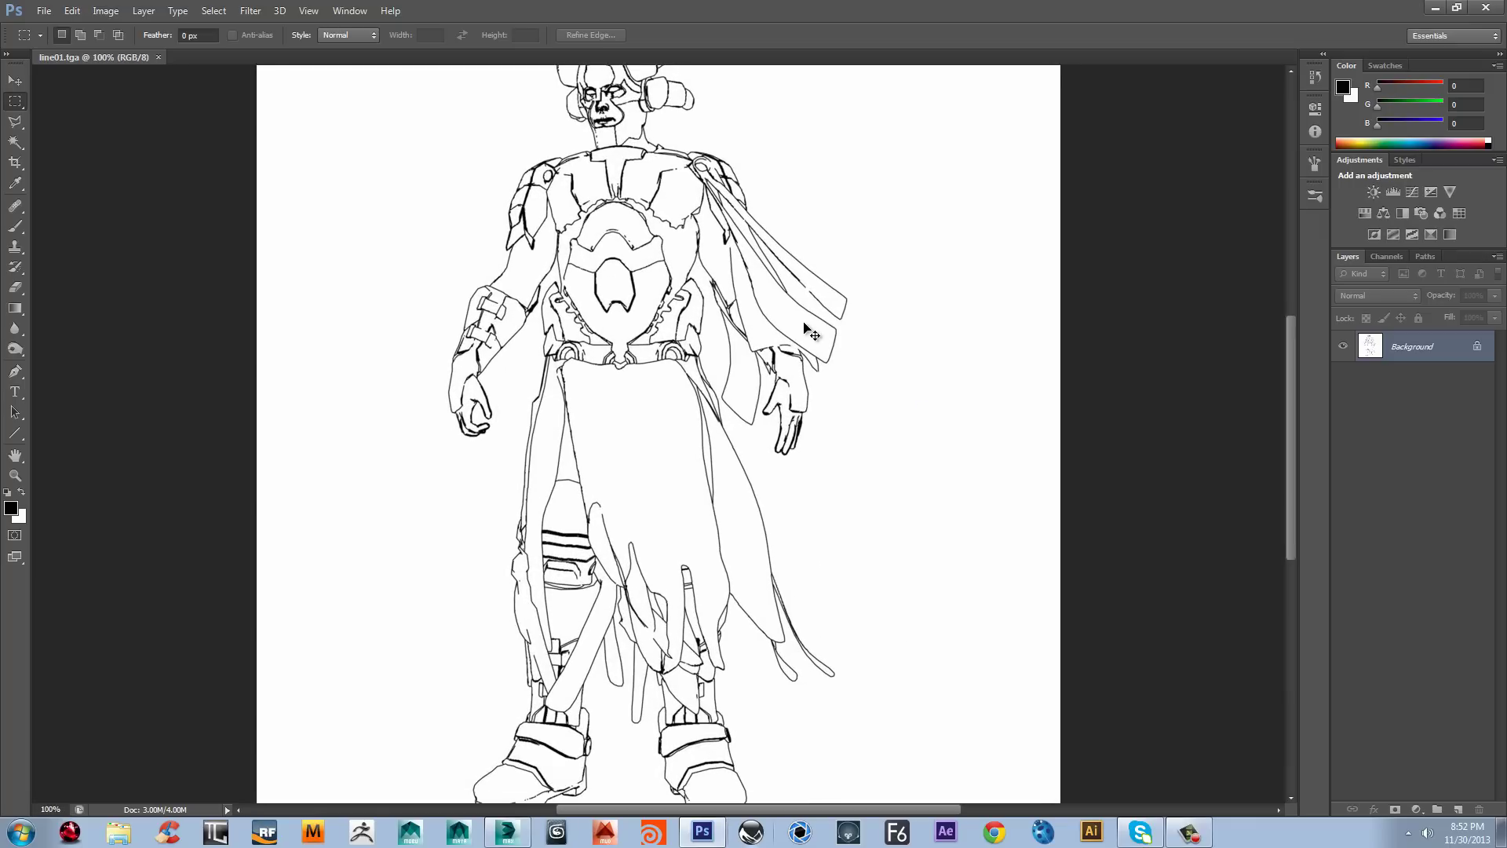
pyautogui.hotkey('ctrl', '-')
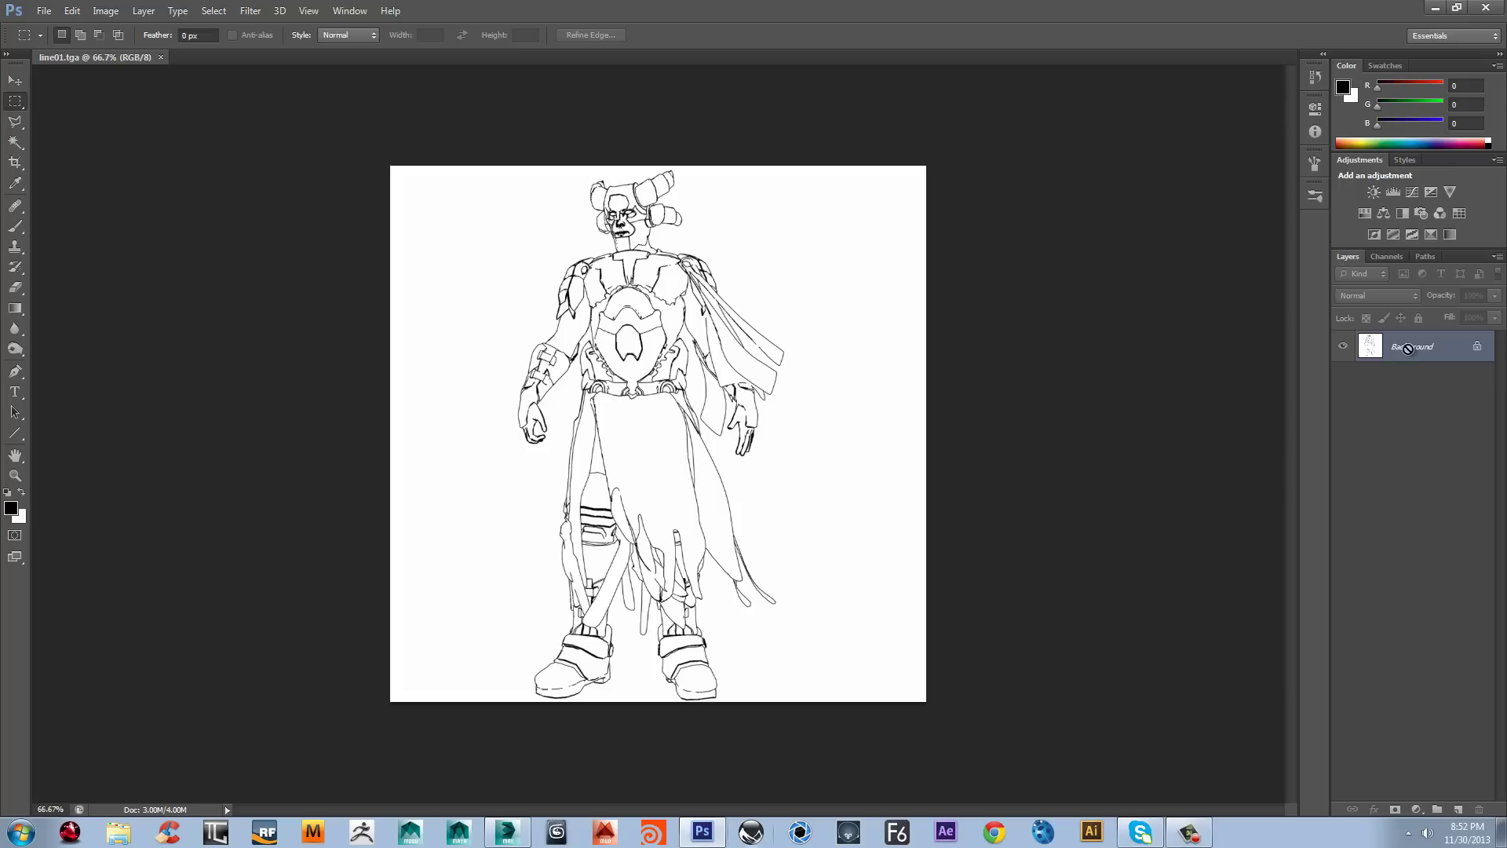
pyautogui.hotkey('ctrl', 'j')
pyautogui.click(1343, 378)
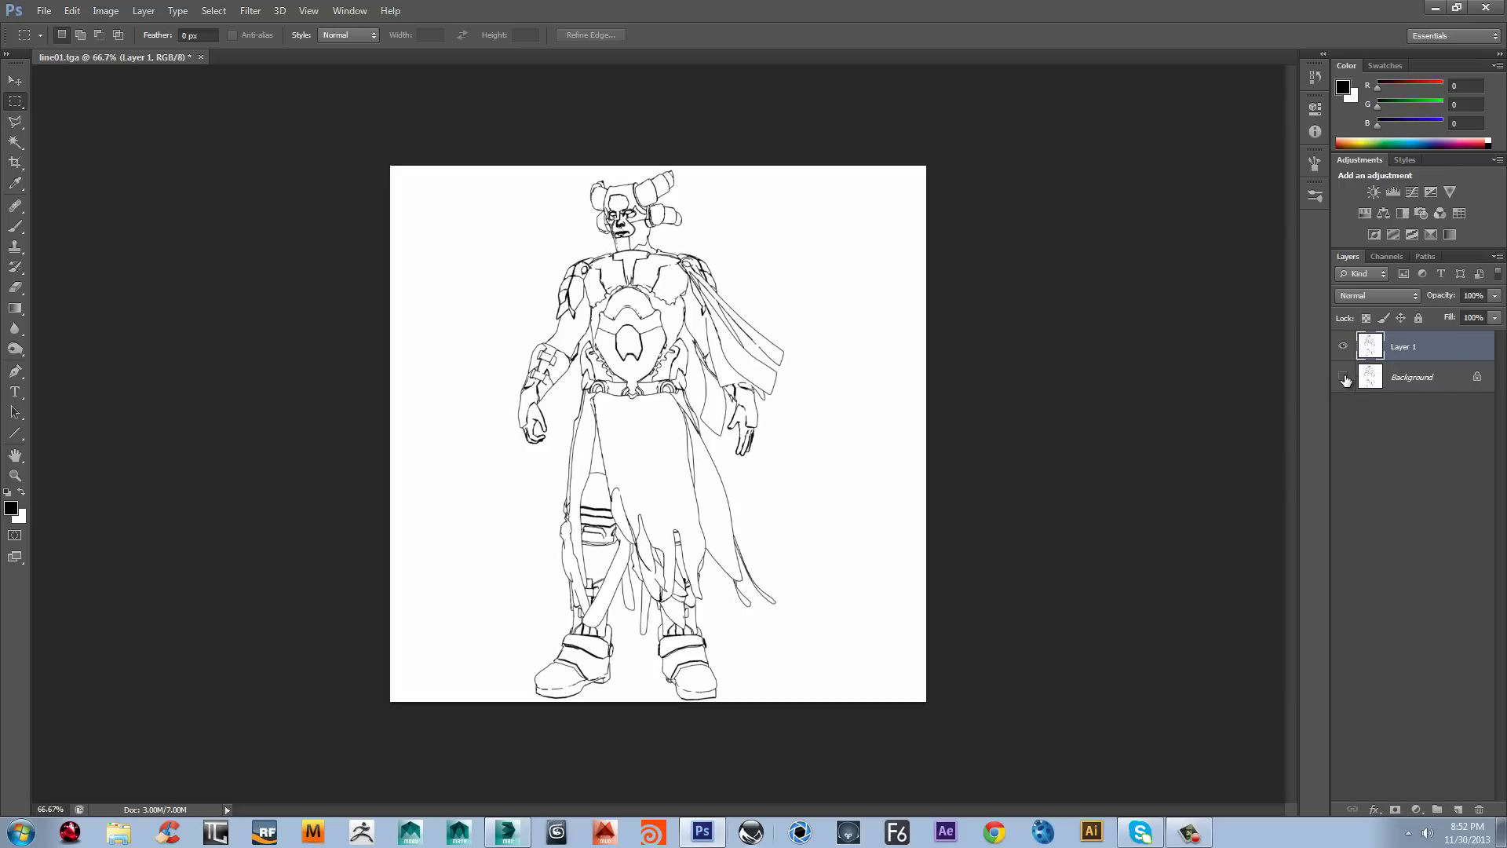
pyautogui.click(1343, 378)
# Step: Tint the duplicated layer's lines blue with Color Balance, setting the midtones' blue level to +85 and shifting them strongly toward cyan
pyautogui.hotkey('ctrl', '+')
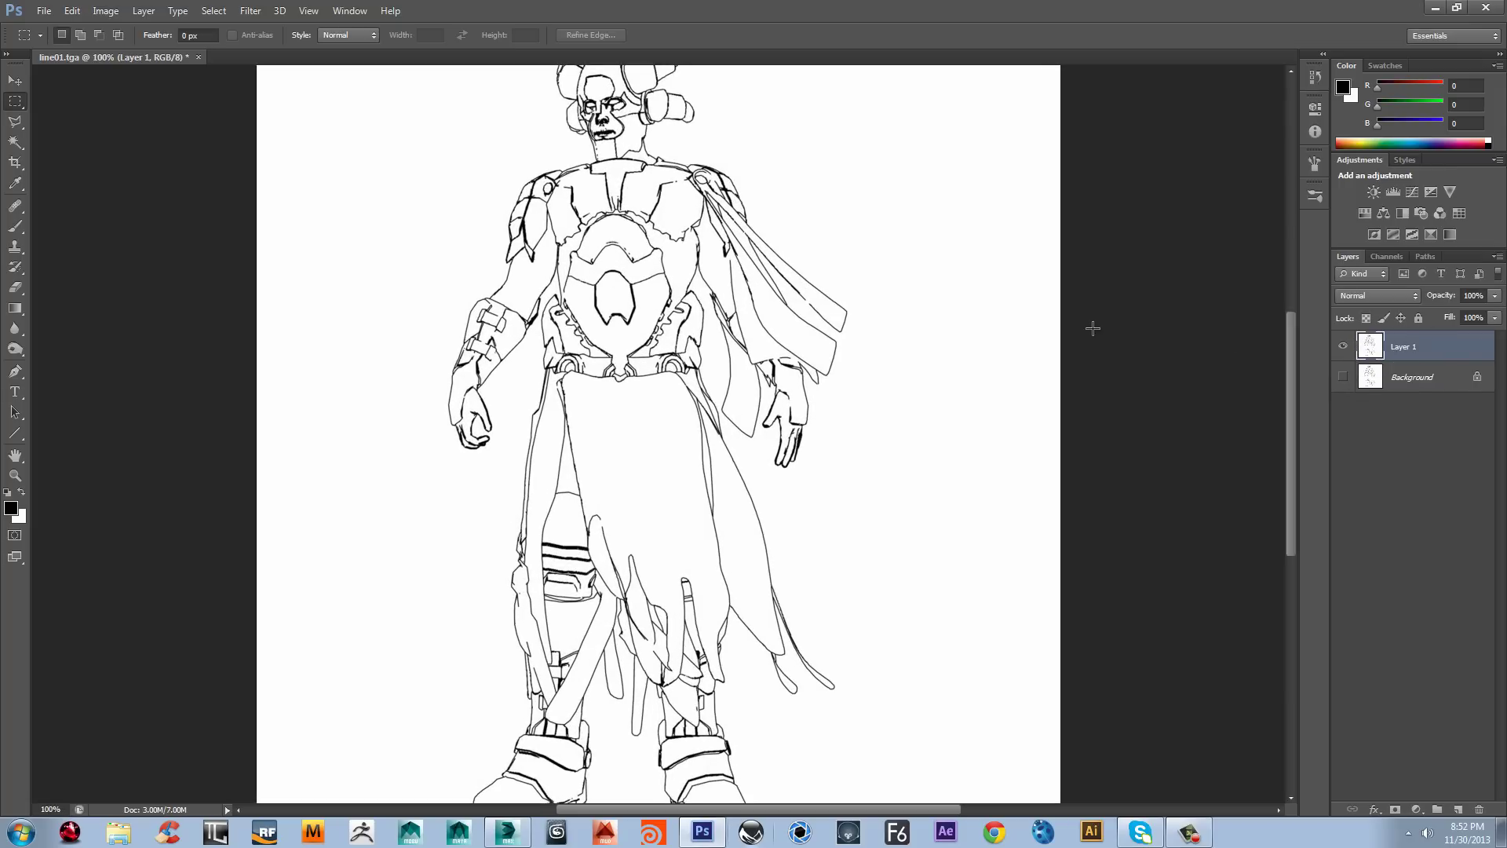
pyautogui.click(105, 11)
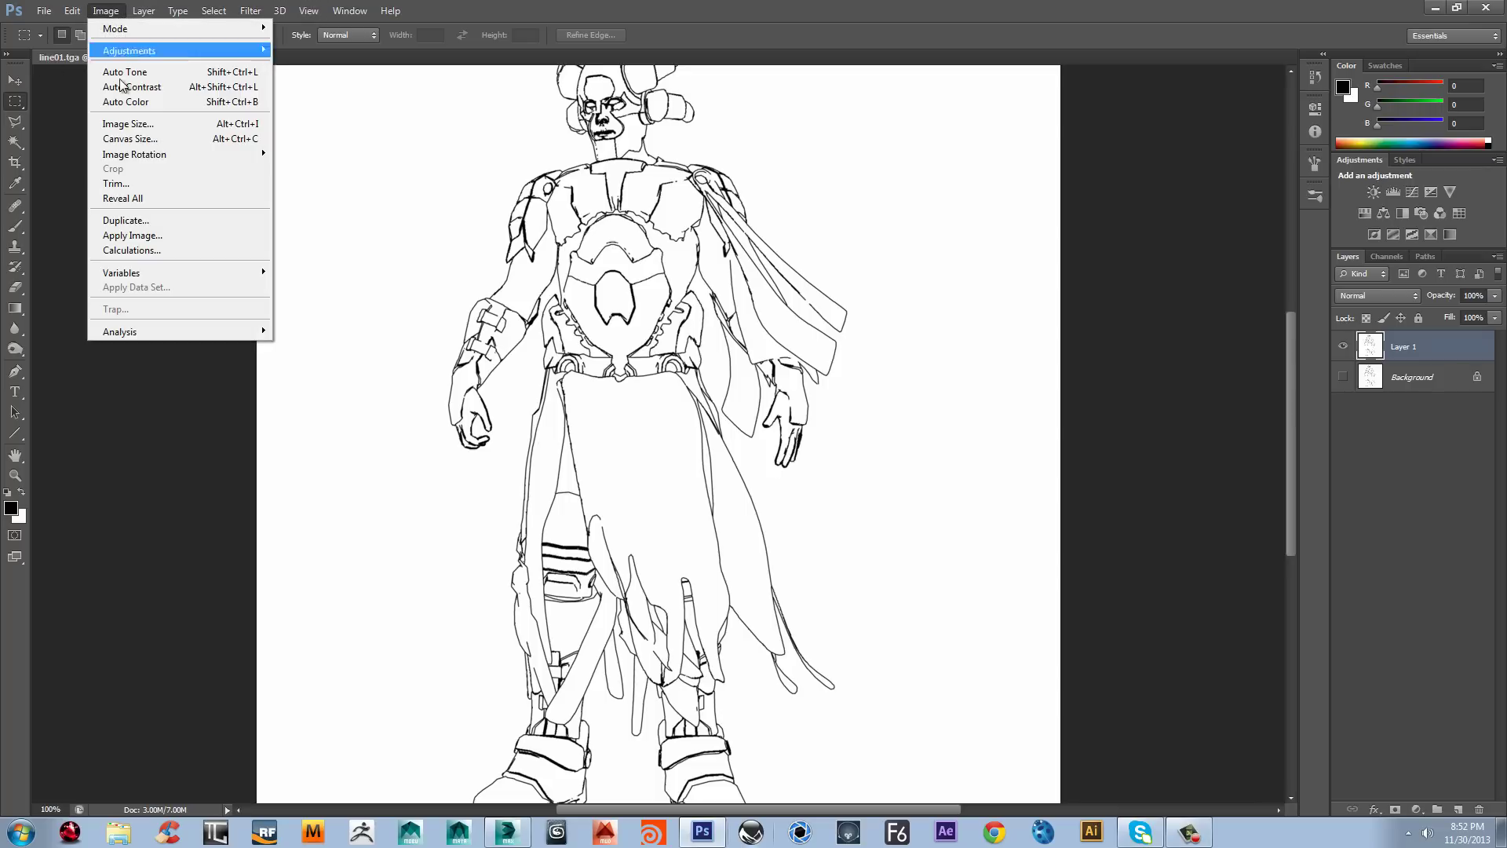
pyautogui.moveTo(158, 49)
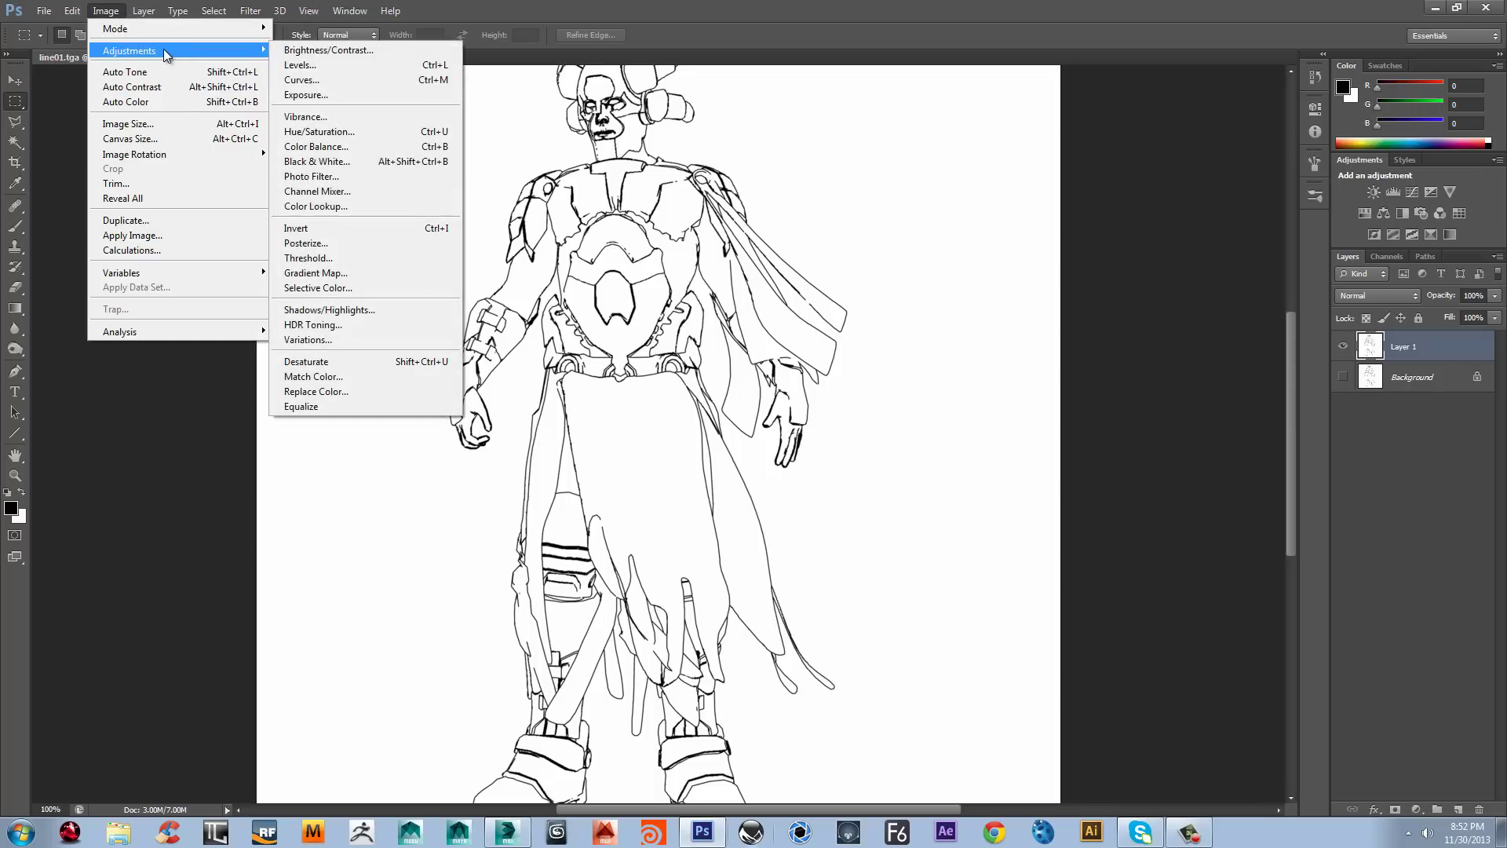
pyautogui.click(318, 146)
pyautogui.moveTo(779, 464); pyautogui.dragTo(1011, 246)
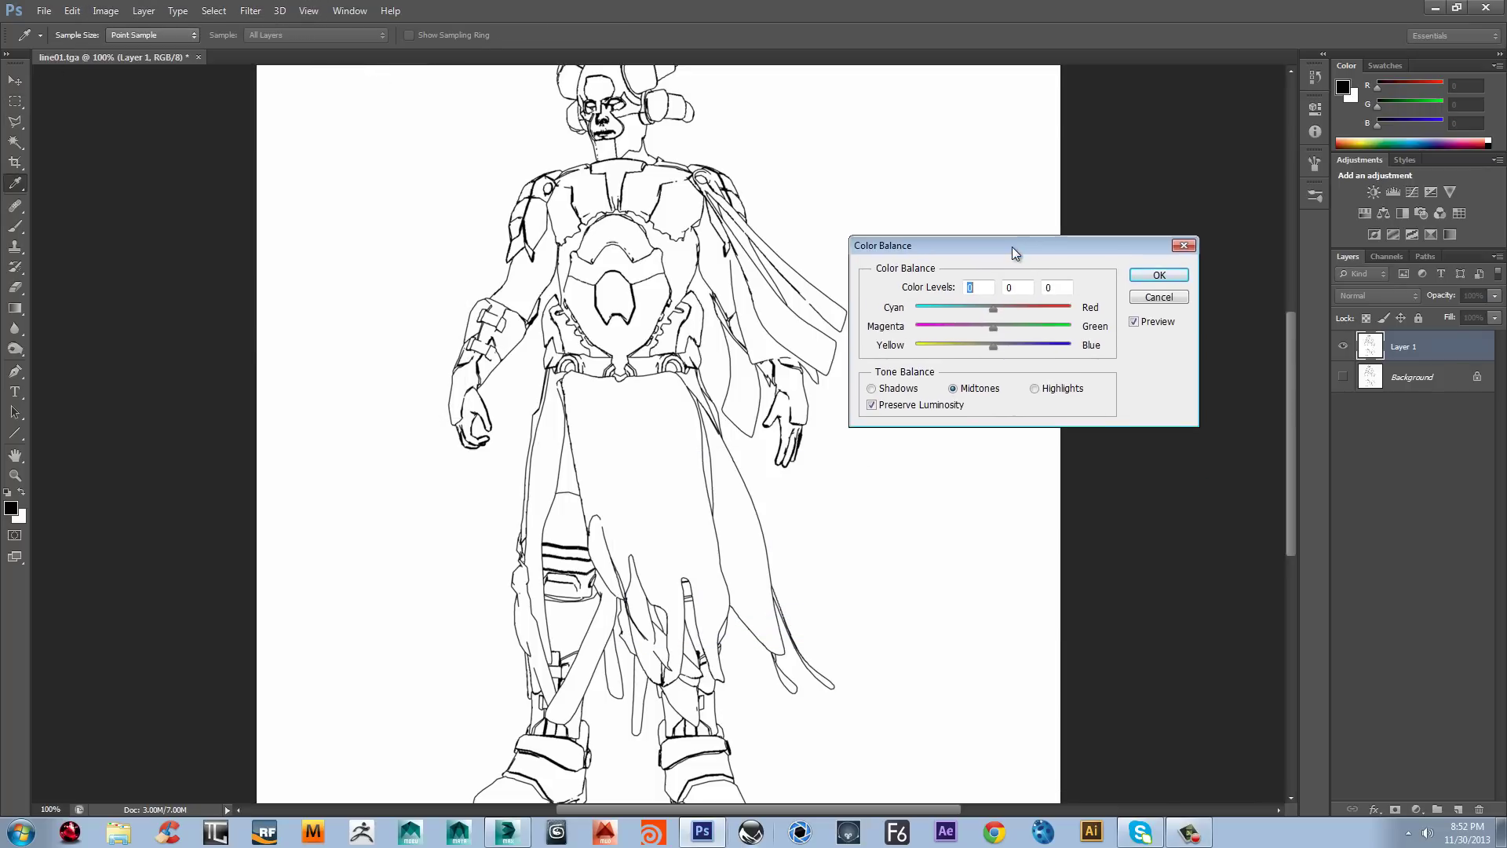
pyautogui.moveTo(994, 347); pyautogui.dragTo(1059, 346)
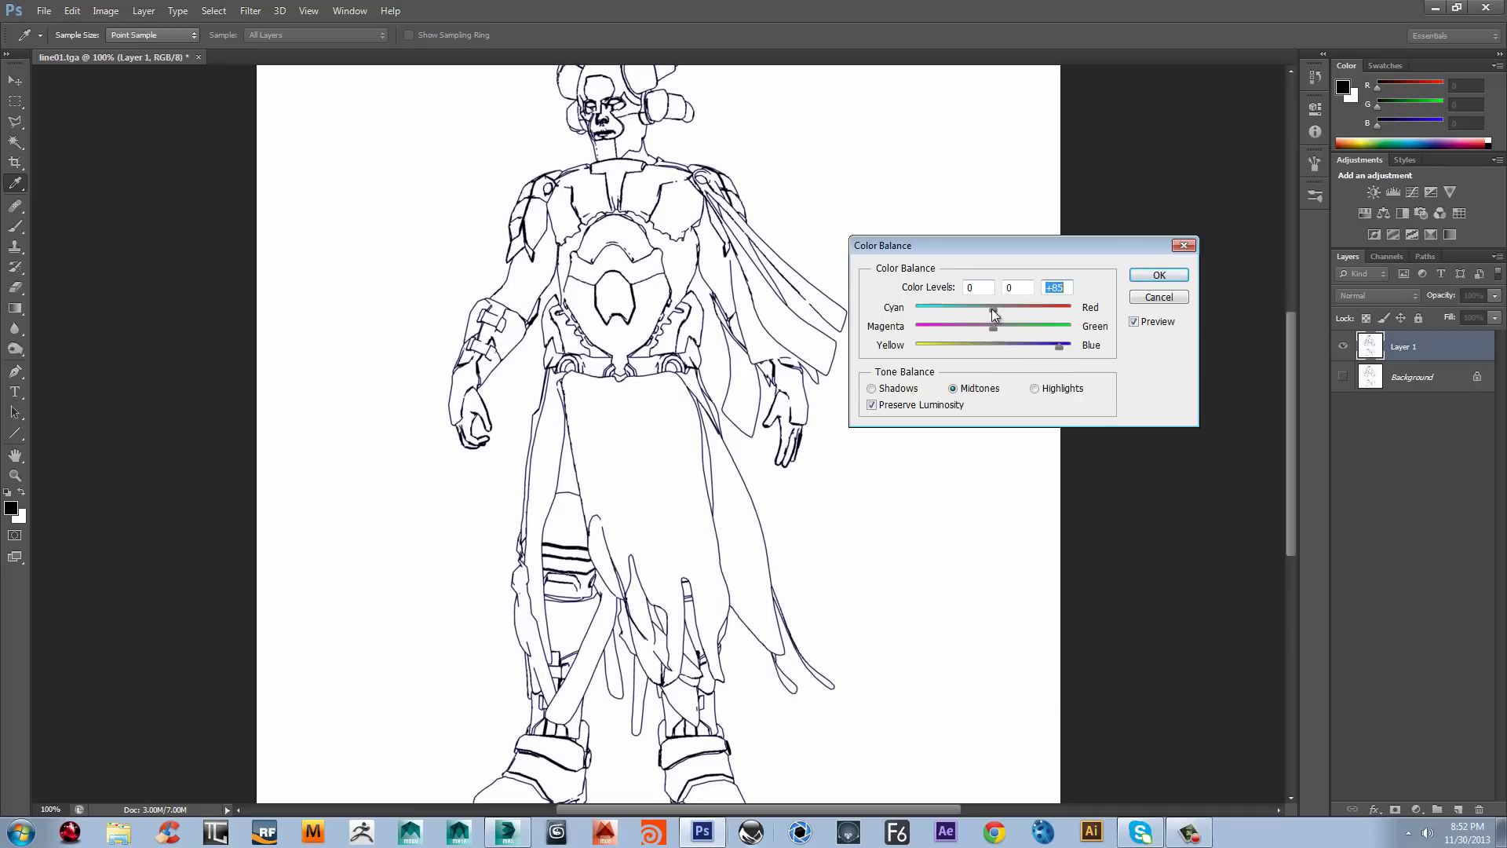
pyautogui.moveTo(996, 310); pyautogui.dragTo(930, 313)
pyautogui.moveTo(929, 311); pyautogui.dragTo(922, 312)
pyautogui.click(1158, 276)
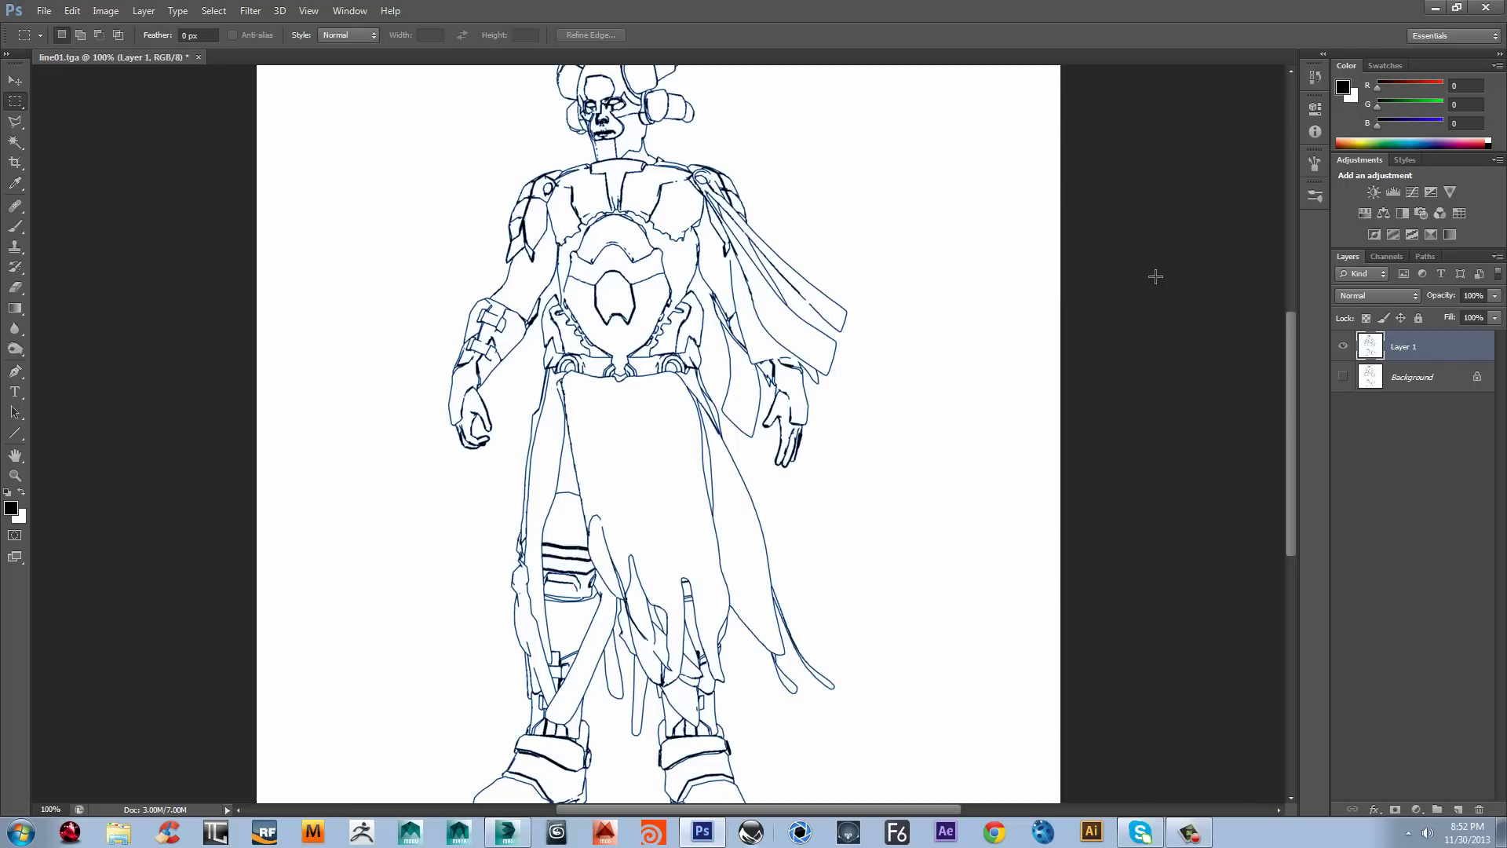
# Step: Duplicate the blue-tinted line layer
pyautogui.hotkey('ctrl', '-')
pyautogui.hotkey('ctrl', '+')
pyautogui.hotkey('ctrl', 'j')
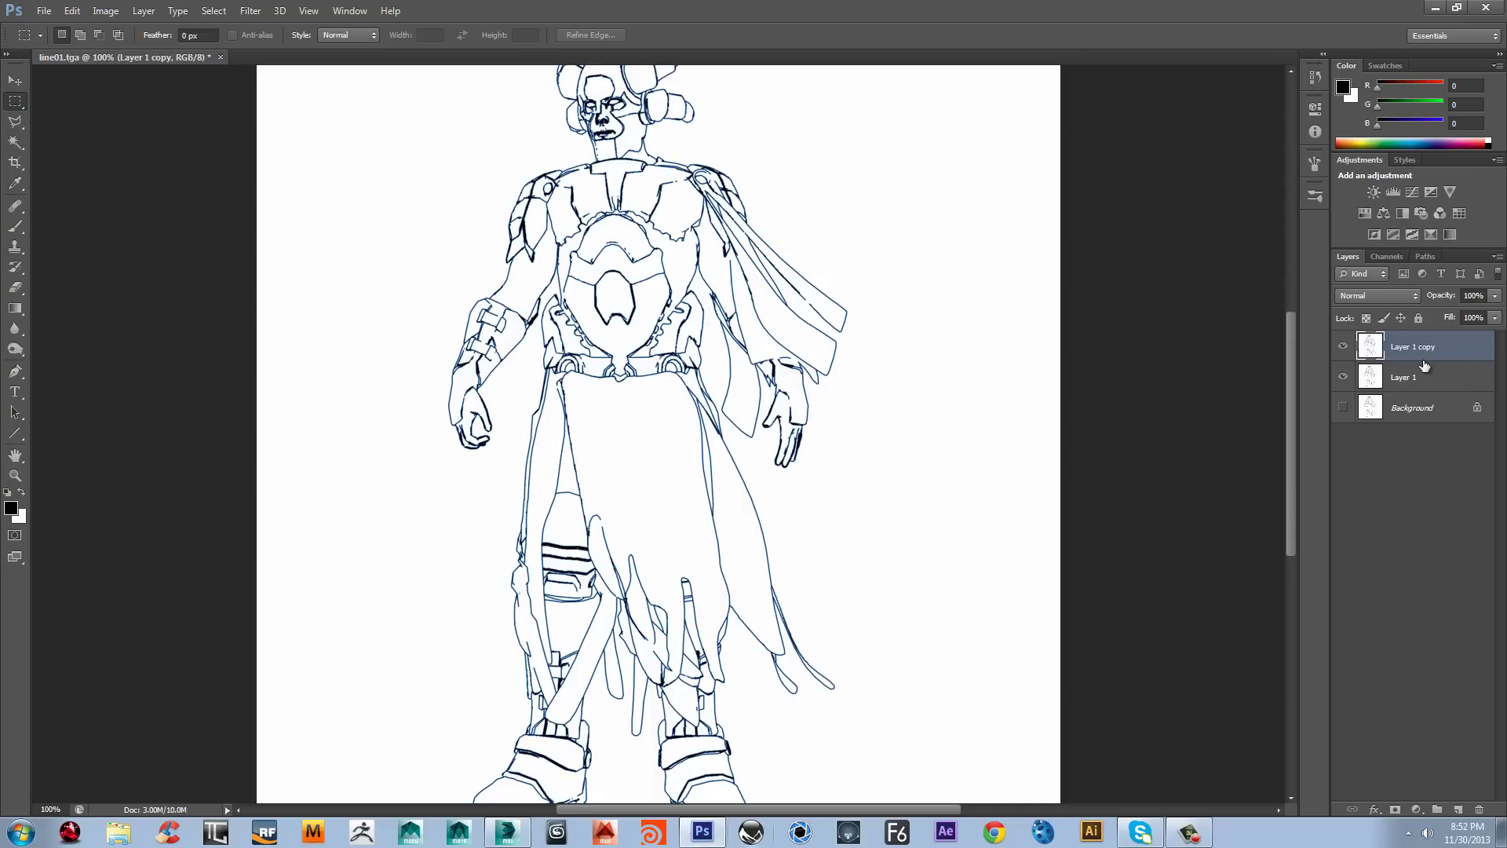
# Step: Preview Artistic filters from the Filter Gallery on the copied line layer, including Poster Edges, Sponge, Paint Daubs, Film Grain and Smudge Stick
pyautogui.click(250, 10)
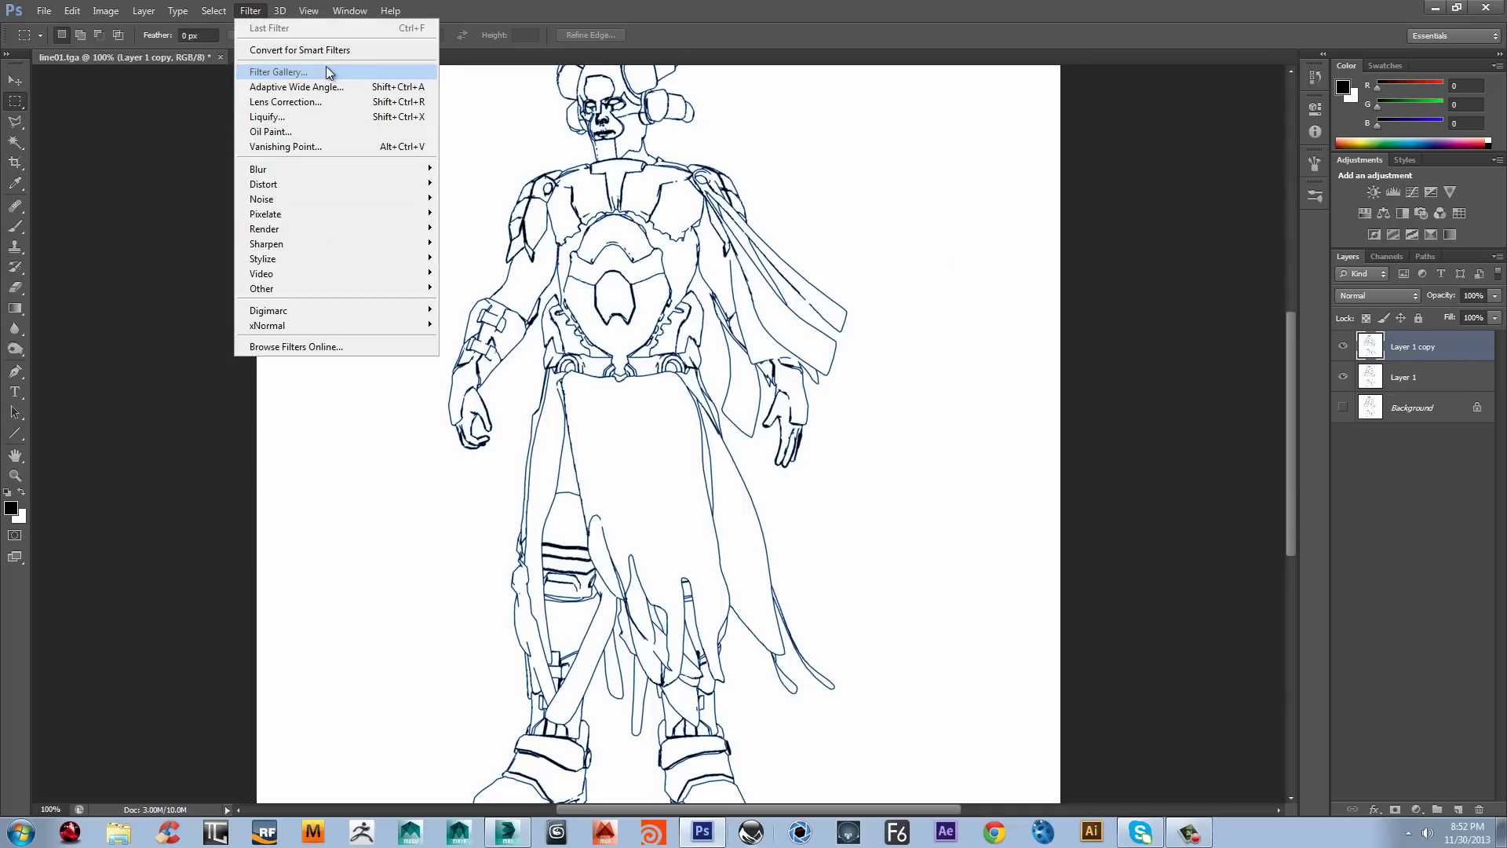
pyautogui.click(327, 71)
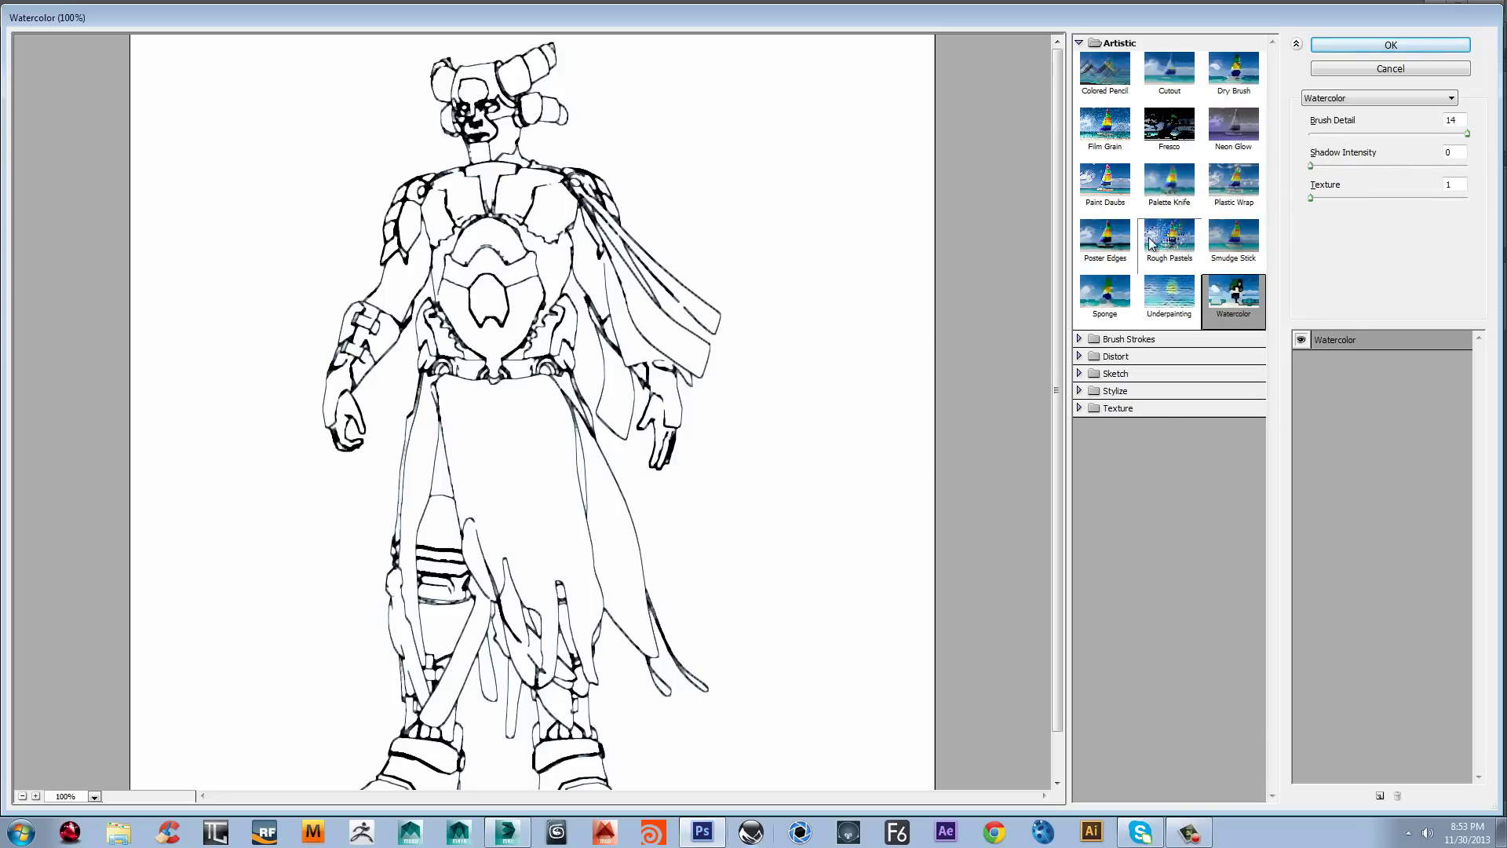
pyautogui.click(1115, 257)
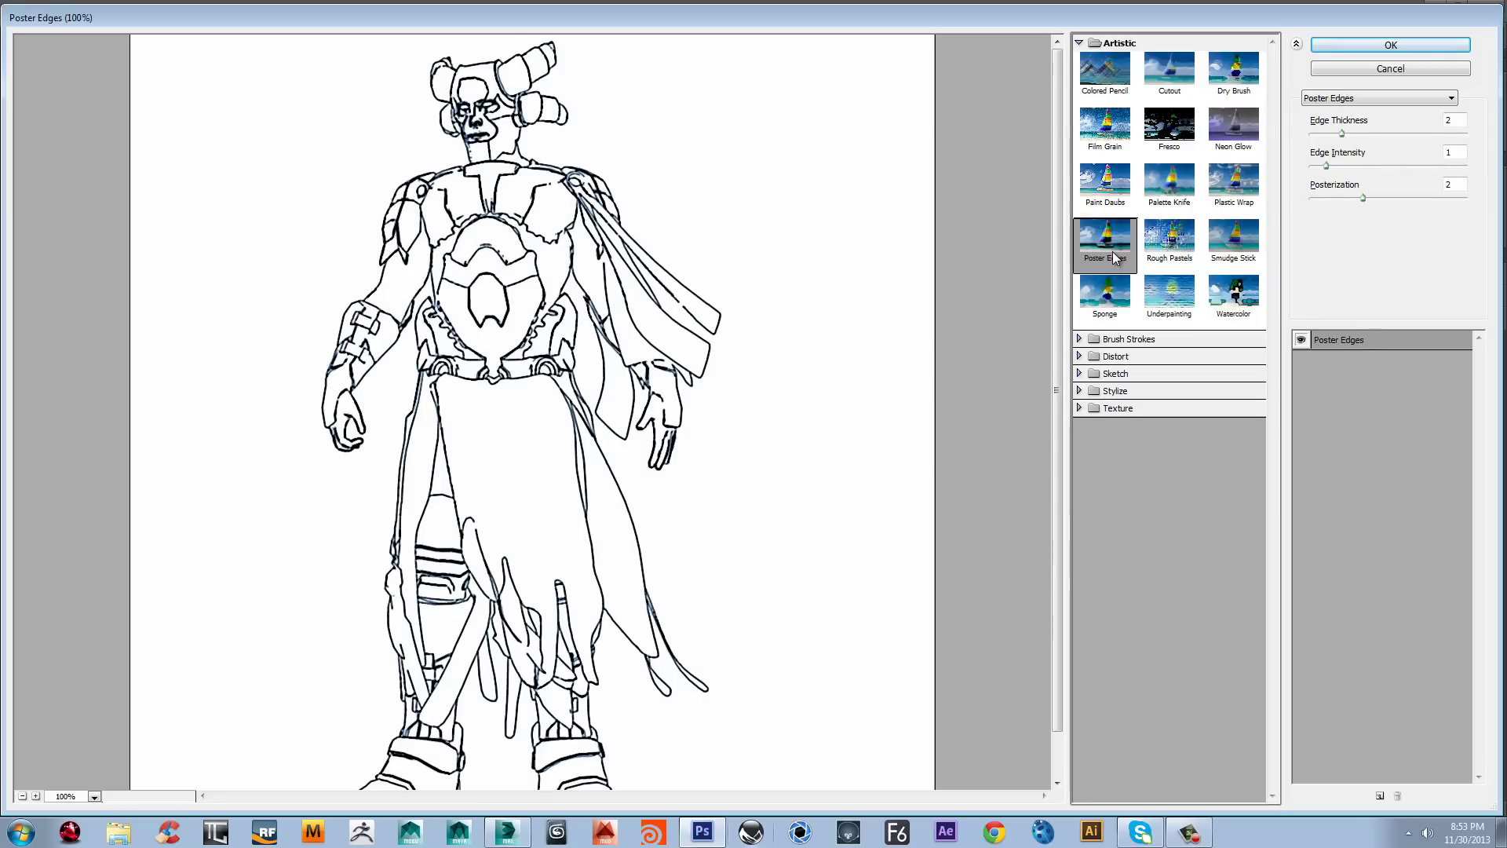
pyautogui.click(1104, 306)
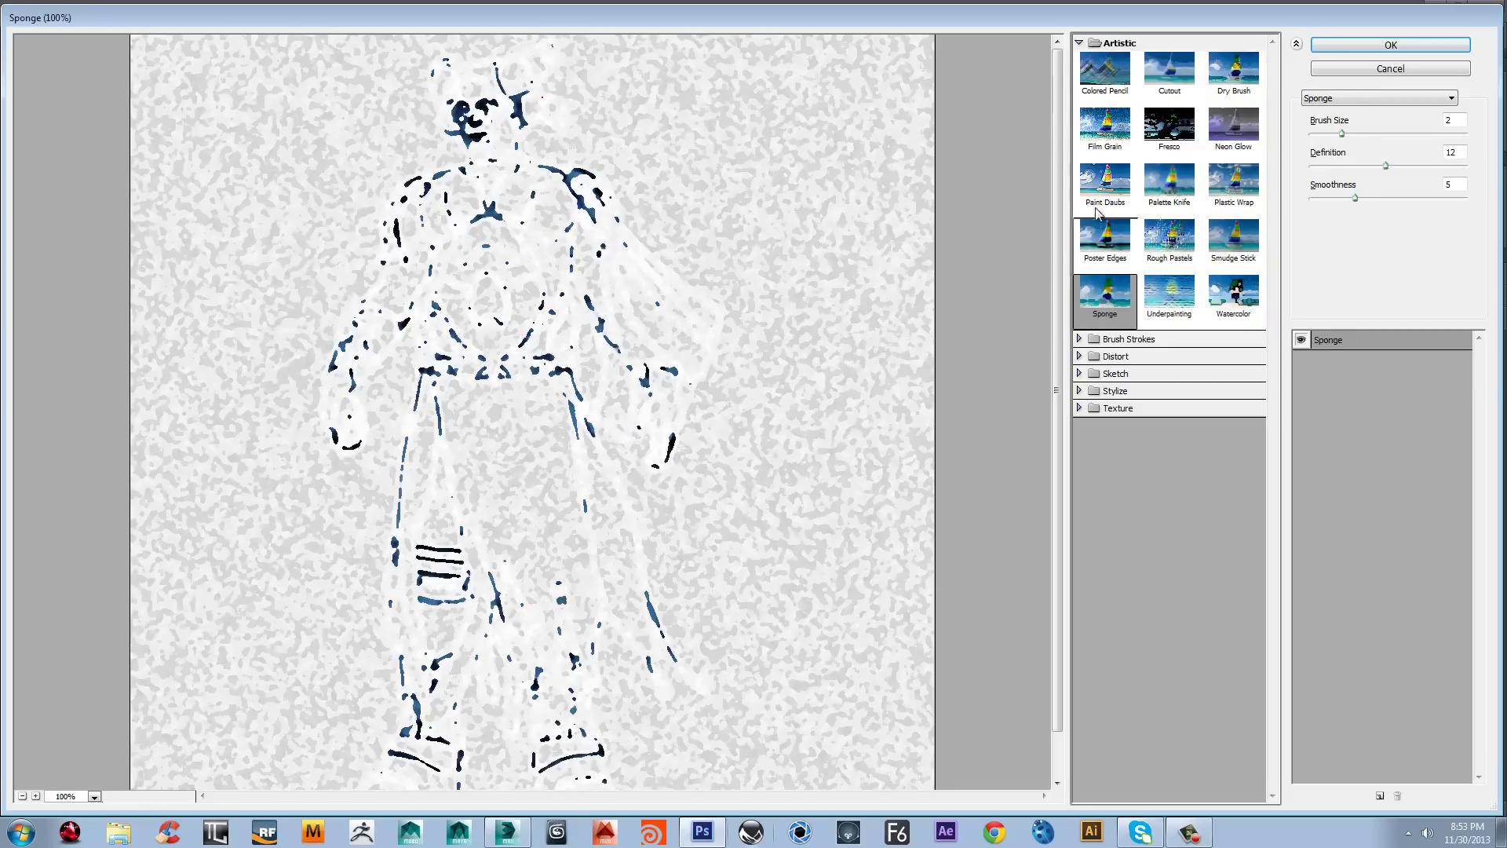
pyautogui.click(1108, 178)
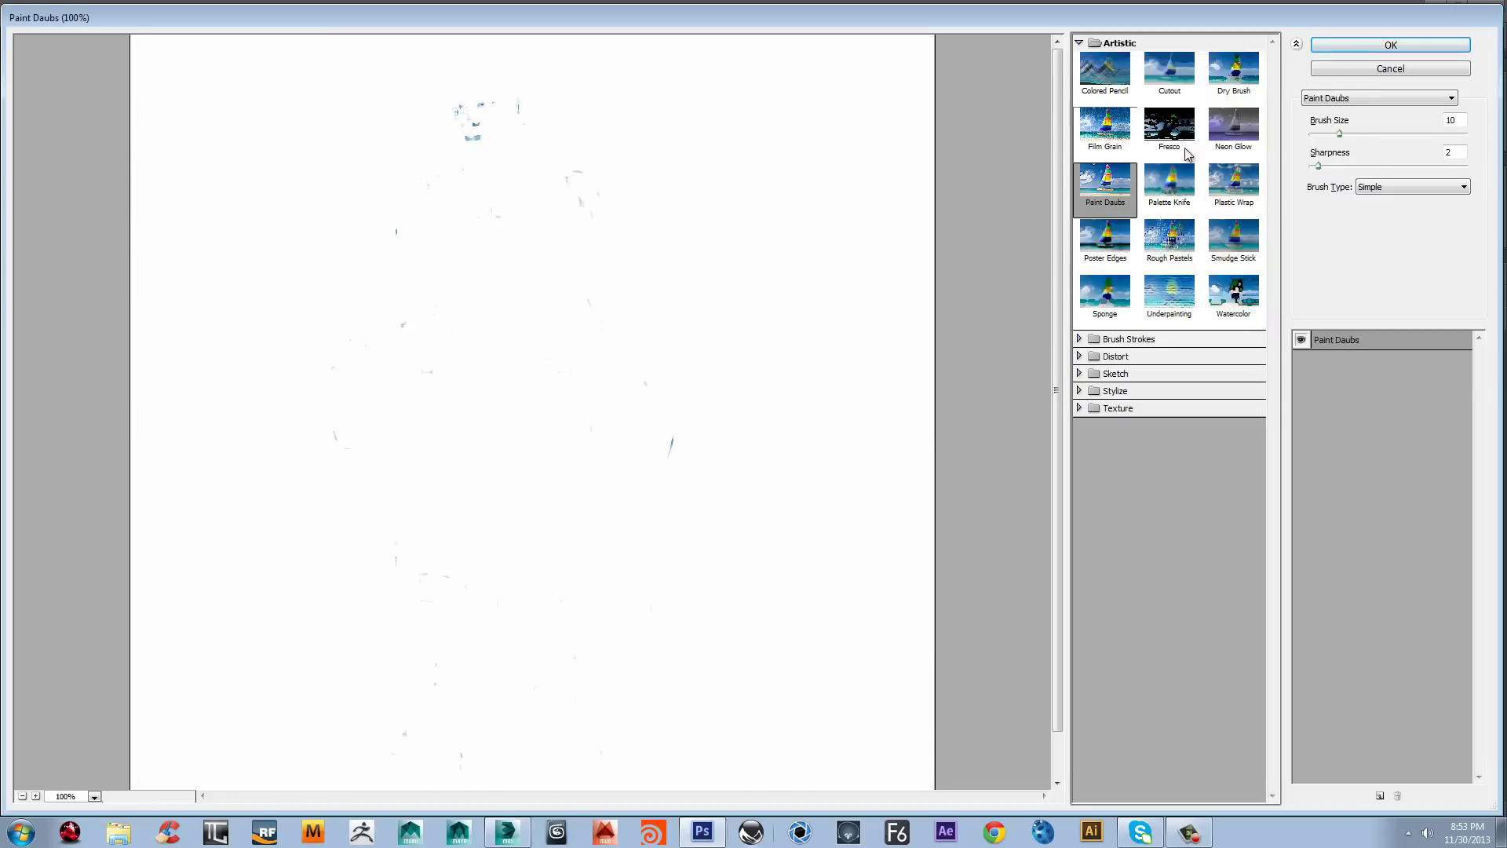
pyautogui.click(1109, 130)
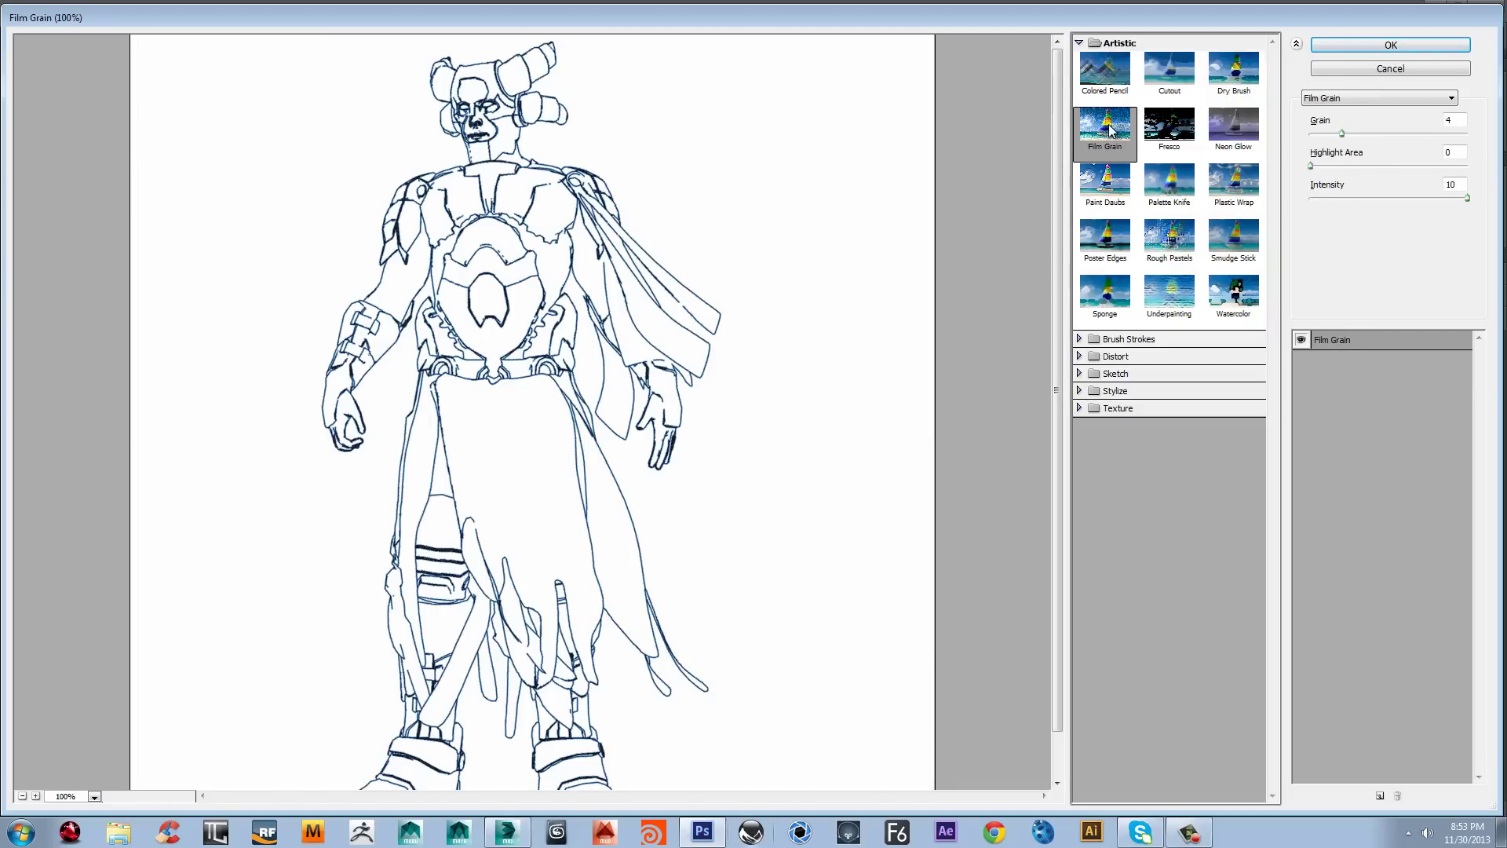
pyautogui.click(1165, 196)
pyautogui.click(1238, 257)
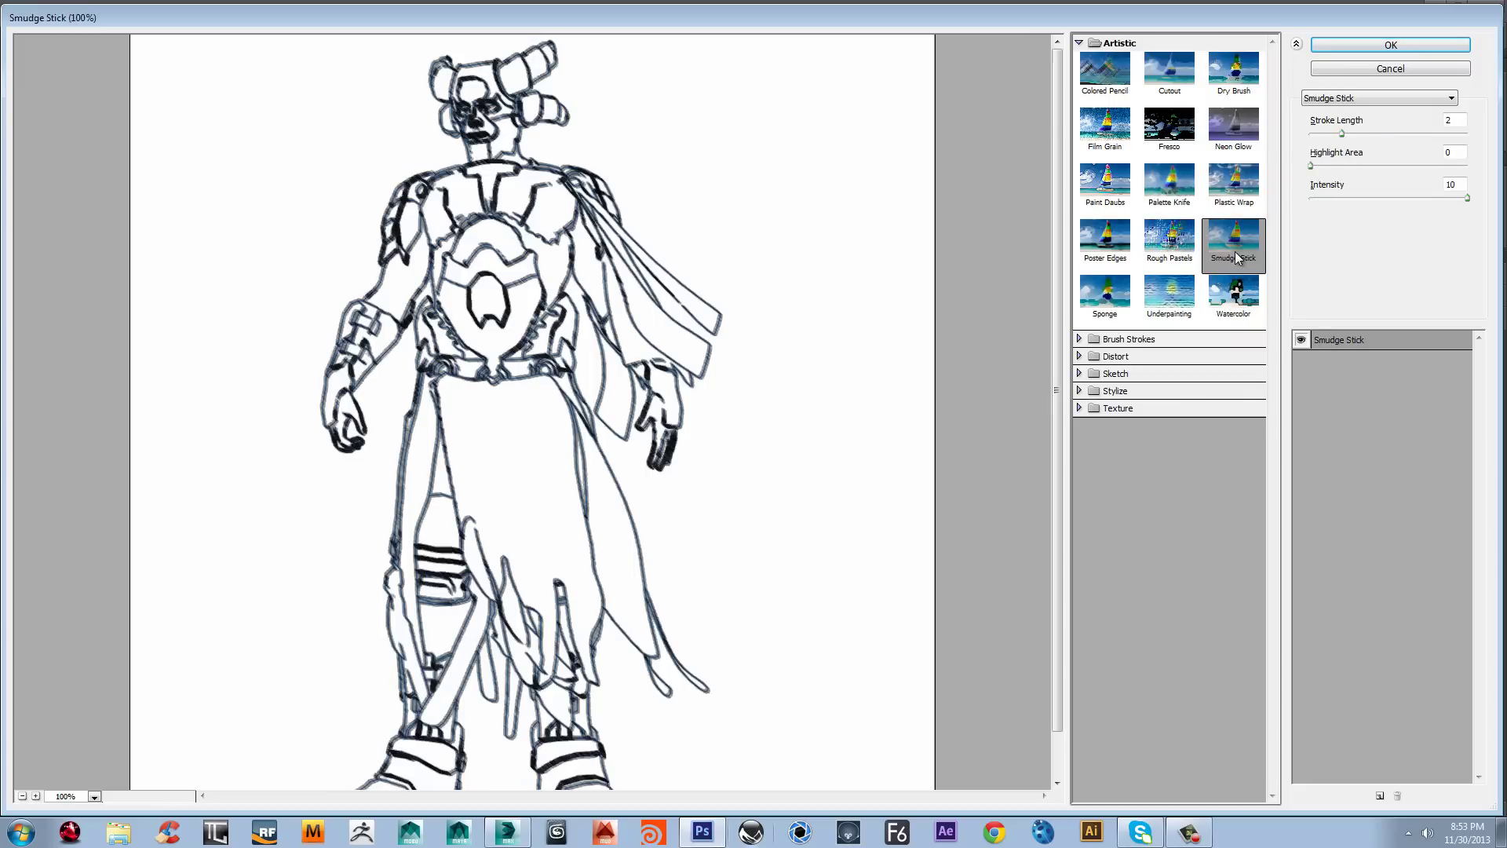
pyautogui.click(1235, 181)
pyautogui.click(1190, 184)
pyautogui.click(1239, 136)
# Step: Apply the Watercolor filter to the copied line layer with a brush detail of 14
pyautogui.click(1245, 298)
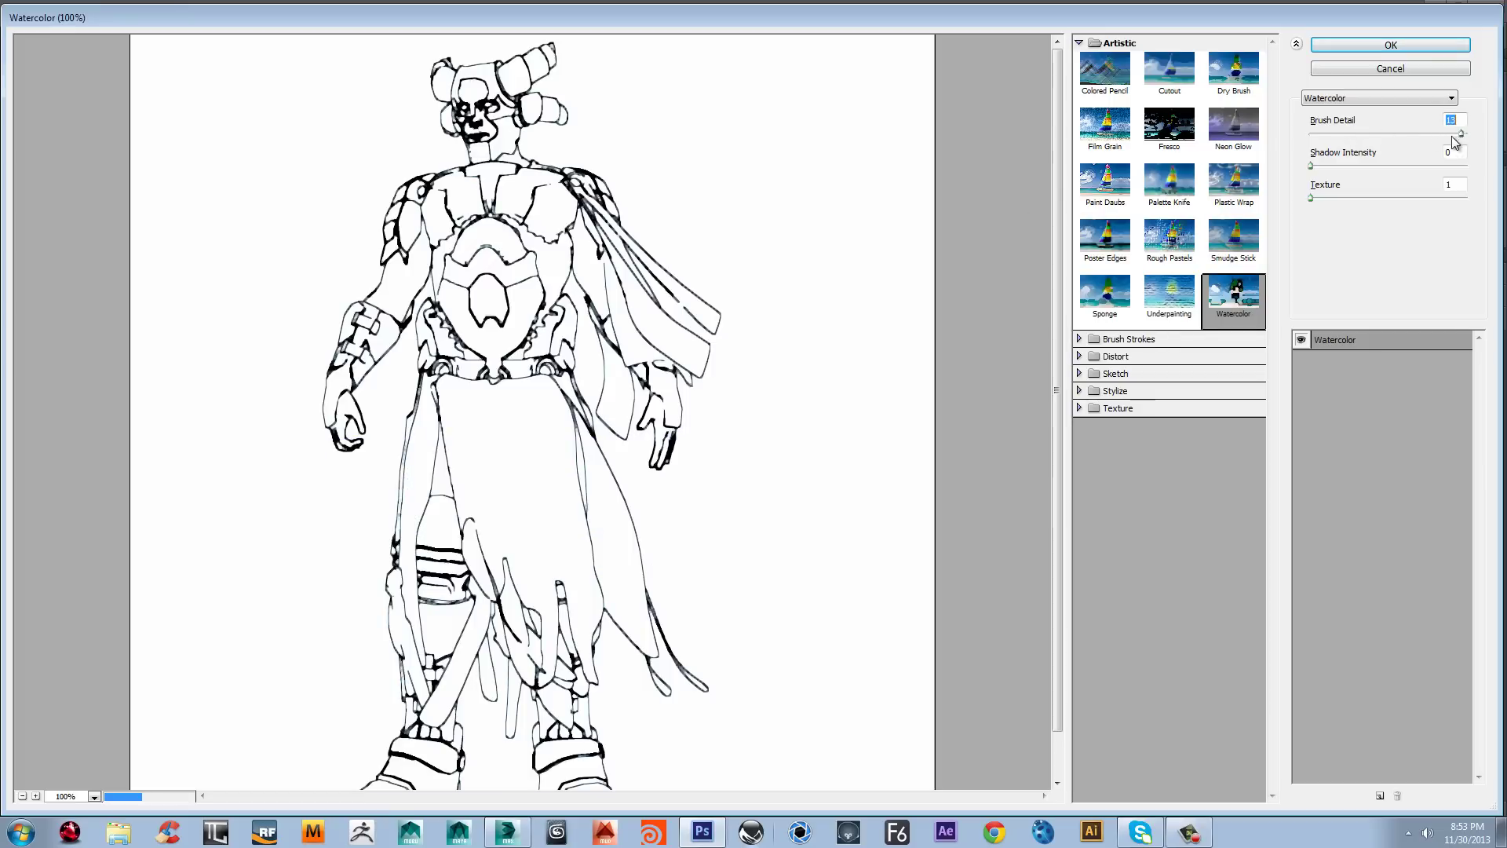
pyautogui.moveTo(1467, 134); pyautogui.dragTo(1410, 134)
pyautogui.press('Up')
pyautogui.press('Up')
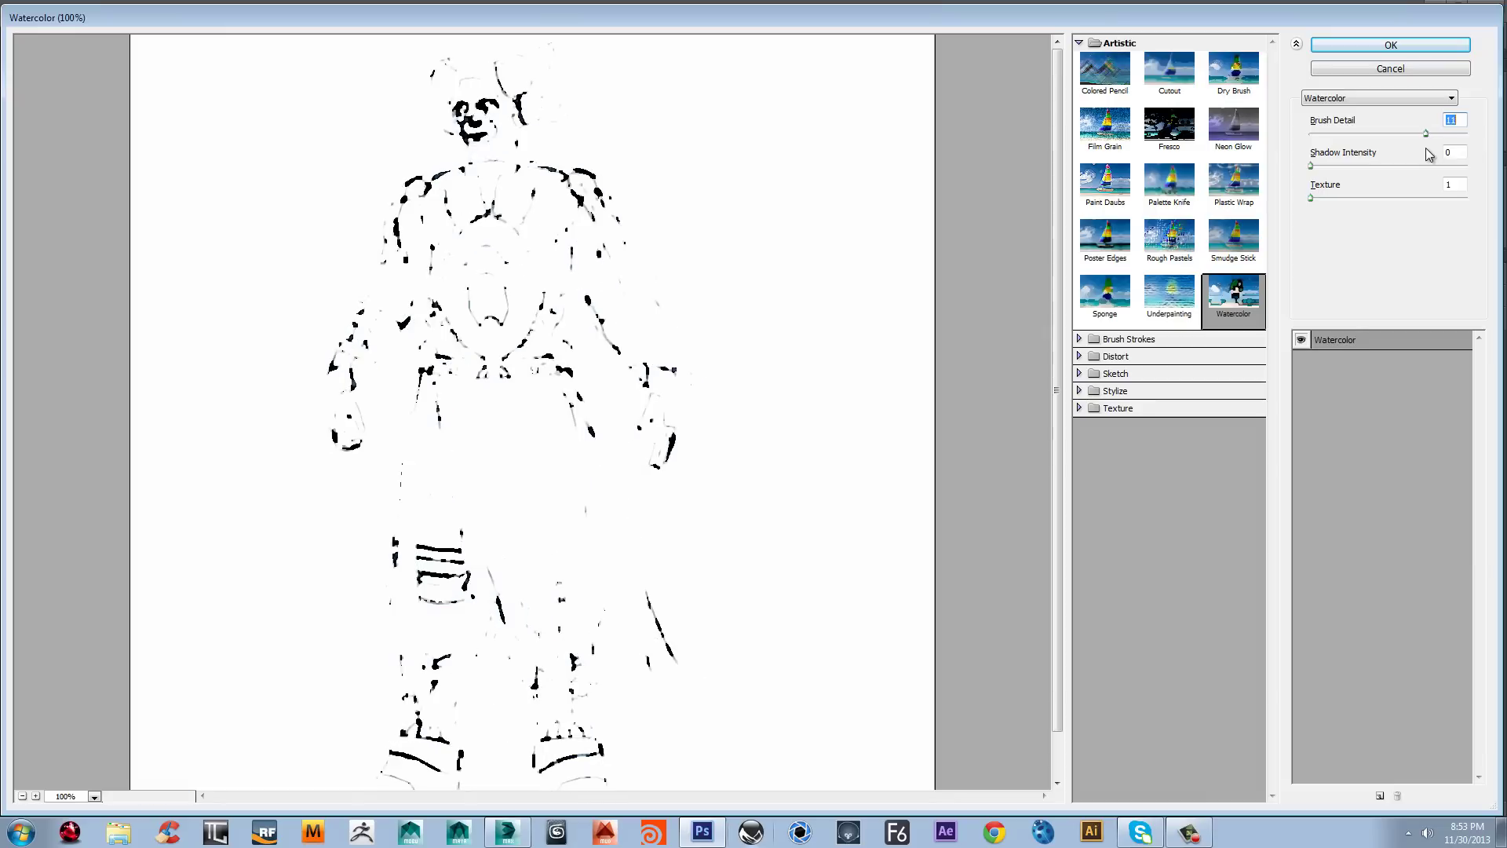
pyautogui.moveTo(1431, 147); pyautogui.dragTo(1451, 146)
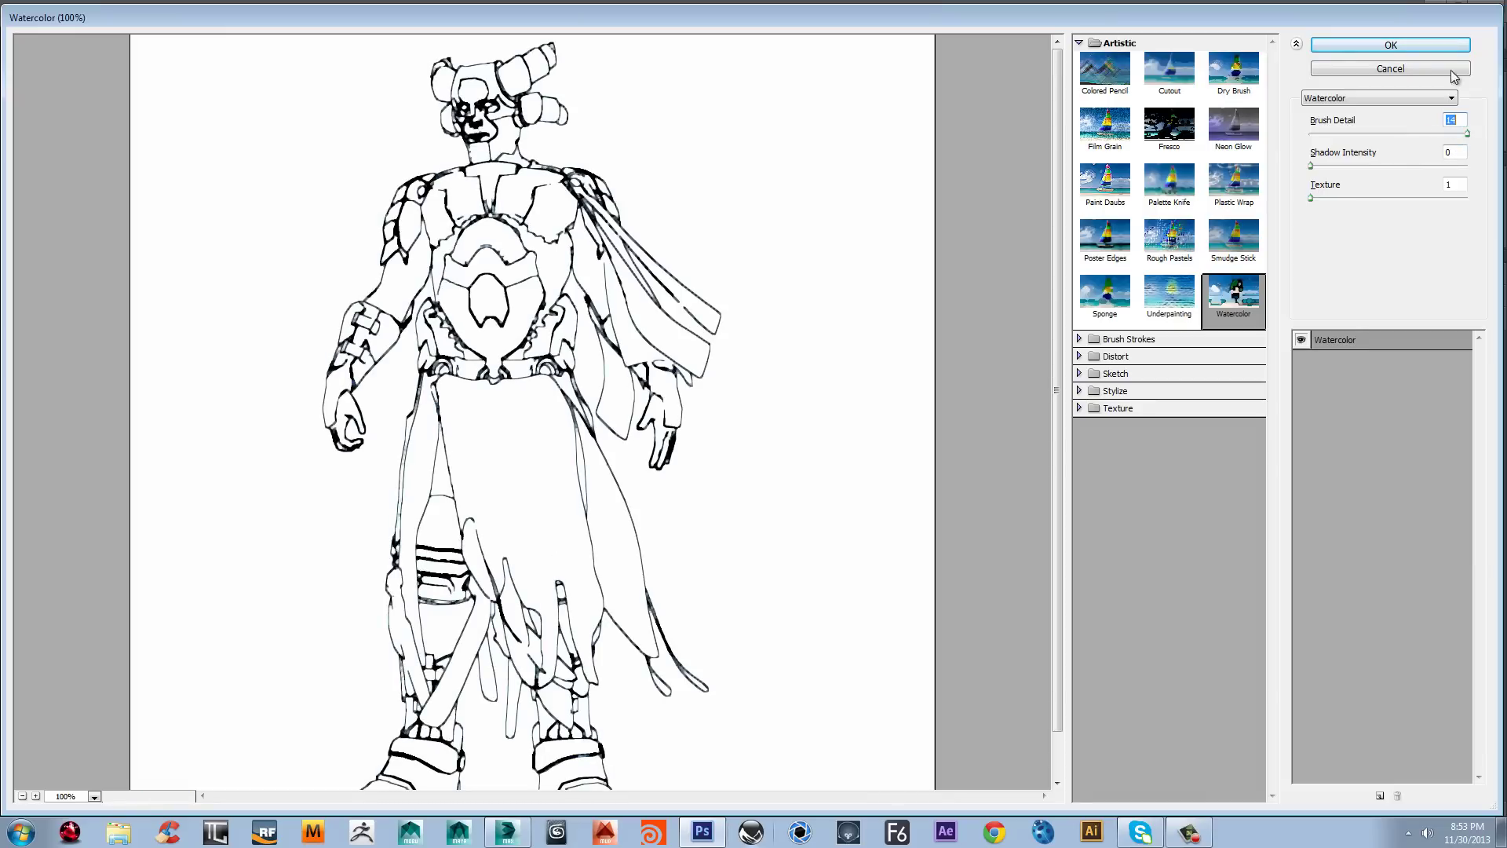
pyautogui.click(1391, 45)
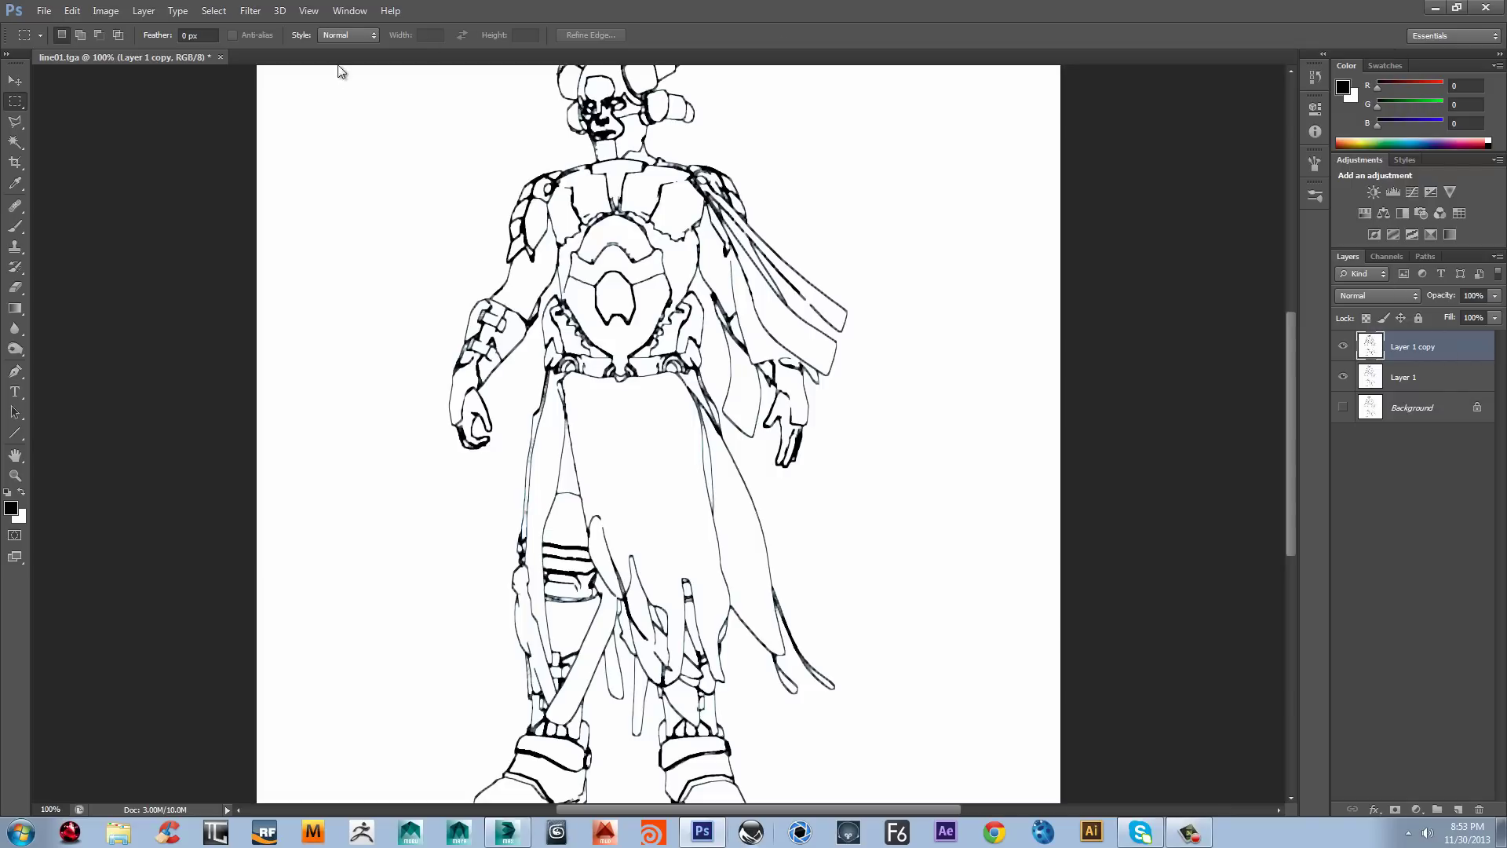
# Step: Soften the copied line layer with a Gaussian Blur of 0.6 pixels radius
pyautogui.click(253, 10)
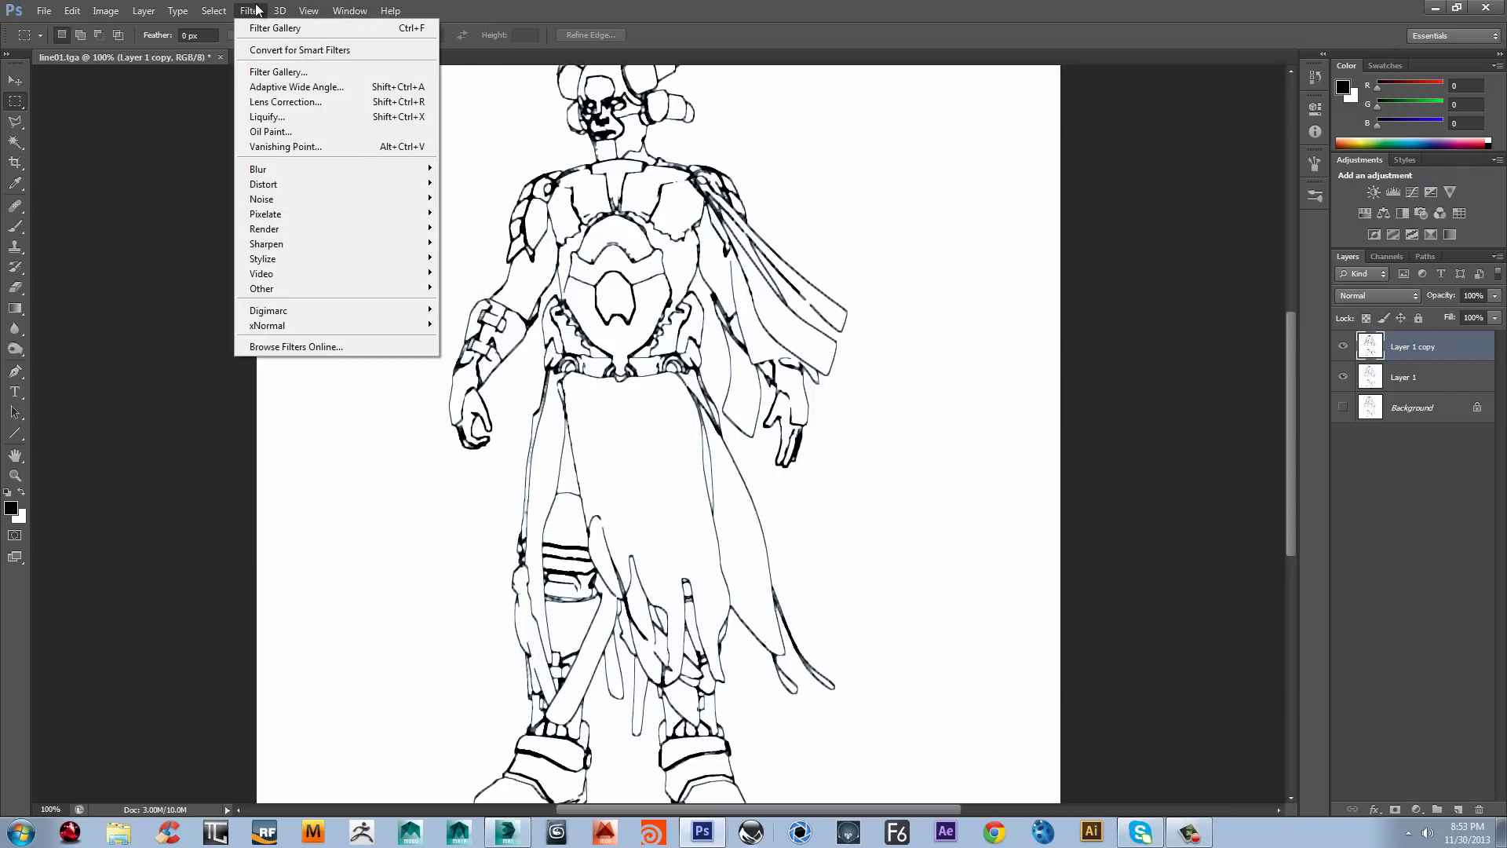
pyautogui.moveTo(452, 174)
pyautogui.click(475, 279)
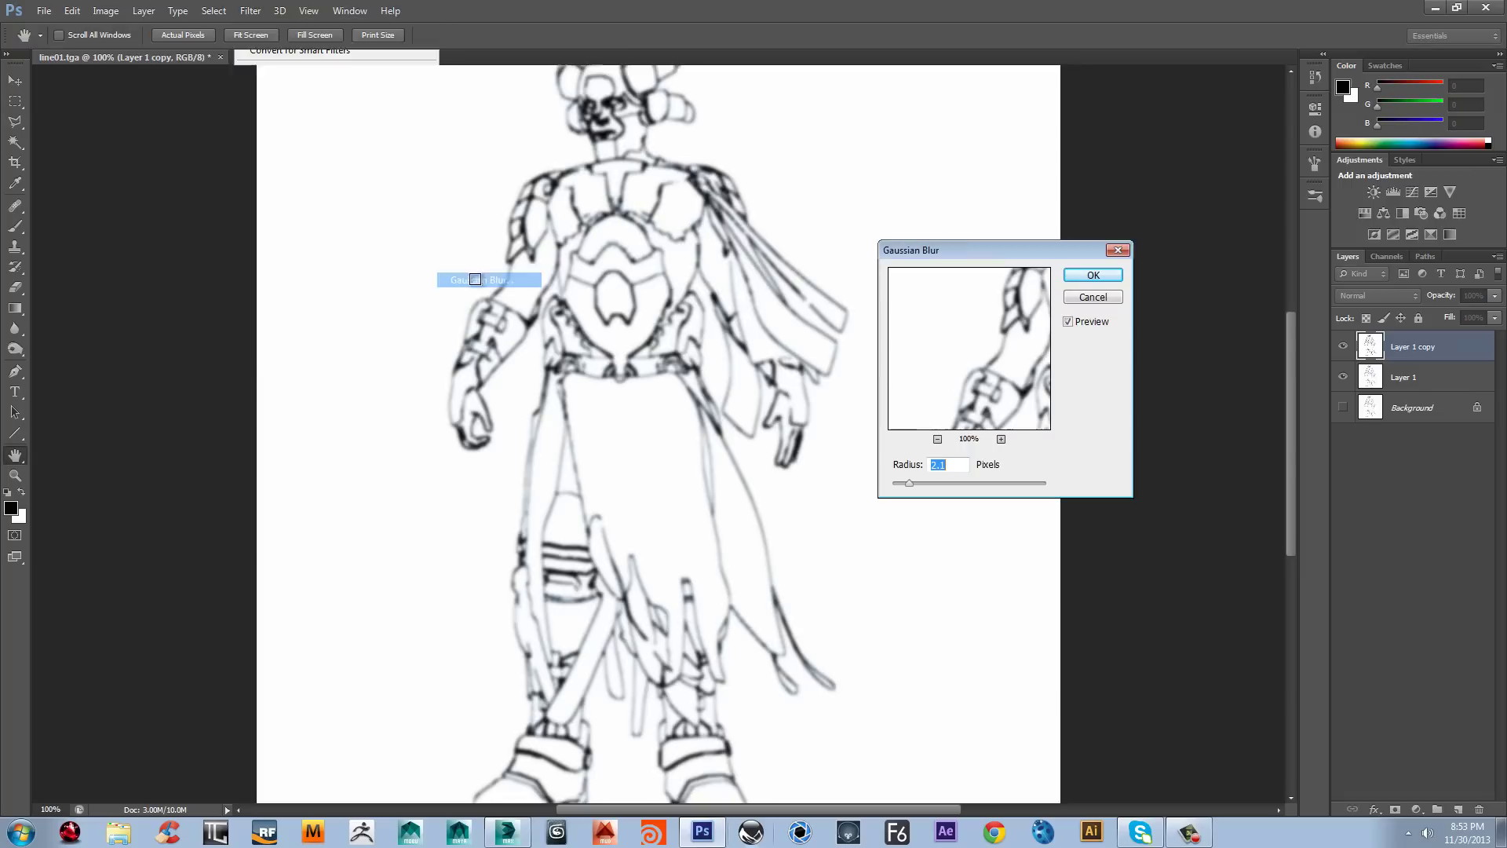
pyautogui.moveTo(909, 483); pyautogui.dragTo(893, 482)
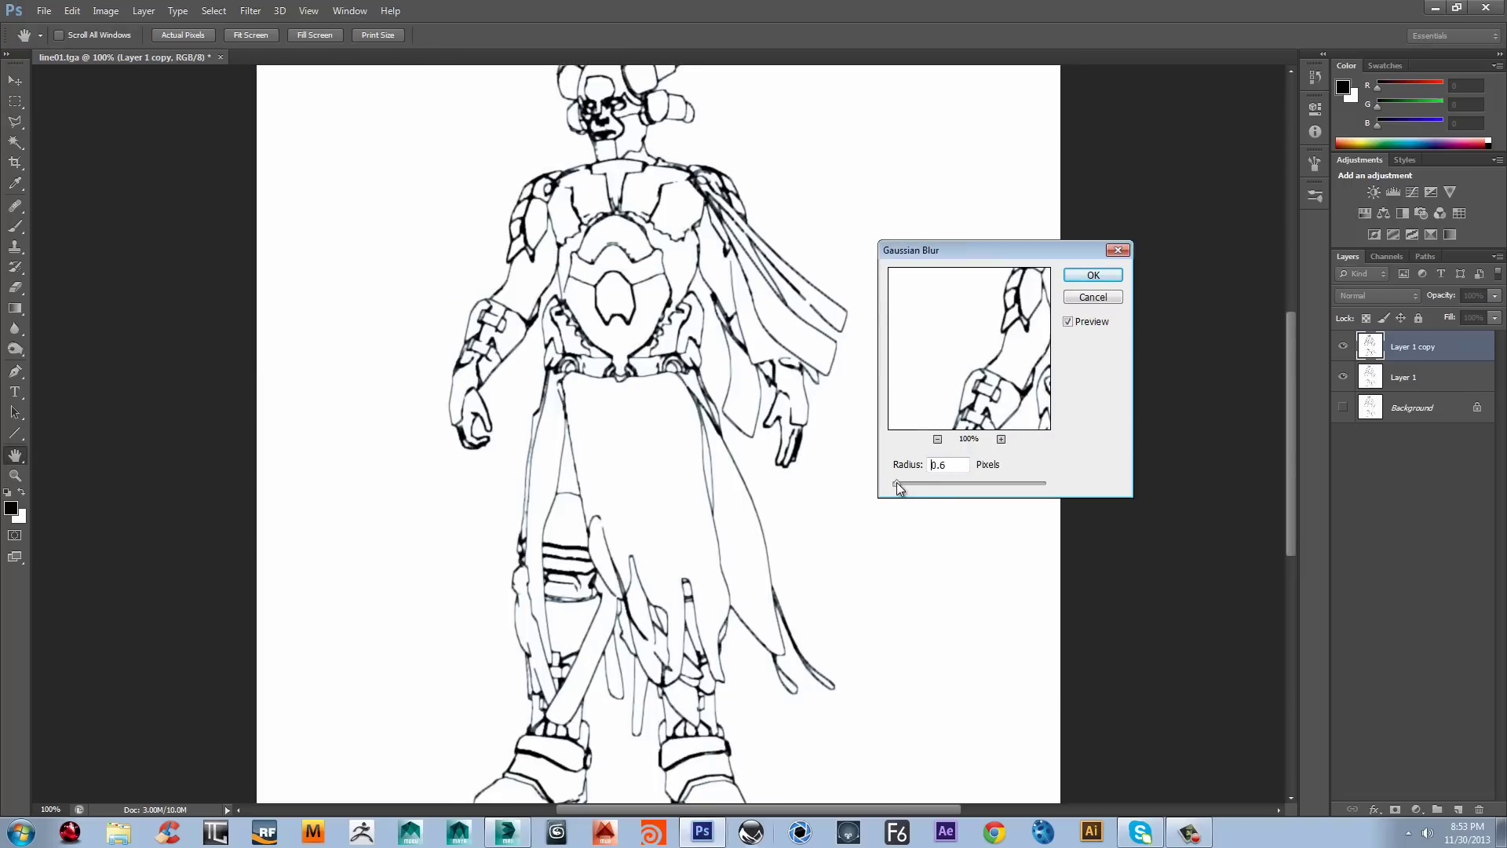
pyautogui.click(1084, 271)
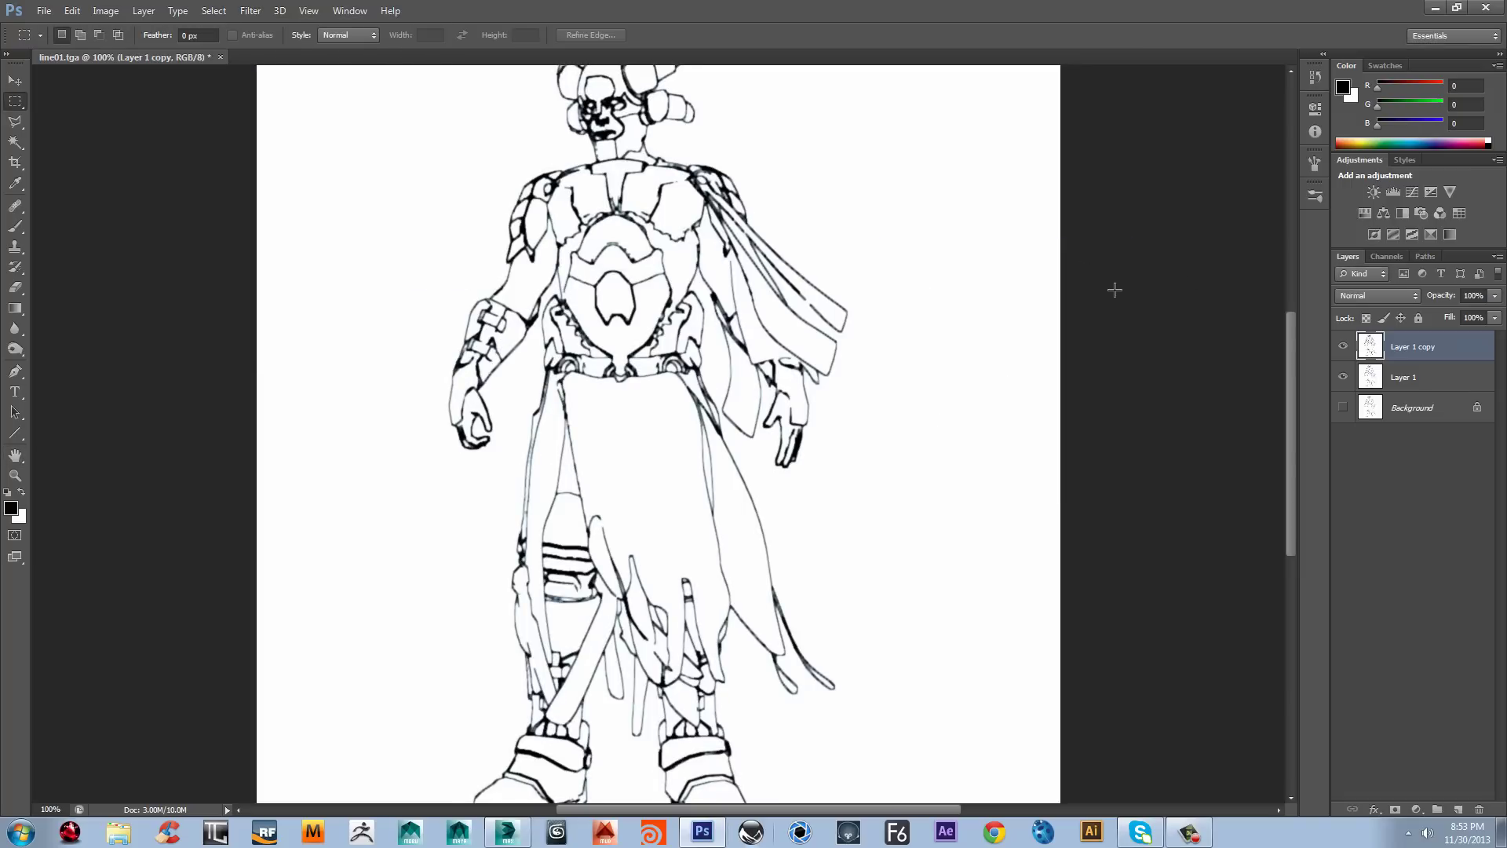
# Step: Set the copied line layer's blend mode to Multiply and its opacity to 24%, then deselect the layer
pyautogui.click(1344, 295)
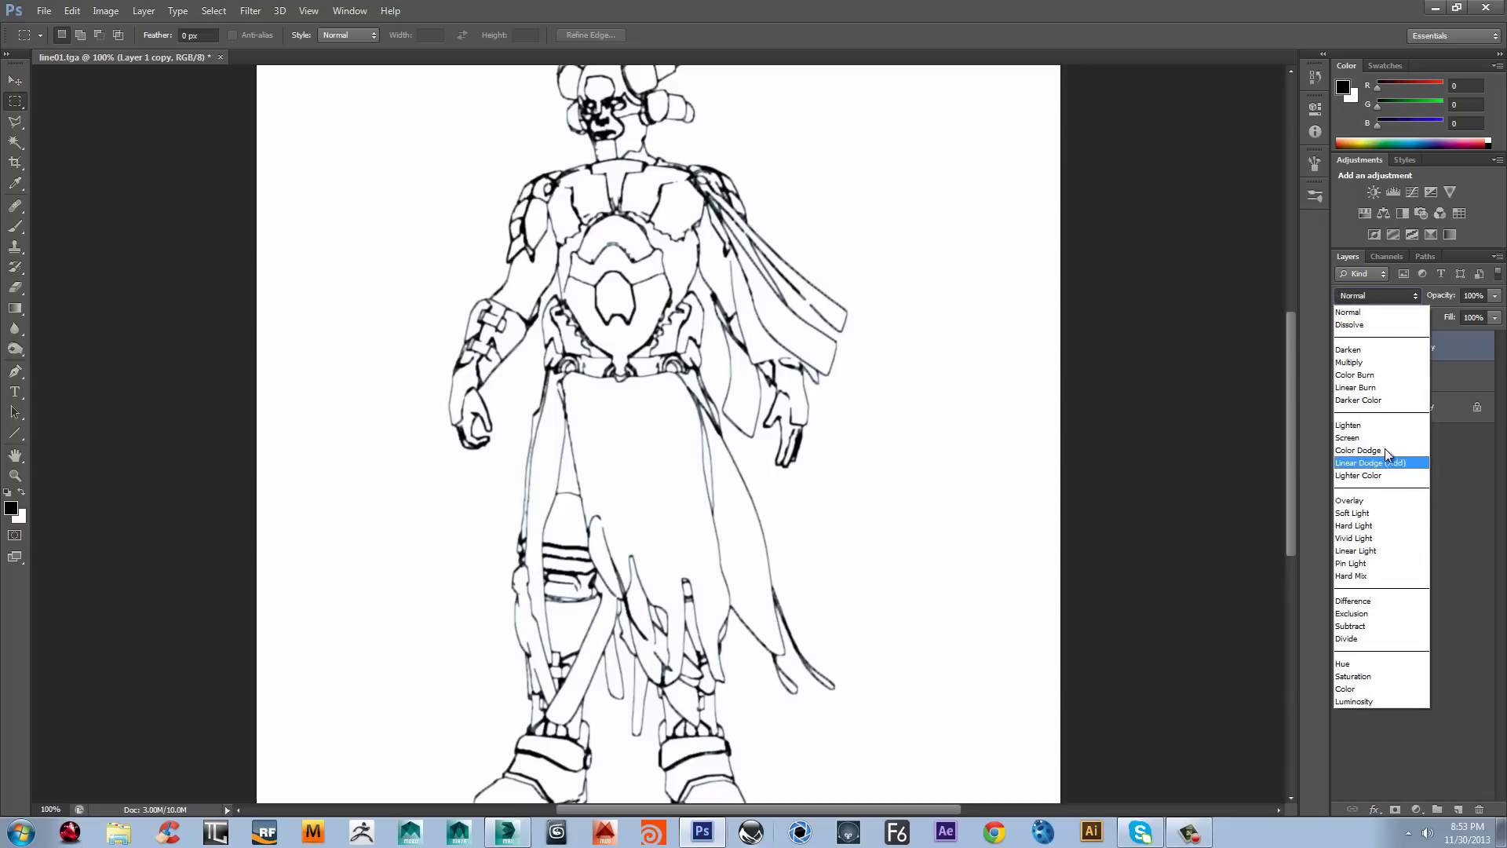
pyautogui.click(1372, 362)
pyautogui.click(1482, 296)
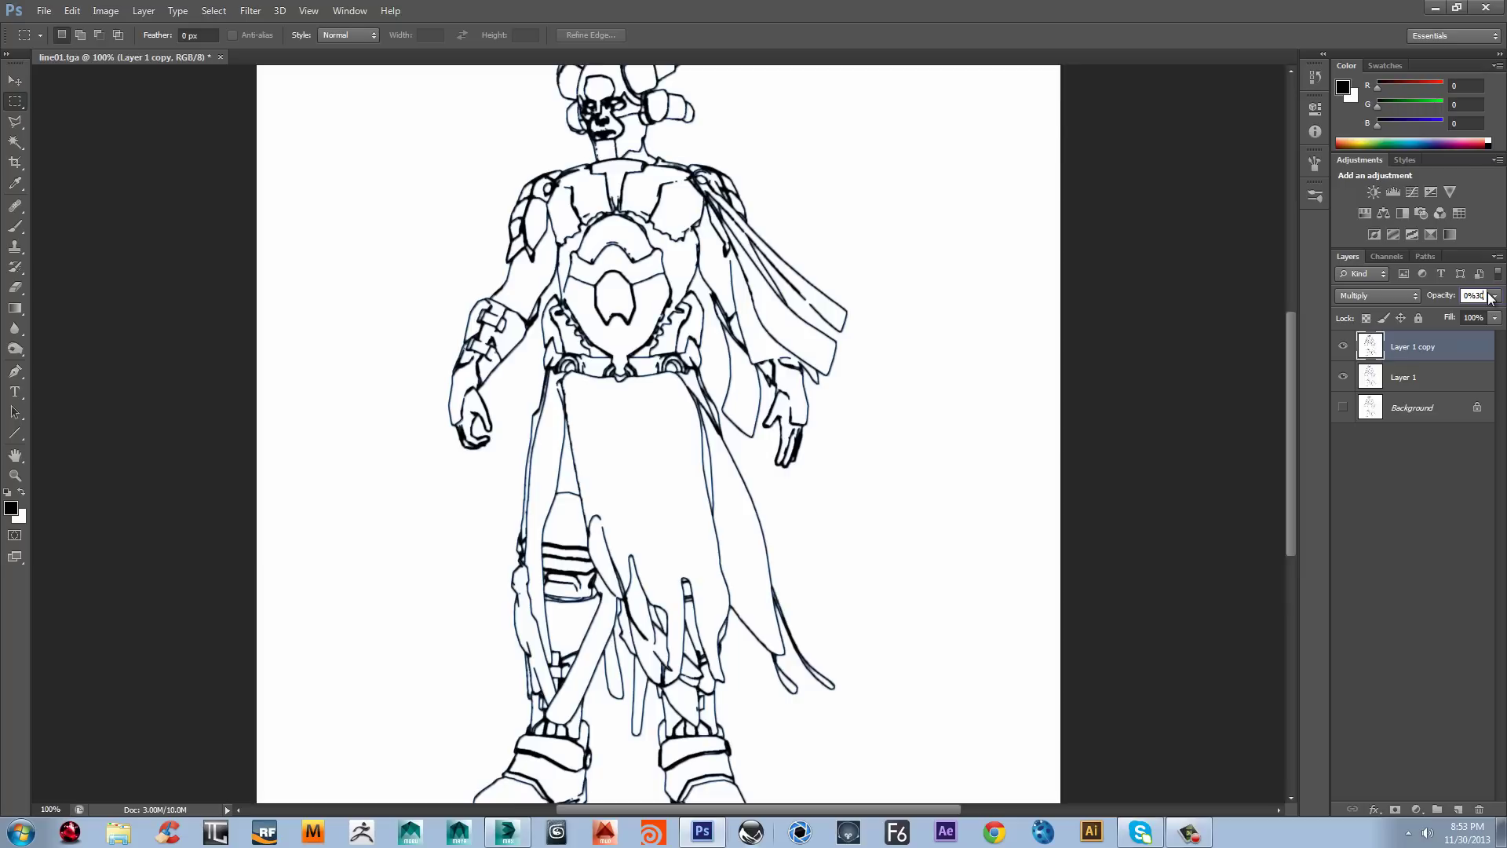
pyautogui.press('Return')
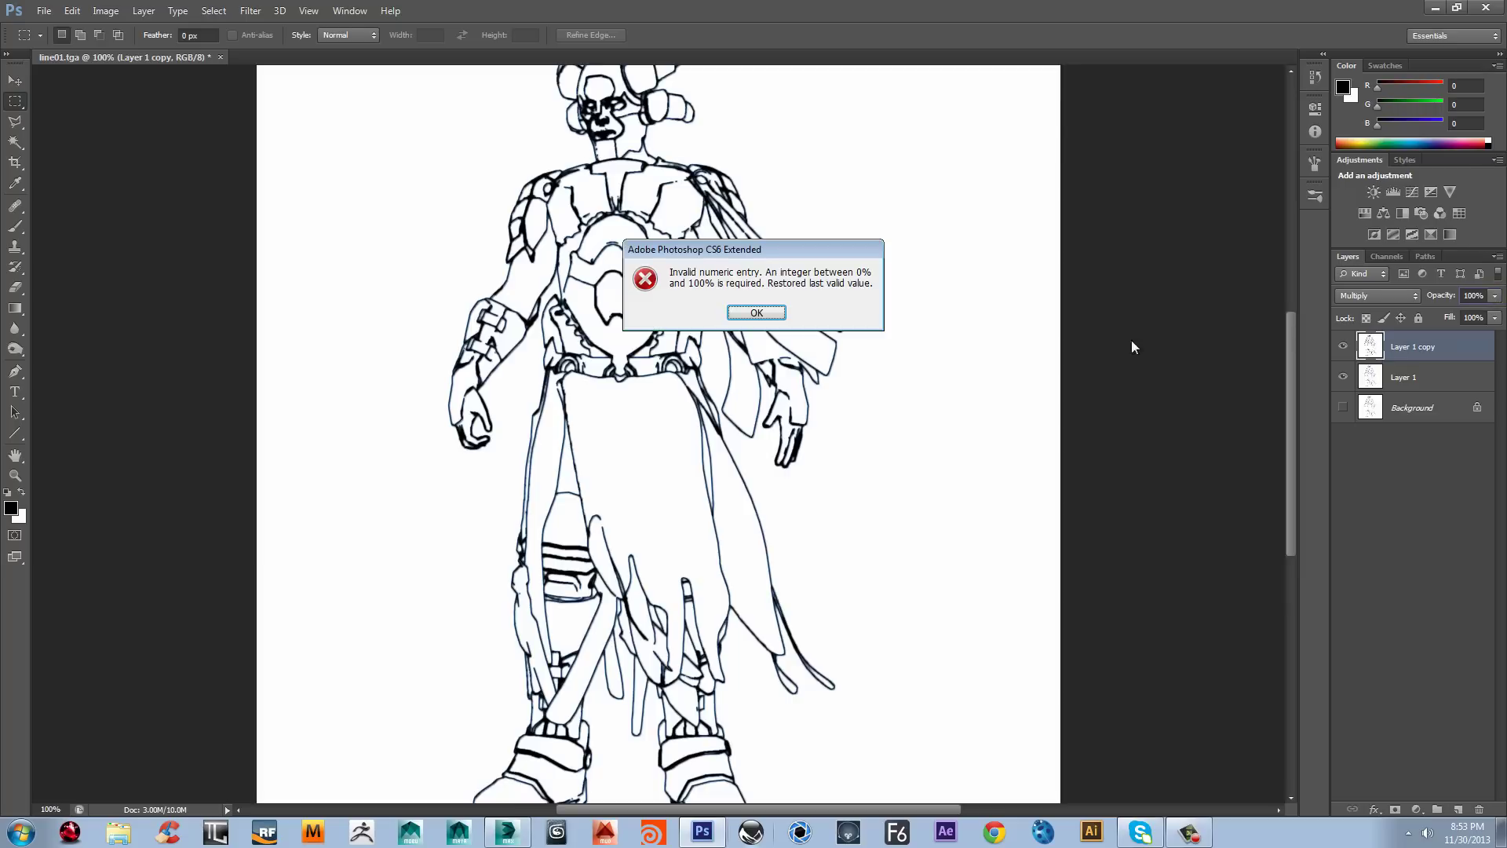
pyautogui.click(766, 317)
pyautogui.click(1494, 295)
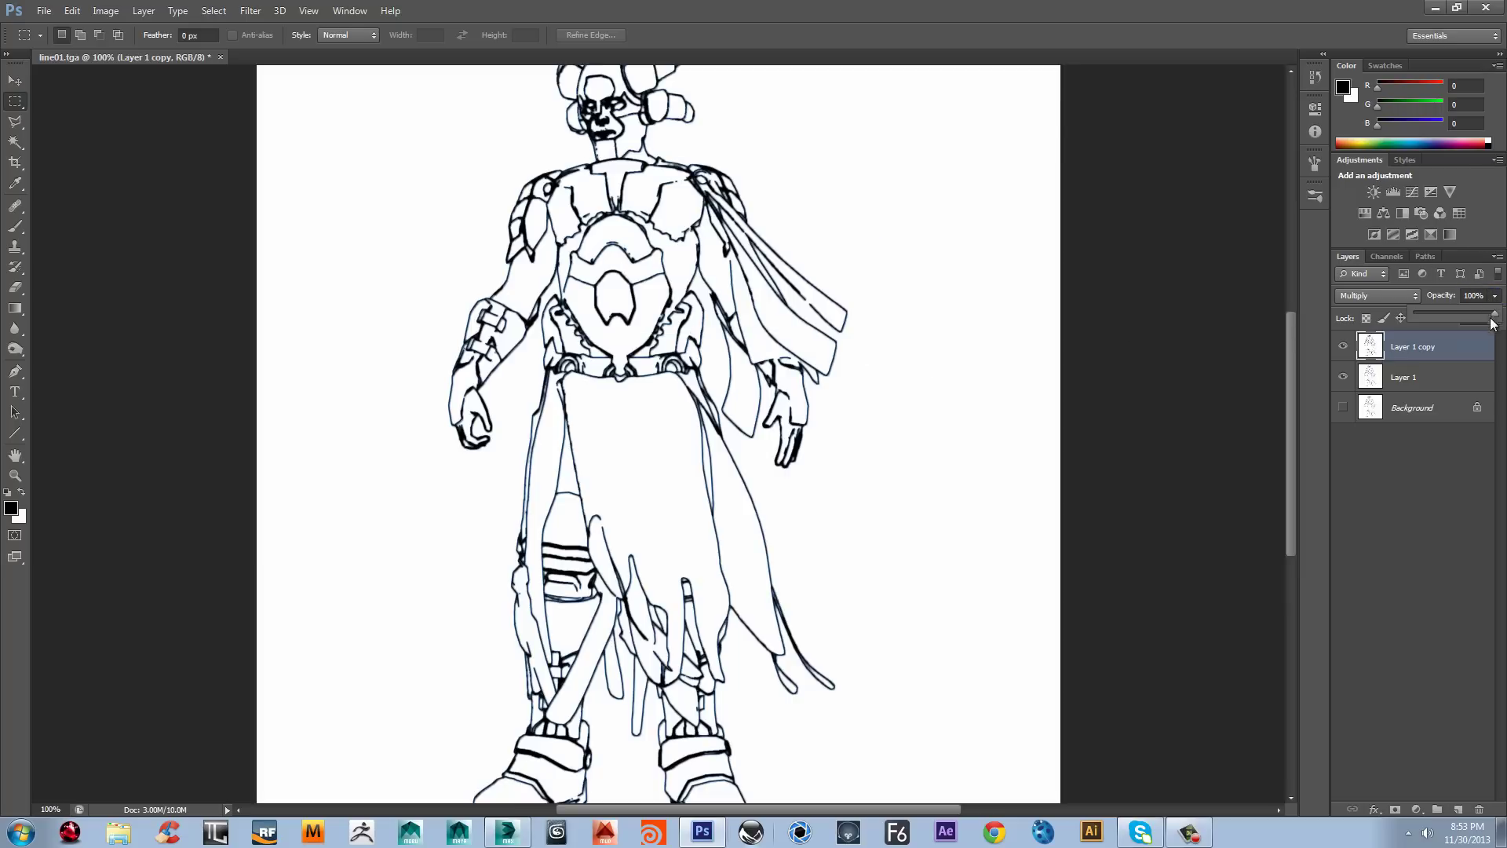
pyautogui.moveTo(1430, 317); pyautogui.dragTo(1426, 318)
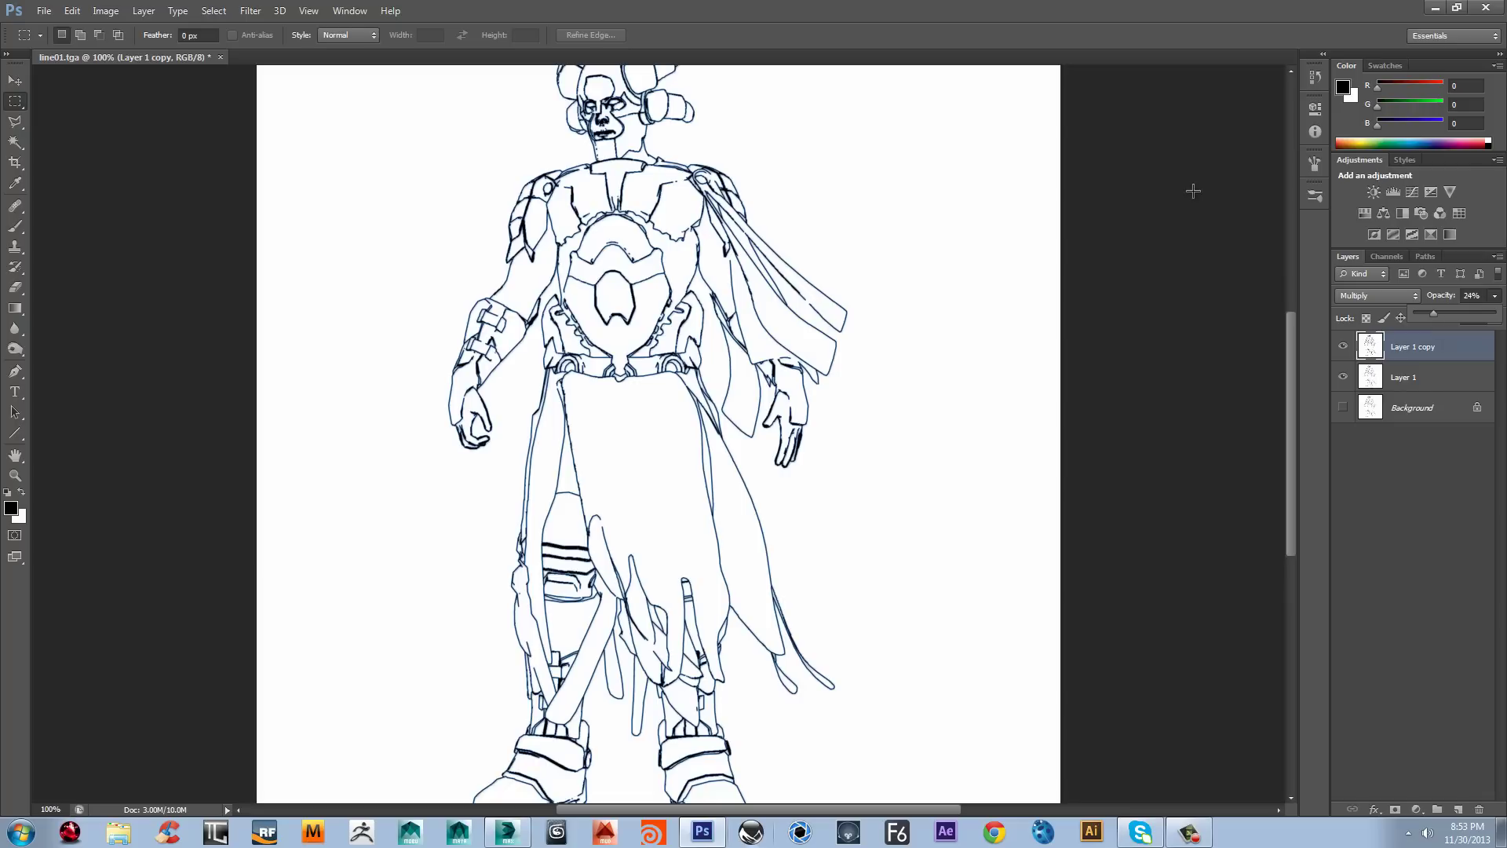
pyautogui.hotkey('ctrl', '-')
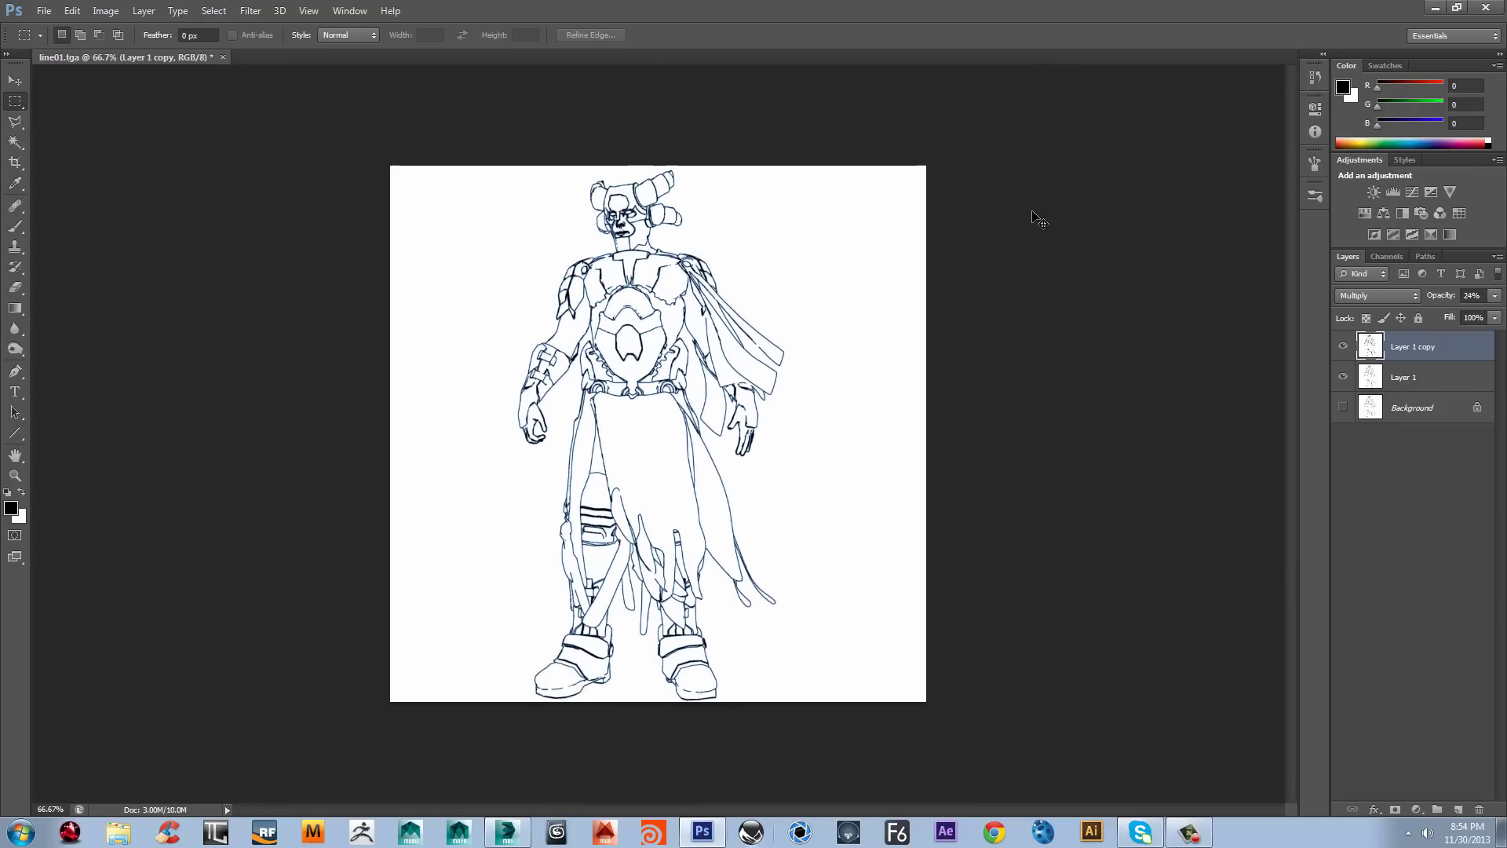
pyautogui.hotkey('ctrl', '+')
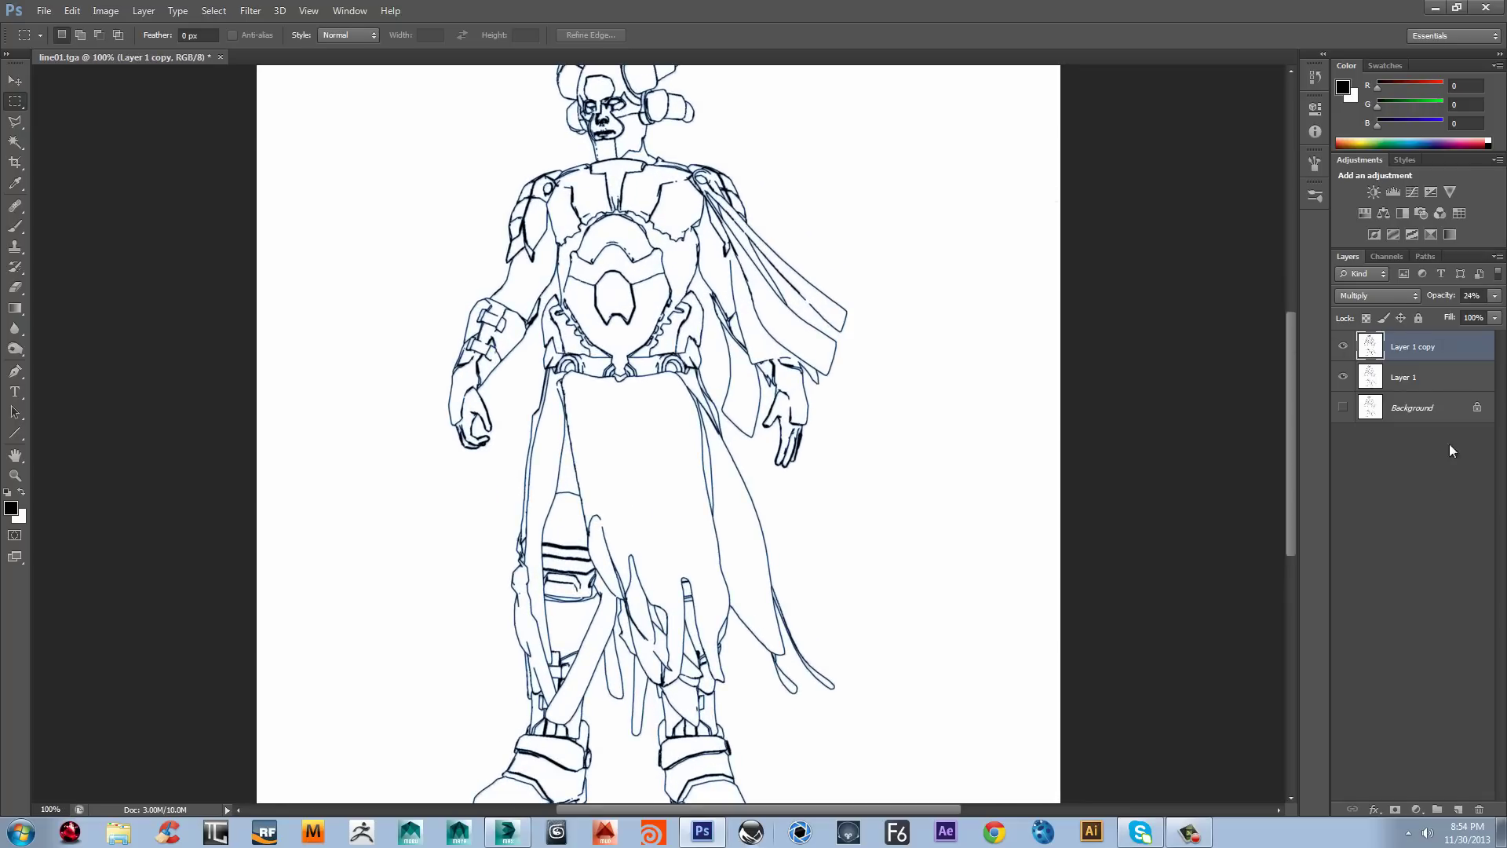
pyautogui.click(1429, 493)
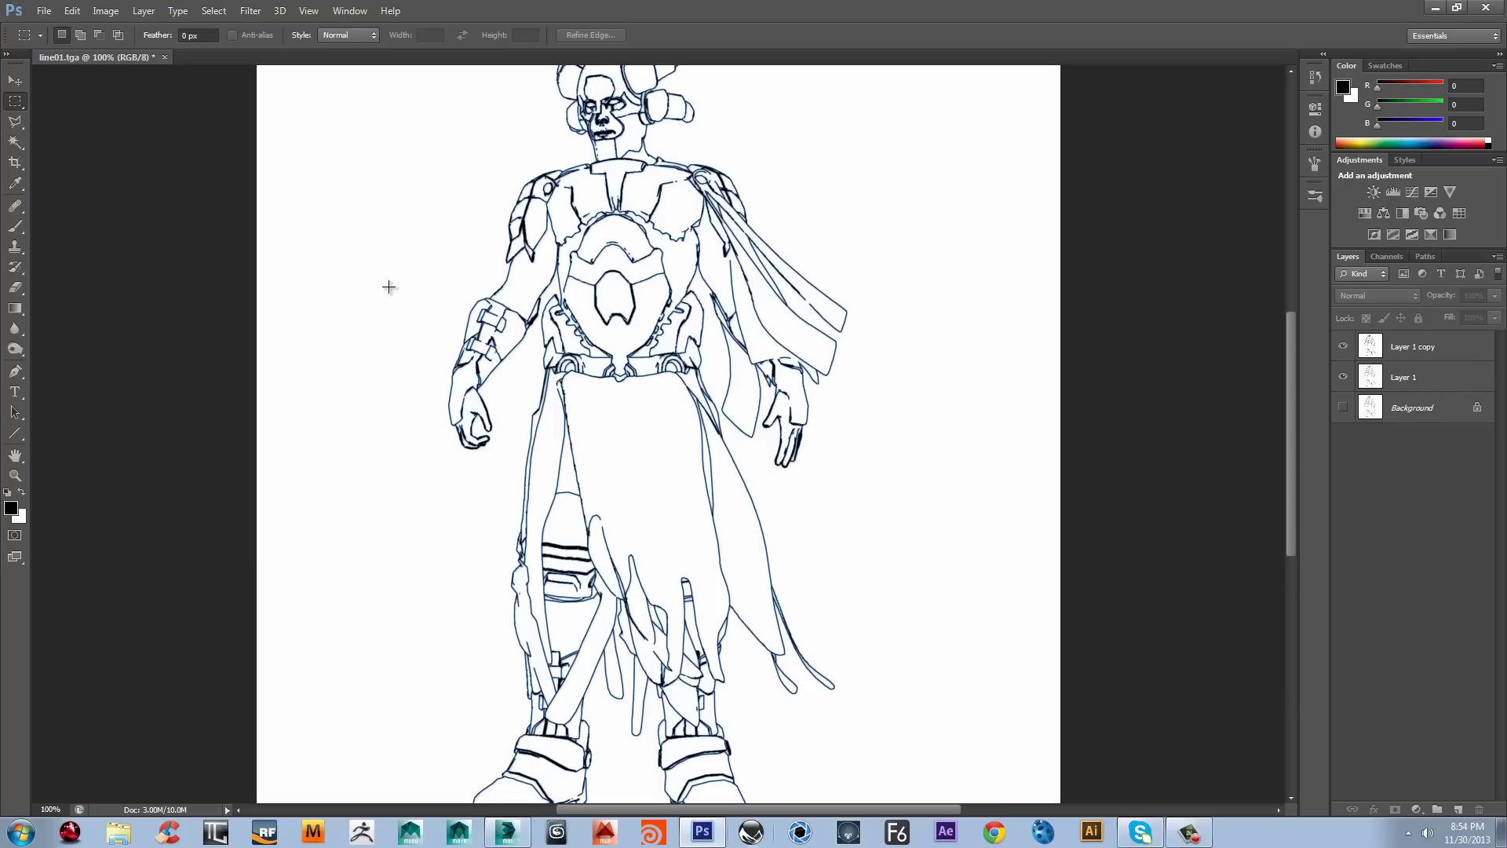
# Step: Try to open the lineBlack Targa image from the Desktop
pyautogui.click(44, 11)
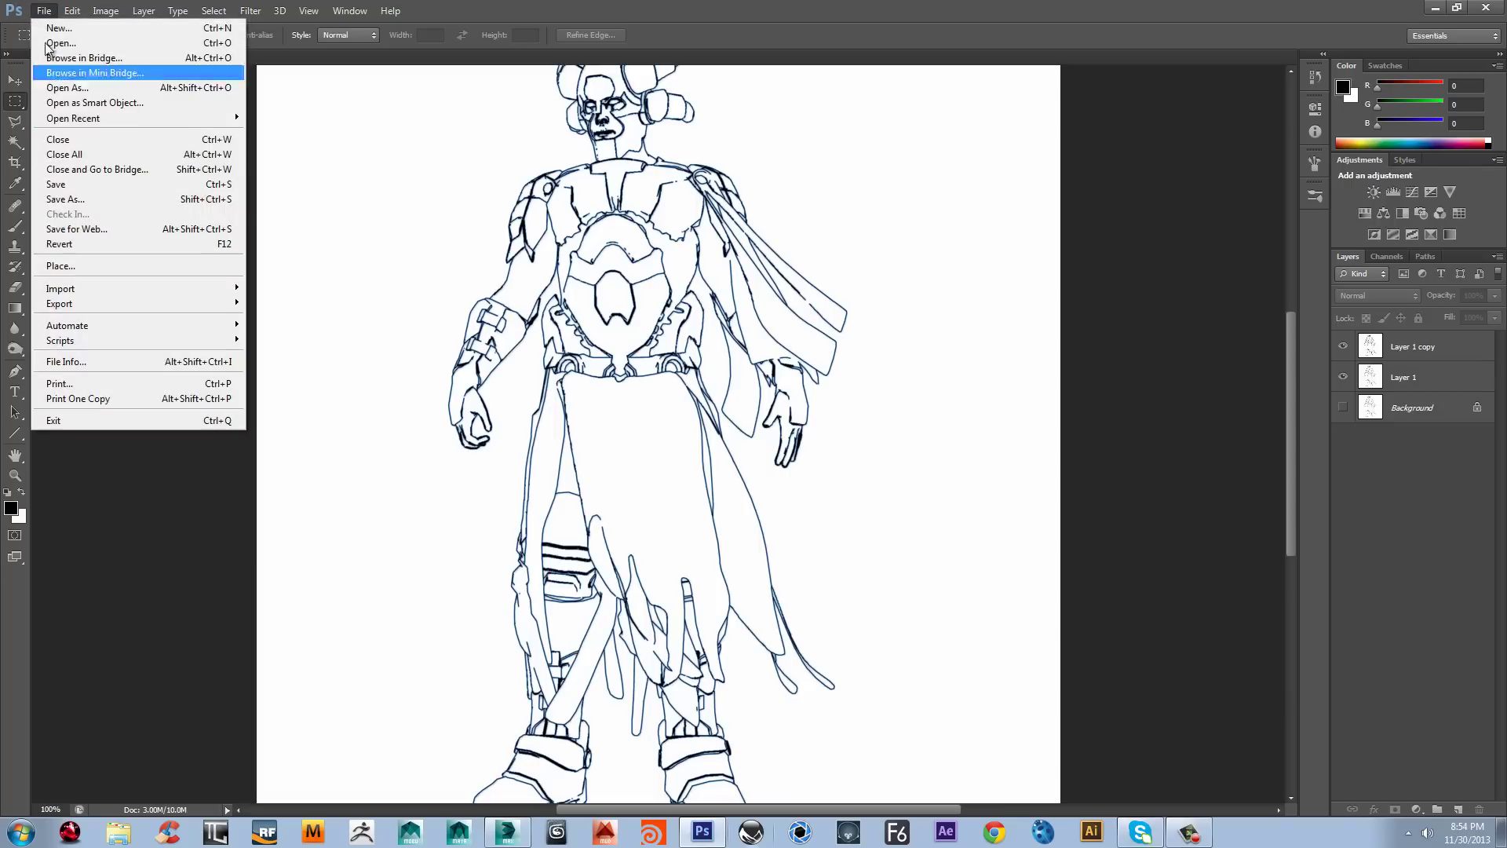
pyautogui.click(53, 43)
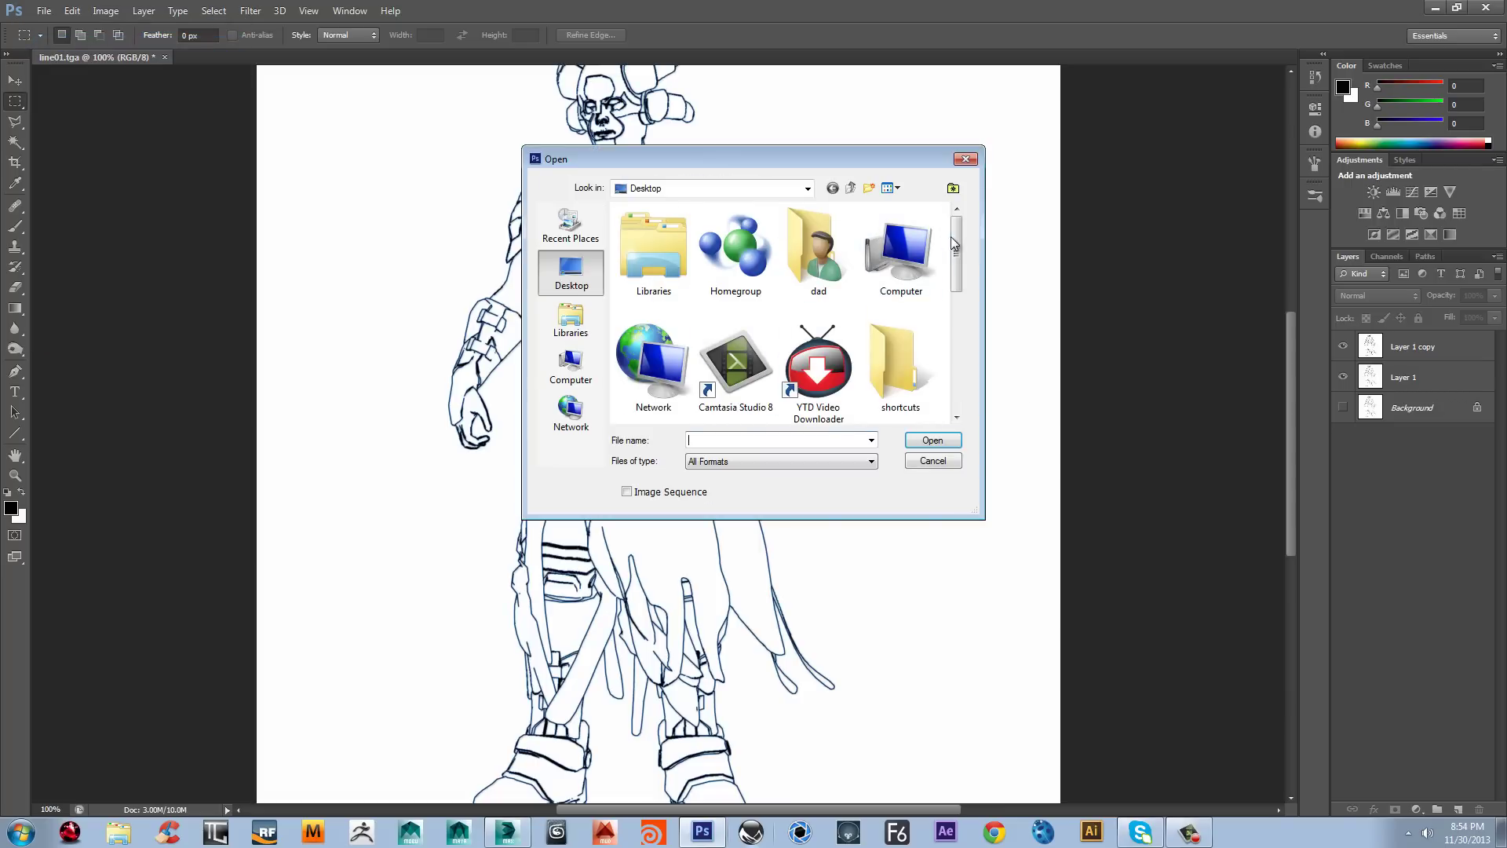
pyautogui.scroll(-2, 957, 369)
pyautogui.scroll(-1, 965, 378)
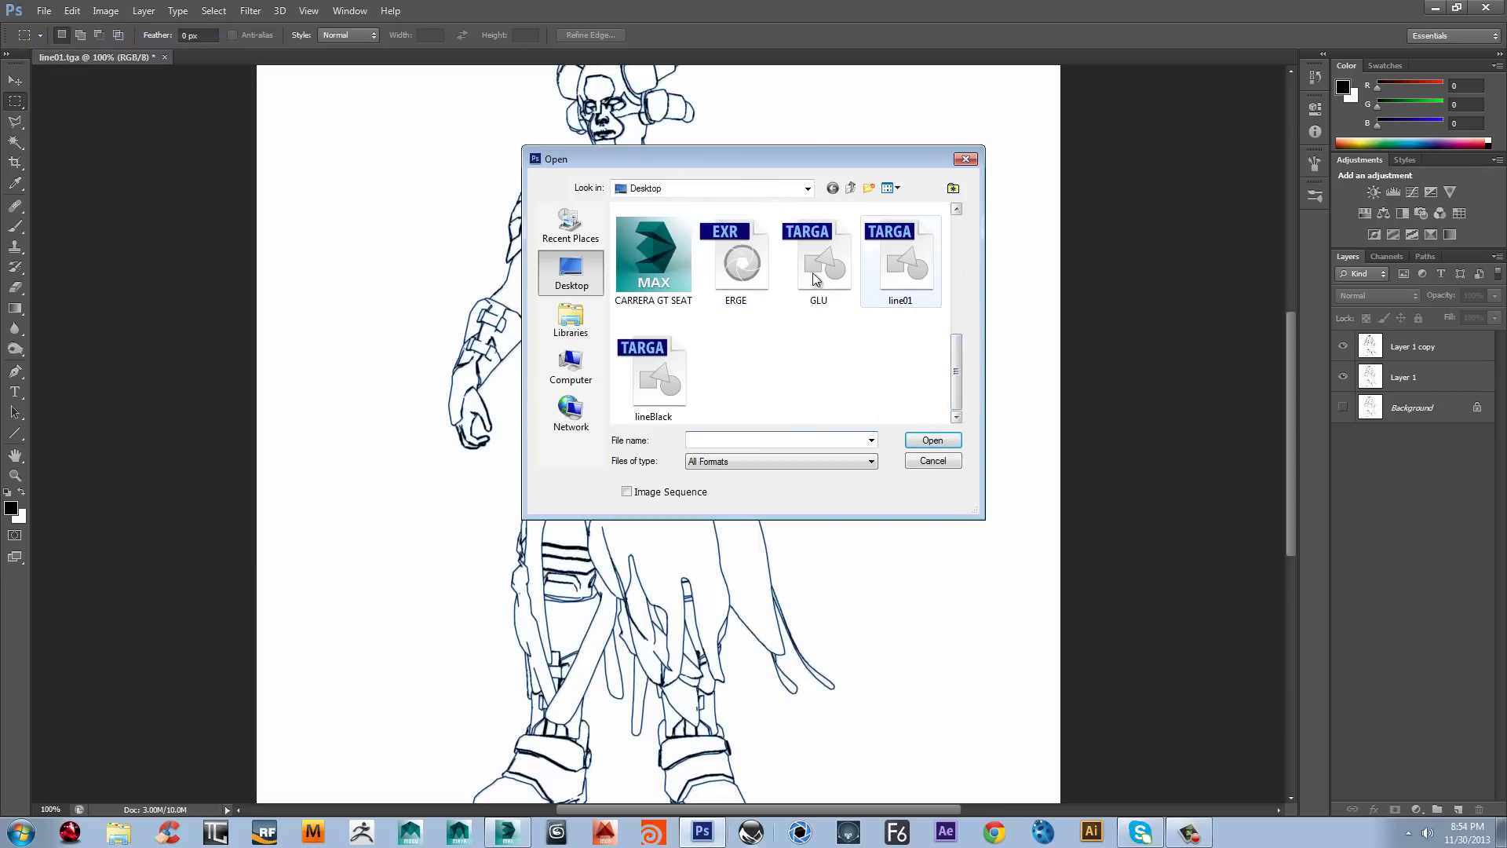
pyautogui.click(675, 377)
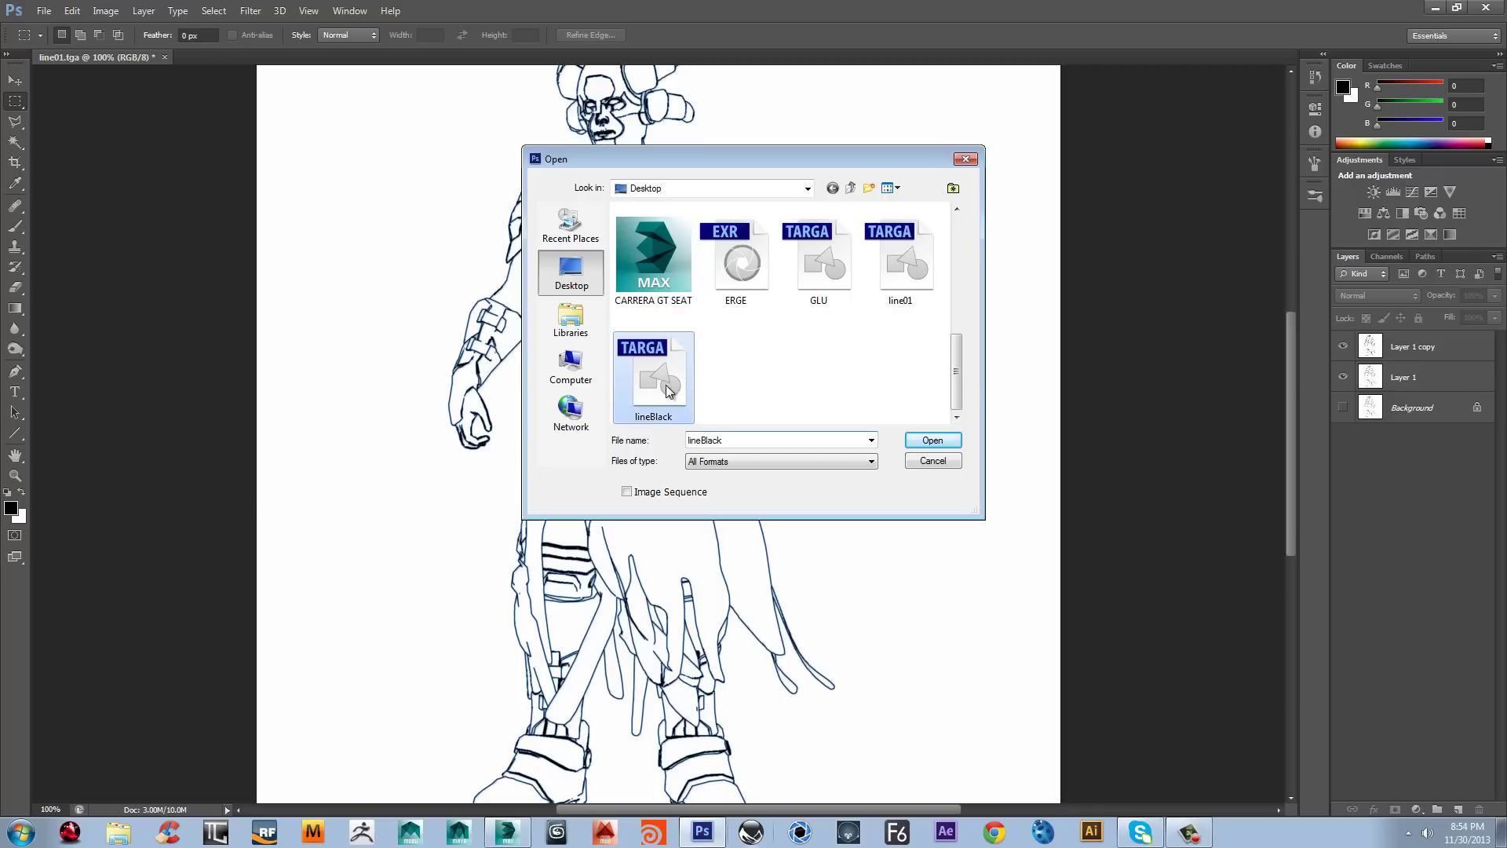
pyautogui.click(913, 444)
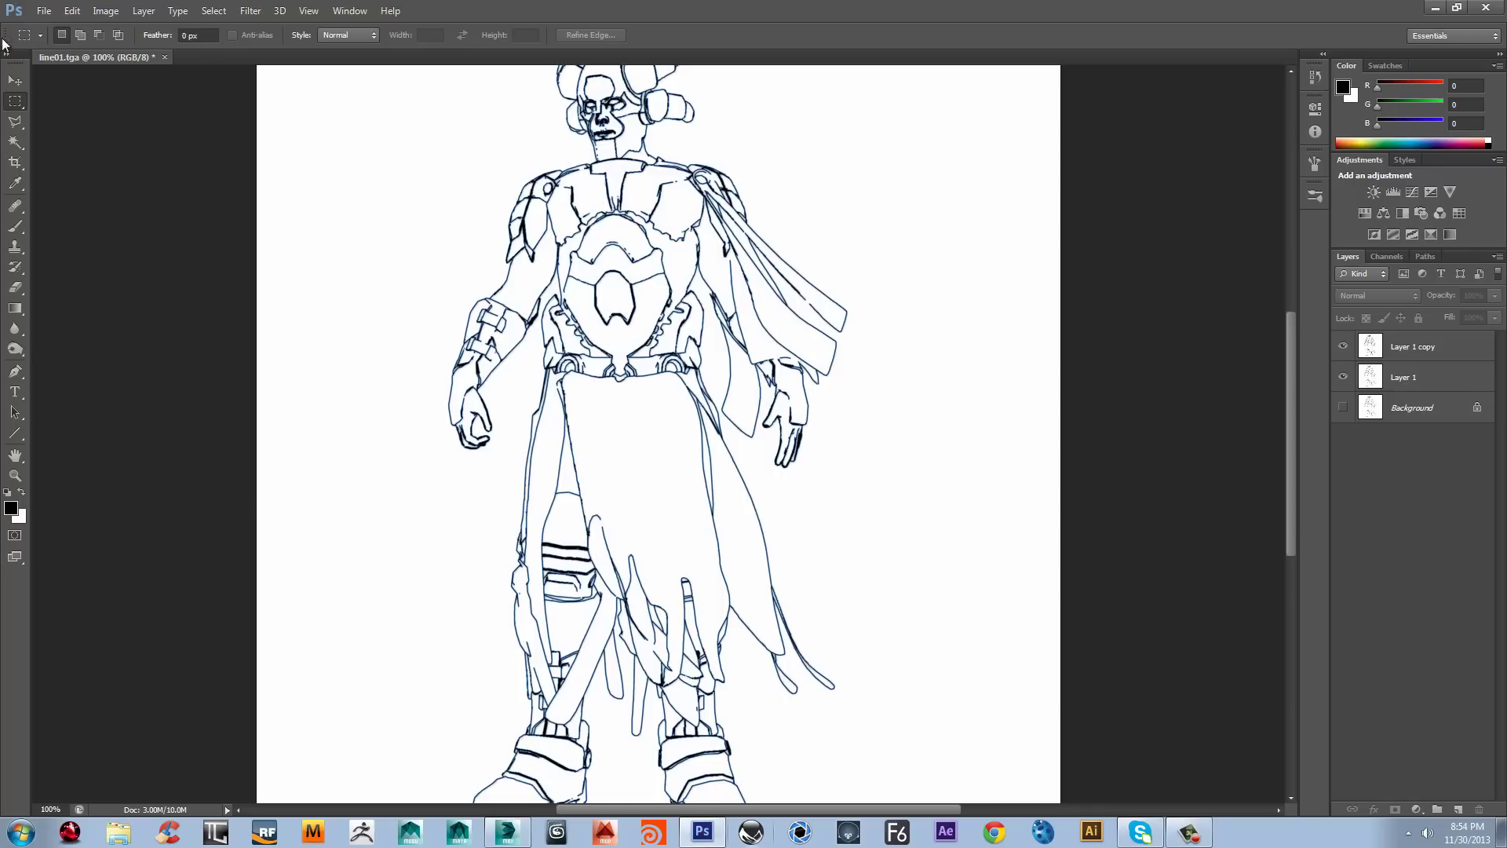
pyautogui.click(39, 10)
pyautogui.press('Escape')
# Step: Place the lineBlack Targa image from the Desktop over the line drawing at full size and rasterize its layer
pyautogui.hotkey('ctrl', '-')
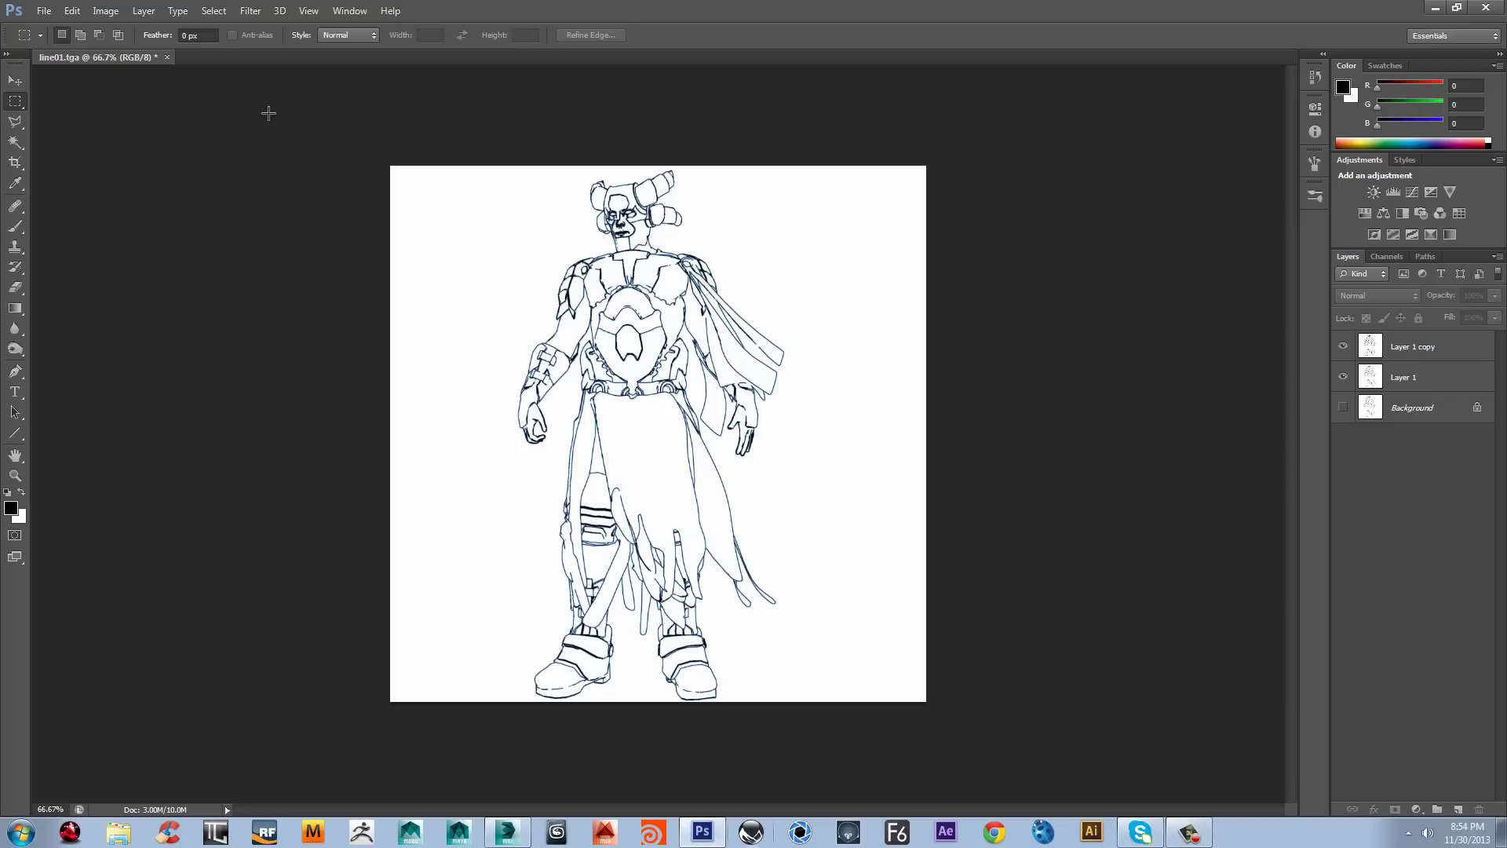
pyautogui.click(46, 12)
pyautogui.click(56, 265)
pyautogui.moveTo(969, 254); pyautogui.dragTo(964, 386)
pyautogui.click(668, 416)
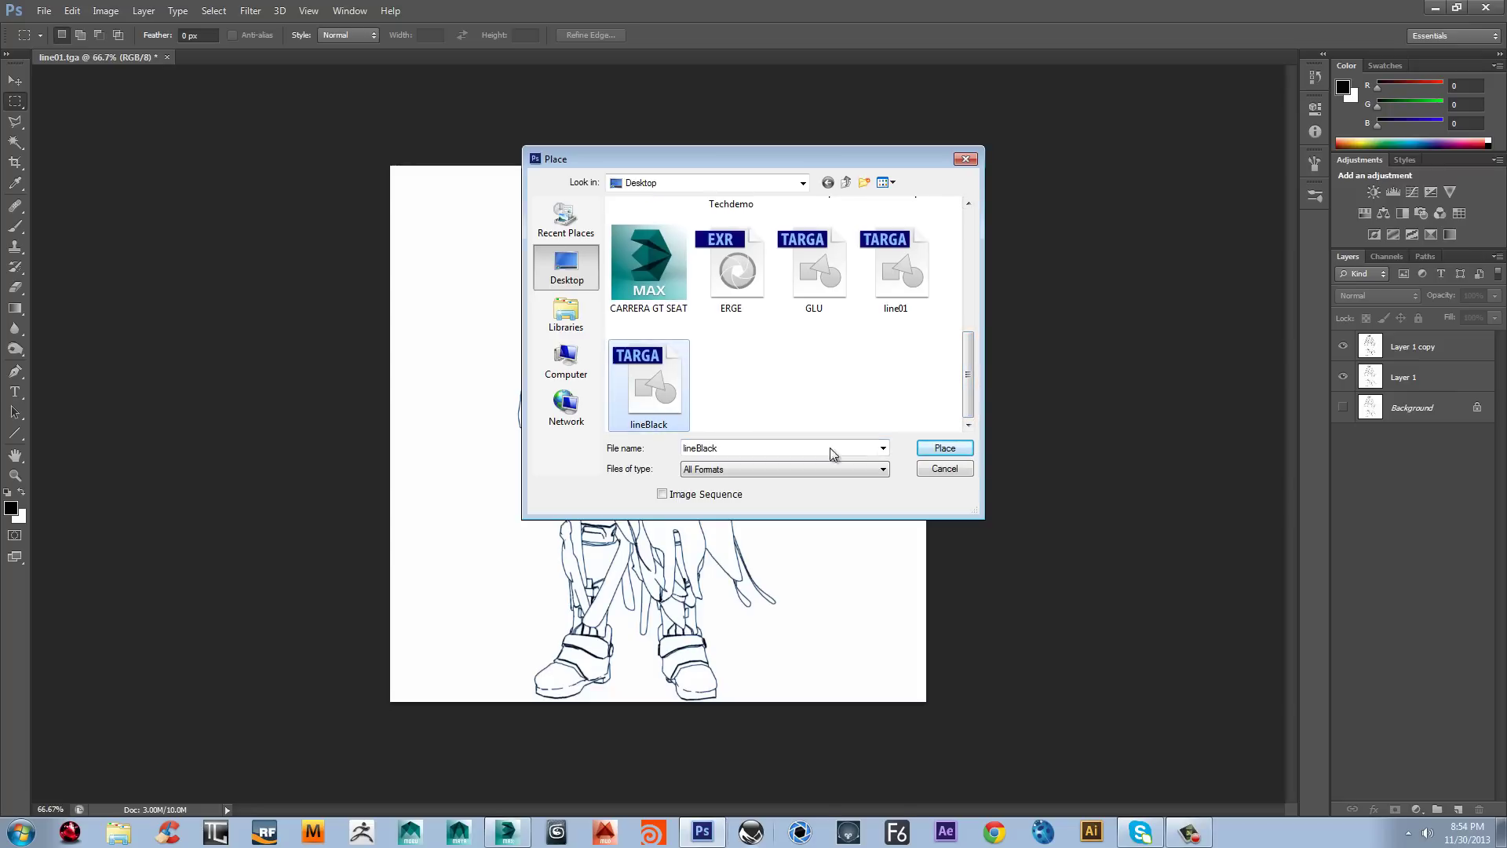
pyautogui.click(941, 449)
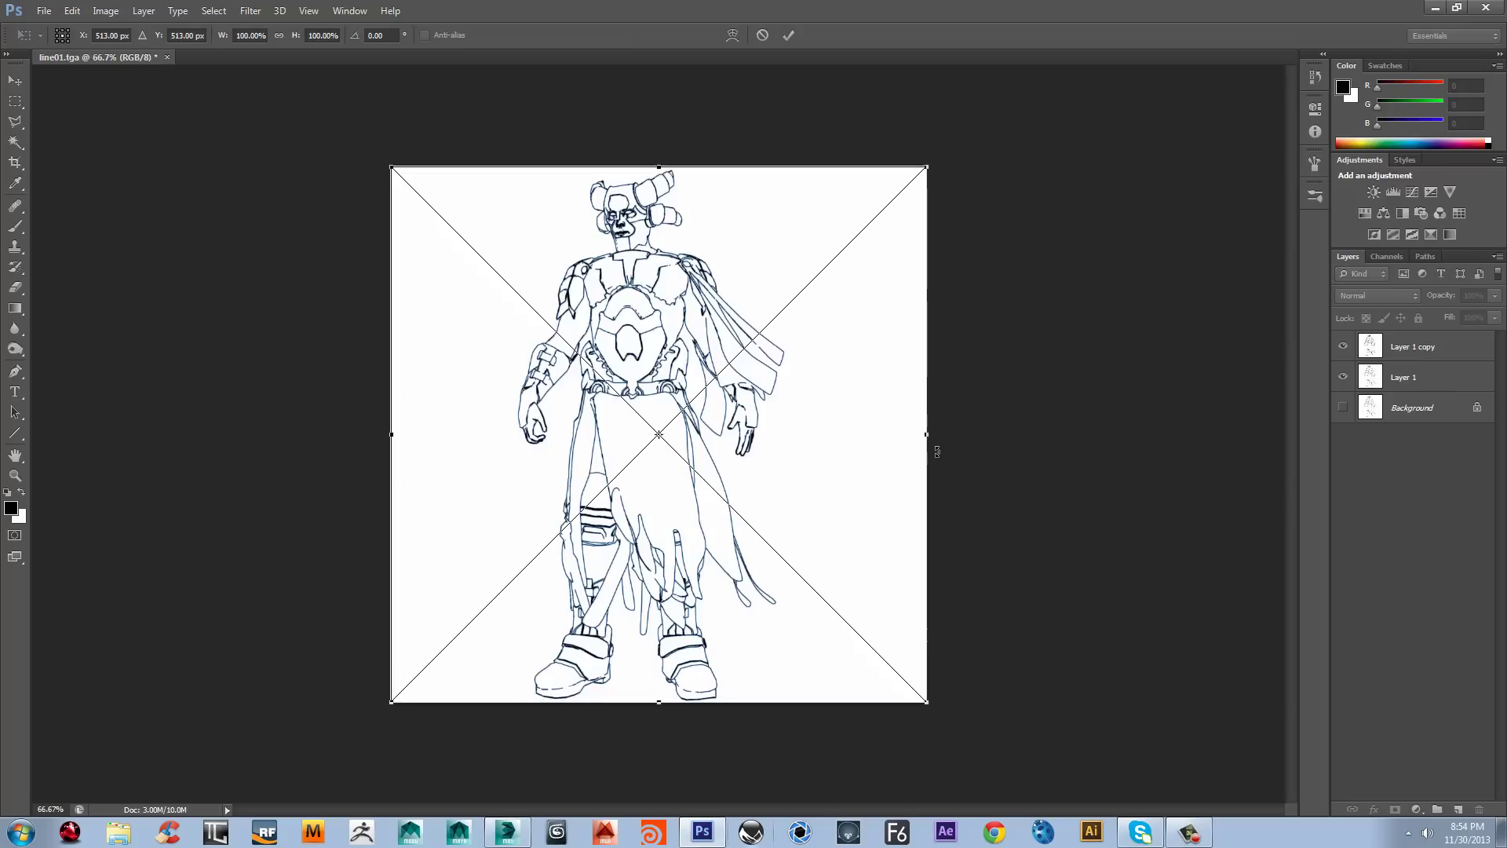
pyautogui.click(788, 35)
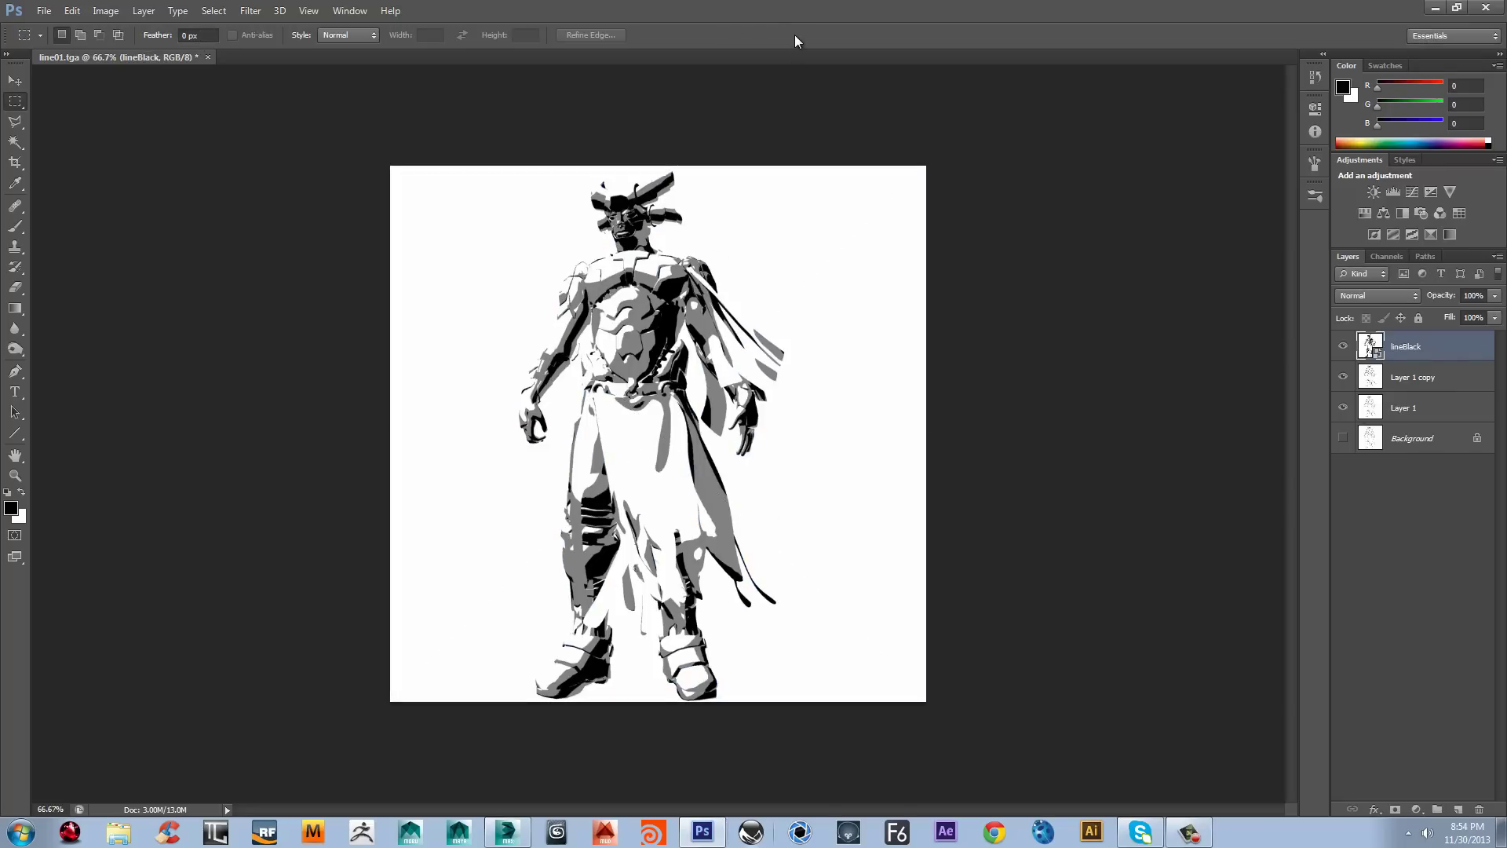
pyautogui.rightClick(1409, 355)
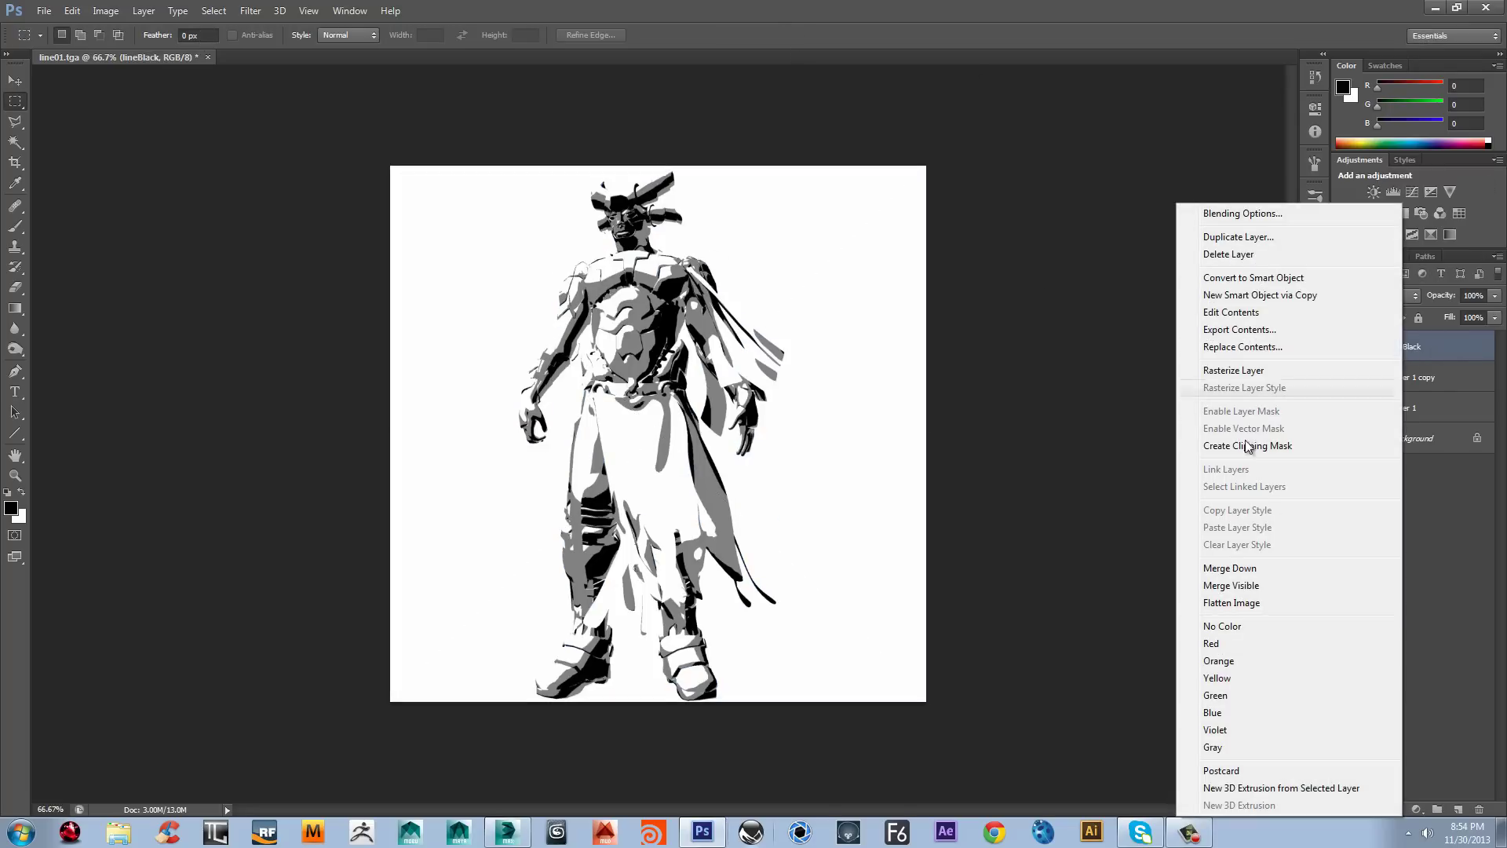
pyautogui.click(1233, 369)
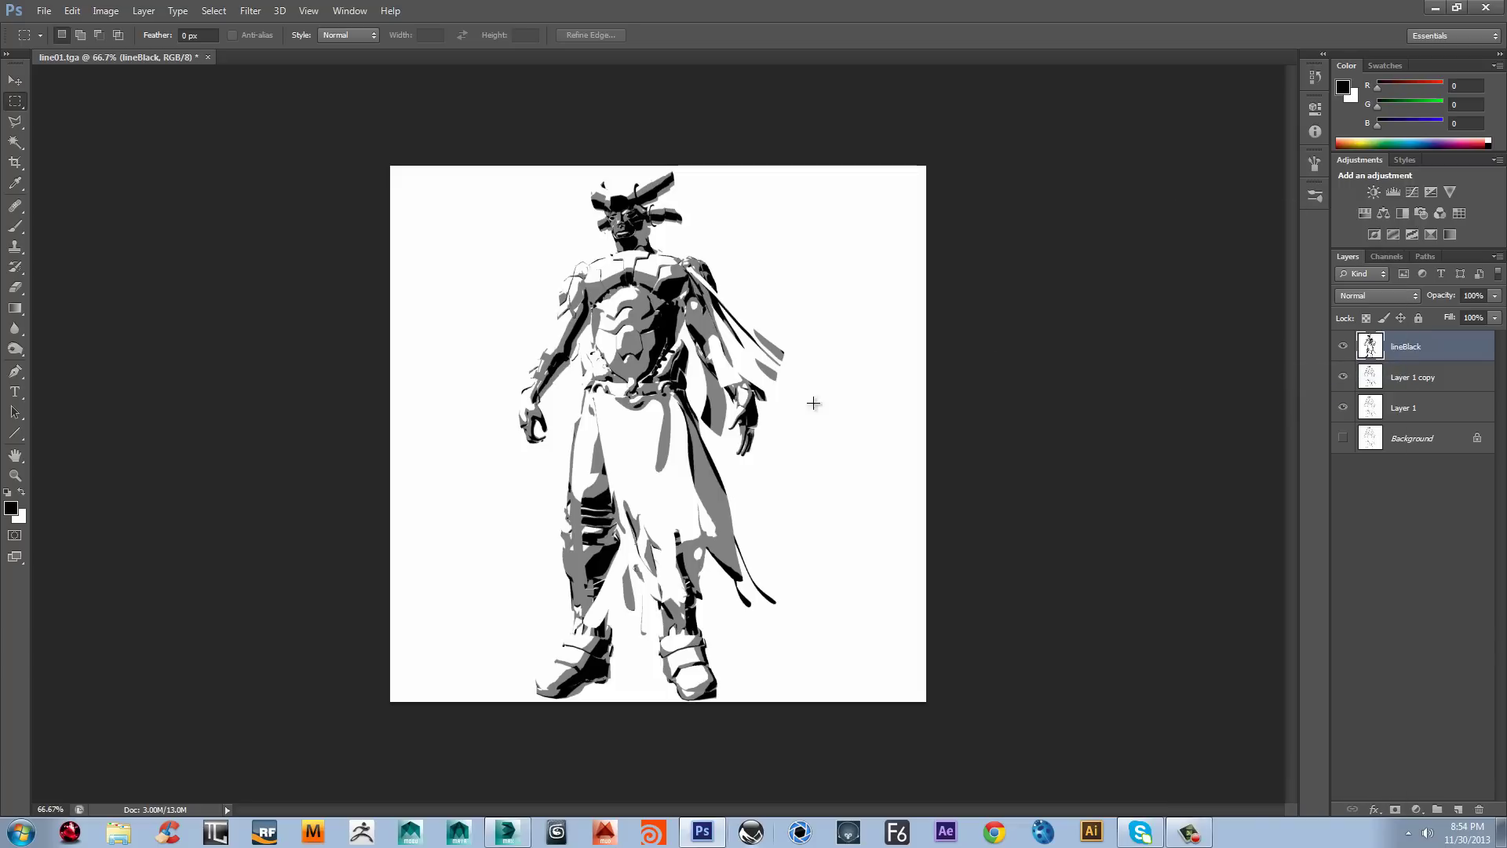
# Step: Set the lineBlack shading layer's opacity to 30% and its blend mode to Multiply
pyautogui.click(1479, 296)
pyautogui.write('1')
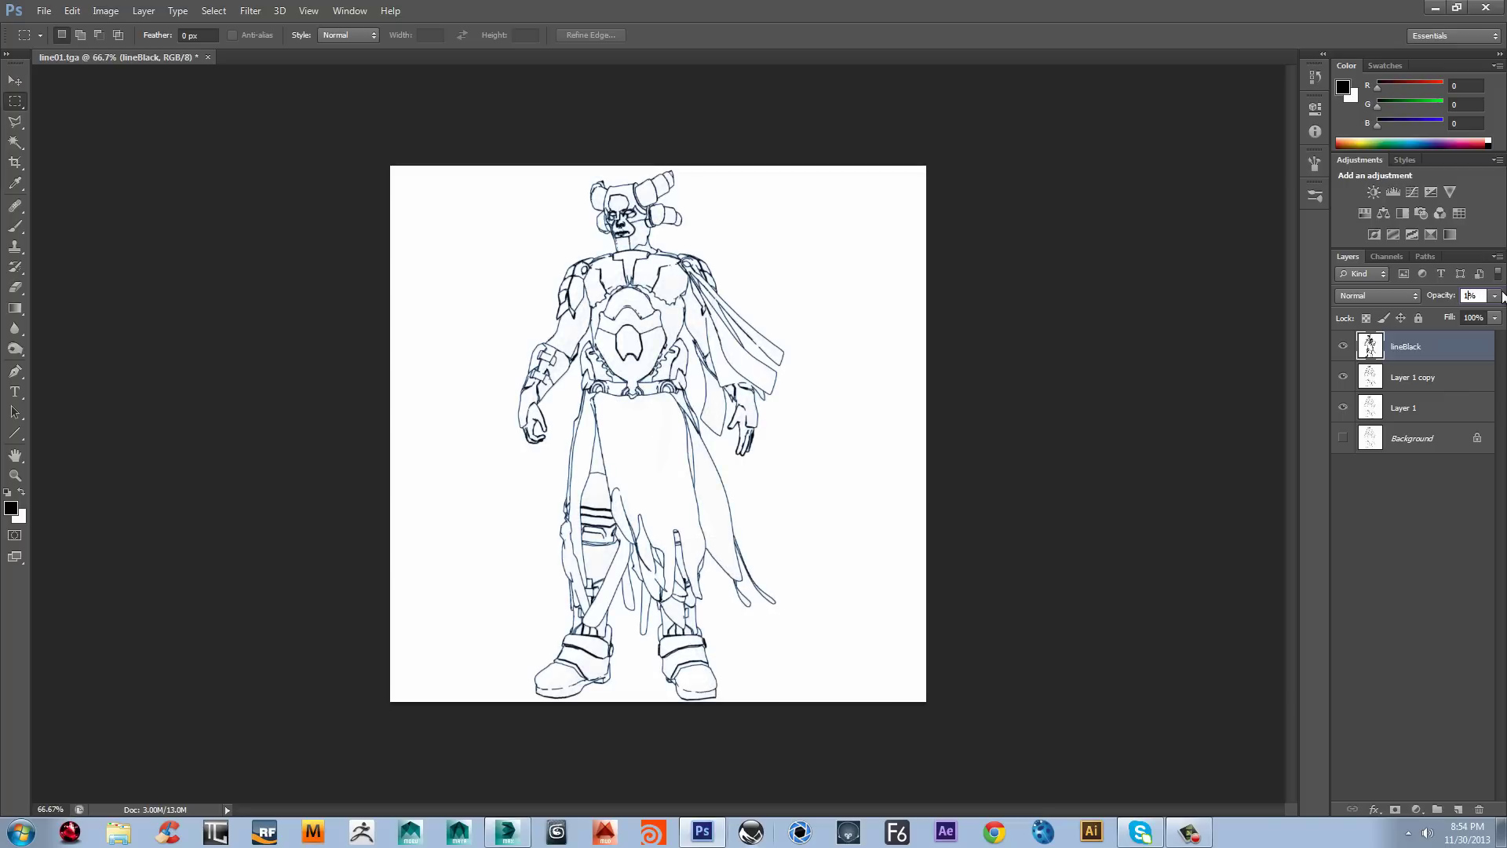
pyautogui.write('30')
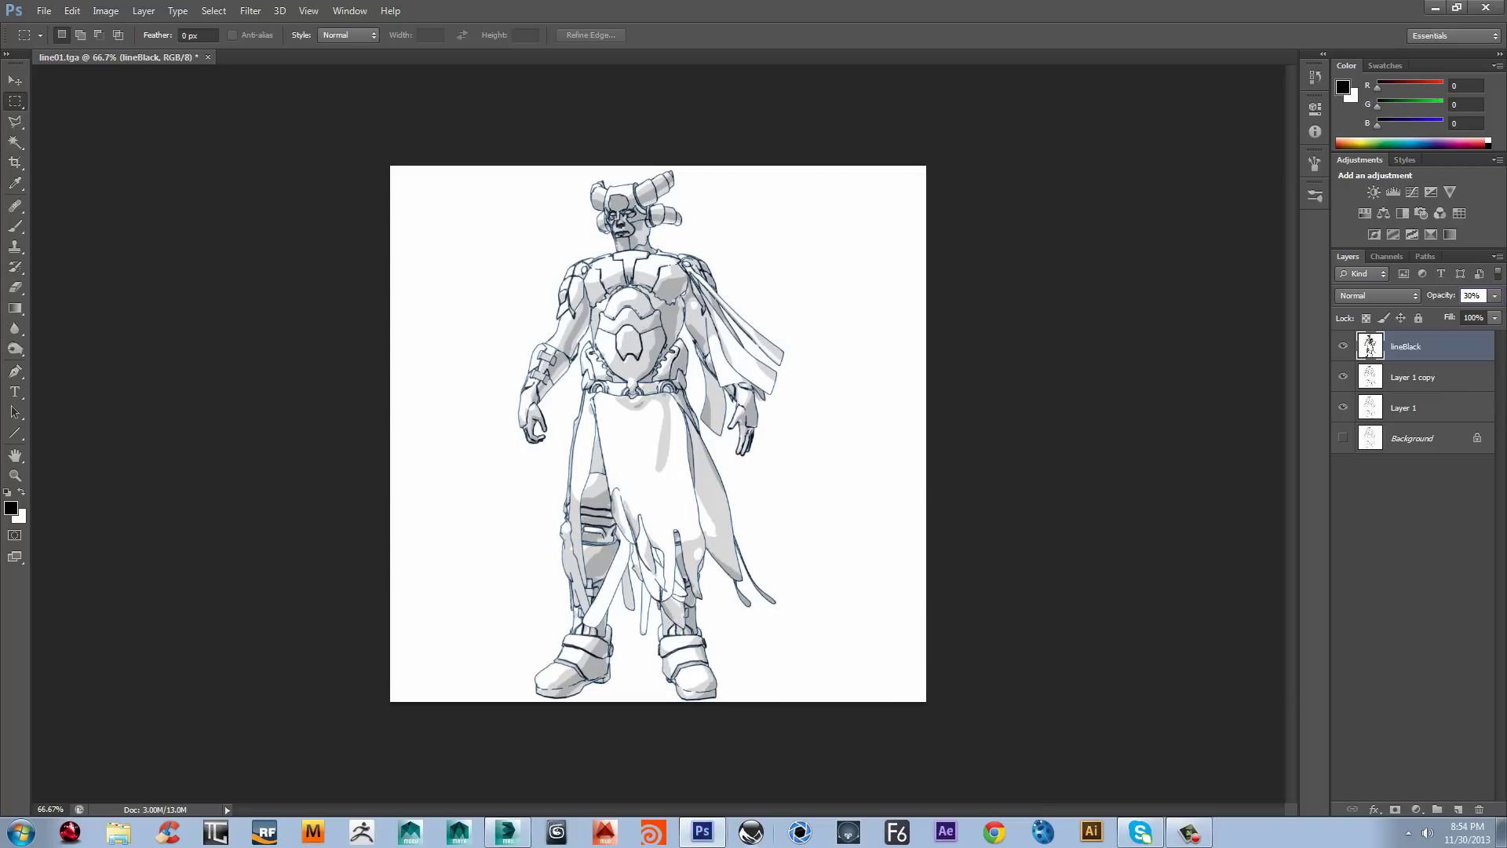
pyautogui.click(1376, 295)
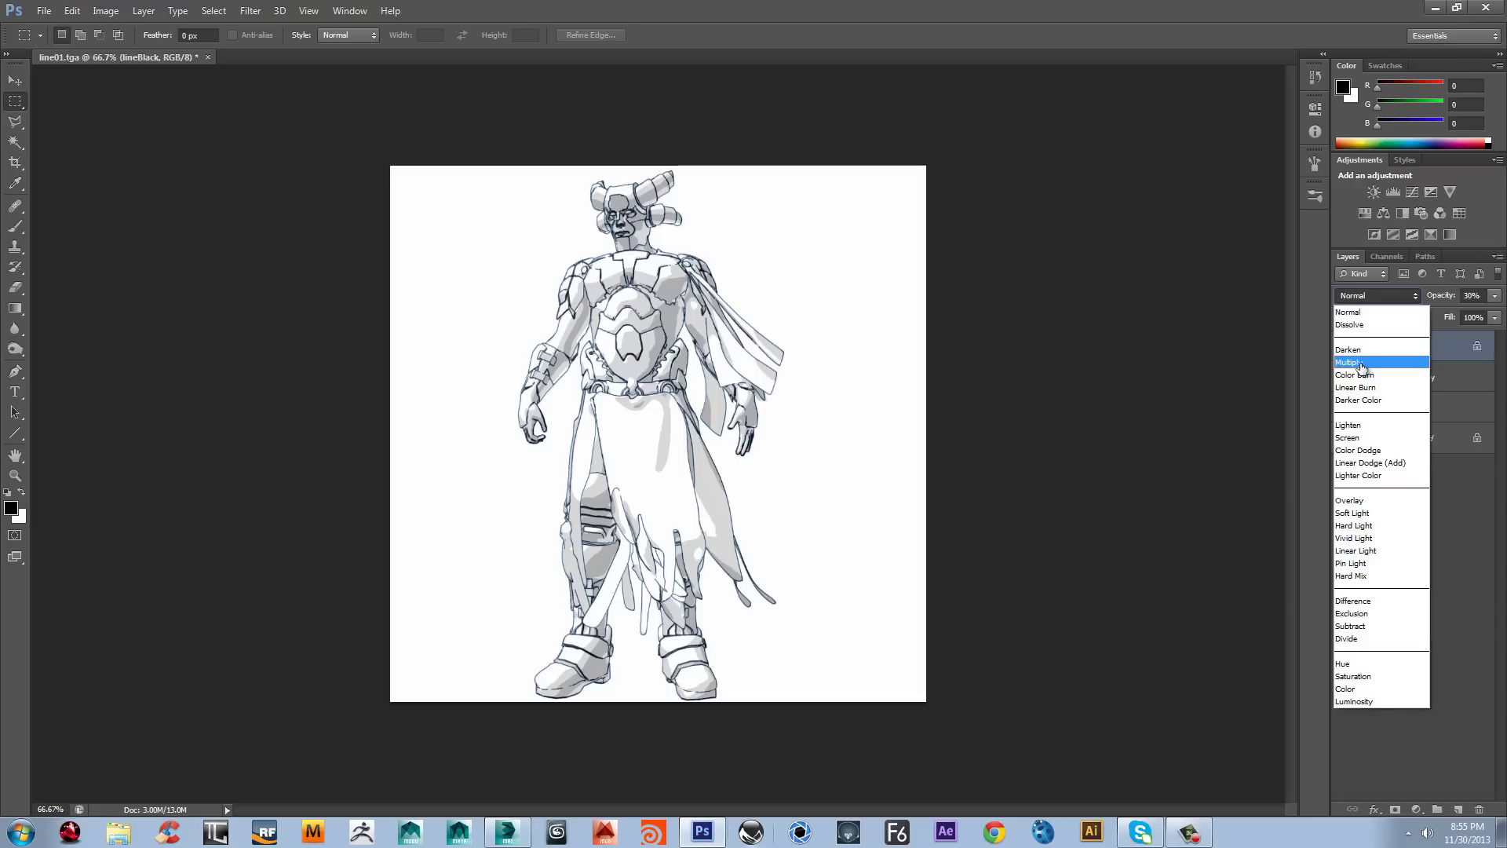
pyautogui.click(1363, 363)
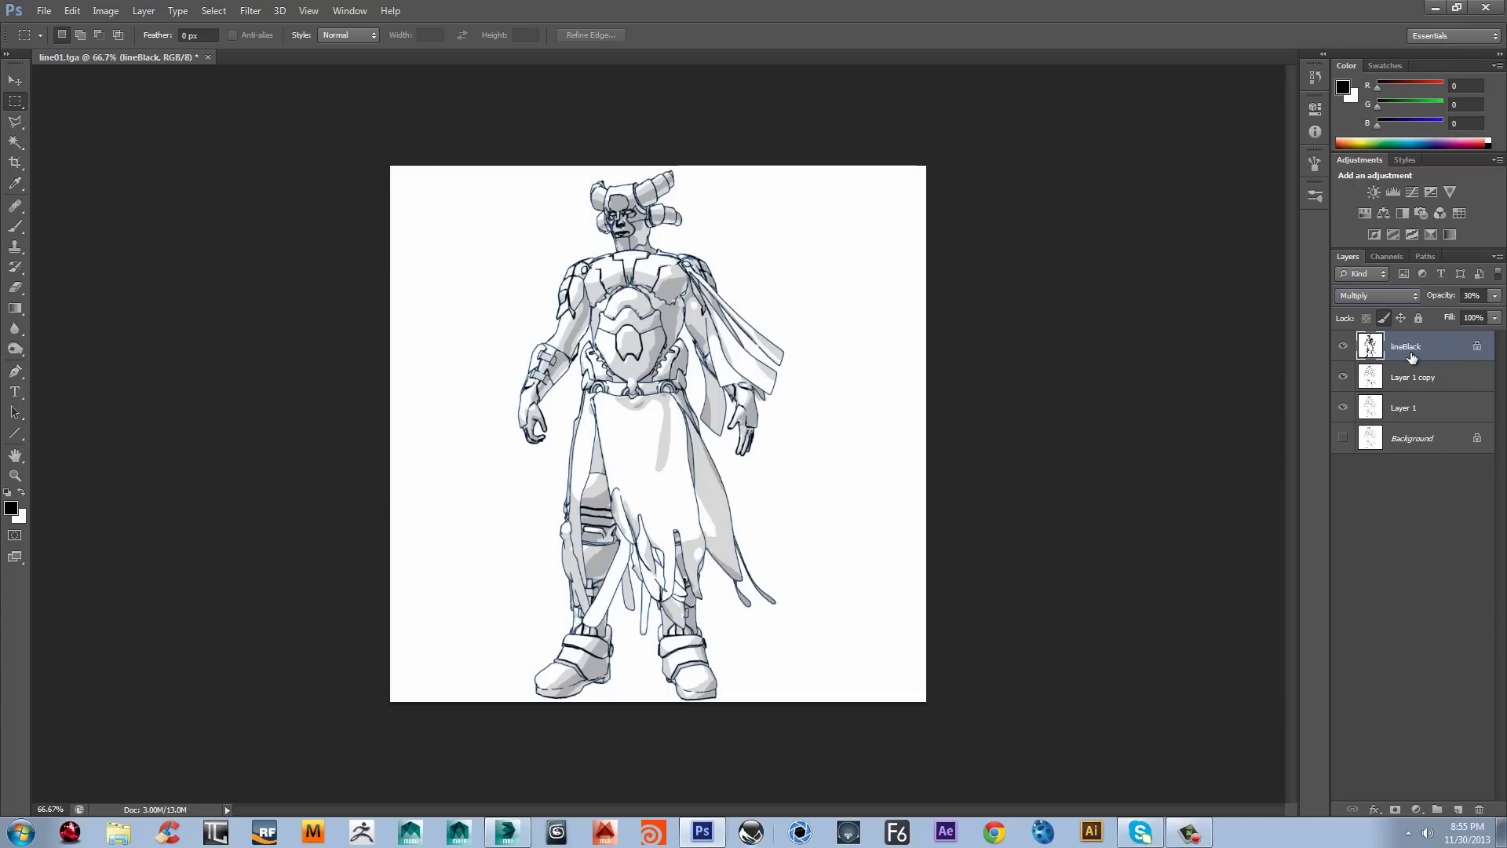
pyautogui.doubleClick(1383, 345)
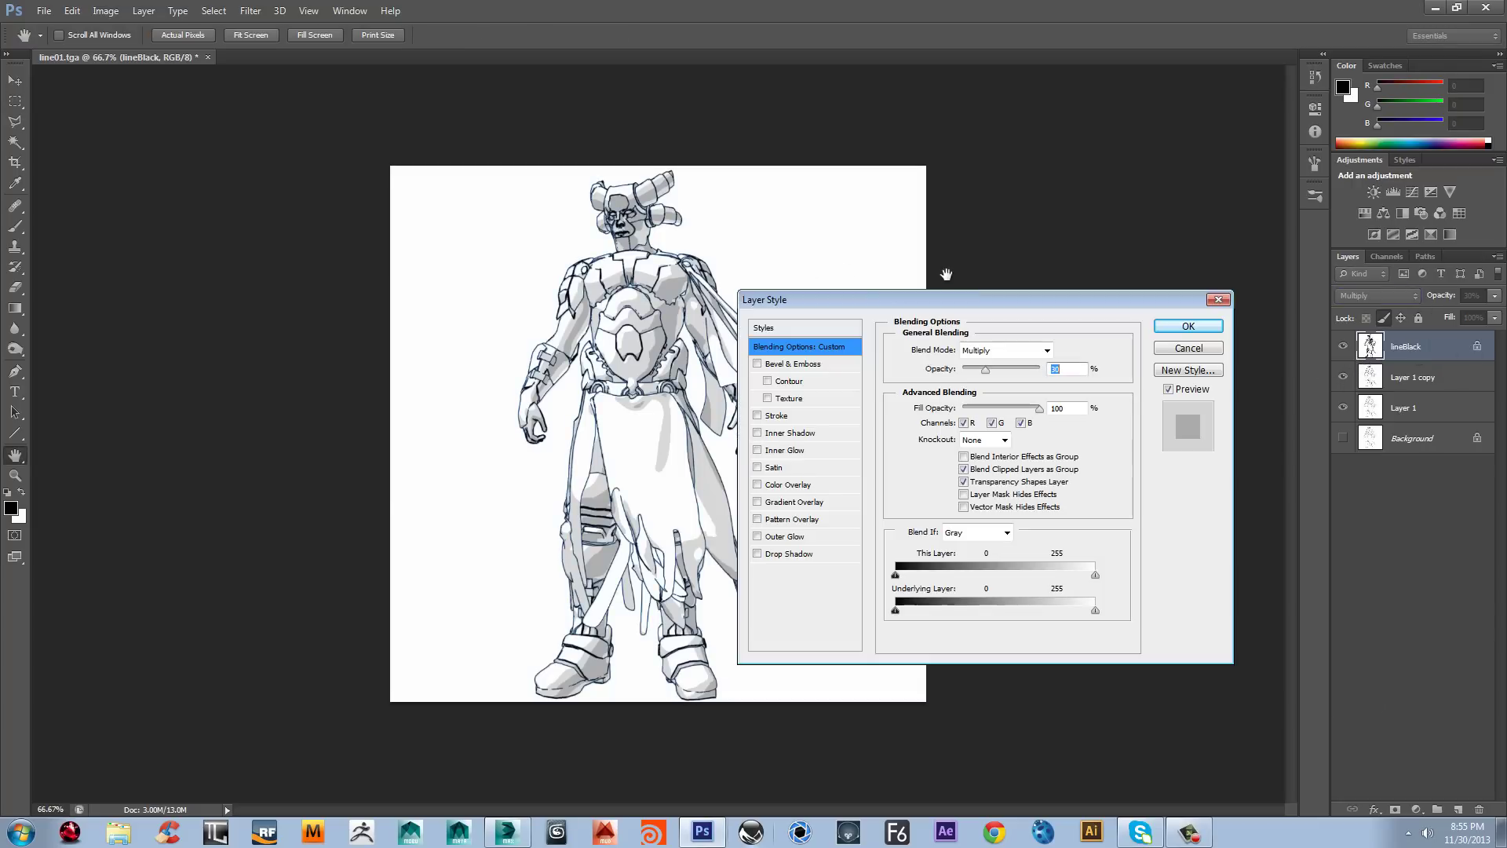
pyautogui.click(1208, 328)
pyautogui.doubleClick(1406, 346)
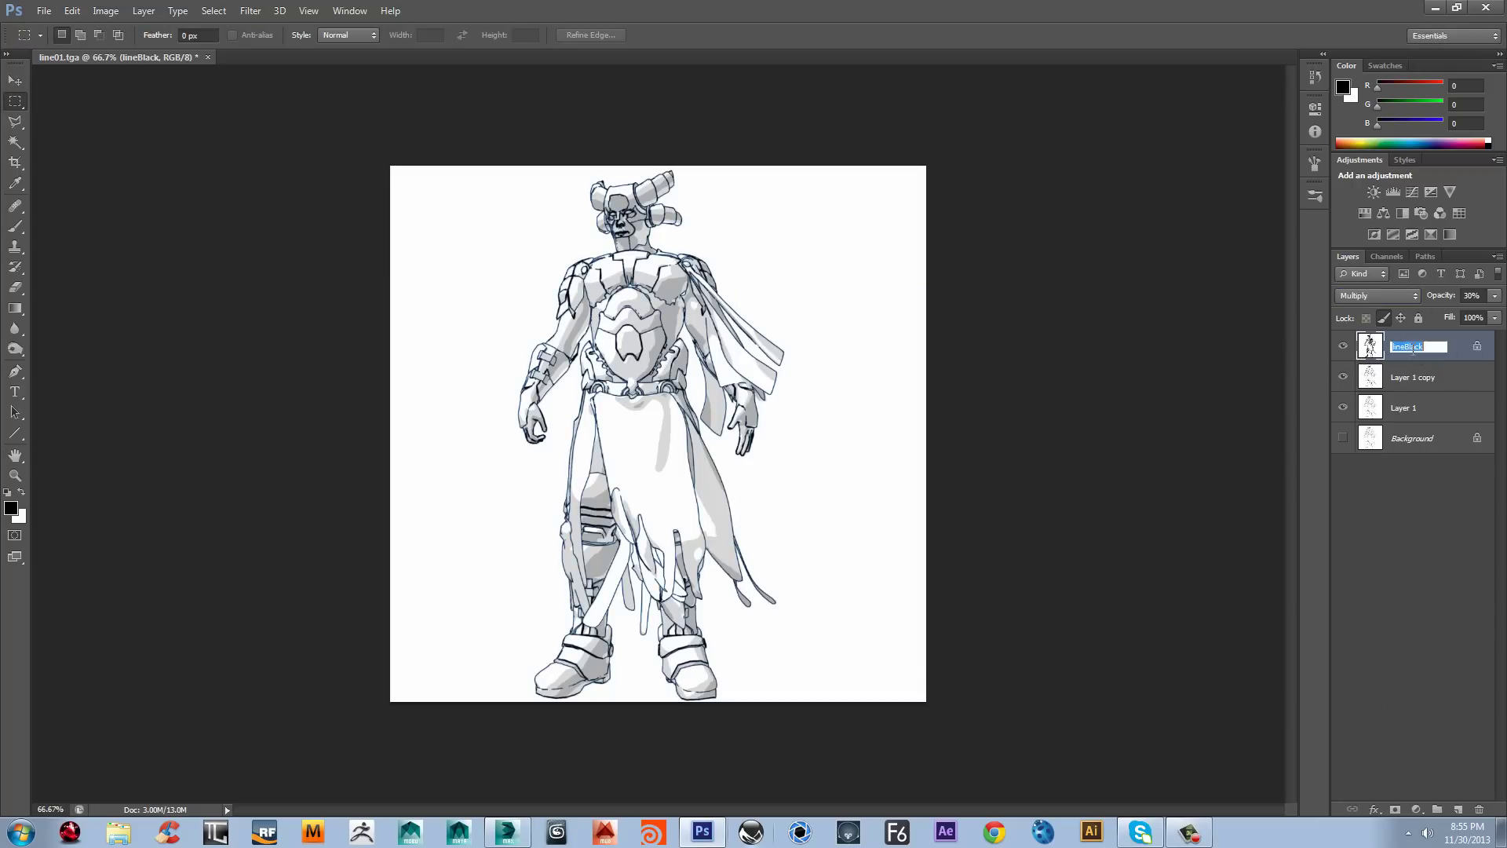
pyautogui.doubleClick(1415, 351)
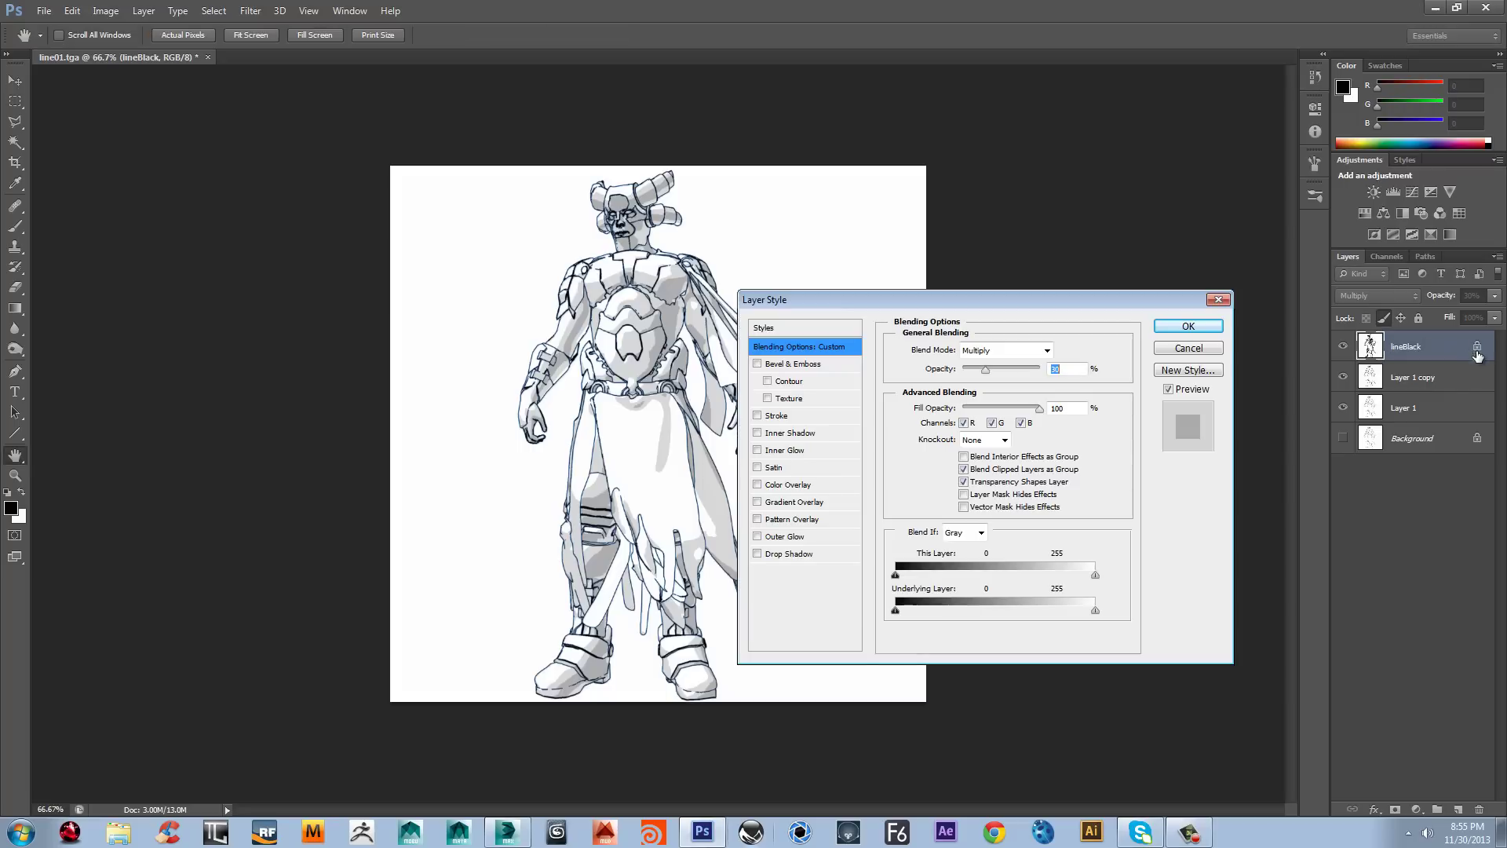
pyautogui.press('Escape')
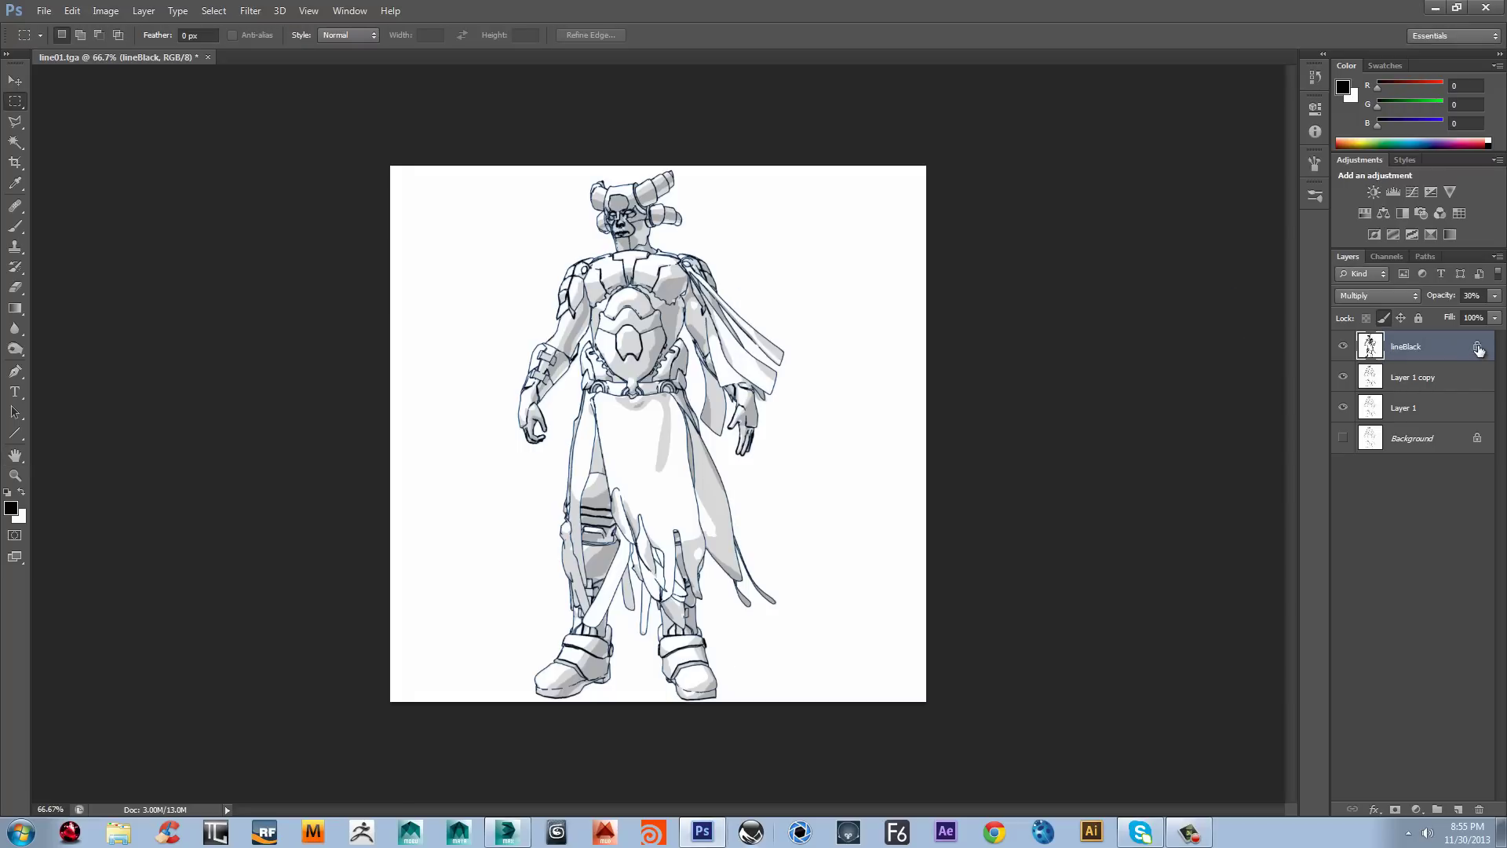
pyautogui.doubleClick(1421, 346)
pyautogui.doubleClick(1469, 347)
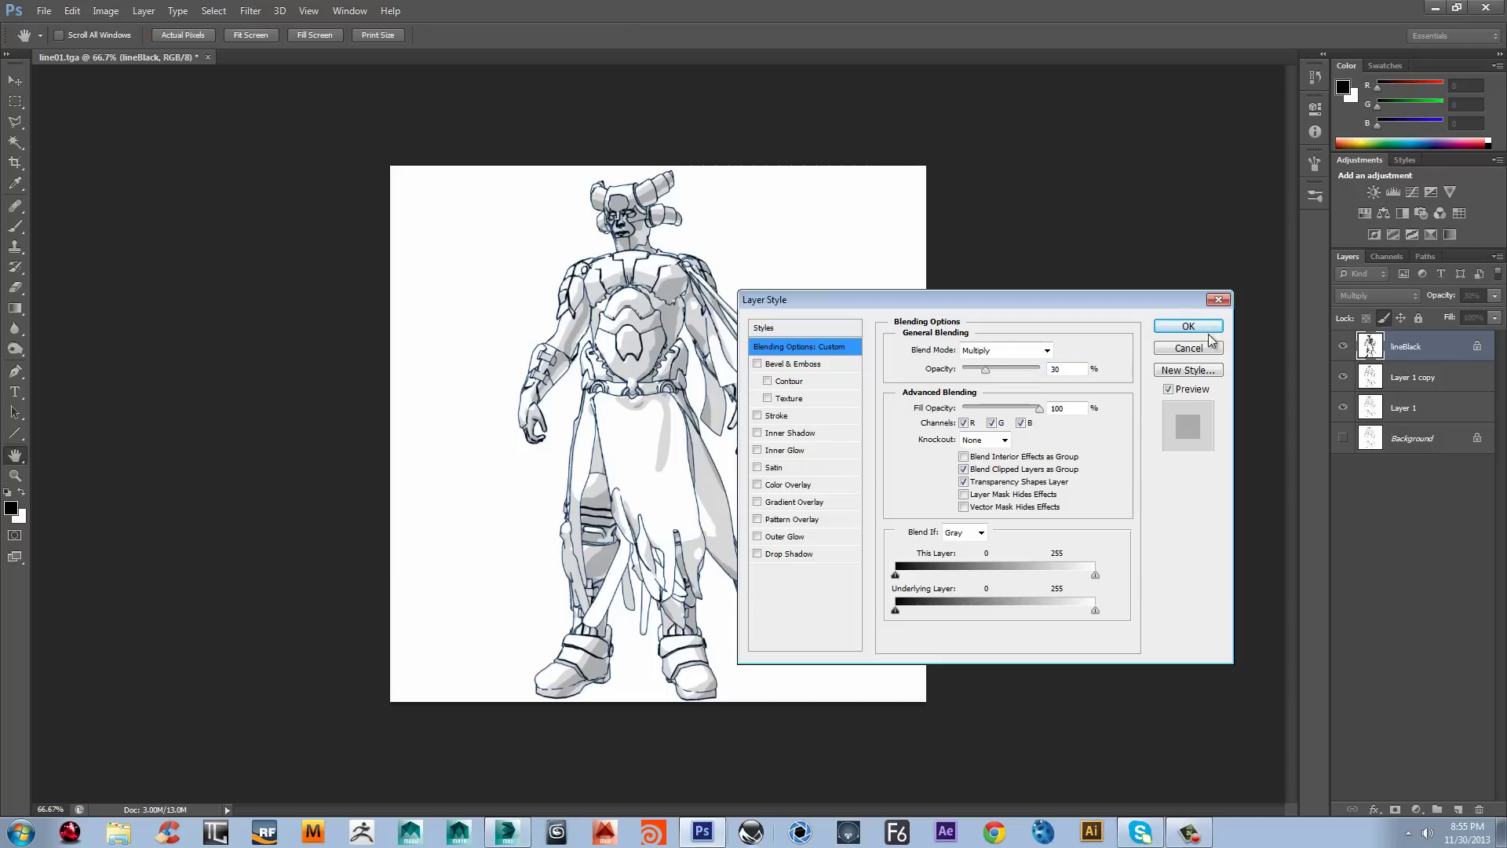
pyautogui.click(1213, 355)
pyautogui.doubleClick(1474, 349)
pyautogui.click(1220, 301)
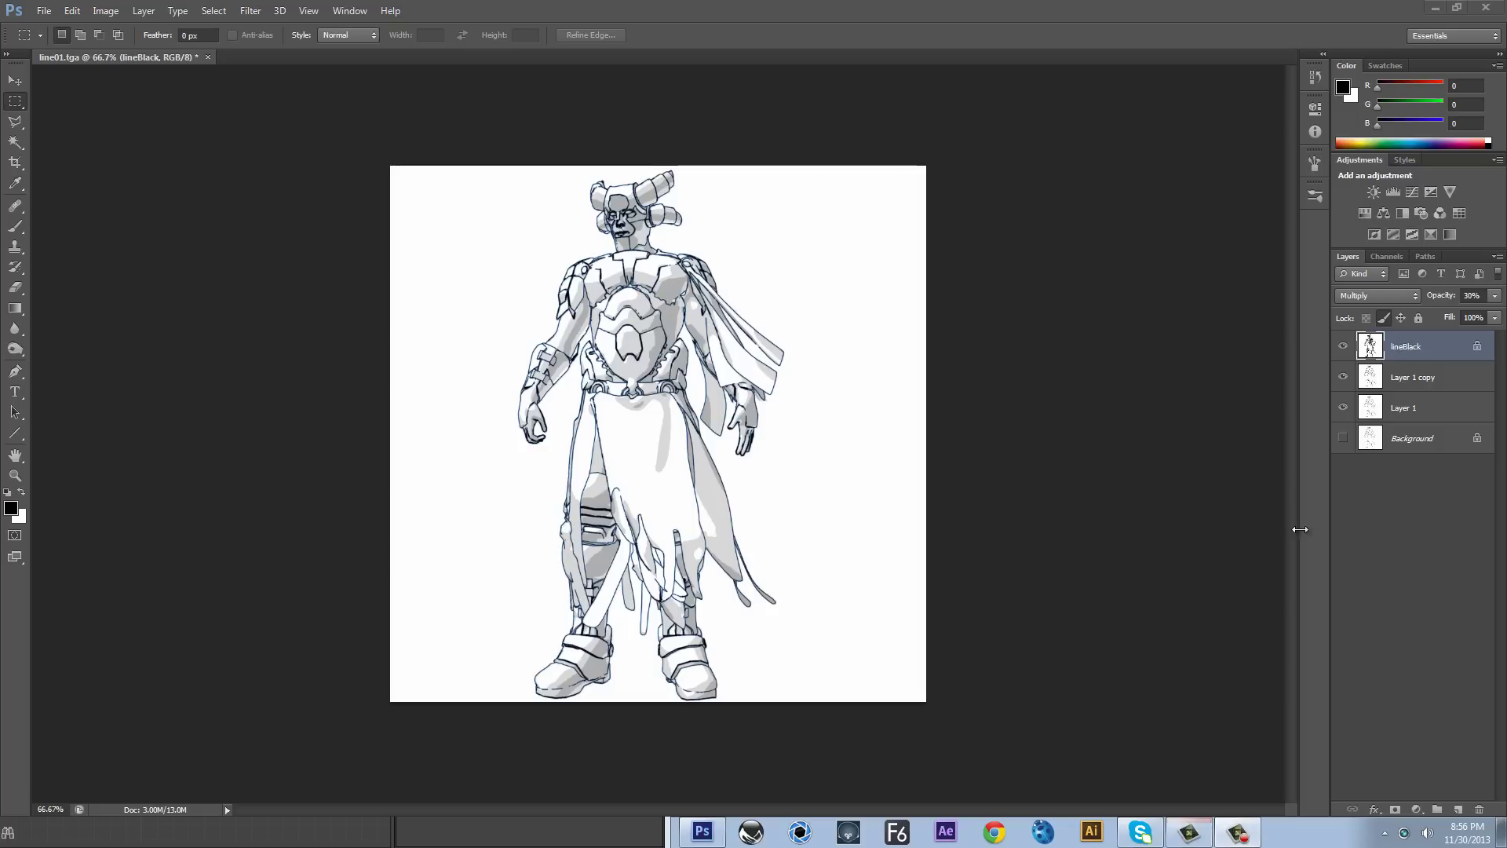
pyautogui.click(250, 10)
pyautogui.moveTo(226, 11)
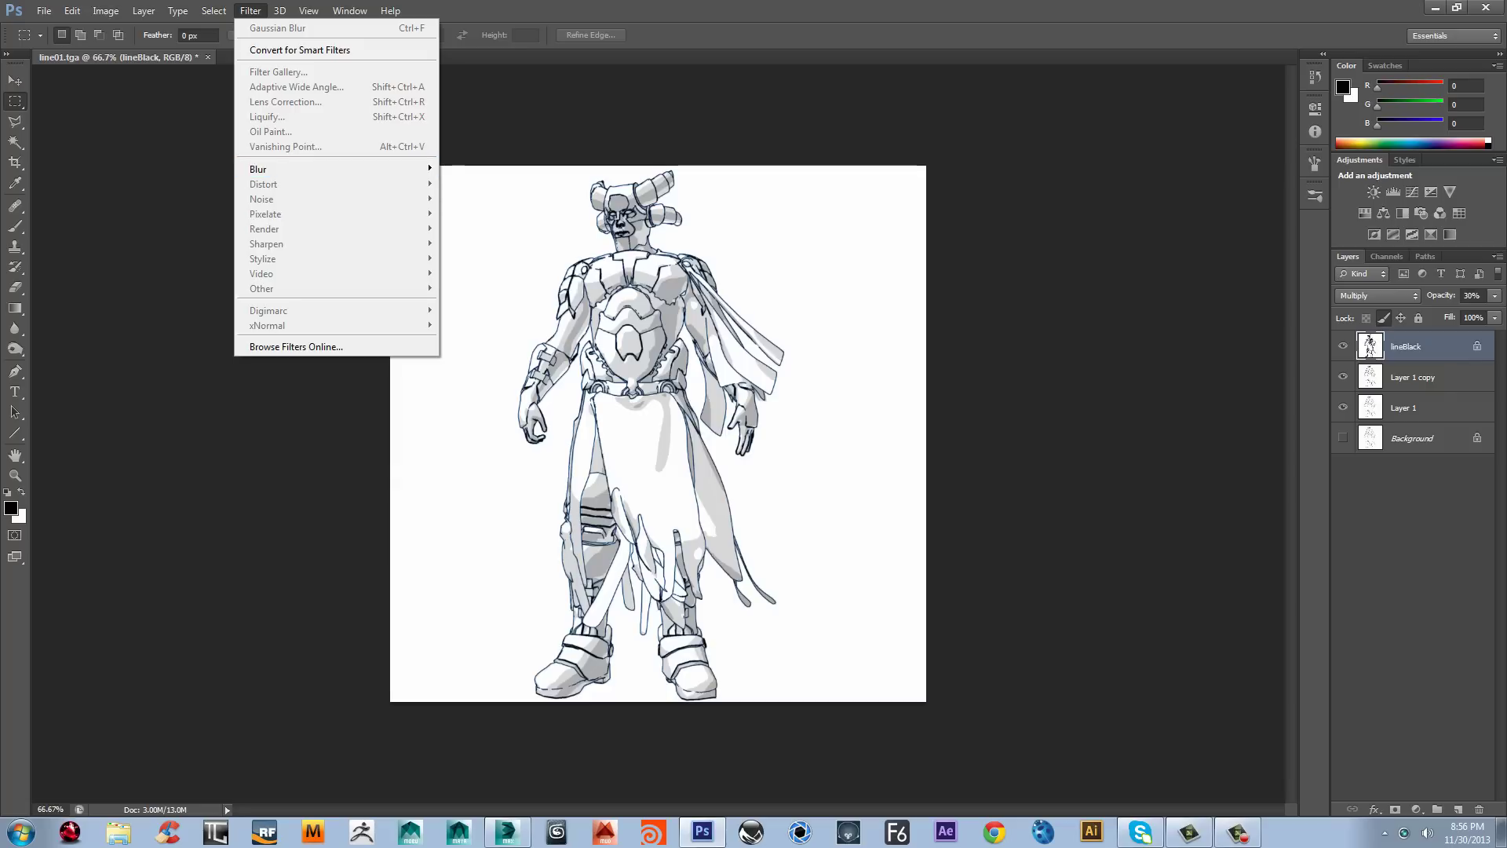
# Step: Duplicate the lineBlack layer and delete the locked original
pyautogui.click(1437, 351)
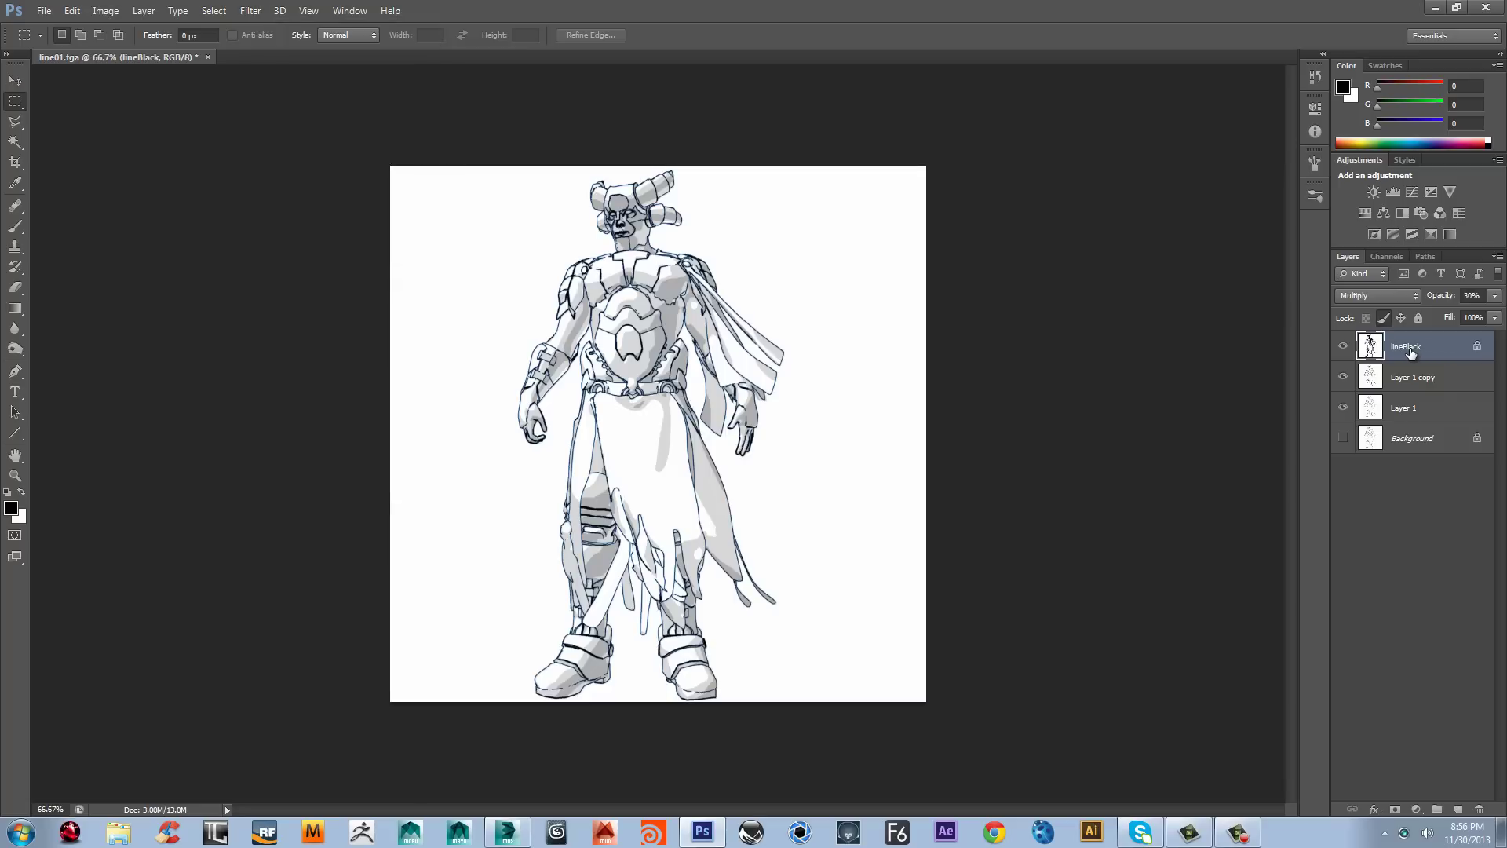
pyautogui.hotkey('ctrl', 'j')
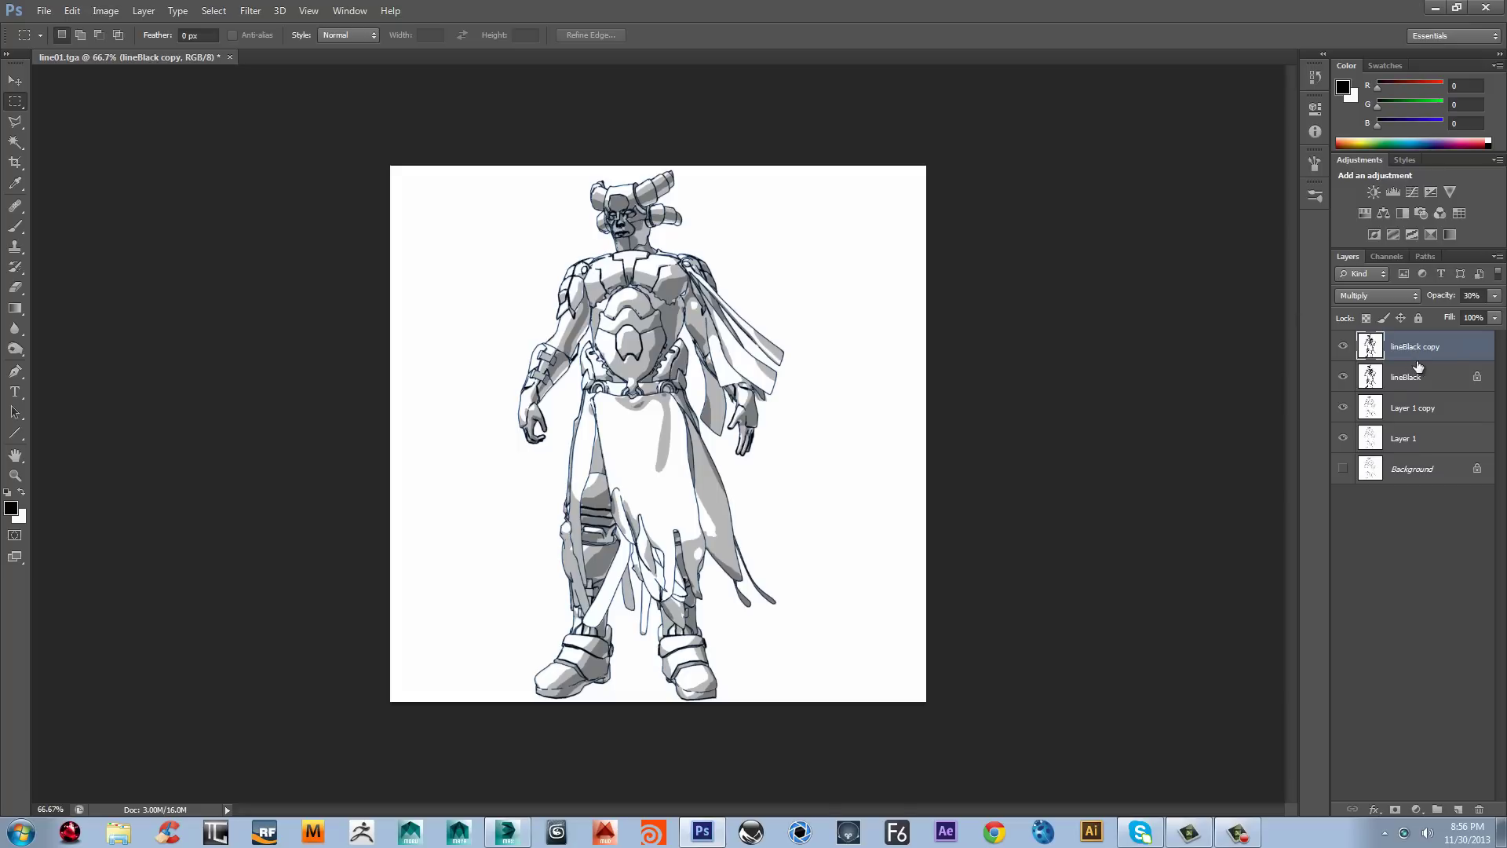
pyautogui.click(1405, 388)
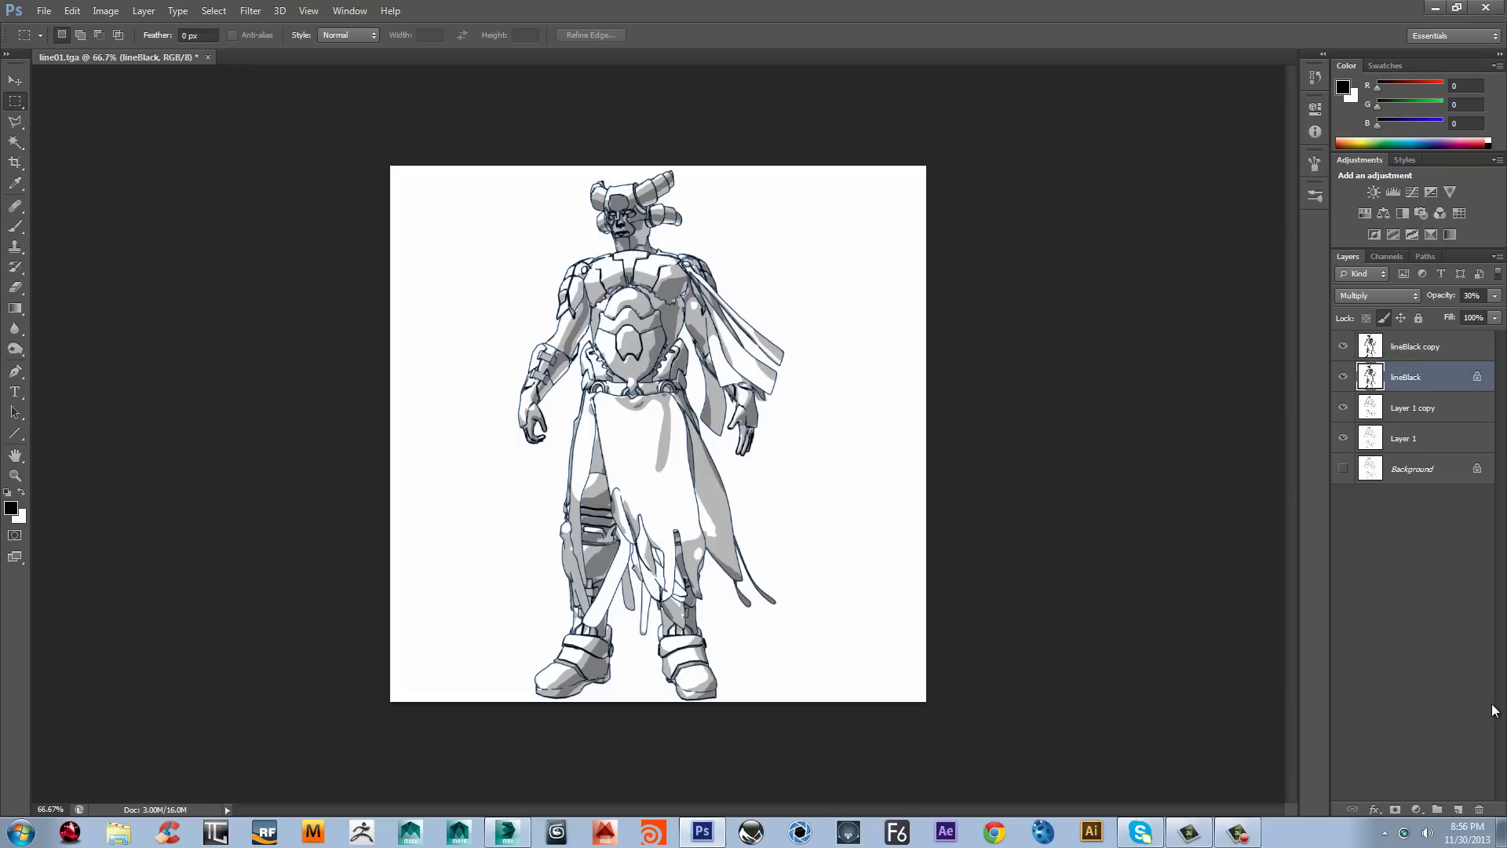
pyautogui.moveTo(1393, 384)
pyautogui.mouseDown()
pyautogui.moveTo(1405, 801)
pyautogui.moveTo(1479, 809)
pyautogui.mouseUp()
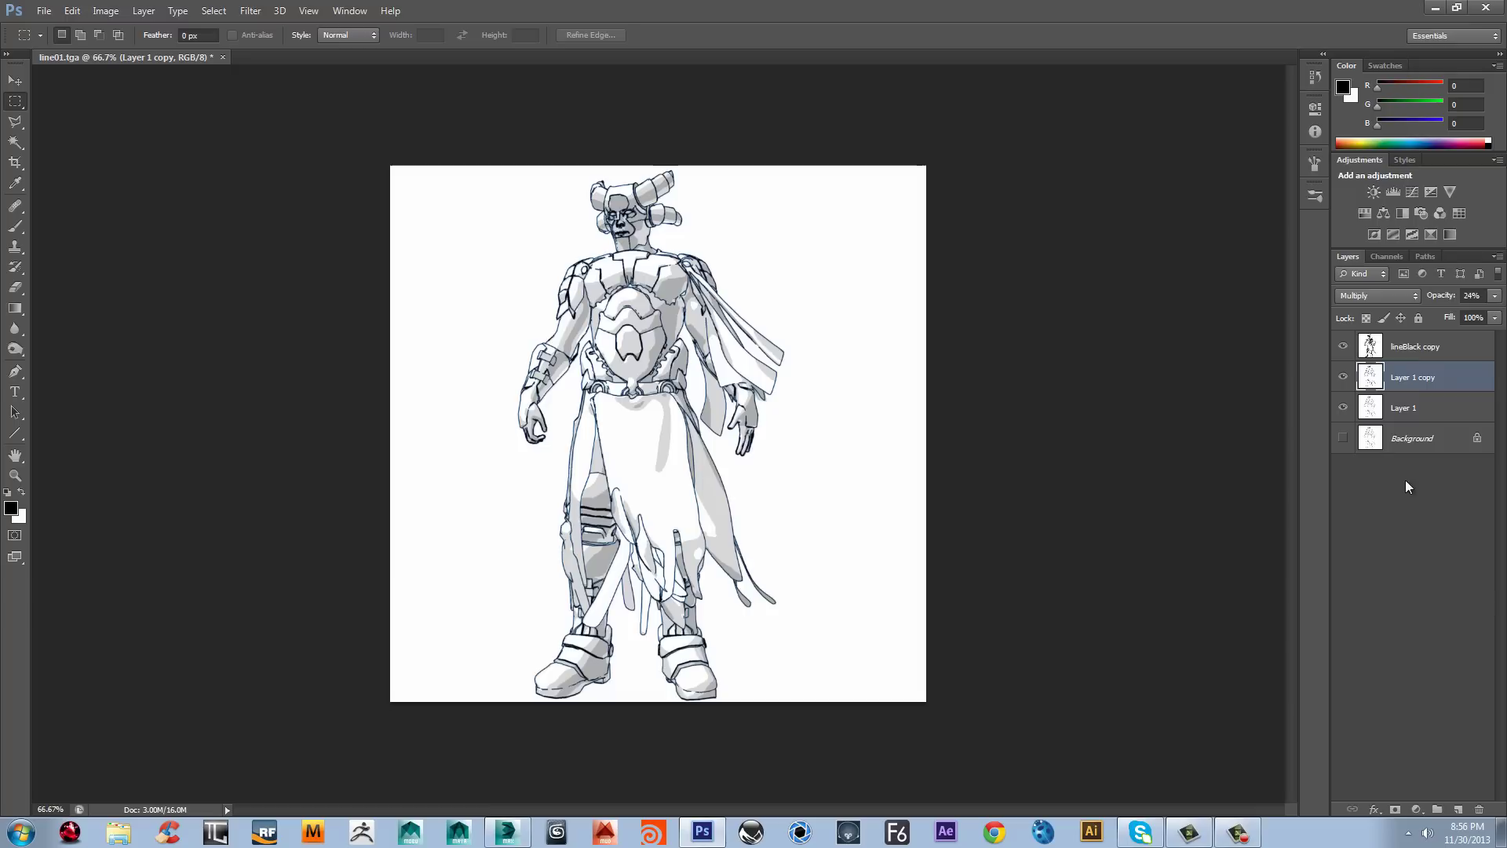
# Step: Apply the Oil Paint filter to the copied shading layer with Stylization 1.78, Scale 3.12, a low Bristle Detail and Shine 0
pyautogui.click(1408, 358)
pyautogui.click(250, 11)
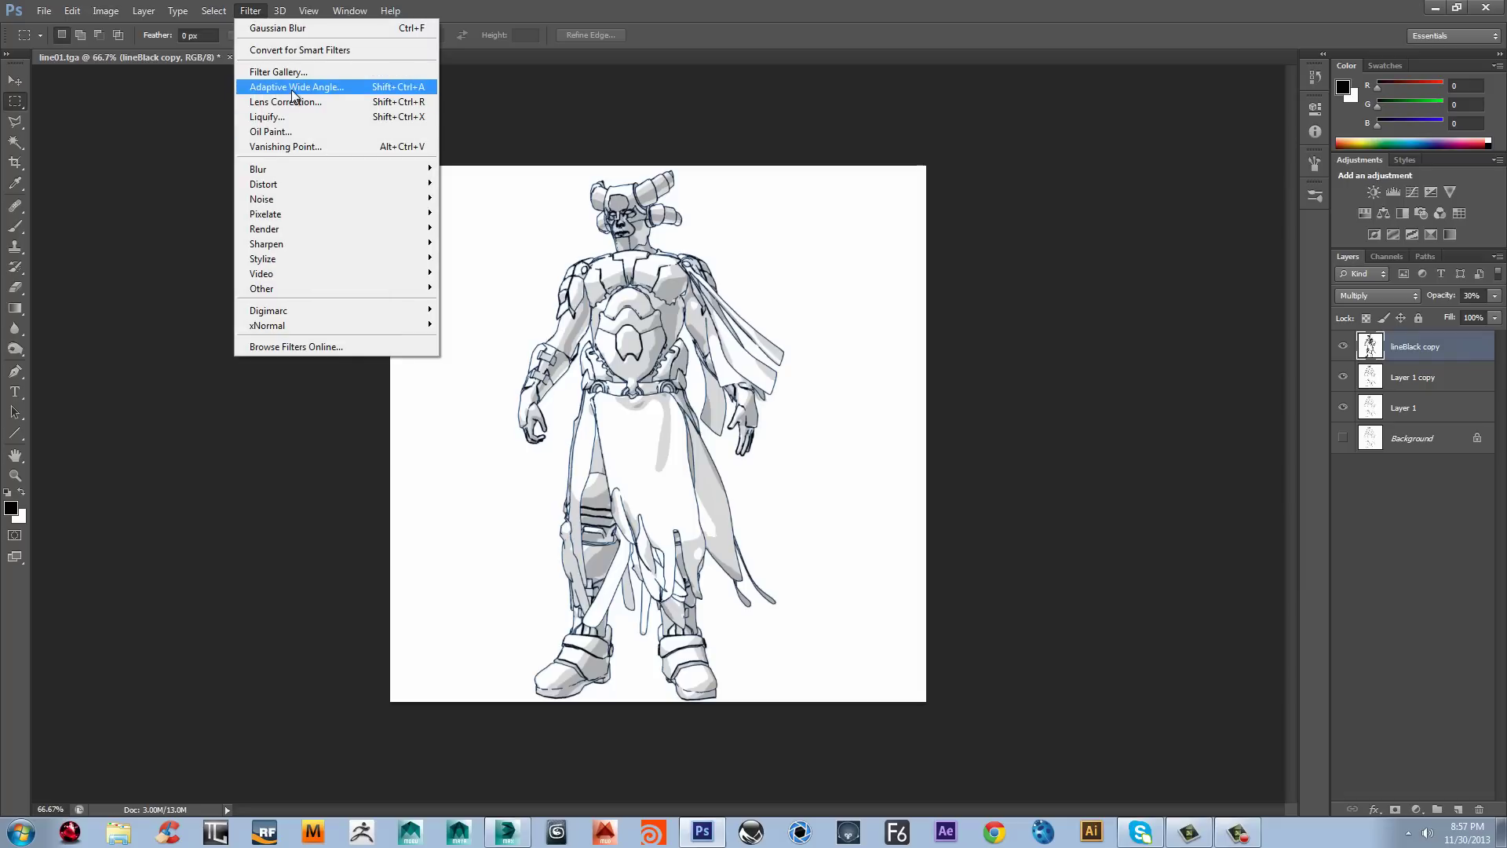
pyautogui.click(295, 131)
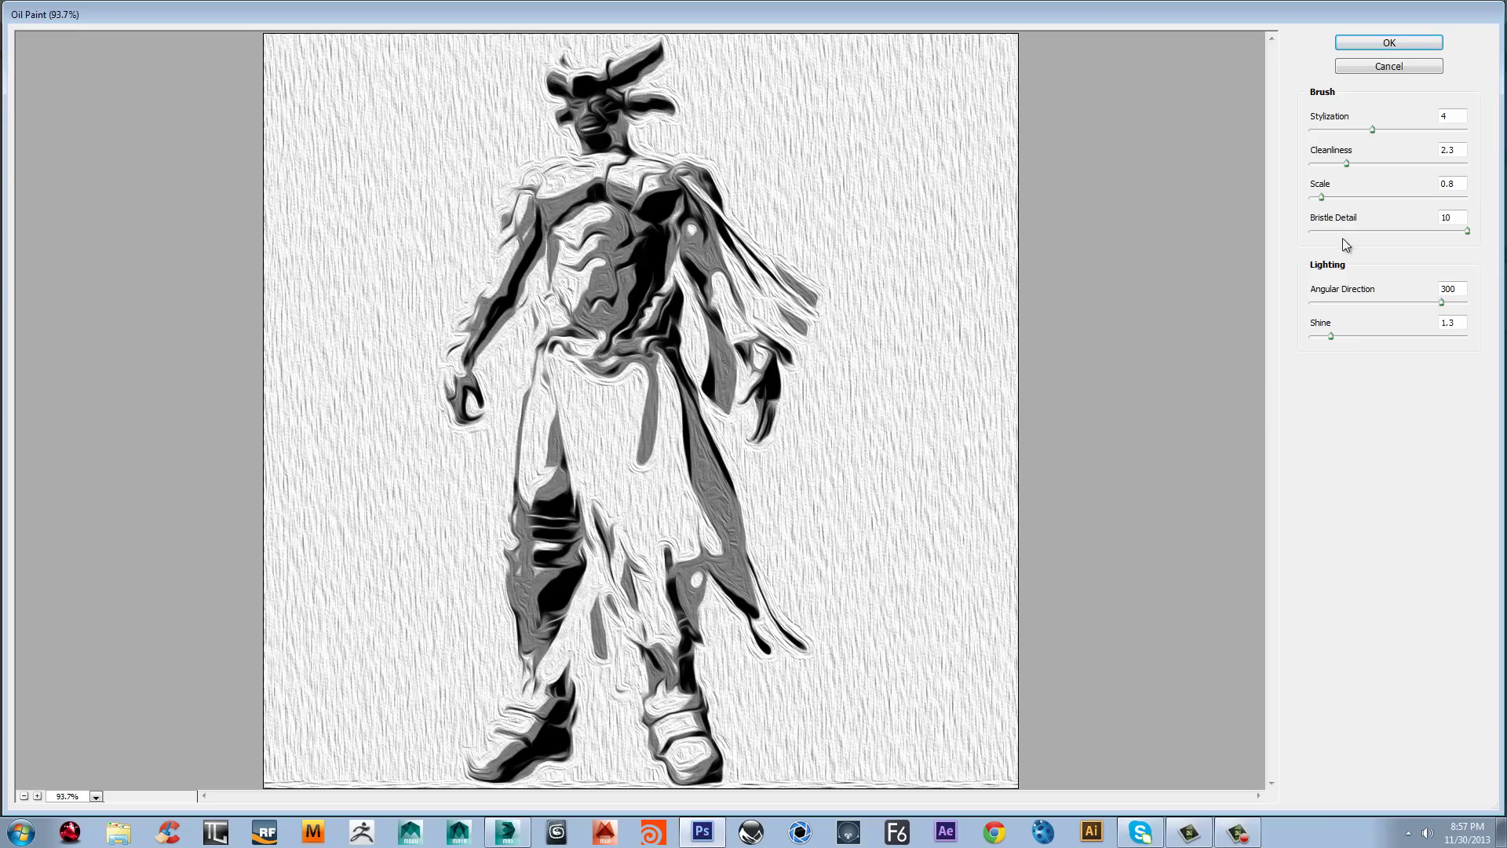
pyautogui.moveTo(1332, 336); pyautogui.dragTo(1234, 328)
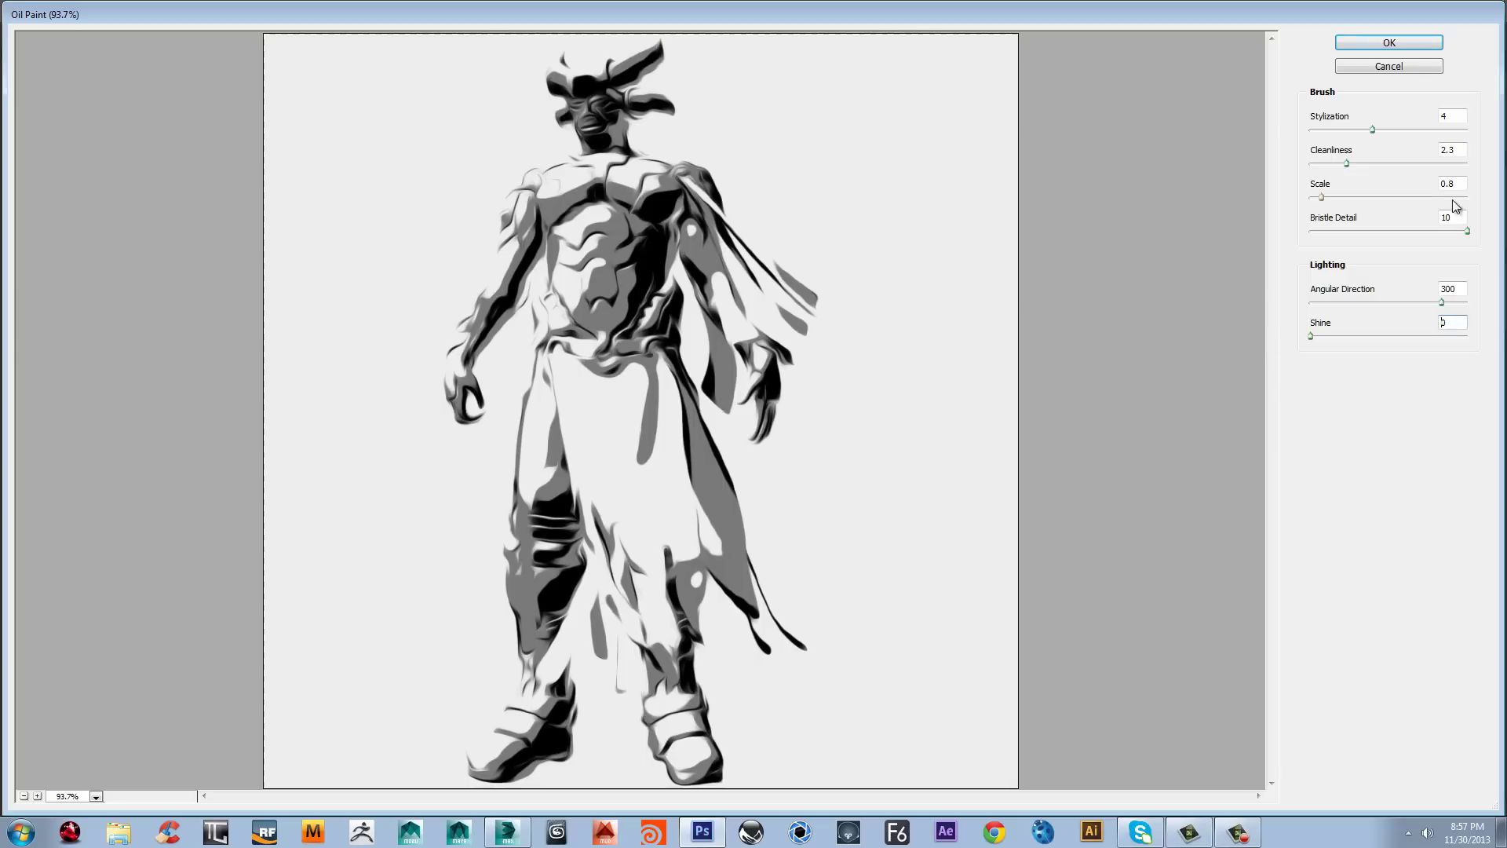
pyautogui.moveTo(1372, 129); pyautogui.dragTo(1335, 140)
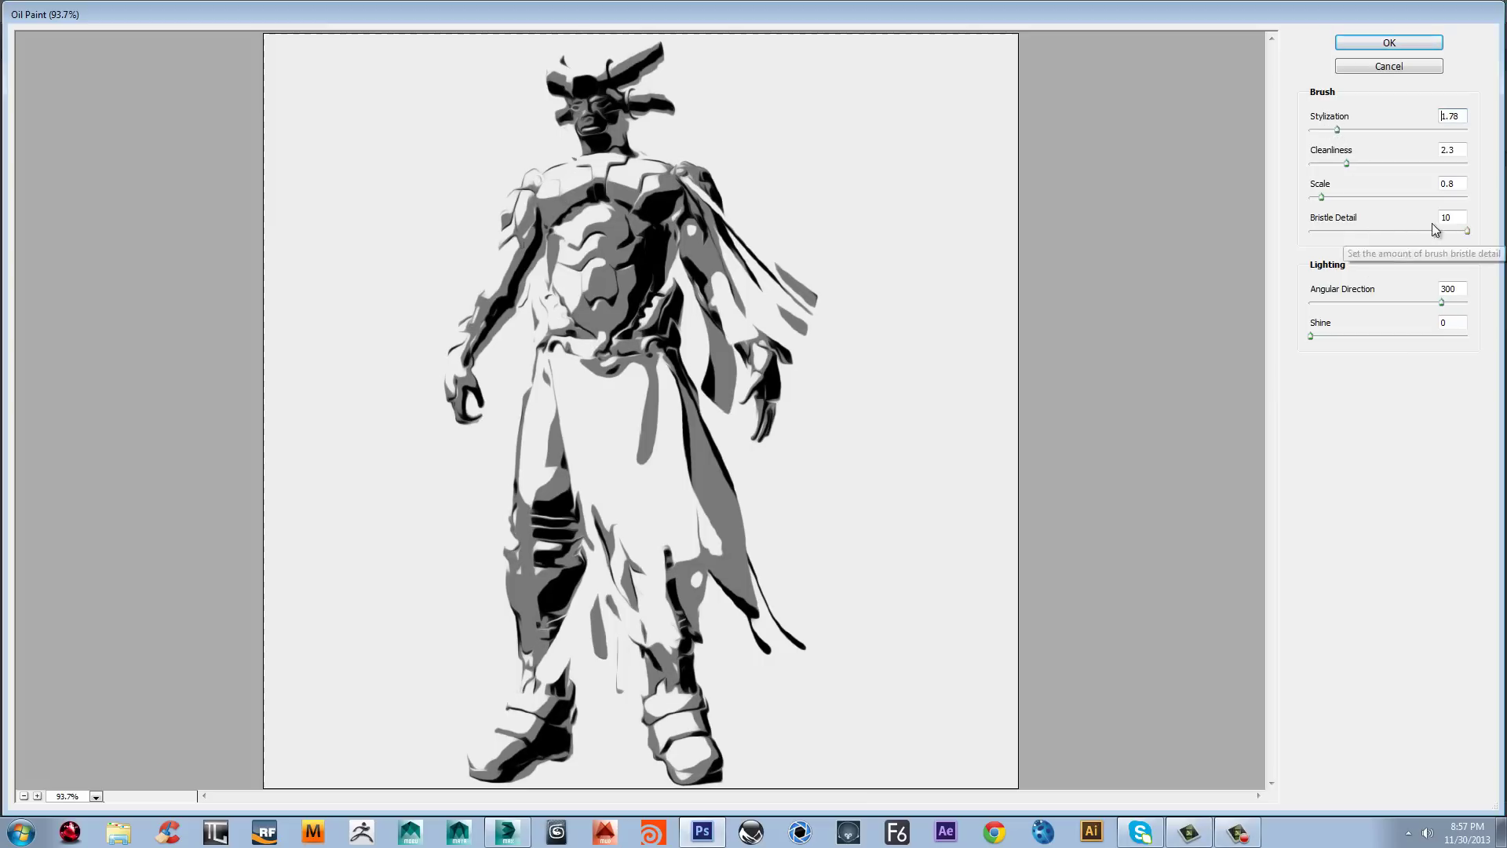
pyautogui.moveTo(1322, 197); pyautogui.dragTo(1358, 192)
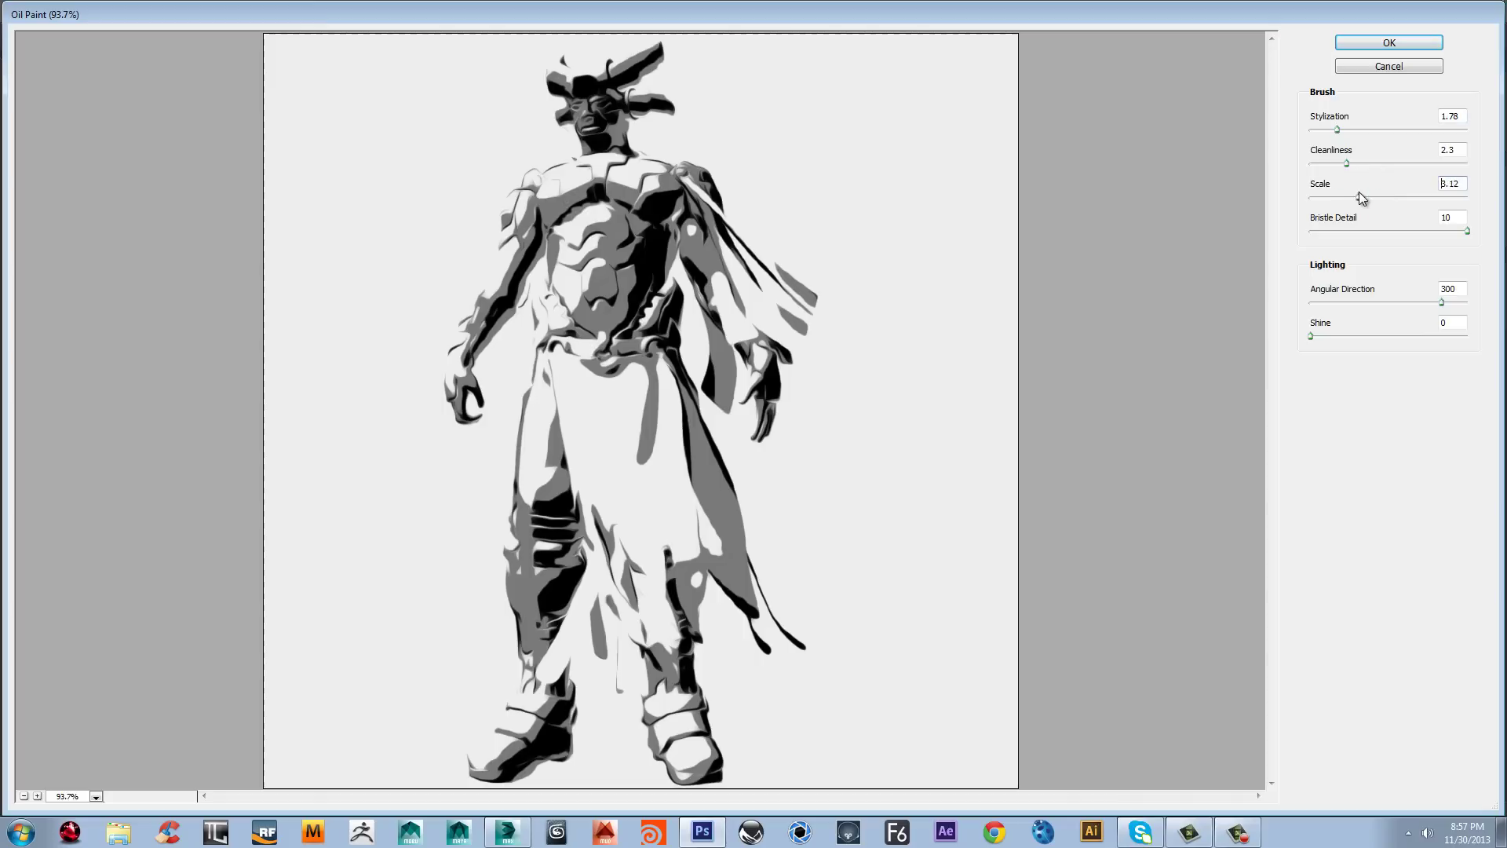
pyautogui.moveTo(1467, 233); pyautogui.dragTo(1322, 231)
pyautogui.click(1407, 45)
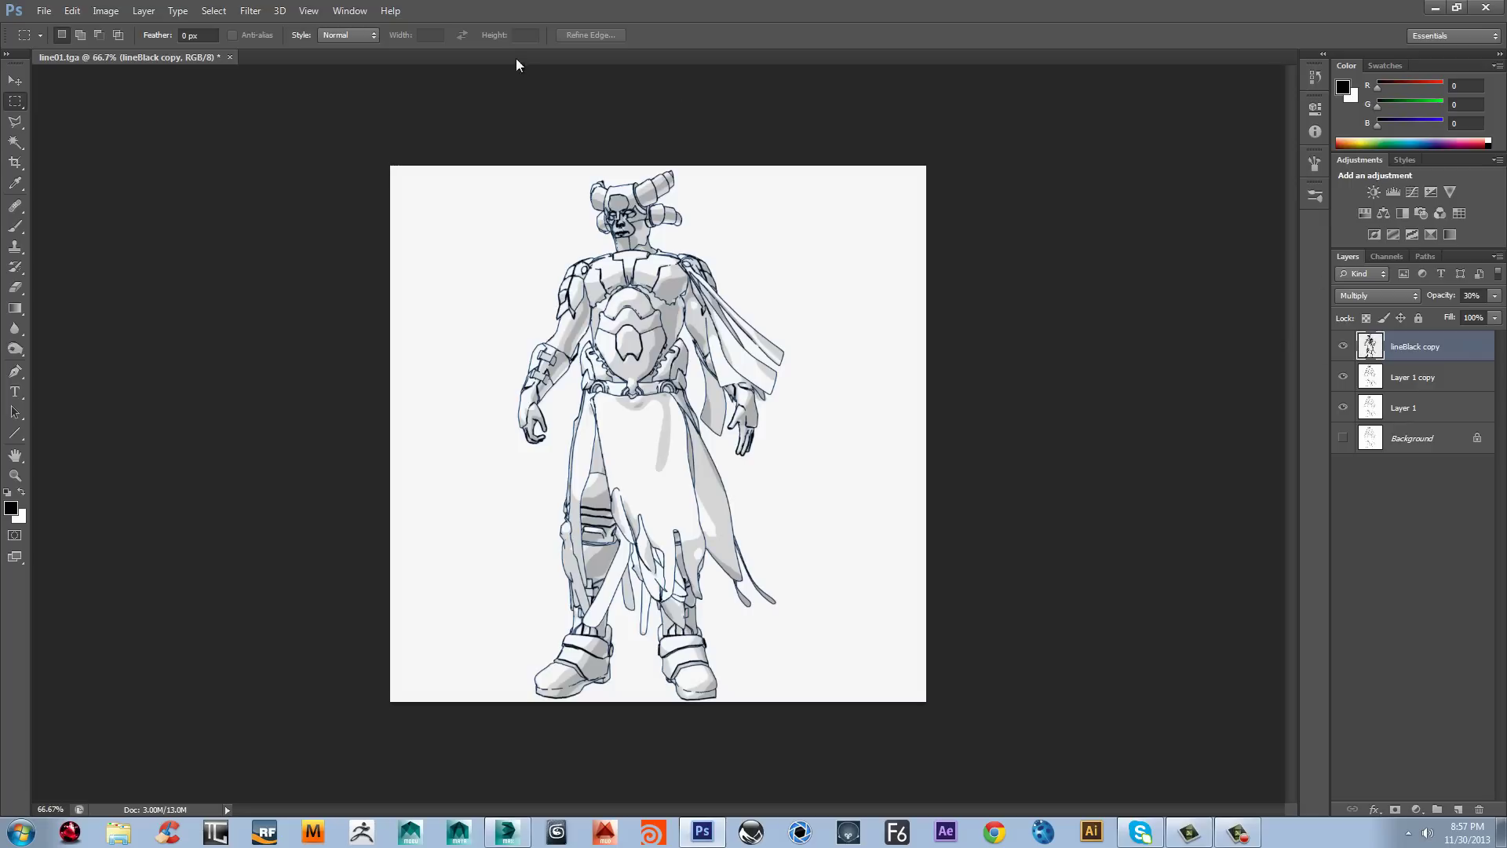
# Step: Apply the Filter Gallery's Paint Daubs effect to the copied shading layer with a brush size of 1
pyautogui.click(251, 10)
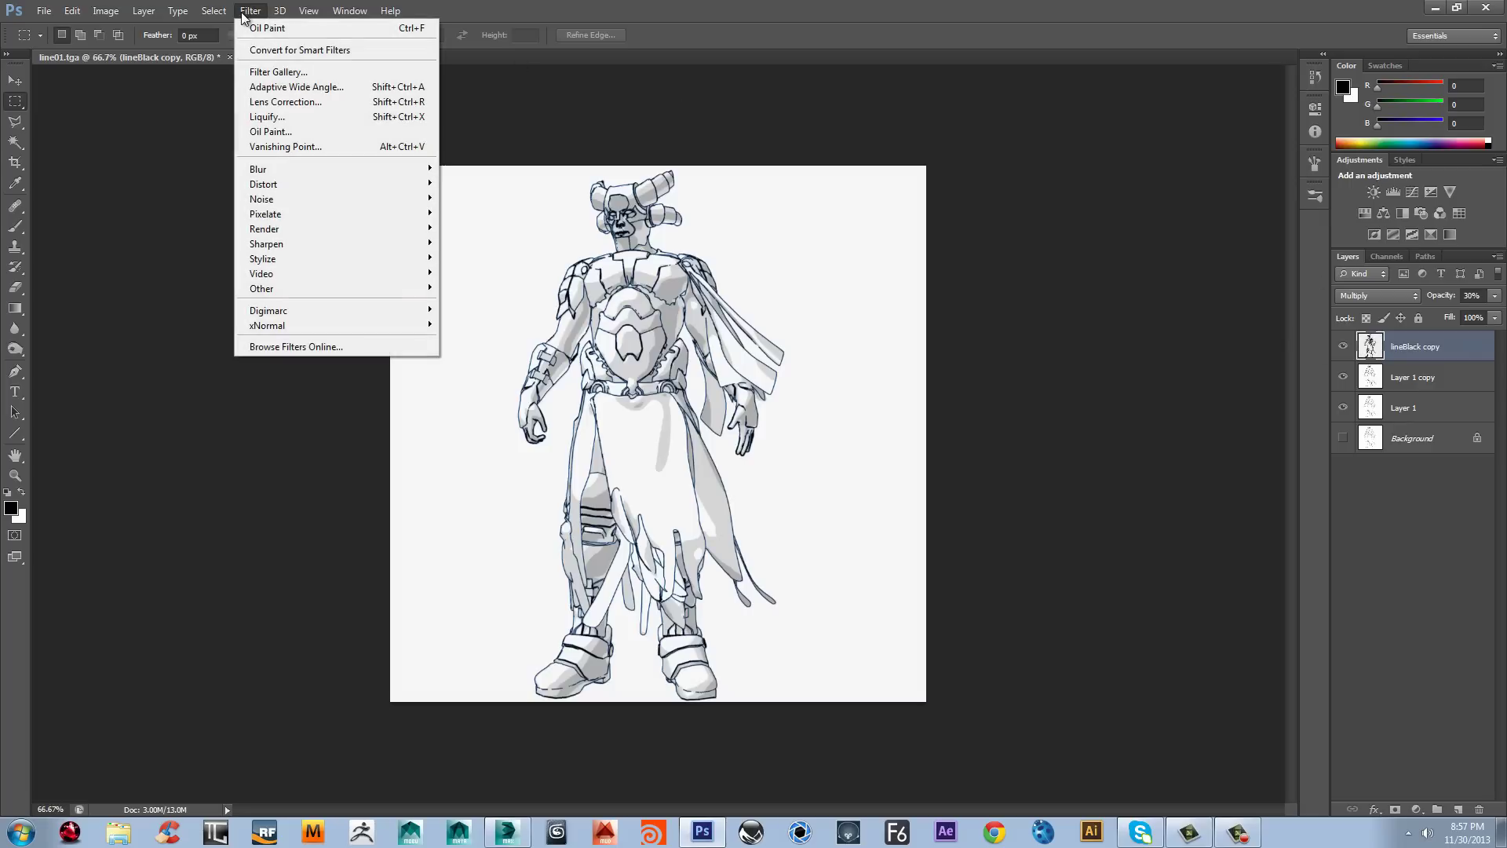
pyautogui.click(298, 72)
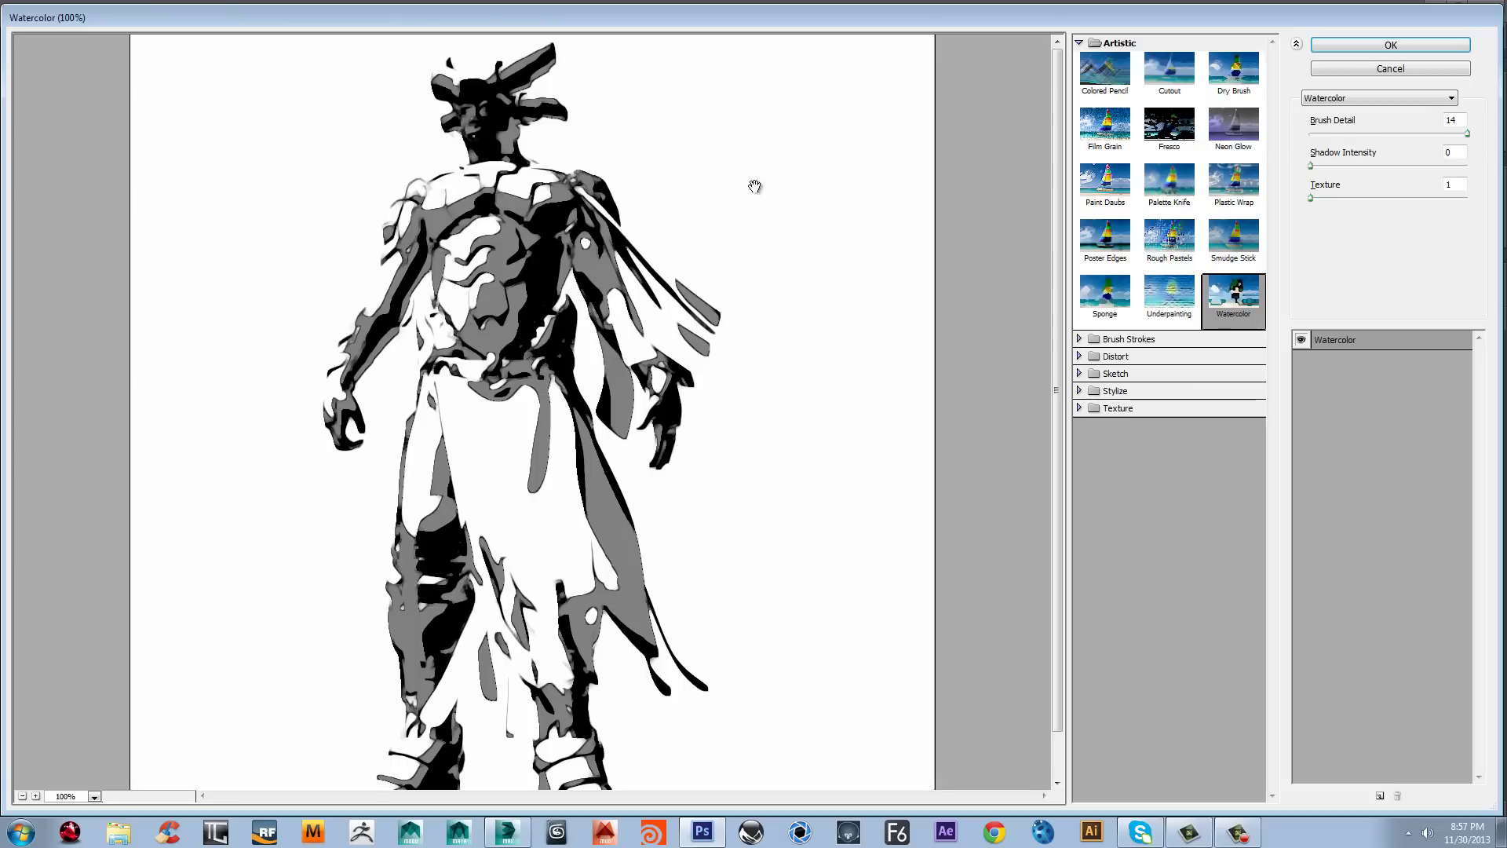
pyautogui.click(1110, 181)
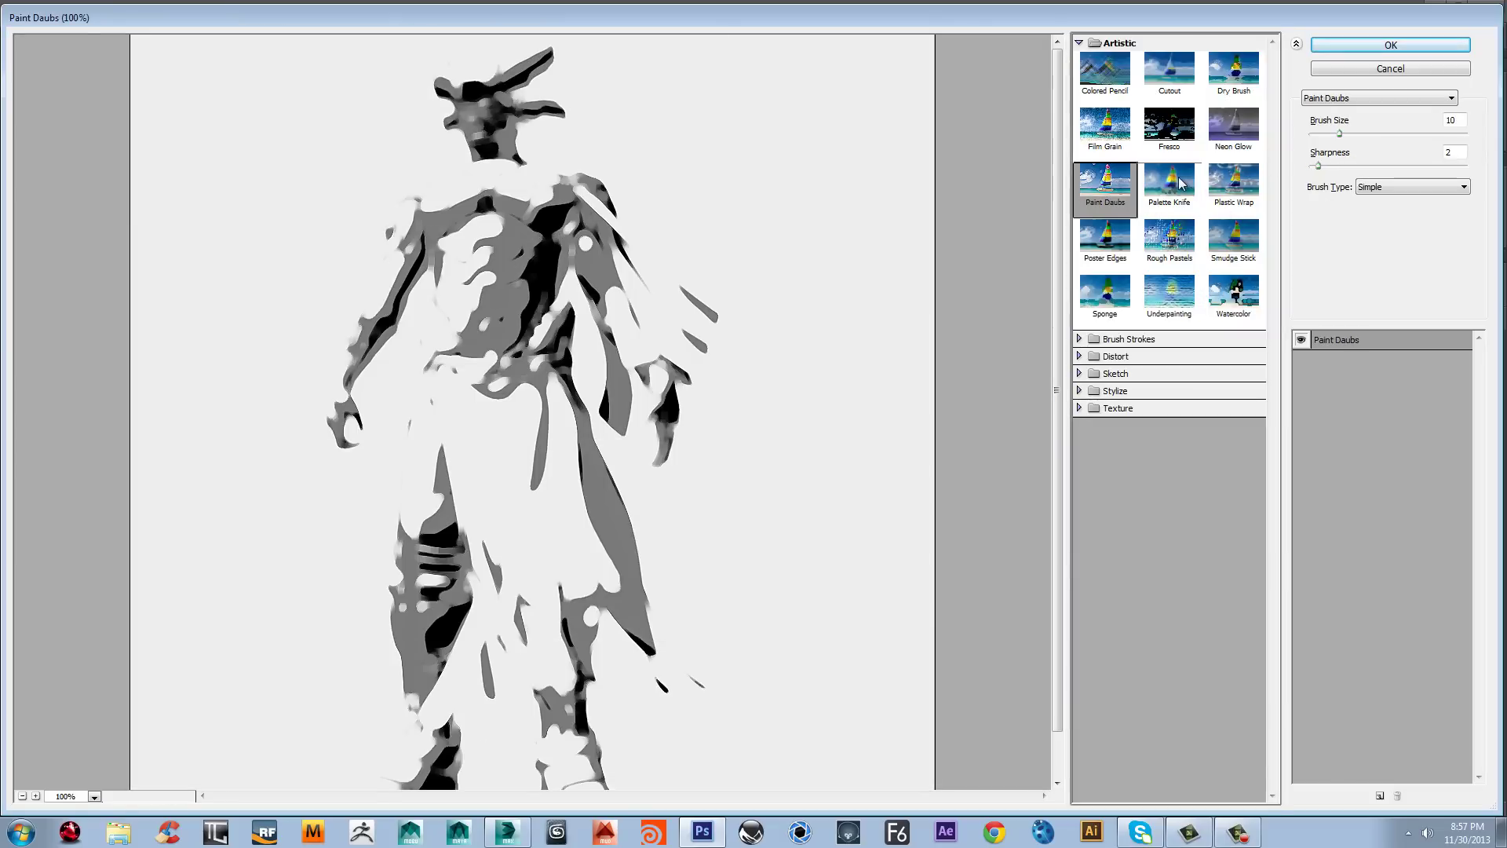
pyautogui.click(1342, 138)
pyautogui.moveTo(1342, 137); pyautogui.dragTo(1313, 142)
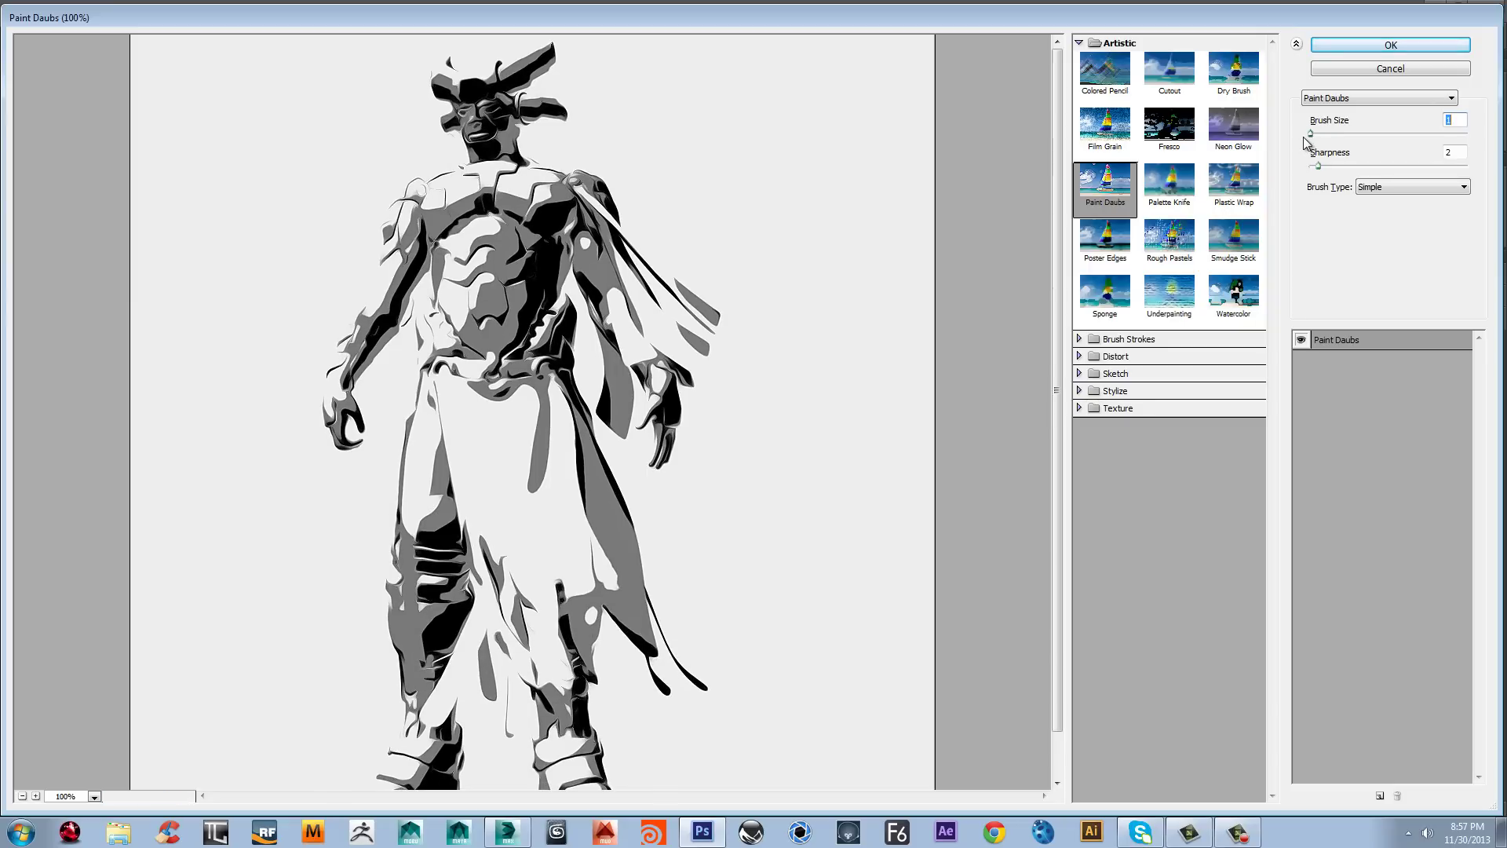
pyautogui.click(1390, 45)
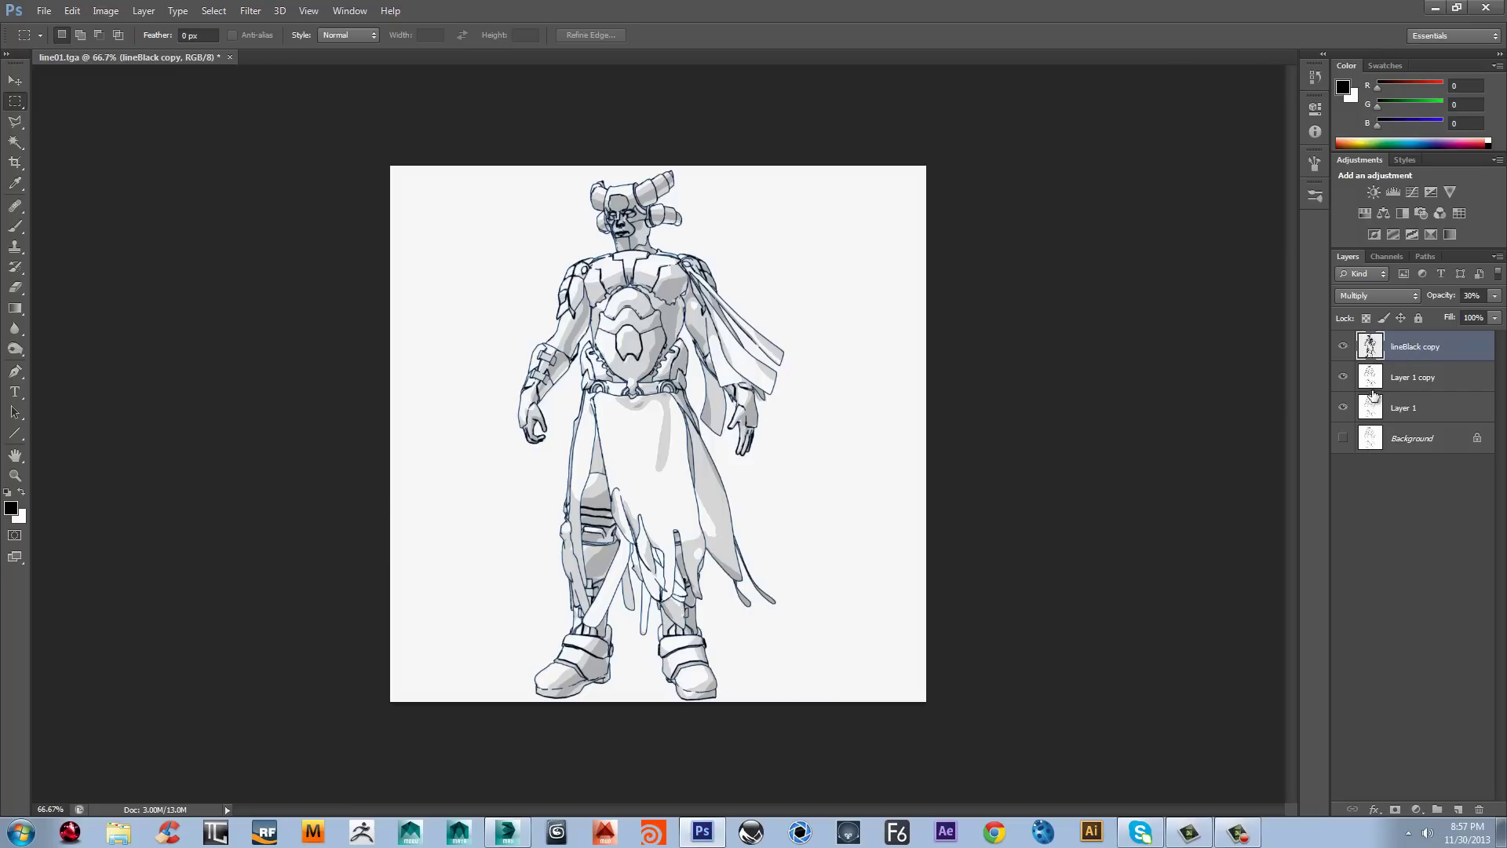
# Step: Lower the copied shading layer's opacity to 23% and flatten the image, discarding the hidden layer
pyautogui.click(1493, 296)
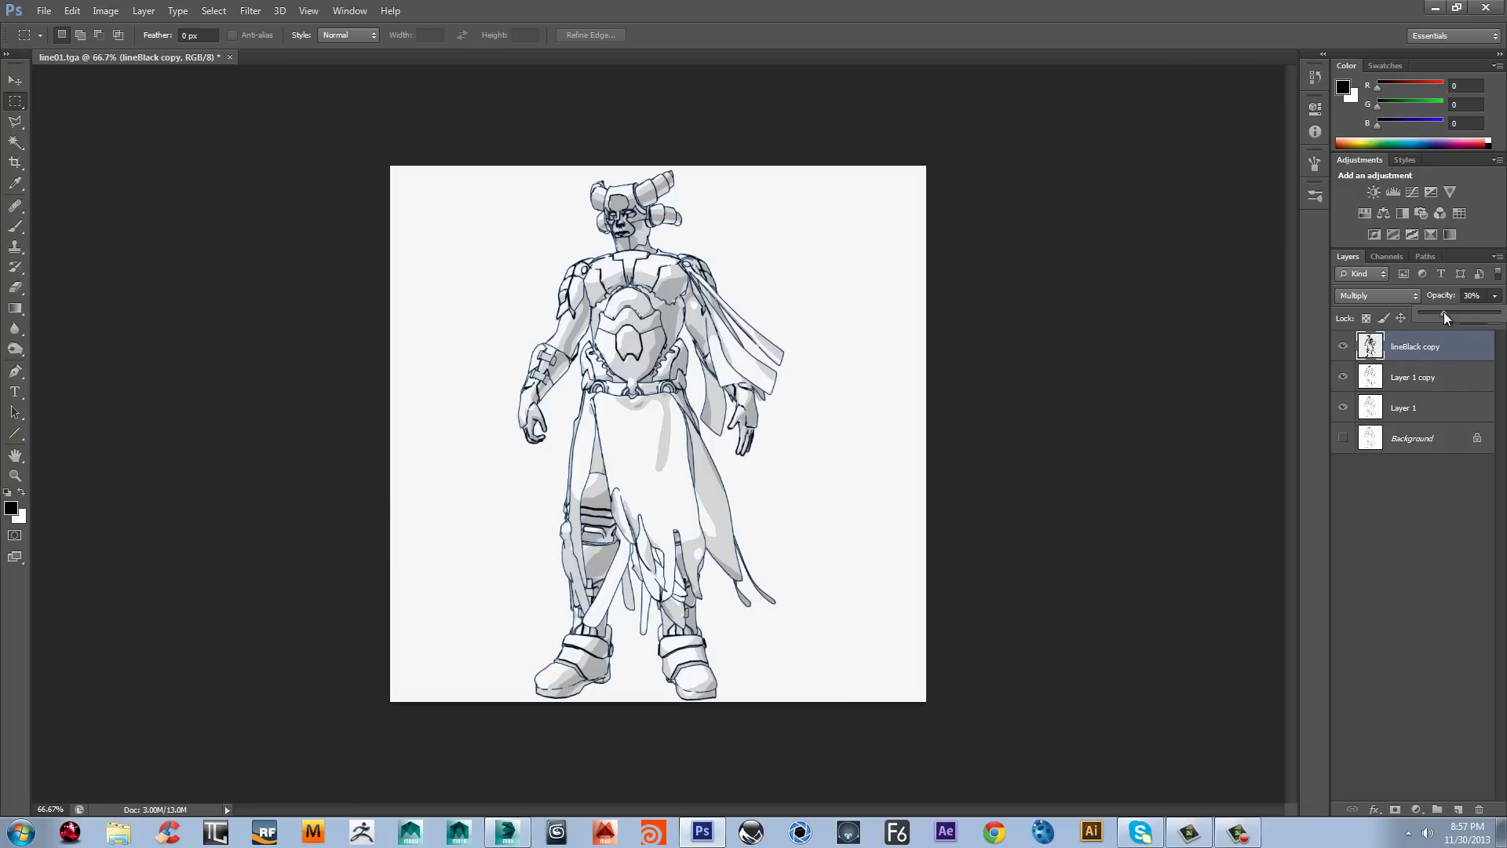
pyautogui.moveTo(1444, 312); pyautogui.dragTo(1438, 311)
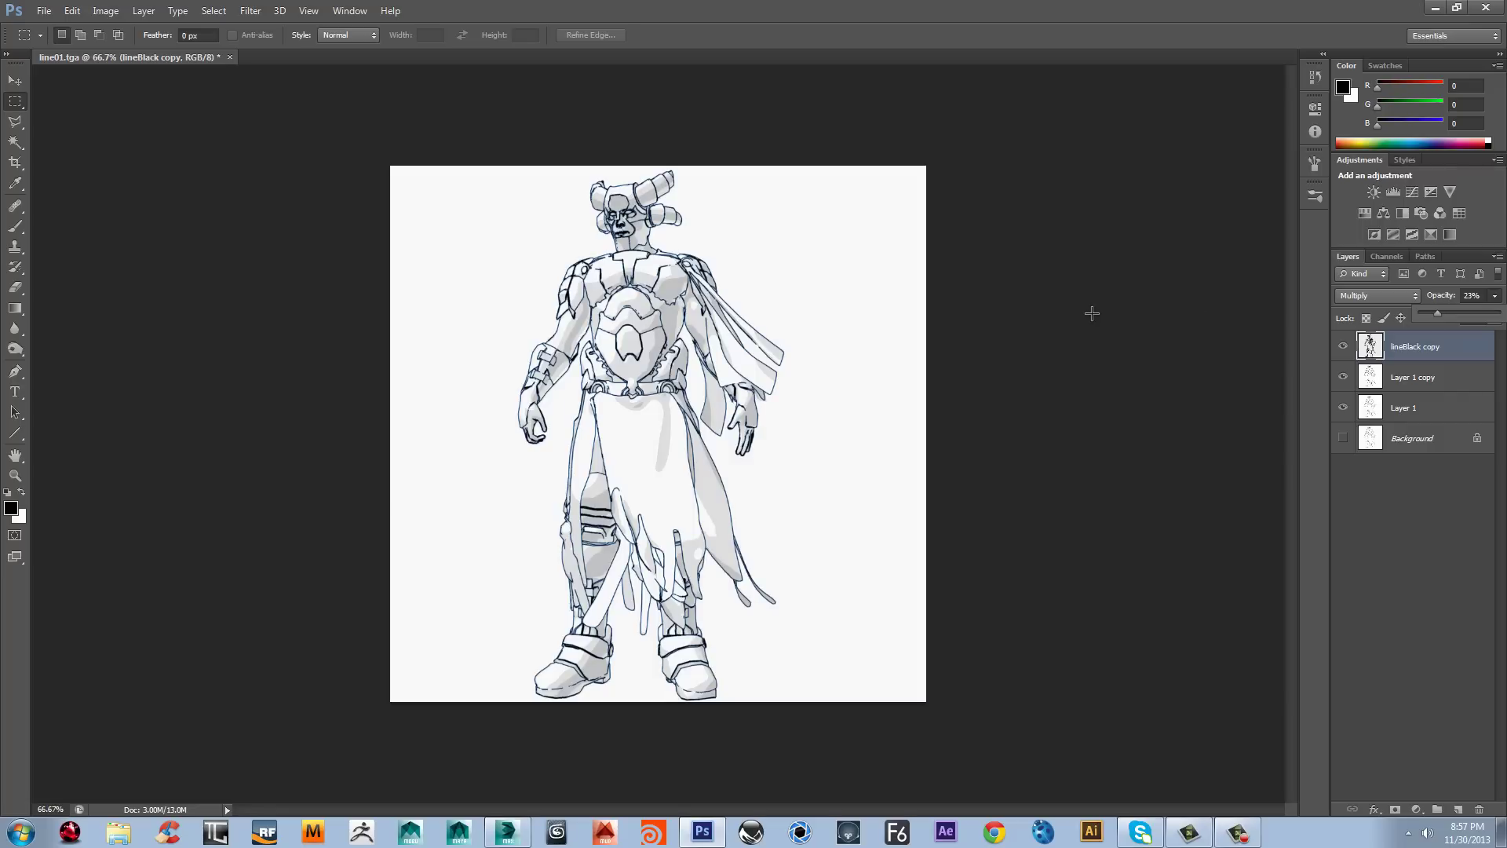
pyautogui.rightClick(1404, 350)
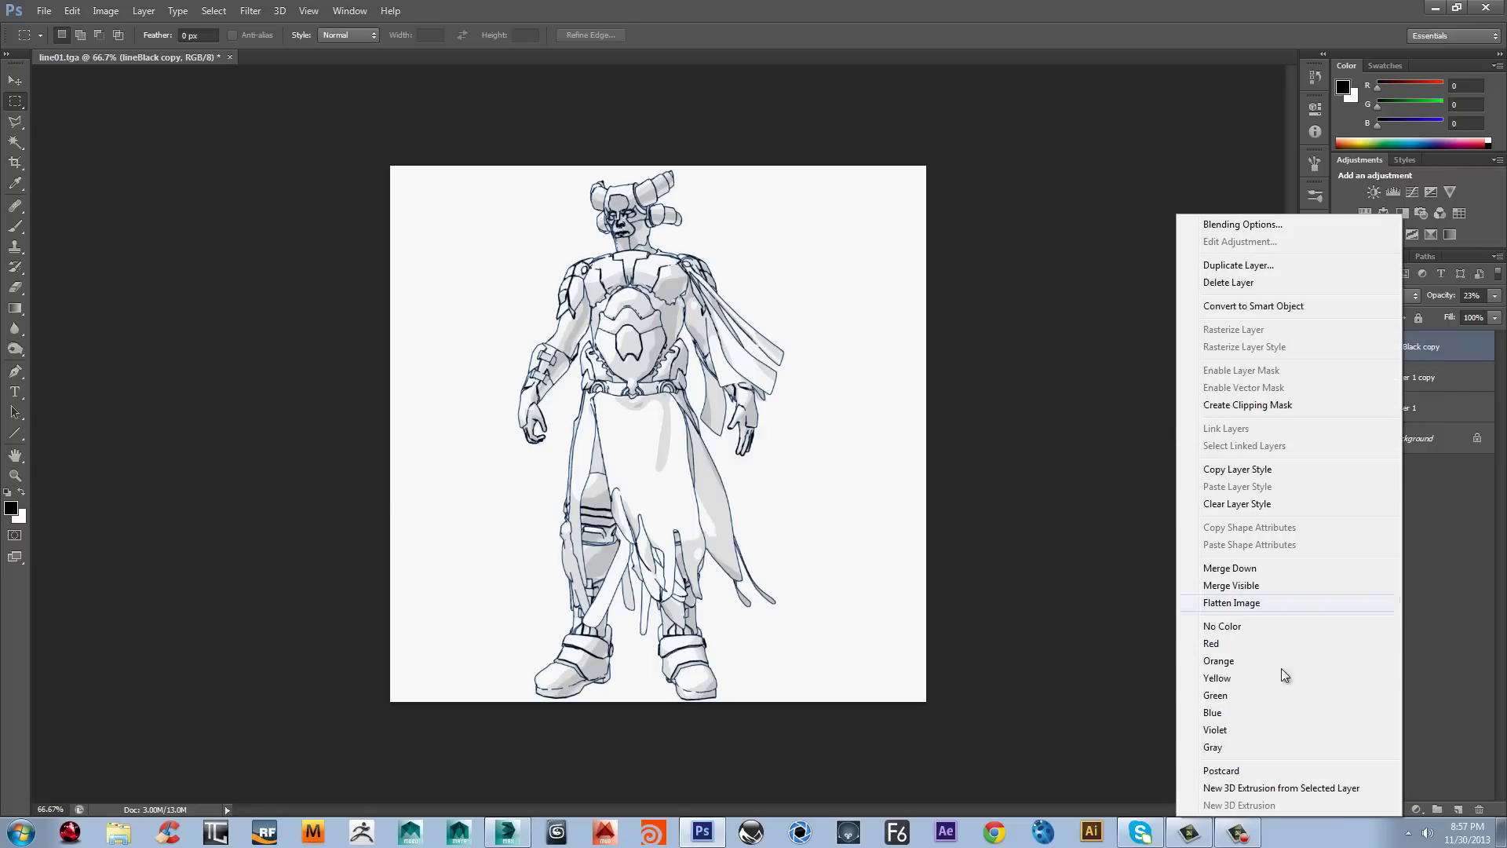
pyautogui.click(1248, 610)
pyautogui.click(701, 312)
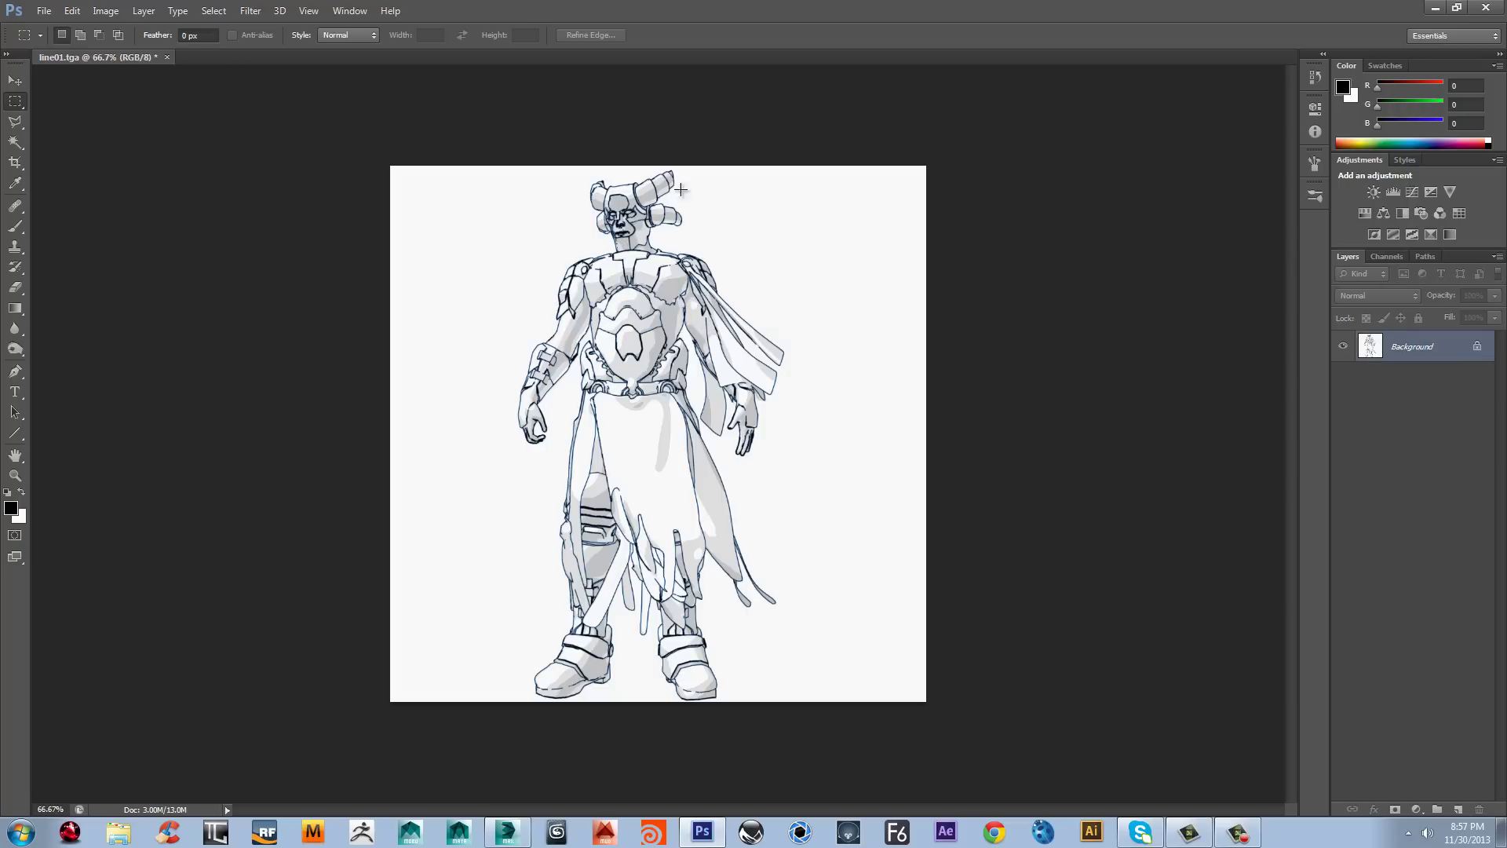
# Step: Add noise to the flattened image with an amount of 5% and Gaussian distribution, and view the result at 100%
pyautogui.click(259, 14)
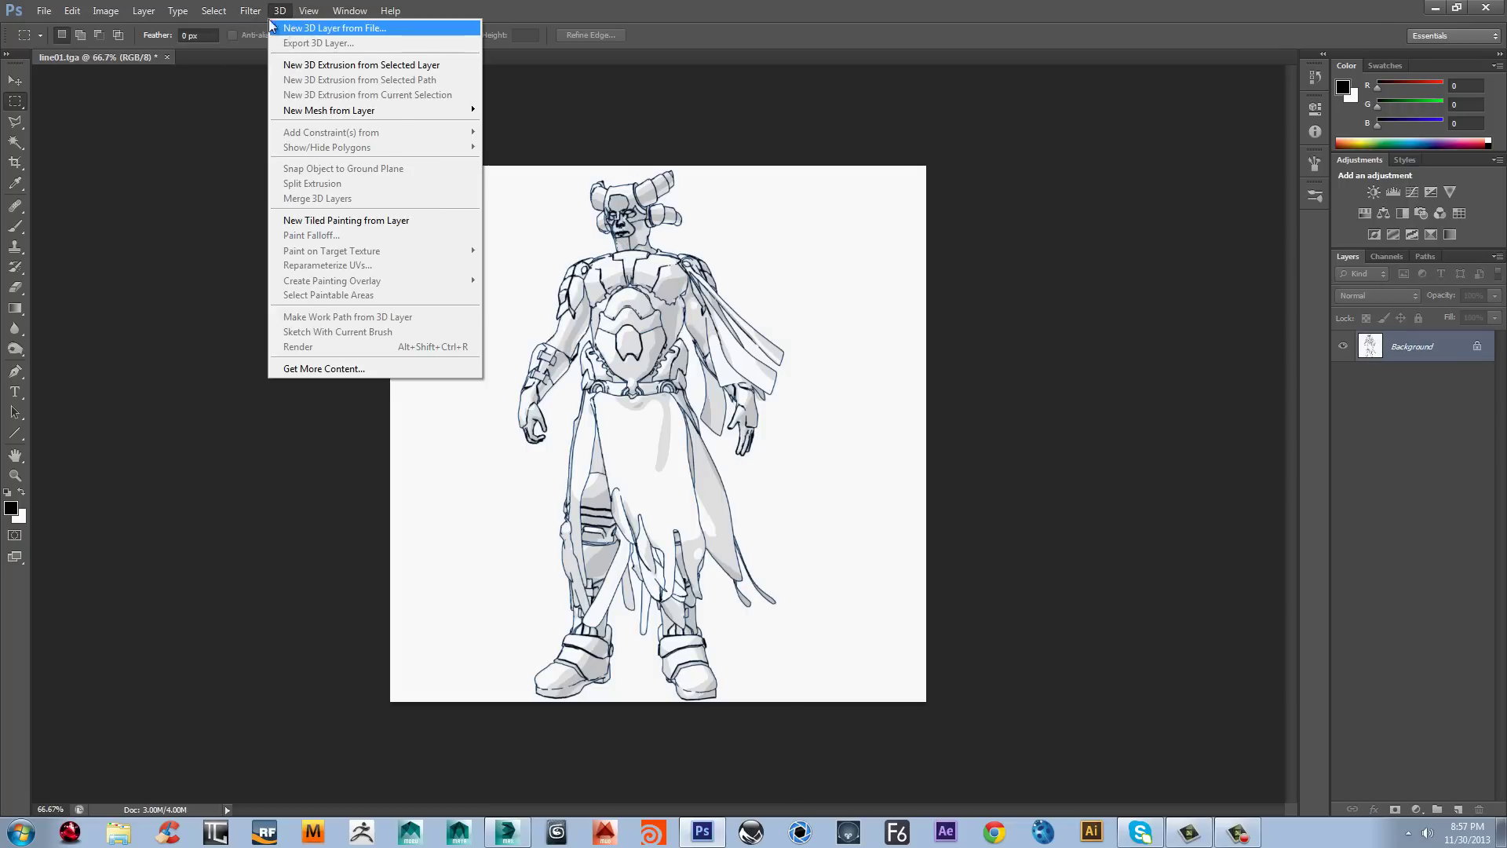
pyautogui.moveTo(332, 200)
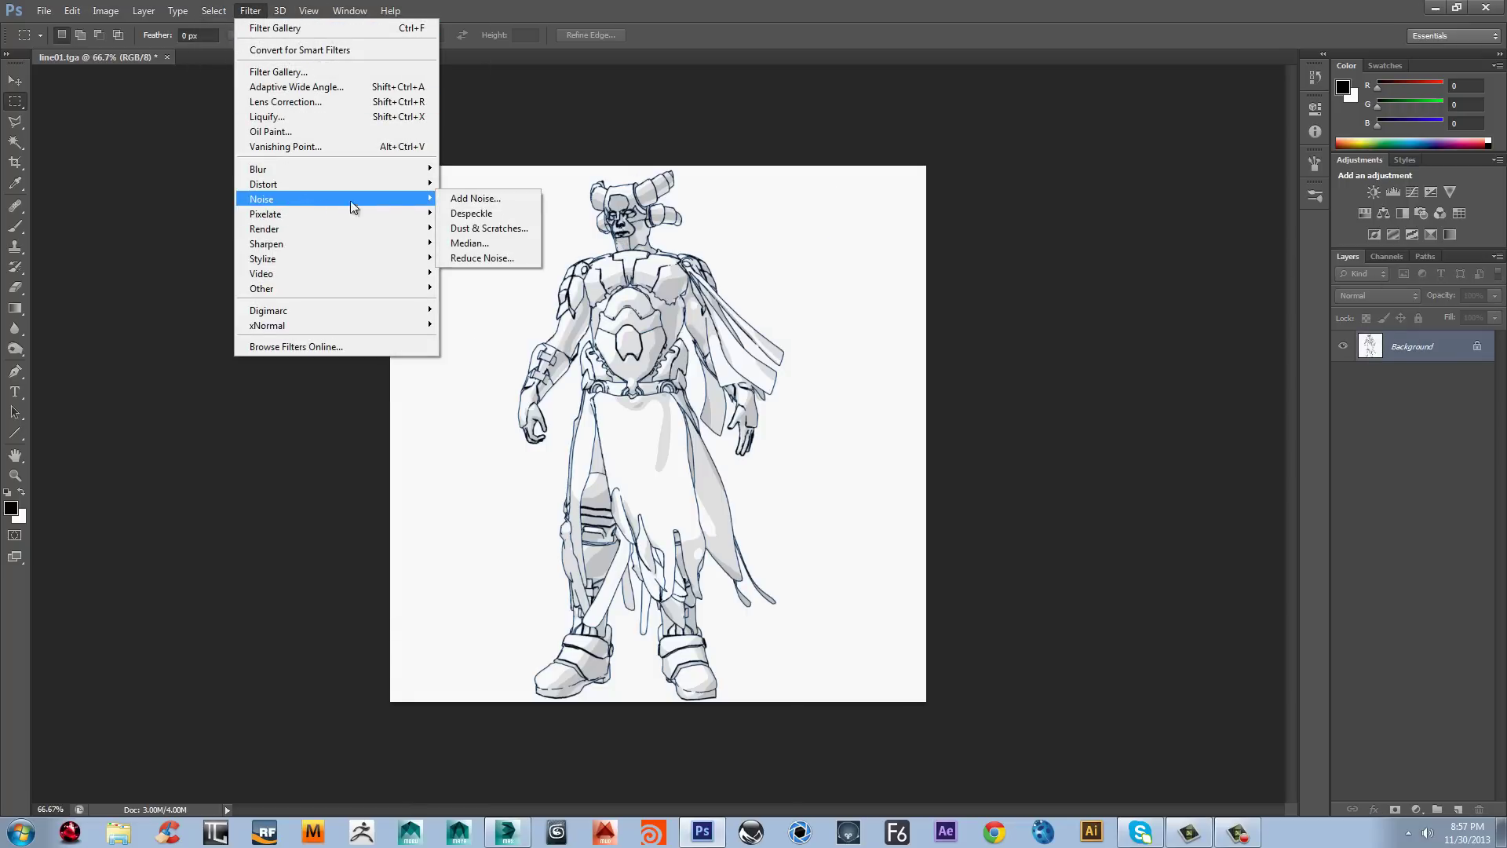
pyautogui.click(494, 198)
pyautogui.click(612, 211)
pyautogui.moveTo(730, 259); pyautogui.dragTo(765, 318)
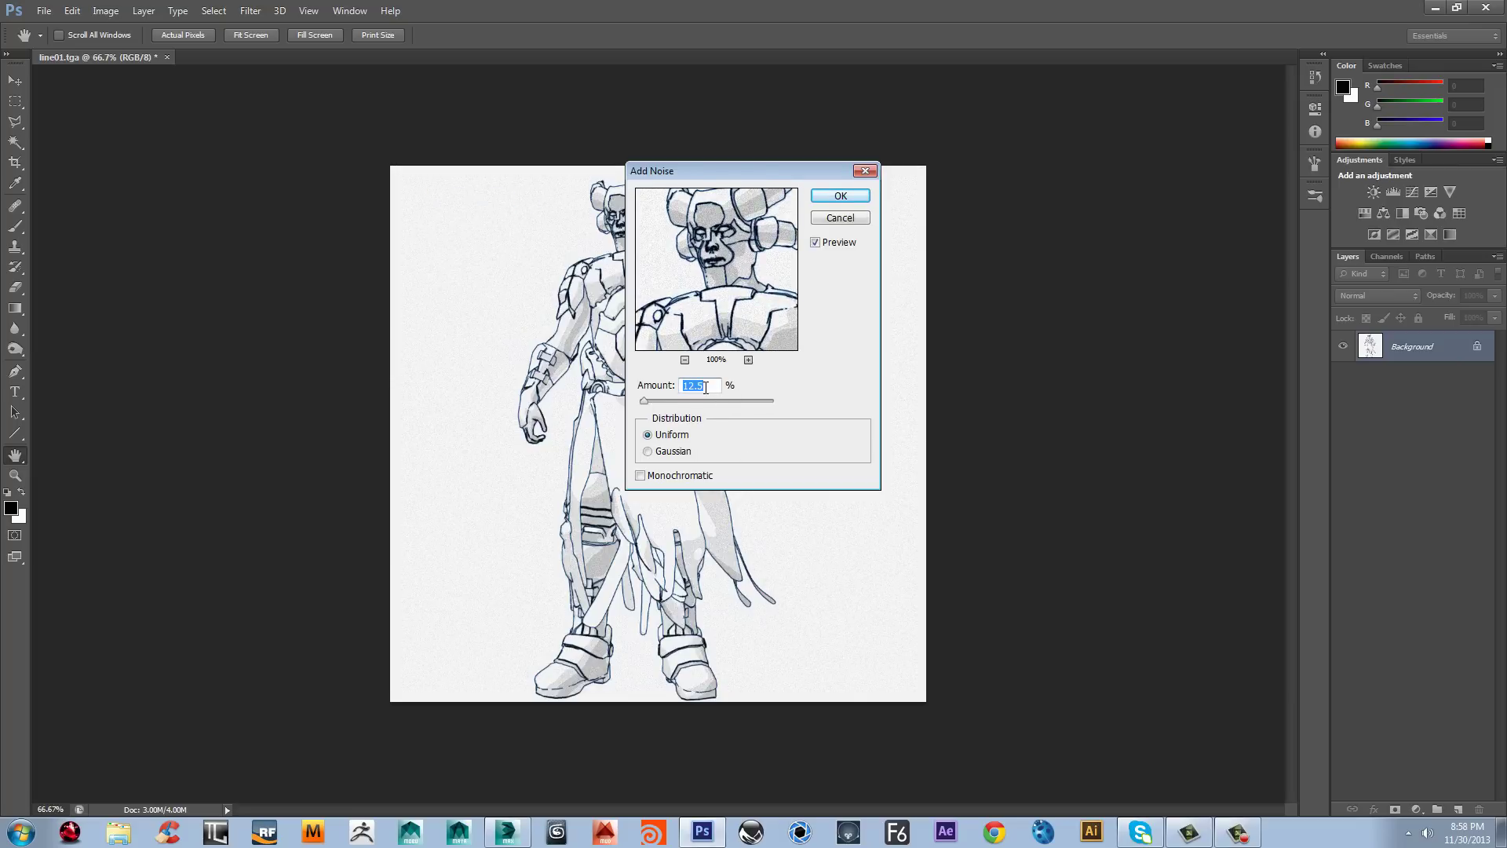
pyautogui.write('5')
pyautogui.click(648, 452)
pyautogui.click(831, 197)
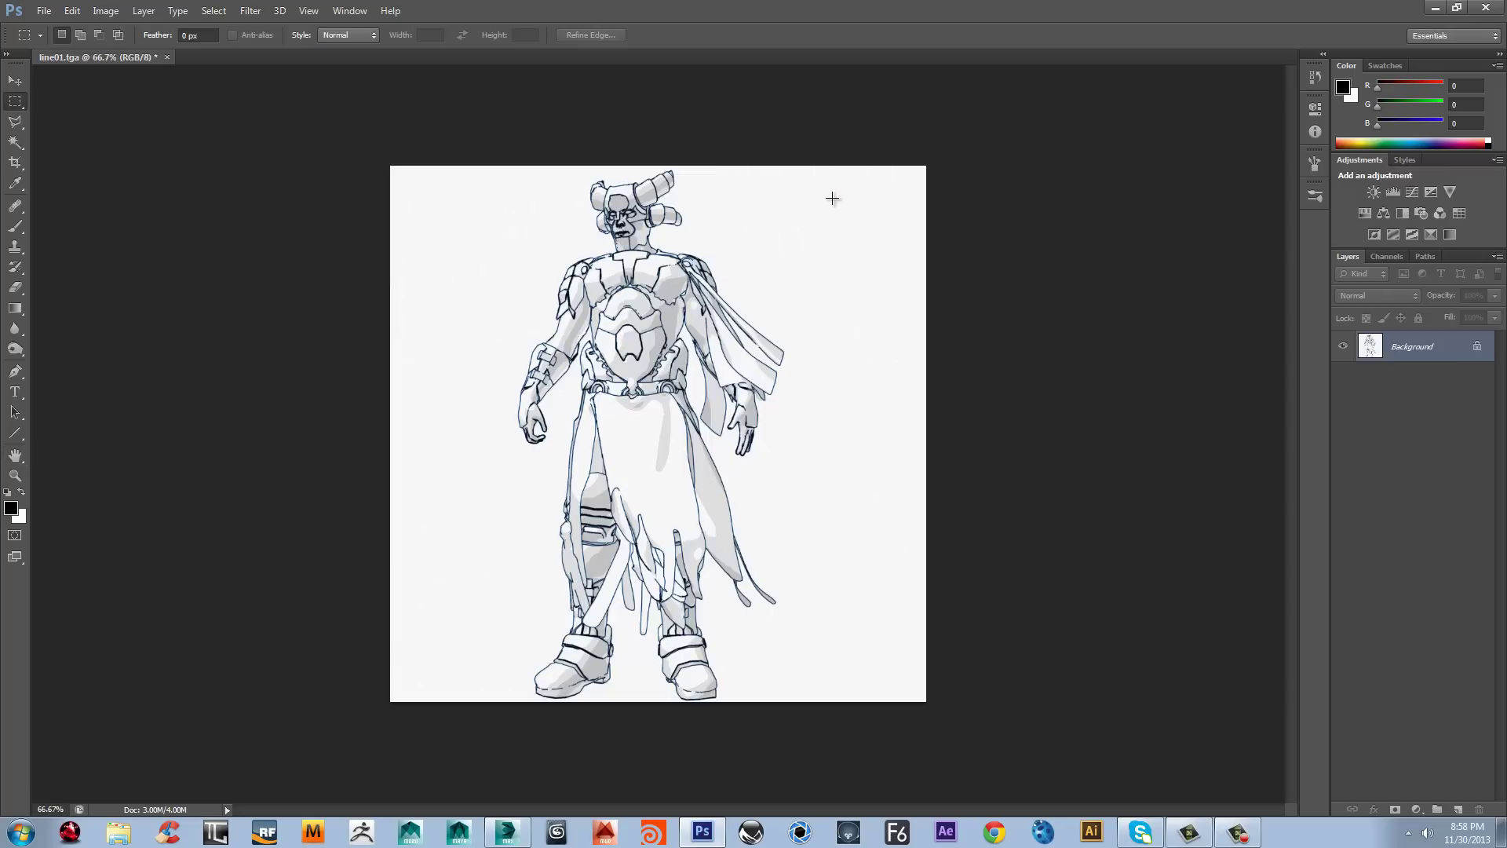
pyautogui.hotkey('ctrl', '1')
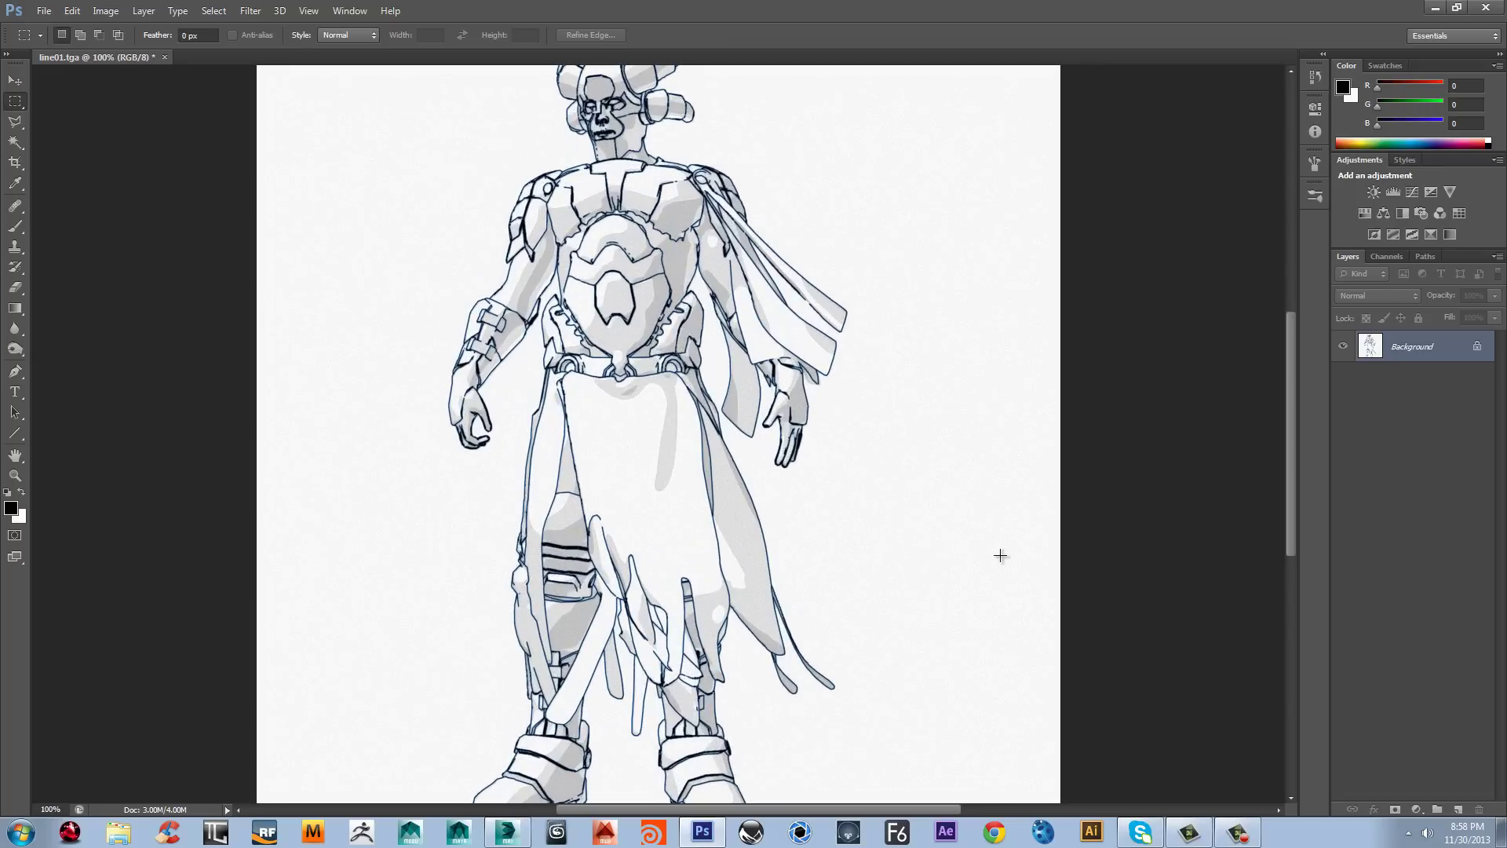
# Step: Start a Lens Correction on the flattened image with custom settings and set Remove Distortion to +9.00
pyautogui.hotkey('ctrl', '-')
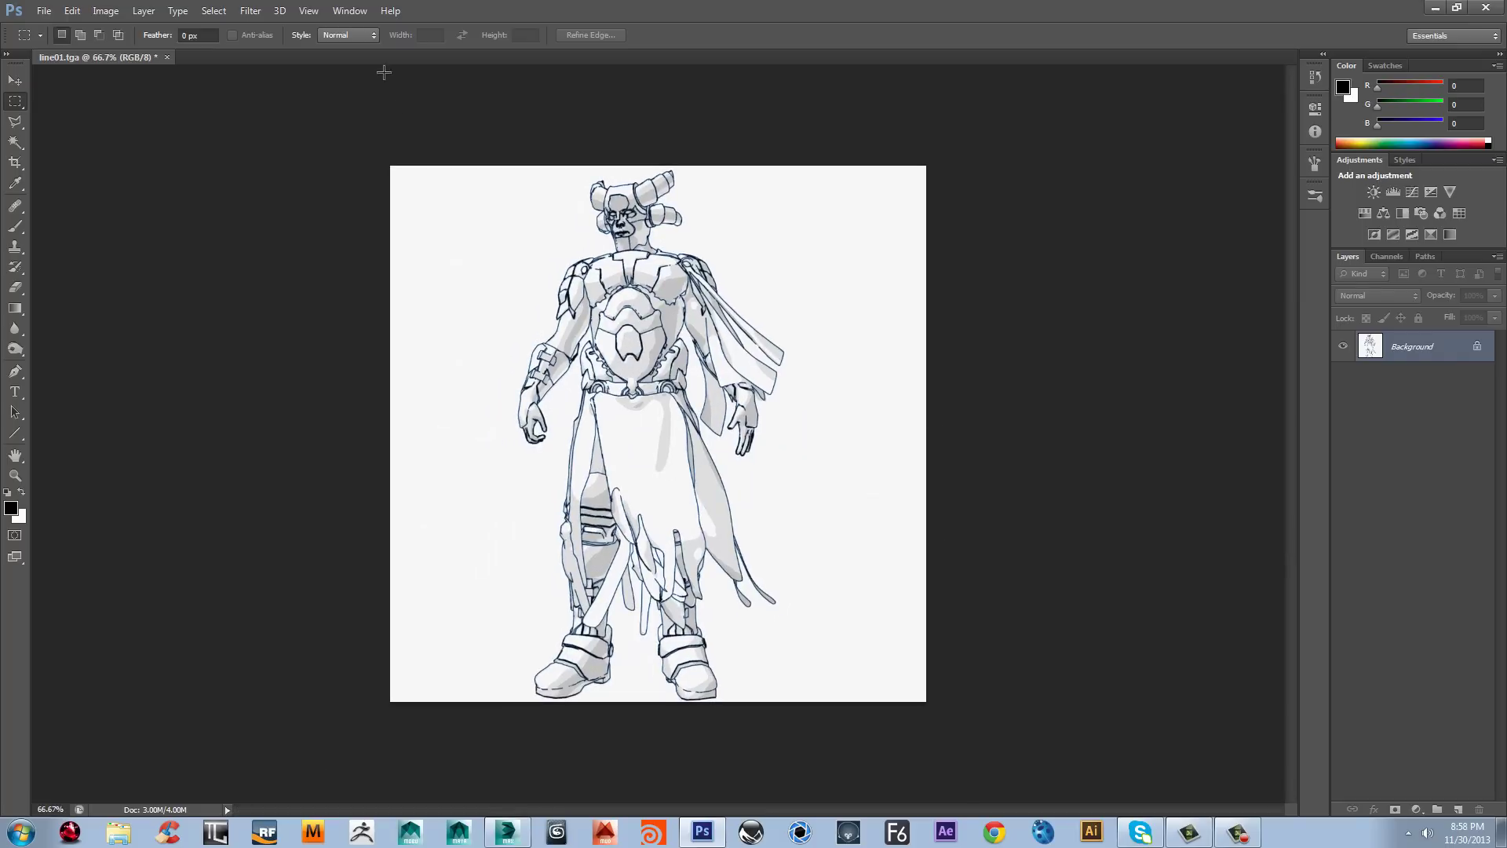
pyautogui.click(259, 14)
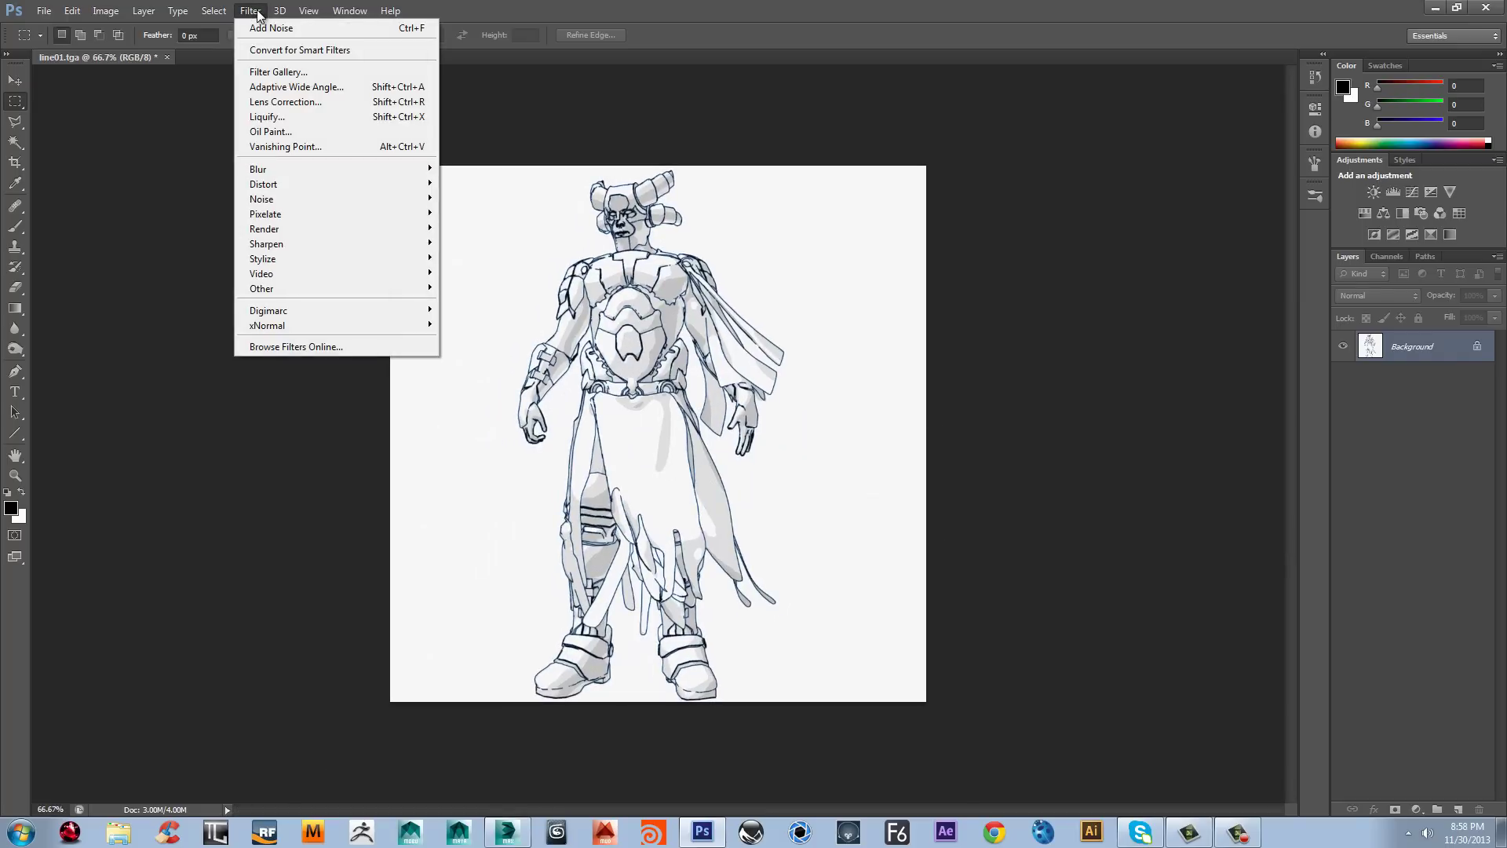
pyautogui.click(280, 102)
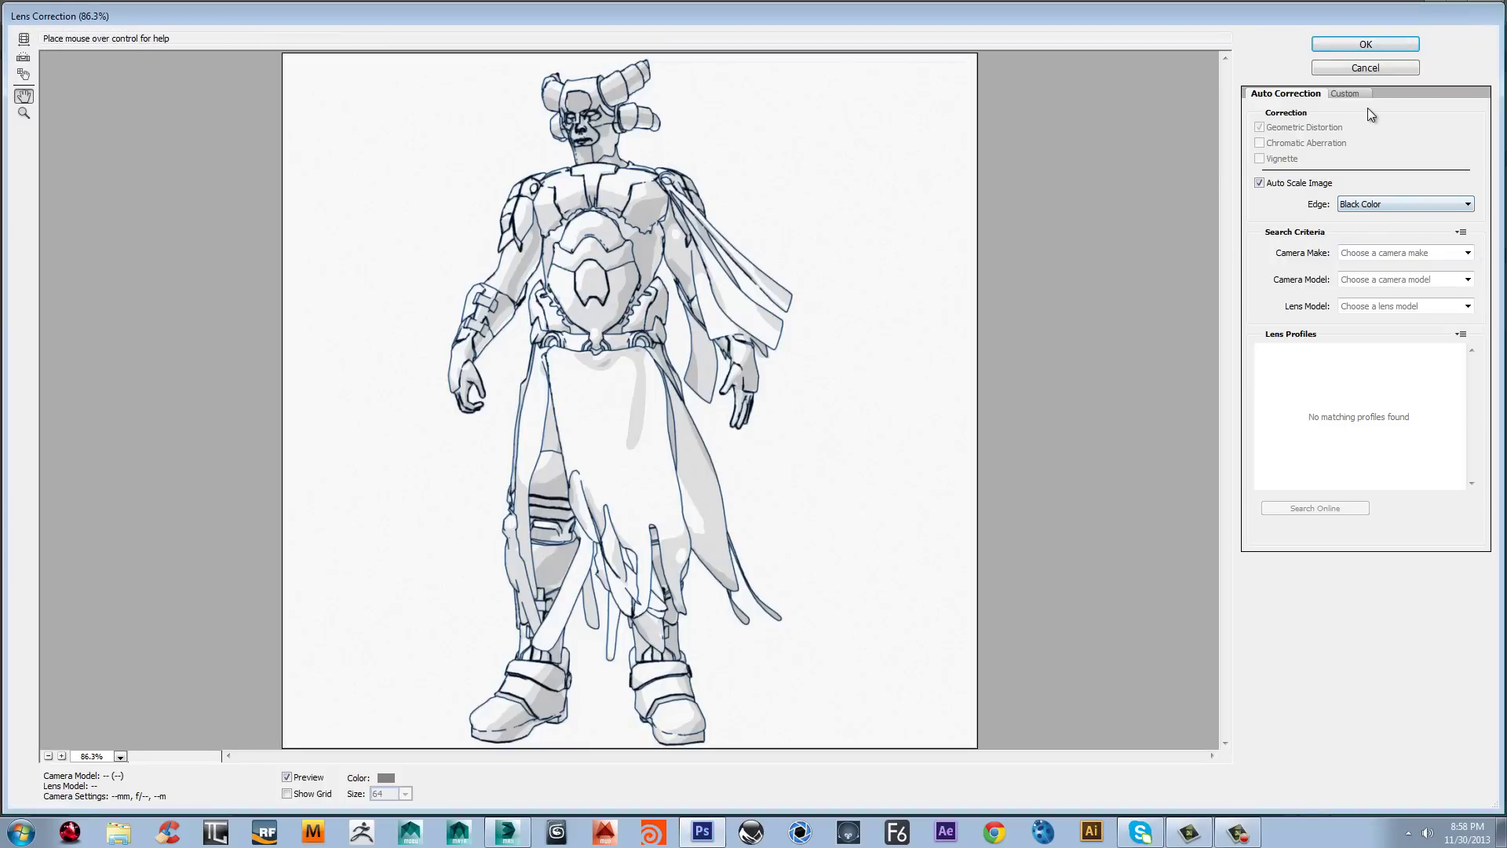
pyautogui.click(1344, 93)
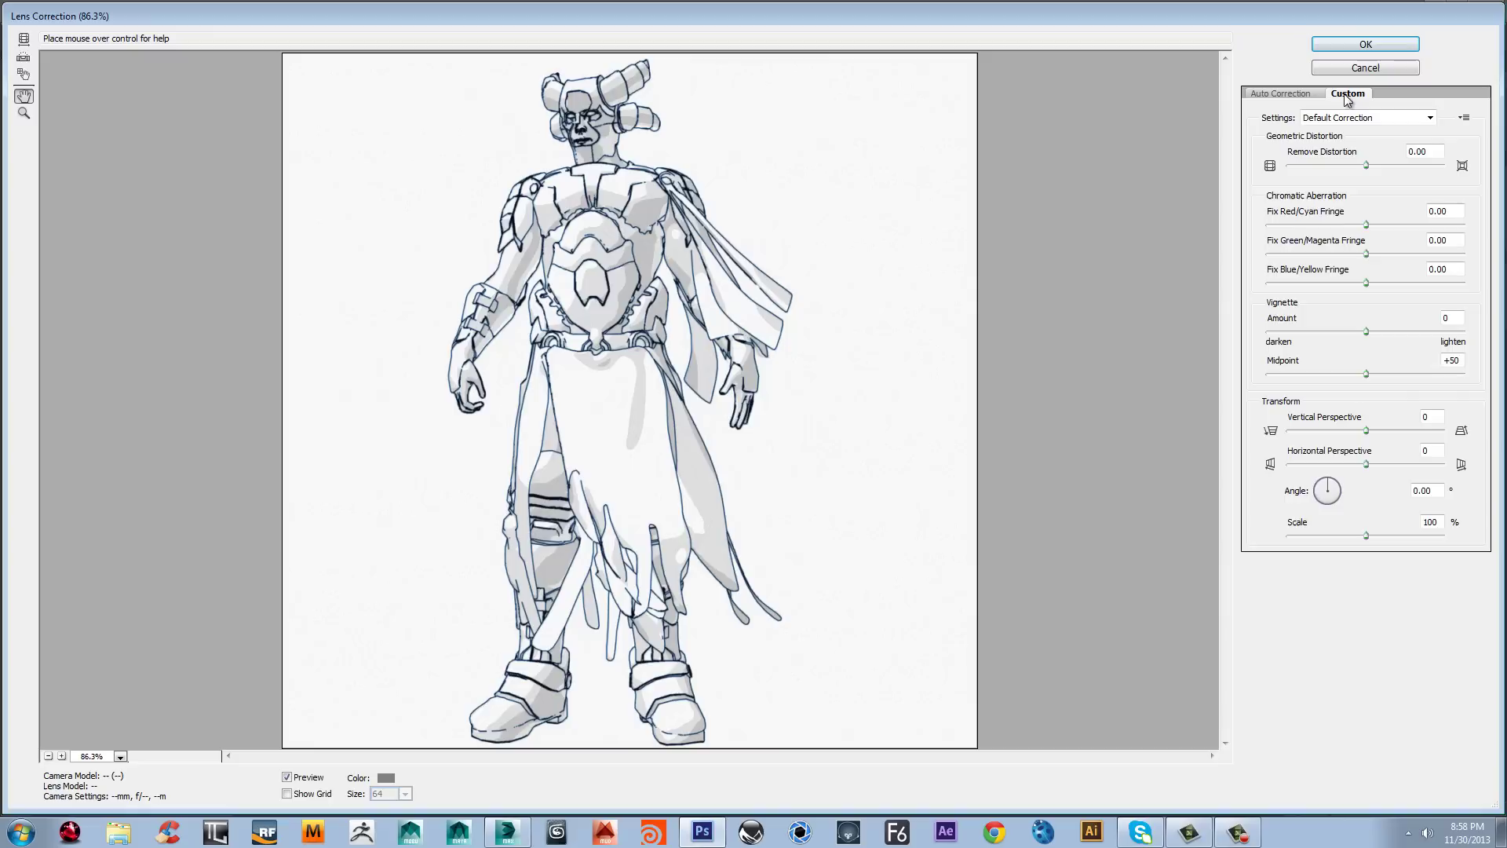
pyautogui.click(1430, 123)
pyautogui.click(1430, 126)
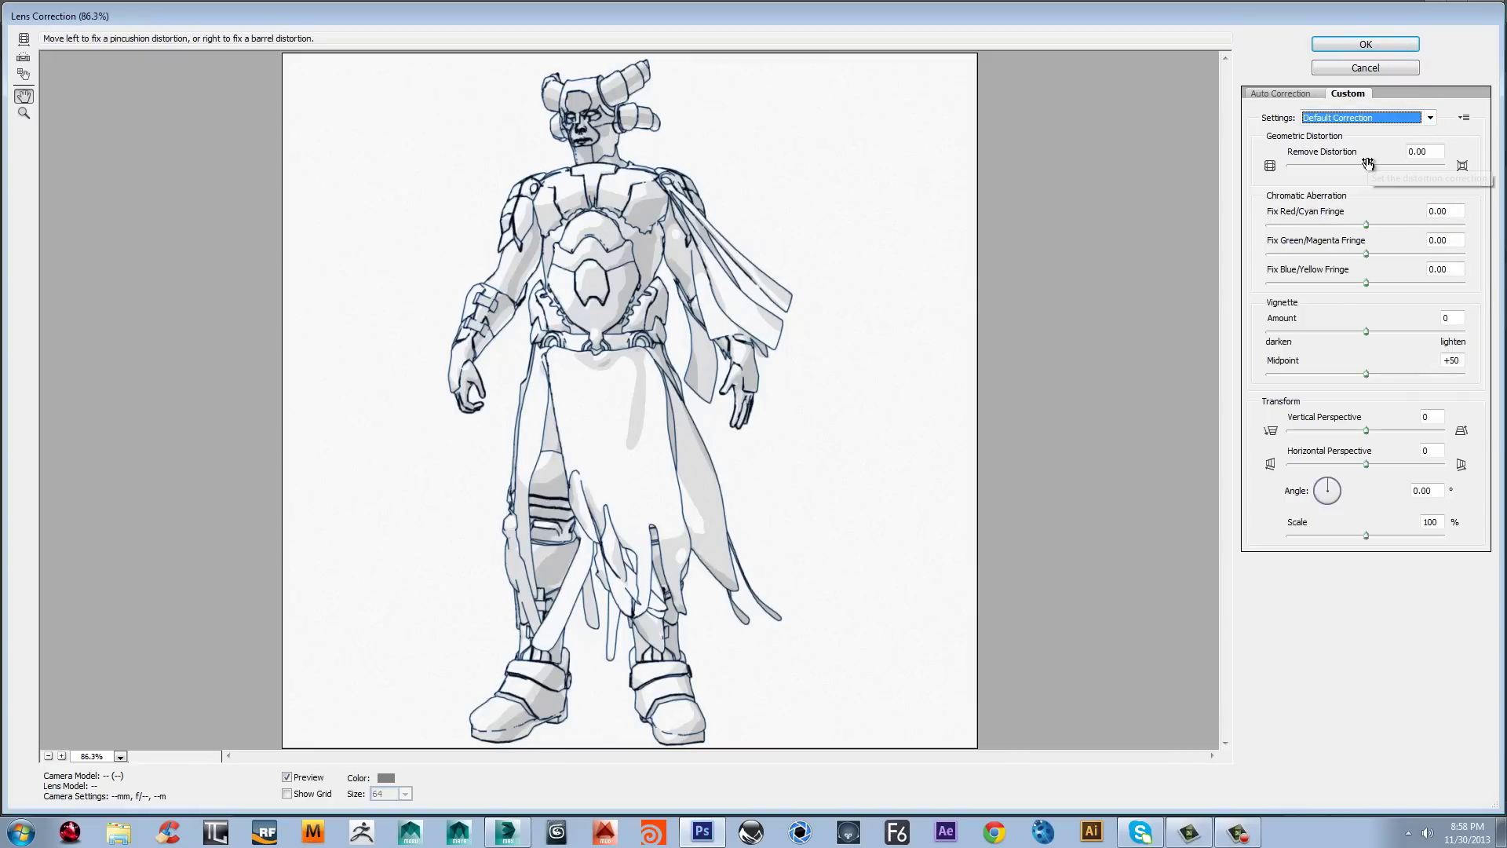
pyautogui.moveTo(1367, 165)
pyautogui.mouseDown()
pyautogui.moveTo(1402, 169)
pyautogui.moveTo(1357, 163)
pyautogui.moveTo(1373, 163)
pyautogui.mouseUp()
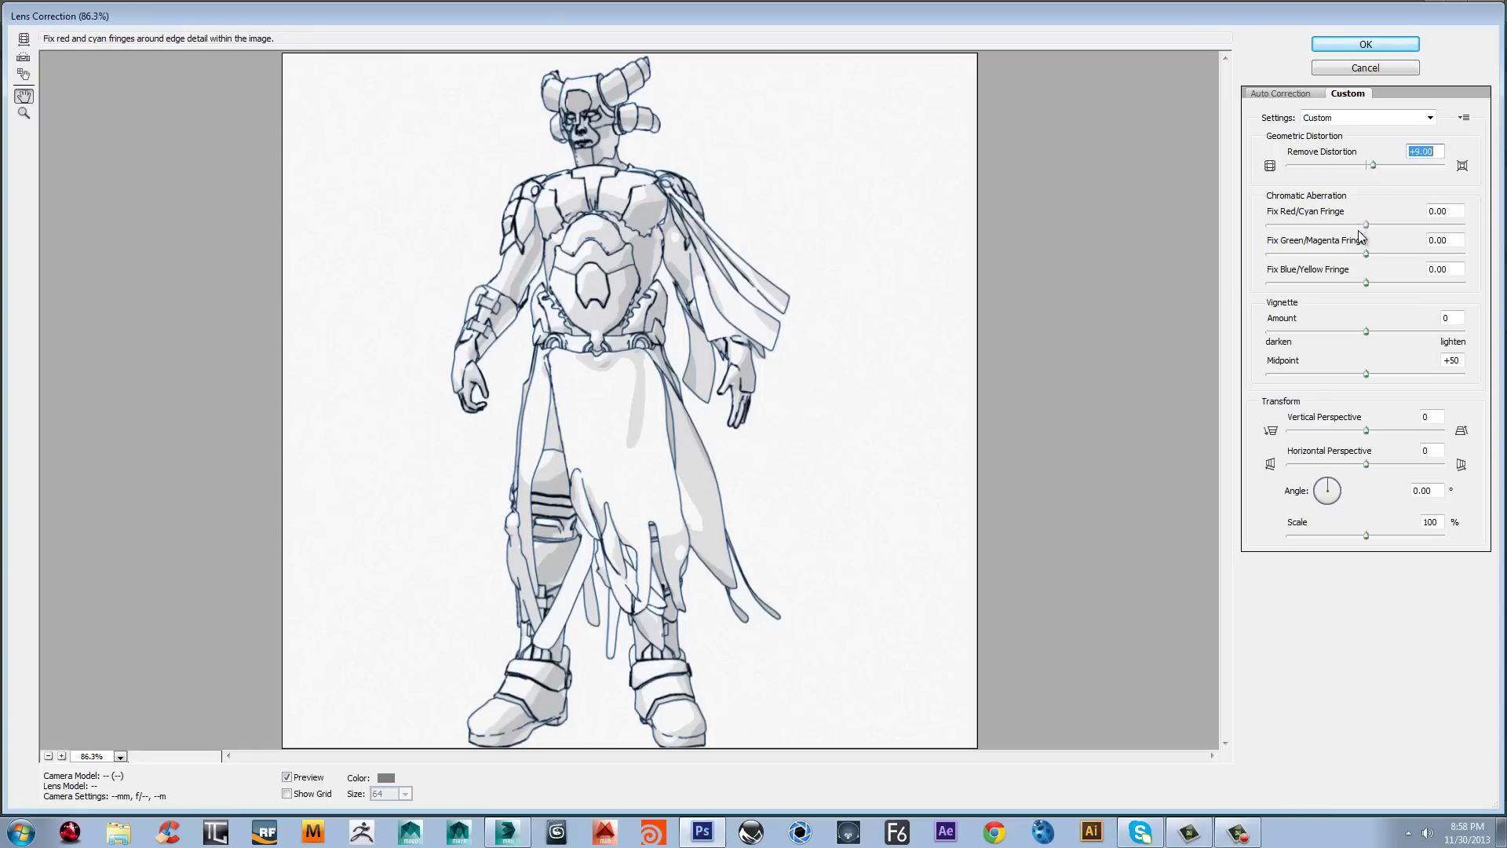
# Step: Set the red/cyan, green/magenta and blue/yellow fringes to +50.79, +51.59 and +46.83, the vignette to about -39 with midpoint +32, and apply the correction
pyautogui.moveTo(1366, 224); pyautogui.dragTo(1413, 282)
pyautogui.moveTo(1368, 332); pyautogui.dragTo(1317, 333)
pyautogui.moveTo(1419, 376); pyautogui.dragTo(1329, 336)
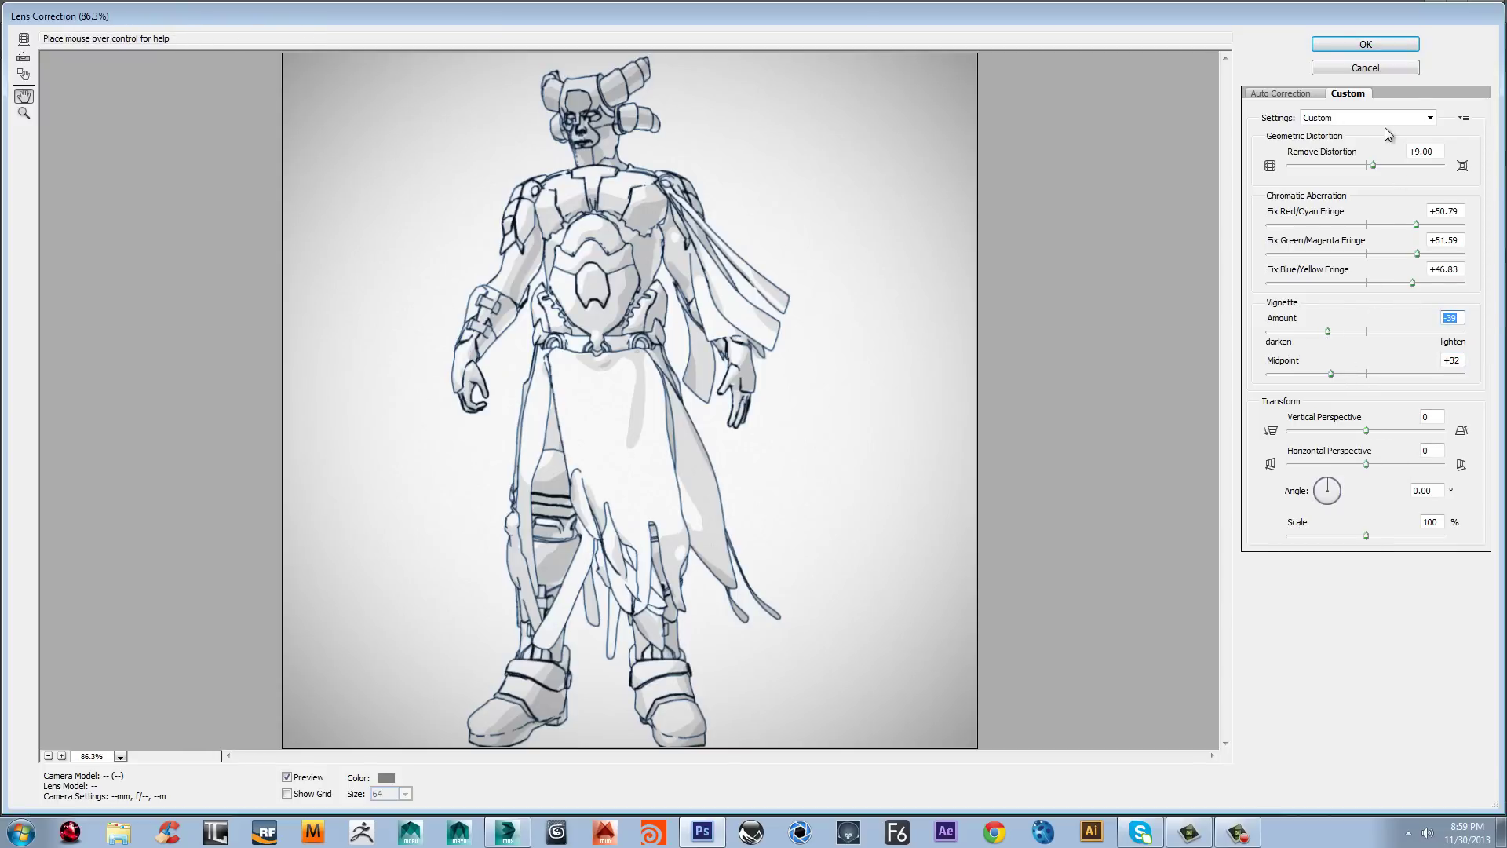
pyautogui.click(1371, 46)
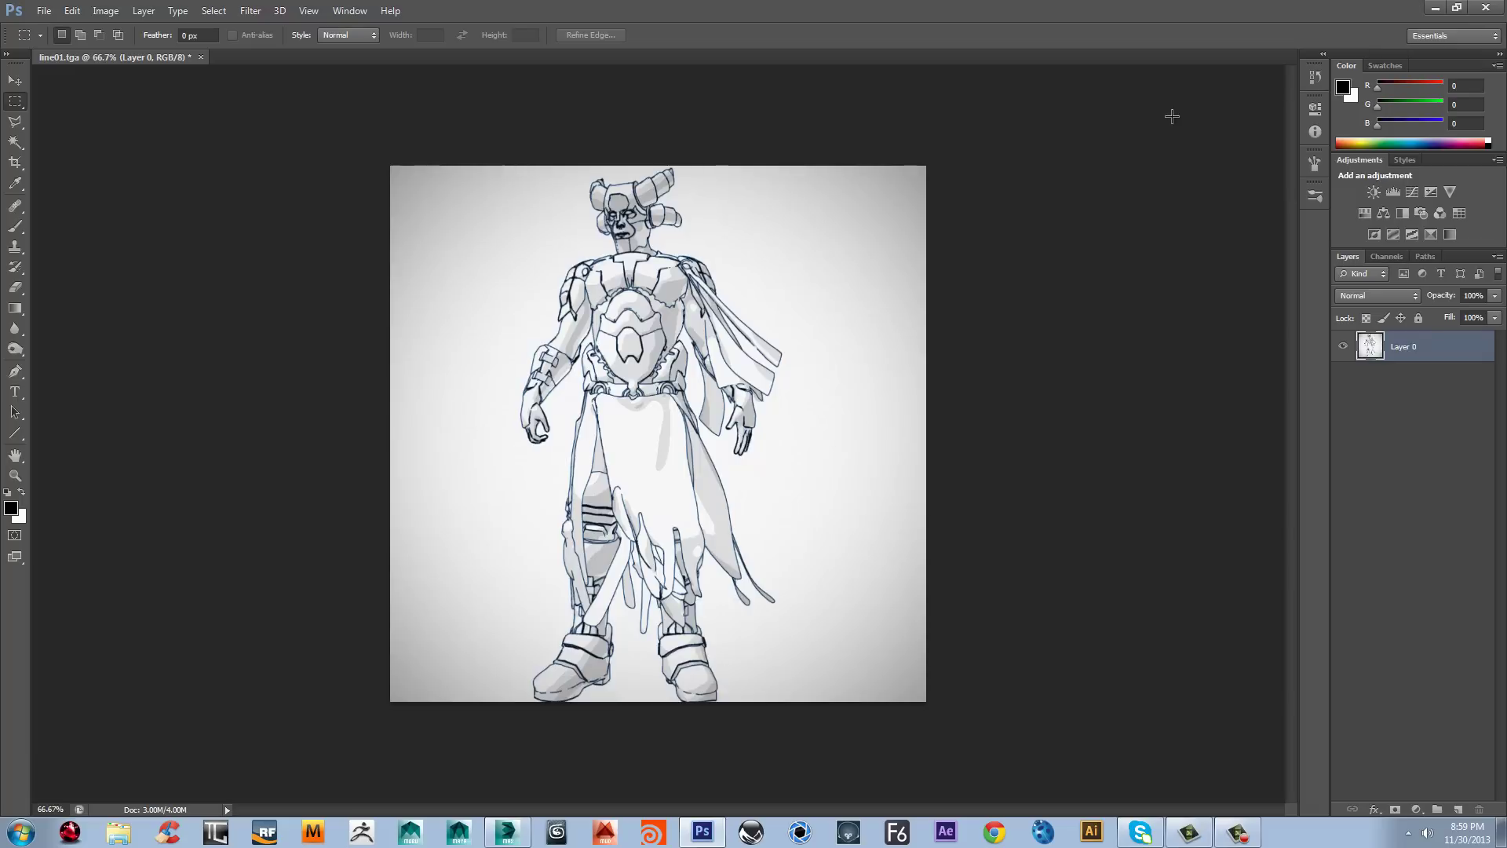
# Step: Examine the lens-corrected image's line edges, shading and darkened vignette corners at 66.7% and 100% magnification
pyautogui.hotkey('ctrl', '+')
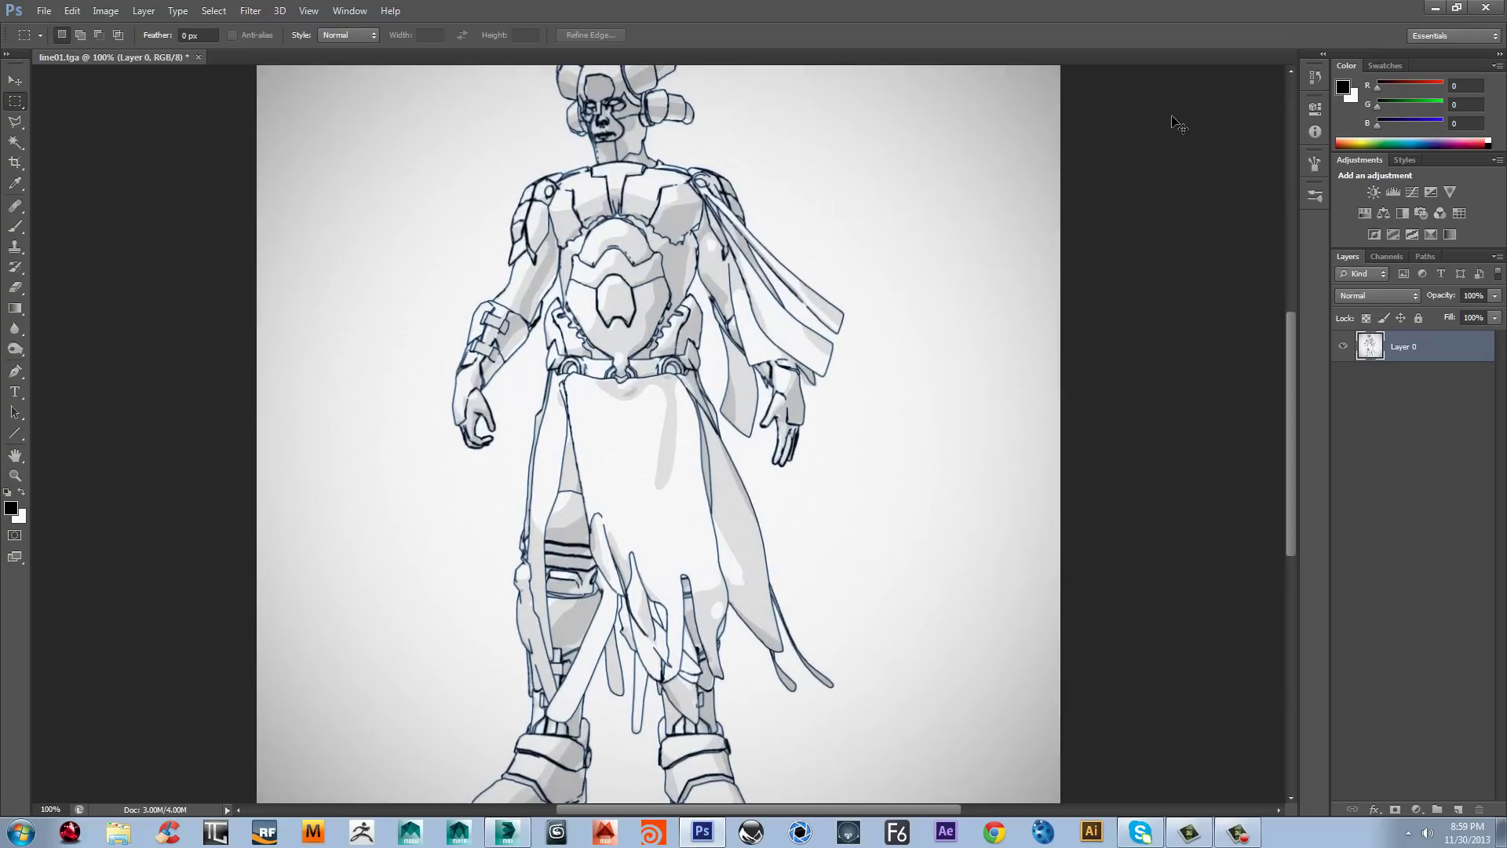
pyautogui.hotkey('ctrl', '-')
pyautogui.hotkey('ctrl', '+')
pyautogui.hotkey('ctrl', '-')
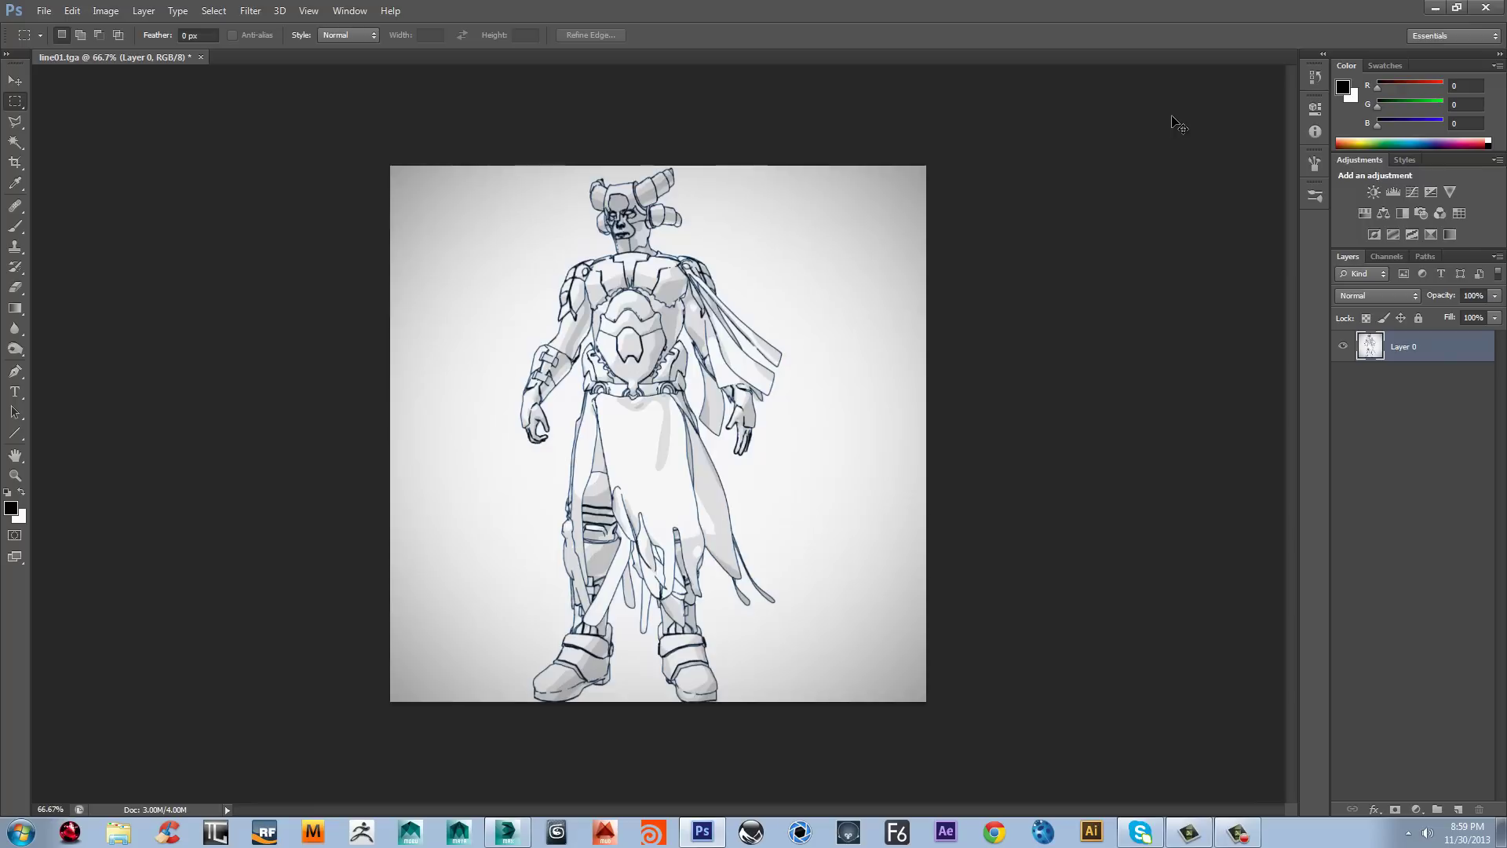
pyautogui.hotkey('ctrl', '+')
pyautogui.scroll(-3, 958, 353)
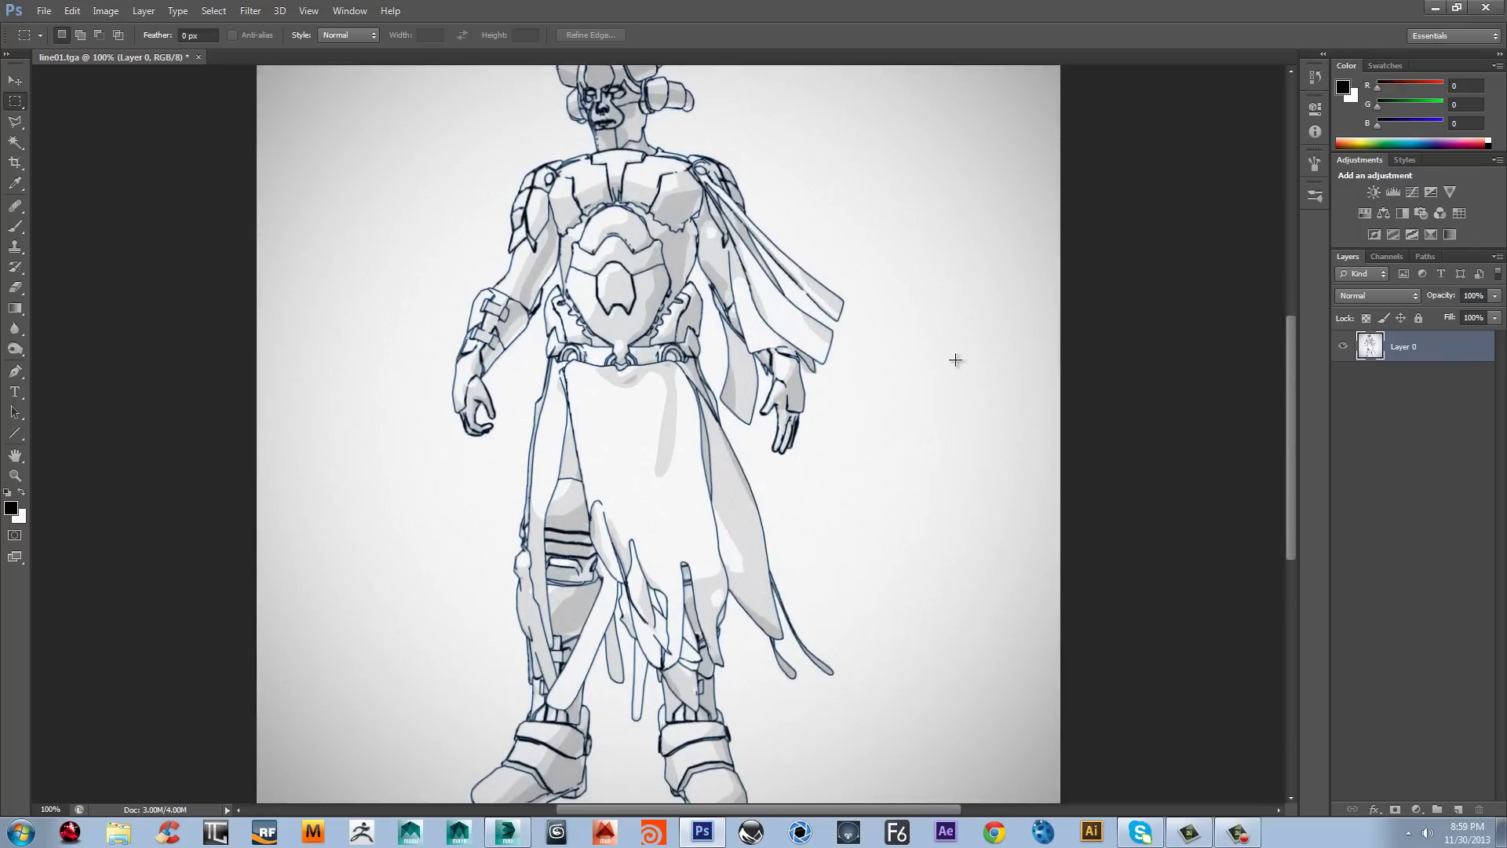
pyautogui.scroll(3, 962, 345)
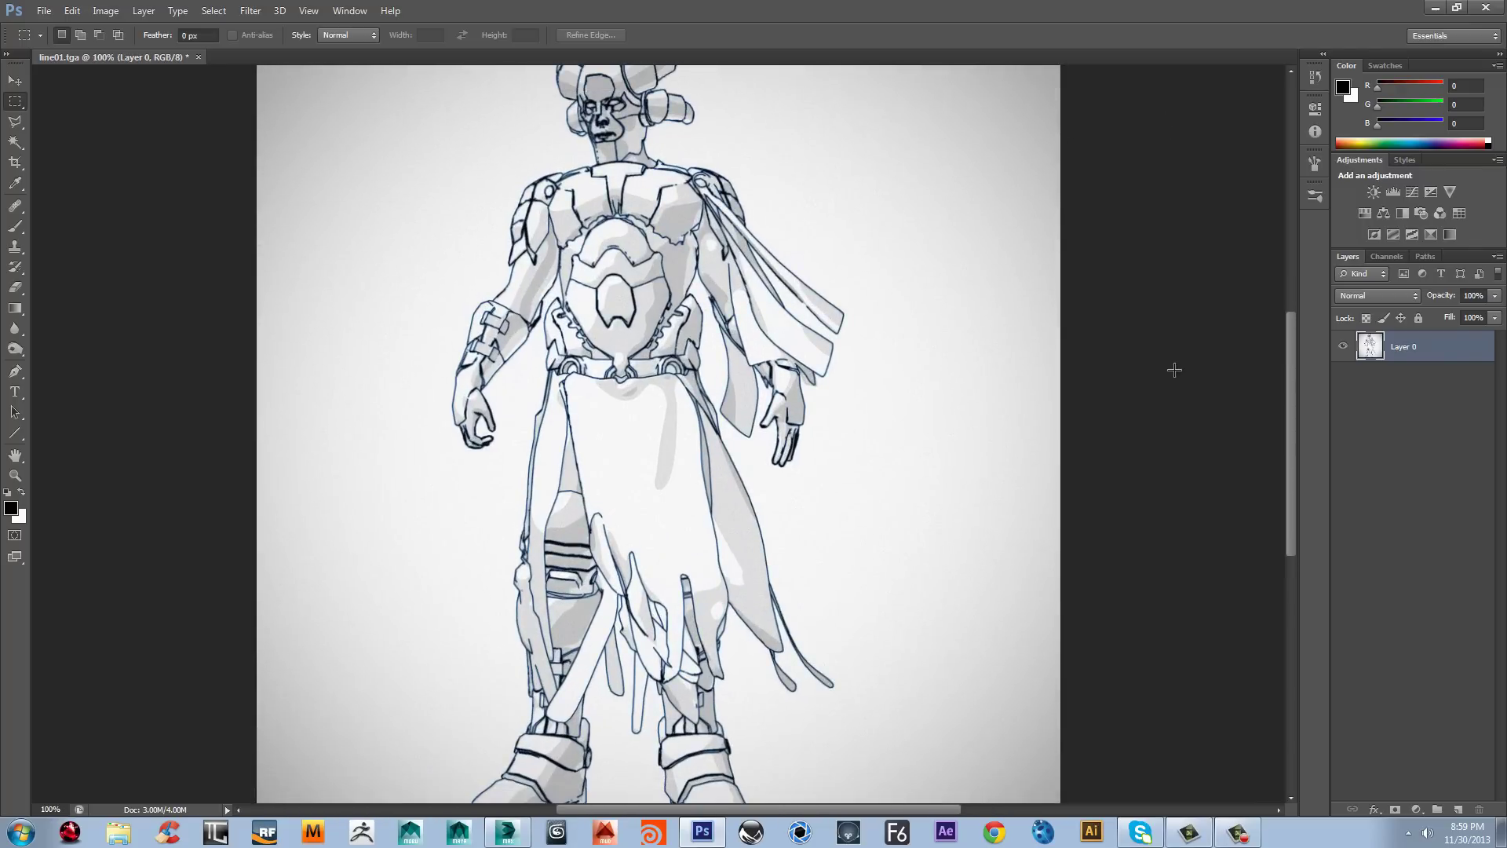
pyautogui.moveTo(1291, 334)
pyautogui.mouseDown()
pyautogui.moveTo(1282, 397)
pyautogui.moveTo(1270, 247)
pyautogui.moveTo(1256, 403)
pyautogui.moveTo(1269, 209)
pyautogui.moveTo(1270, 351)
pyautogui.moveTo(1270, 337)
pyautogui.mouseUp()
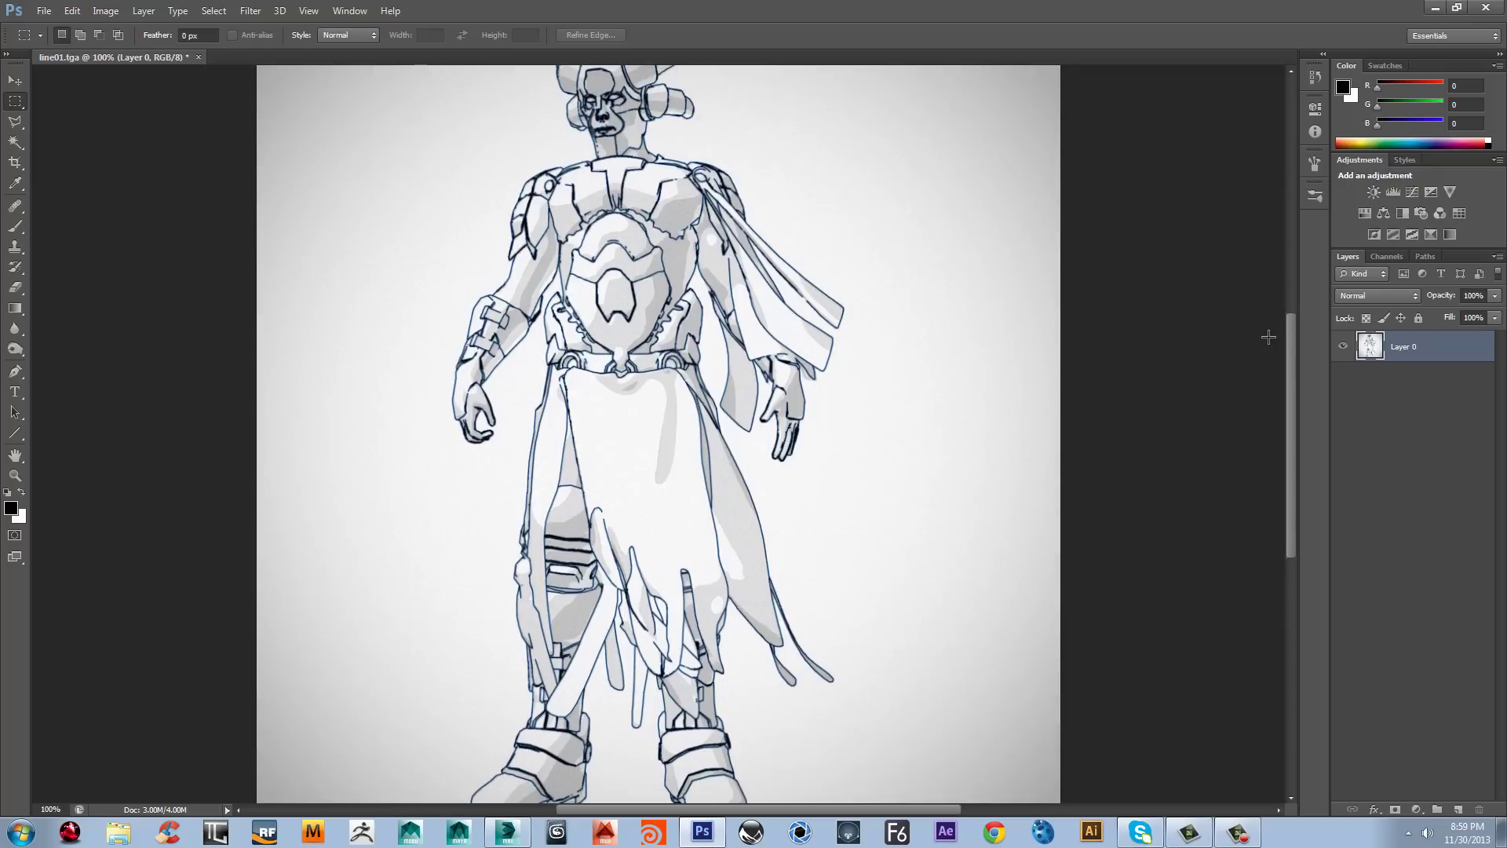